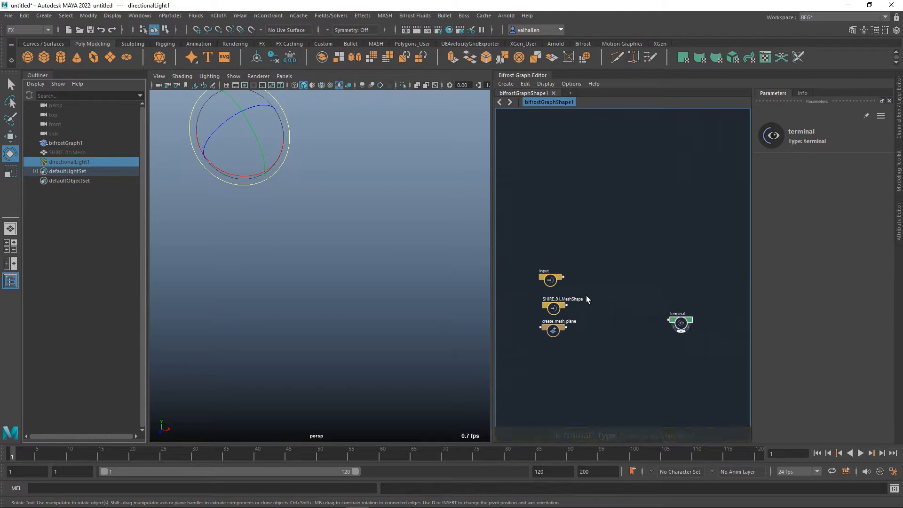
# Raise the input node away from the mesh nodes and move the terminal node closer to them.
pyautogui.moveTo(550, 280); pyautogui.dragTo(553, 270)
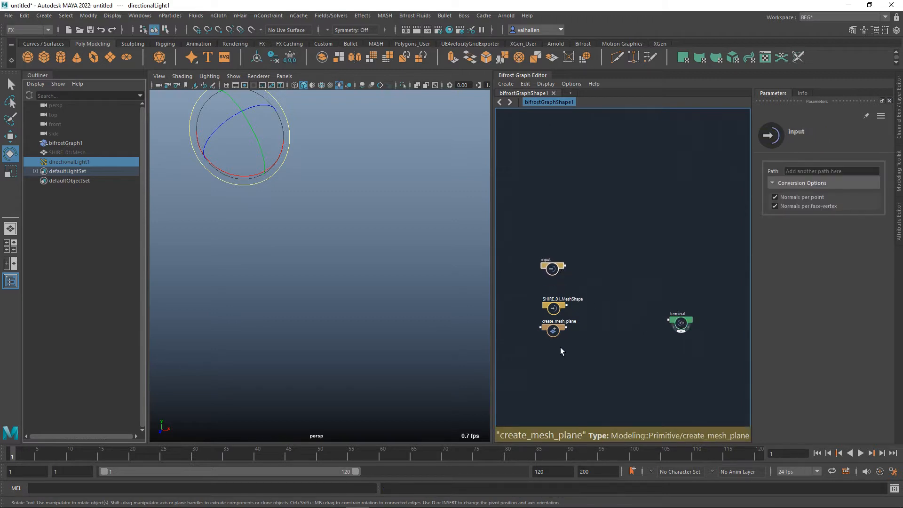
pyautogui.keyDown('alt'); pyautogui.moveTo(606, 349); pyautogui.dragTo(595, 364, button='middle'); pyautogui.keyUp('alt')
pyautogui.moveTo(675, 341); pyautogui.dragTo(687, 341)
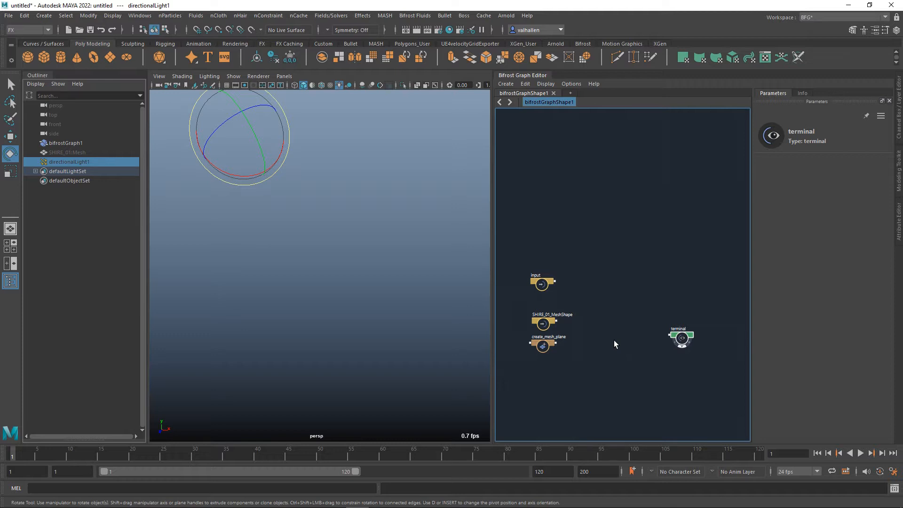
pyautogui.moveTo(616, 345)
pyautogui.keyDown('alt'); pyautogui.mouseDown(button='middle')
pyautogui.moveTo(623, 324)
pyautogui.moveTo(611, 354)
pyautogui.mouseUp(button='middle'); pyautogui.keyUp('alt')
pyautogui.keyDown('alt'); pyautogui.moveTo(611, 354); pyautogui.dragTo(623, 337, button='right'); pyautogui.keyUp('alt')
pyautogui.scroll(4, 622, 338)
pyautogui.keyDown('alt'); pyautogui.moveTo(627, 333); pyautogui.dragTo(631, 337, button='middle'); pyautogui.keyUp('alt')
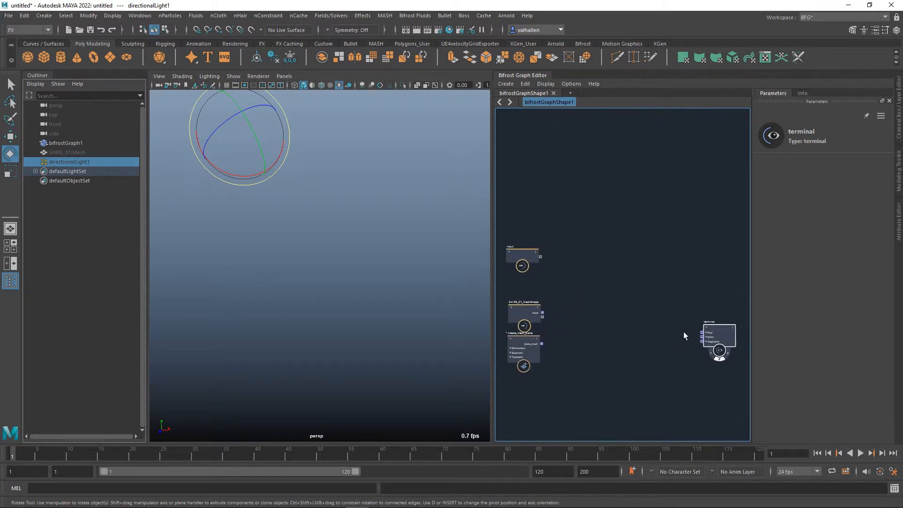
pyautogui.moveTo(720, 332); pyautogui.dragTo(659, 313)
pyautogui.keyDown('alt'); pyautogui.moveTo(606, 356); pyautogui.dragTo(621, 348, button='middle'); pyautogui.keyUp('alt')
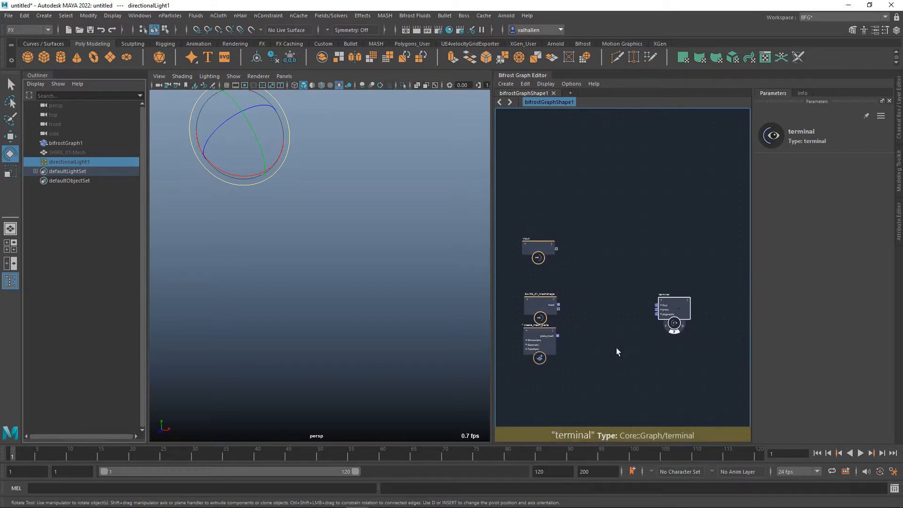
# Hide directionalLight1 and place the SHIRE_01_MeshShape and create_mesh_plane nodes above the input node in the graph.
pyautogui.hotkey('ctrl', 'h')
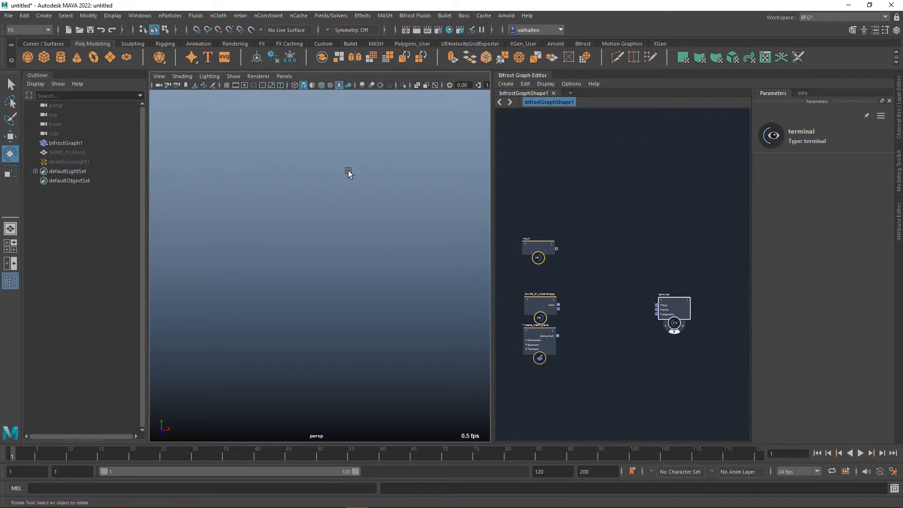
pyautogui.scroll(2, 612, 301)
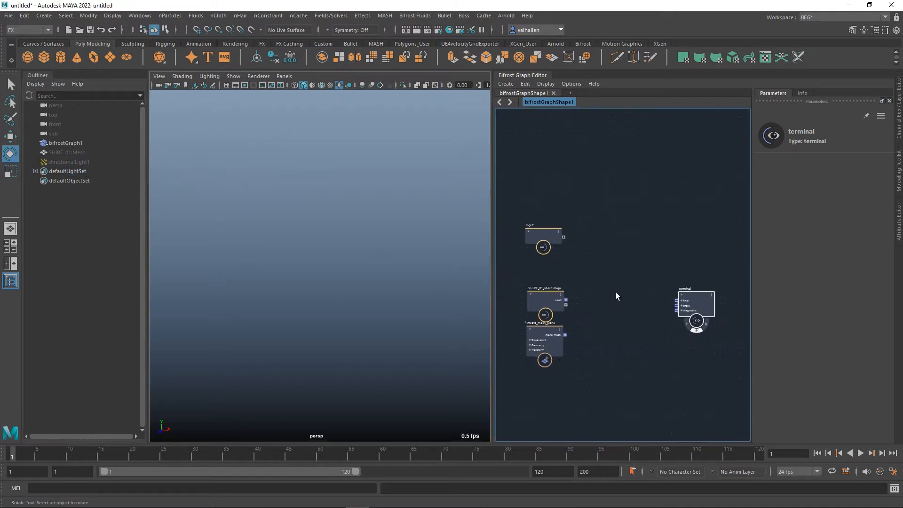
pyautogui.moveTo(525, 385); pyautogui.dragTo(552, 140)
pyautogui.scroll(2, 600, 253)
pyautogui.keyDown('alt'); pyautogui.moveTo(578, 311); pyautogui.dragTo(602, 286, button='middle'); pyautogui.keyUp('alt')
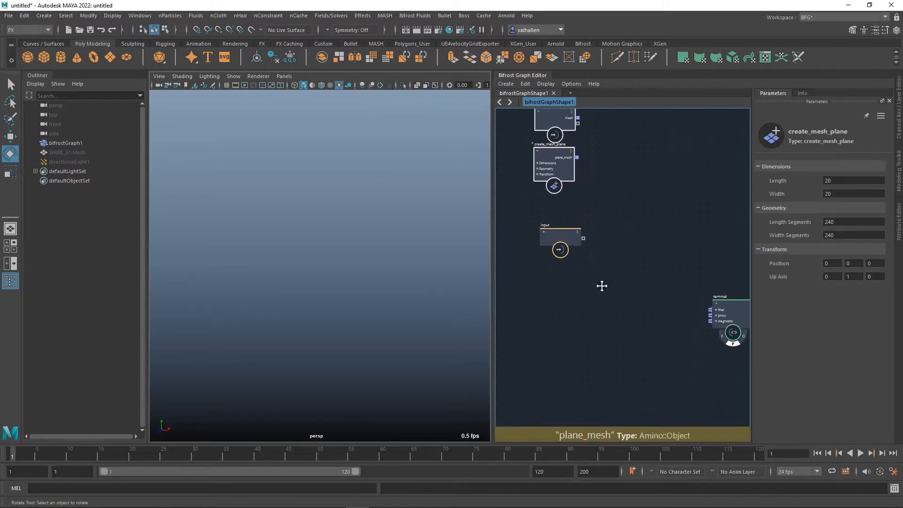
# Add a scalar_field node below the input node.
pyautogui.press('Tab')
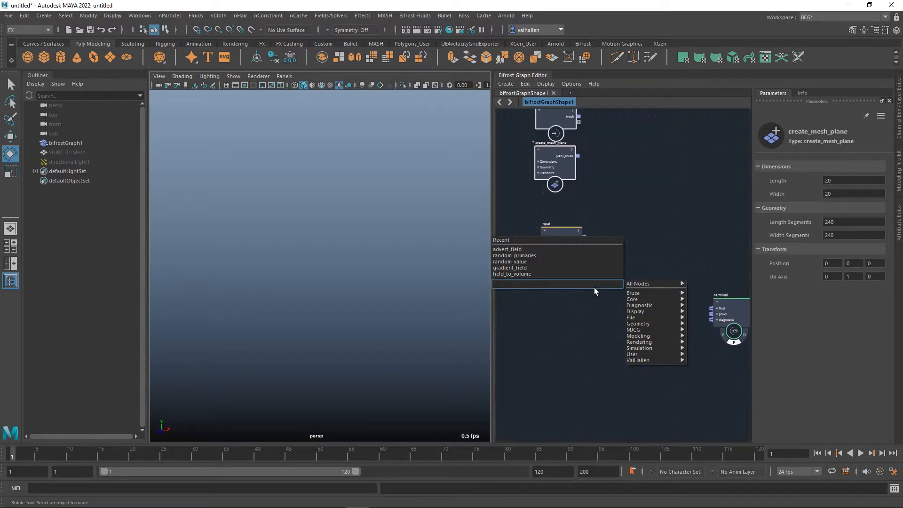
pyautogui.write('scala')
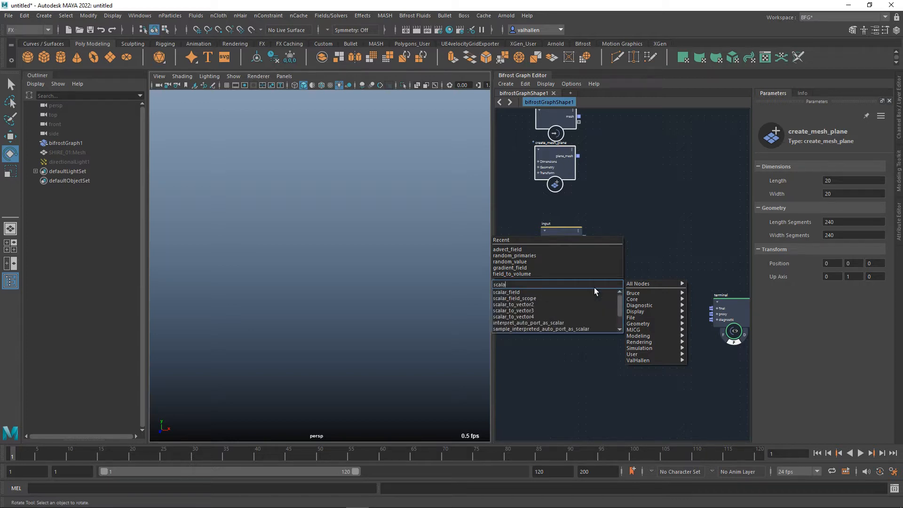
pyautogui.press('Down')
pyautogui.press('Return')
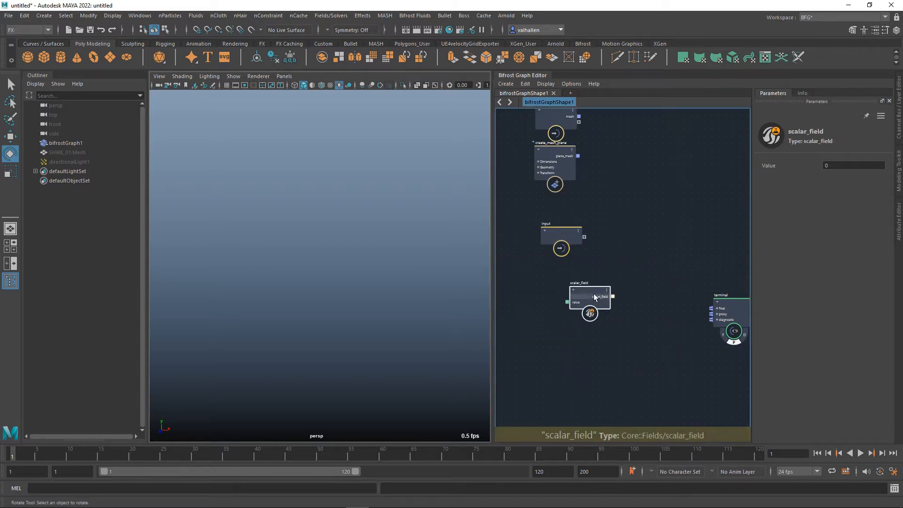
# Add a scalar_field_scope node and wire it between the scalar_field output and the terminal's proxy input.
pyautogui.press('Tab')
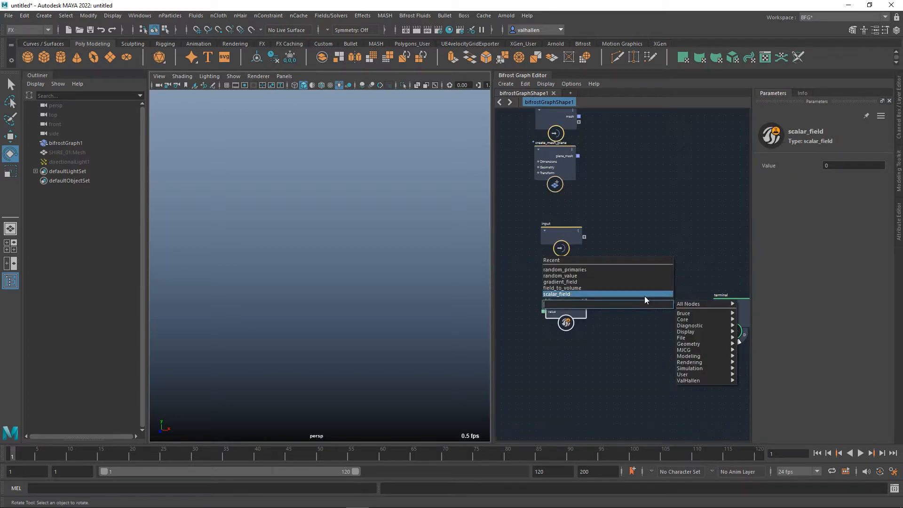
pyautogui.write('scalar')
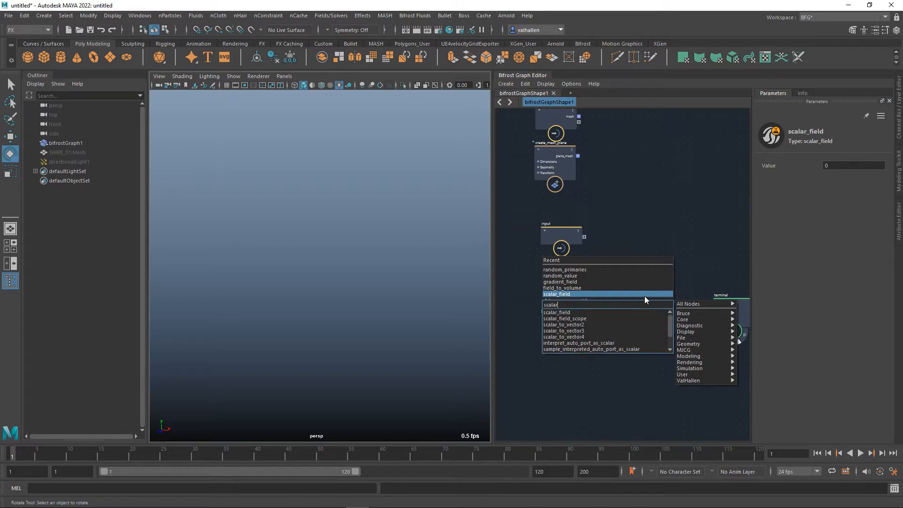
pyautogui.click(596, 319)
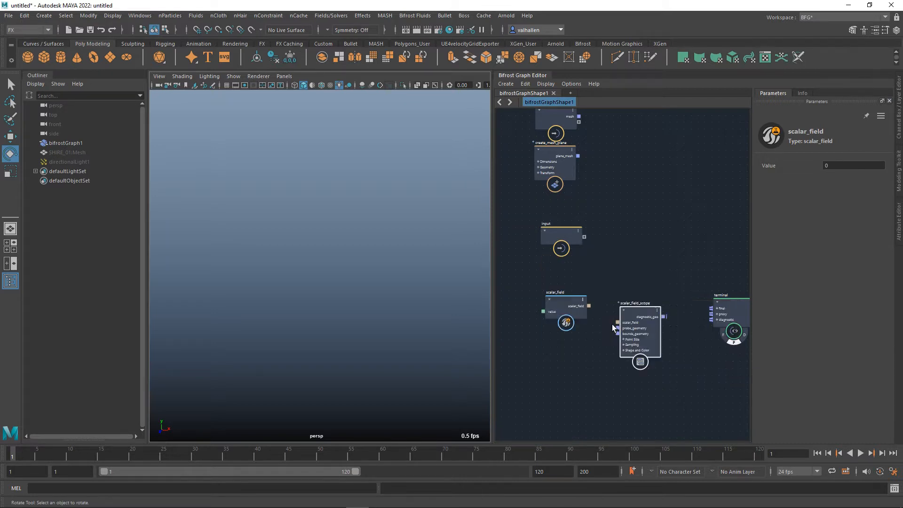
pyautogui.moveTo(589, 306); pyautogui.dragTo(681, 326)
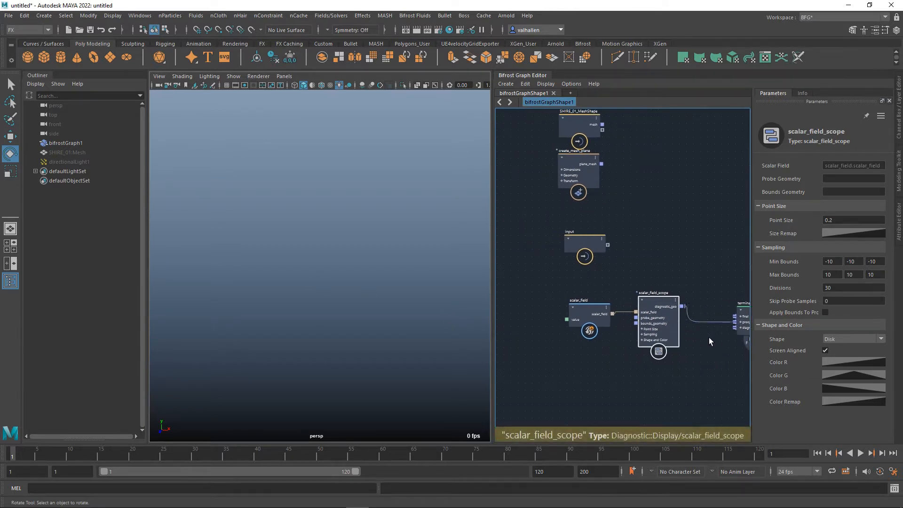
pyautogui.scroll(-1, 709, 337)
# Add a float value node and place it in front of the scalar_field node.
pyautogui.click(599, 329)
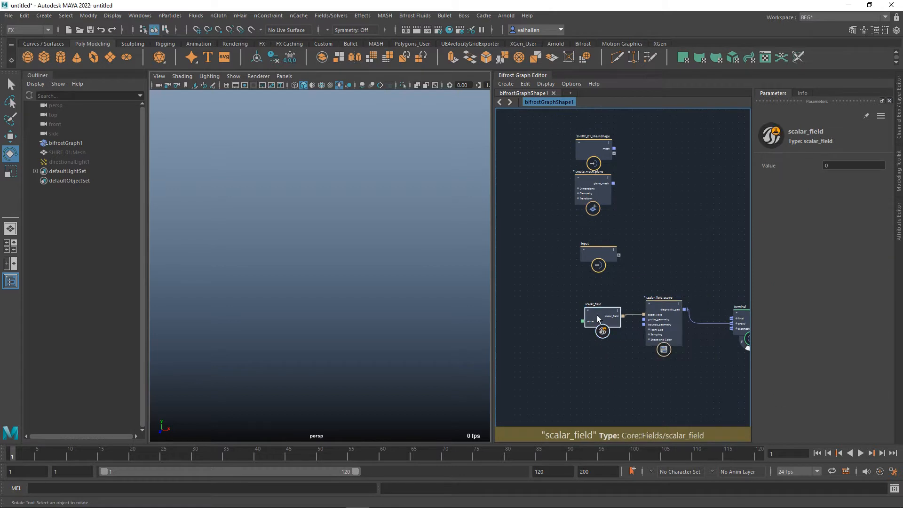
pyautogui.press('Tab')
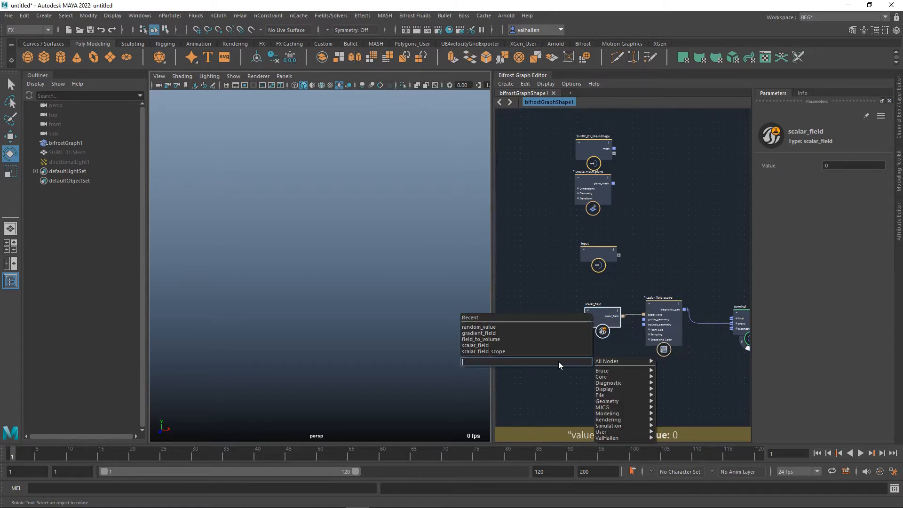
pyautogui.write('value')
pyautogui.press('Return')
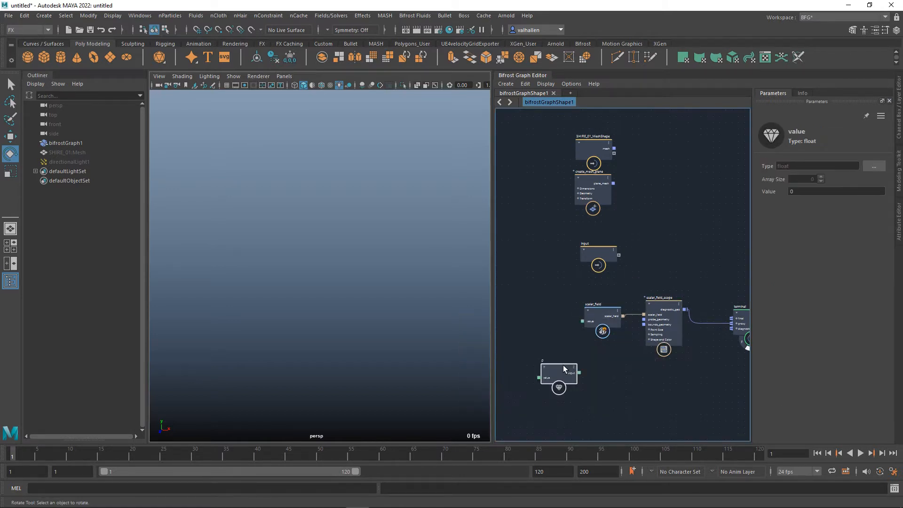
pyautogui.moveTo(558, 361); pyautogui.dragTo(547, 320)
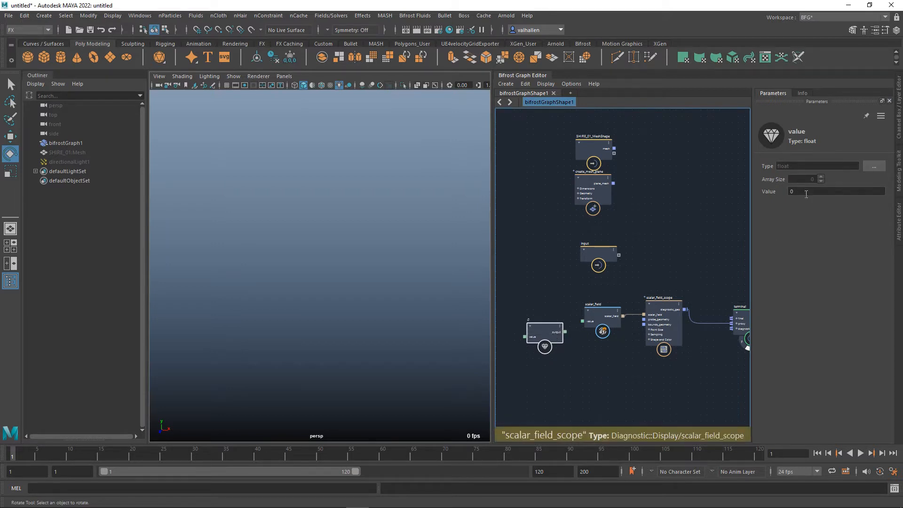
# Set the value node to 1 and connect its output to the scalar_field's value input.
pyautogui.click(789, 192)
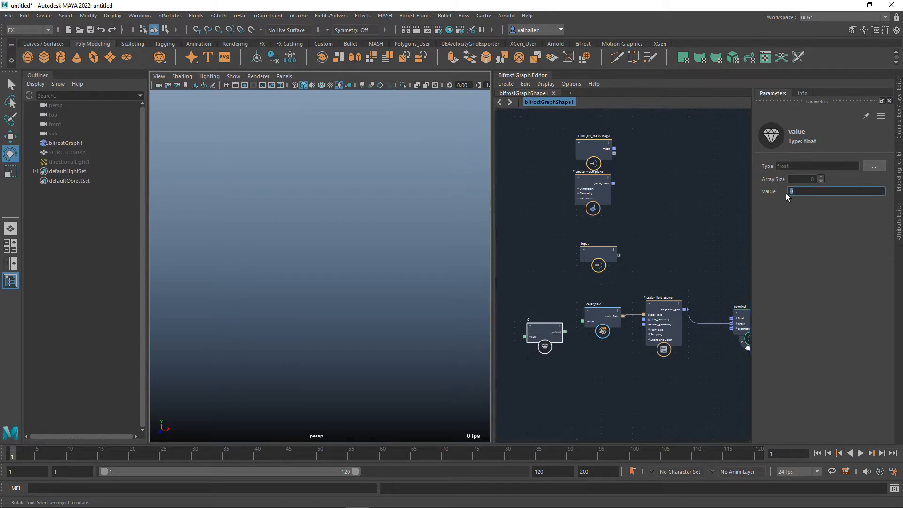
pyautogui.moveTo(545, 328); pyautogui.dragTo(587, 325)
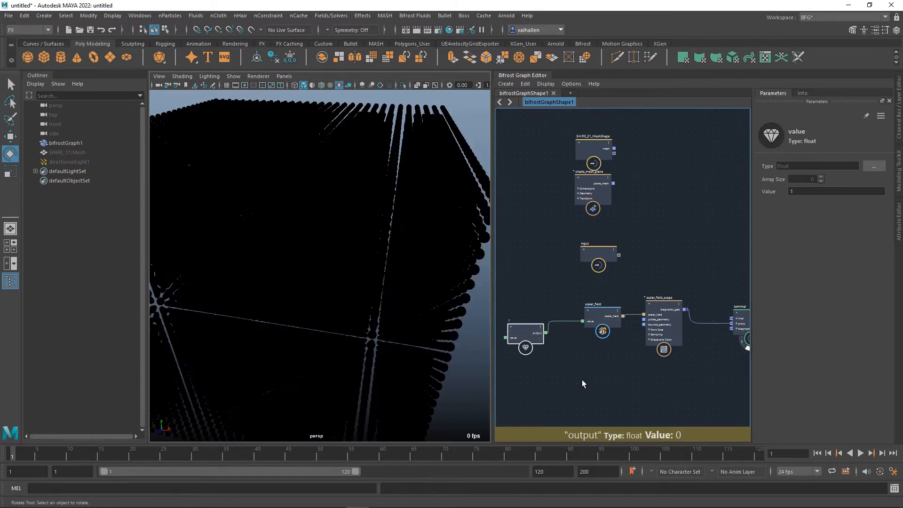
# Unhide directionalLight1 so it is shown in the perspective view again.
pyautogui.scroll(-5, 394, 216)
pyautogui.scroll(2, 392, 224)
pyautogui.moveTo(392, 226)
pyautogui.keyDown('alt'); pyautogui.mouseDown()
pyautogui.moveTo(359, 218)
pyautogui.moveTo(386, 213)
pyautogui.moveTo(384, 222)
pyautogui.mouseUp(); pyautogui.keyUp('alt')
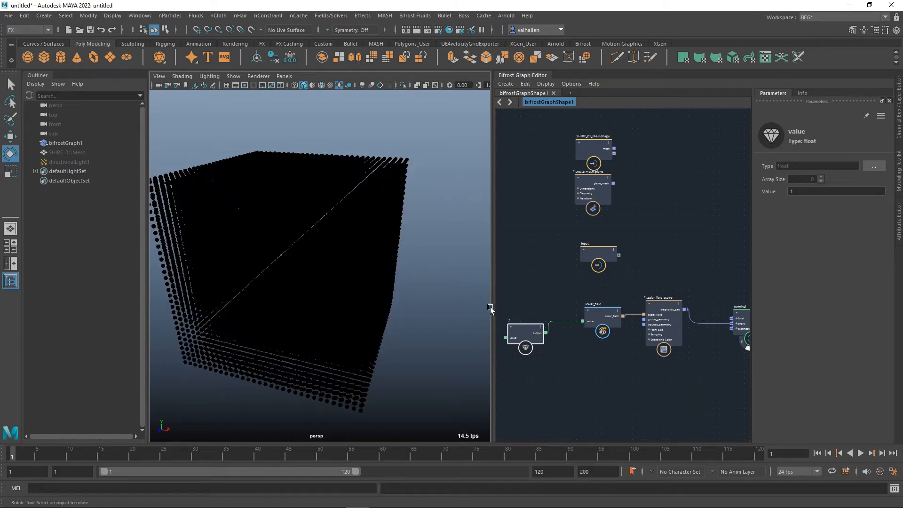
pyautogui.keyDown('alt'); pyautogui.moveTo(436, 317); pyautogui.dragTo(425, 312); pyautogui.keyUp('alt')
pyautogui.keyDown('alt'); pyautogui.moveTo(376, 275); pyautogui.dragTo(403, 269); pyautogui.keyUp('alt')
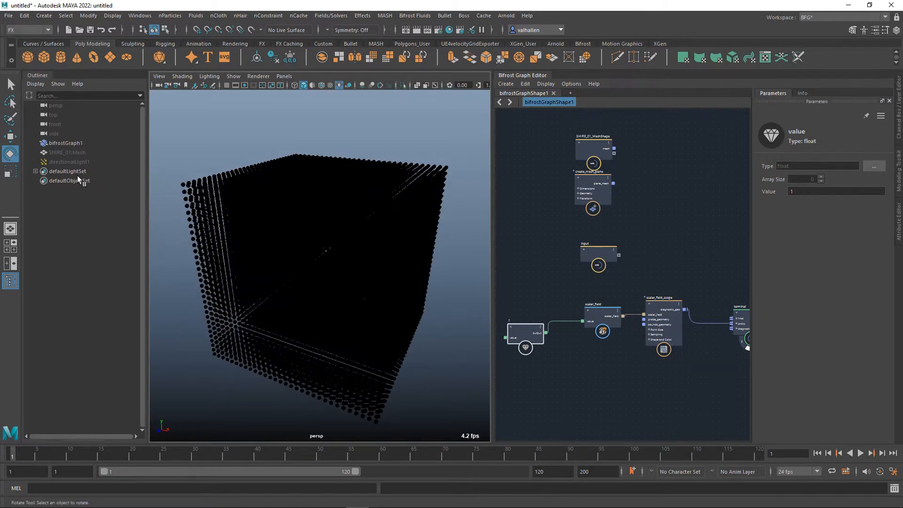
pyautogui.click(75, 162)
pyautogui.hotkey('shift', 'h')
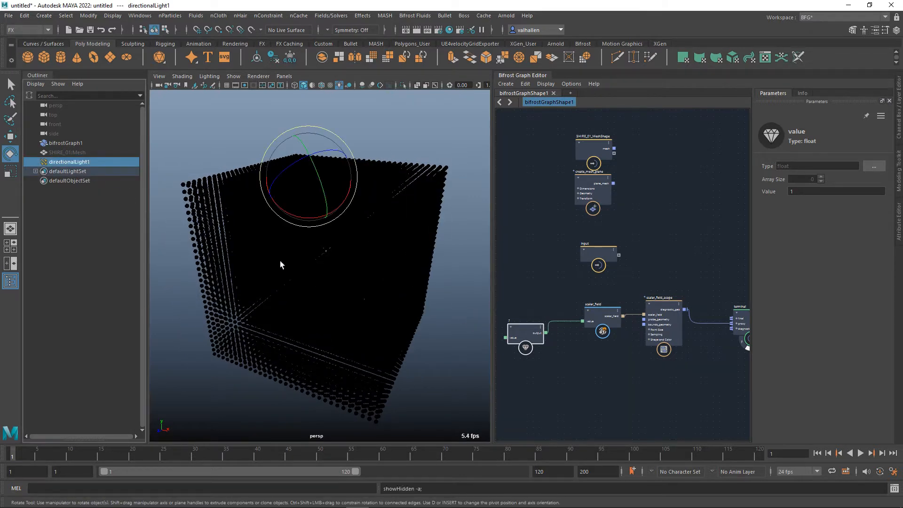
# Switch the viewport to default lighting, deselect the directional light and inspect the scalar field's point cube.
pyautogui.click(210, 76)
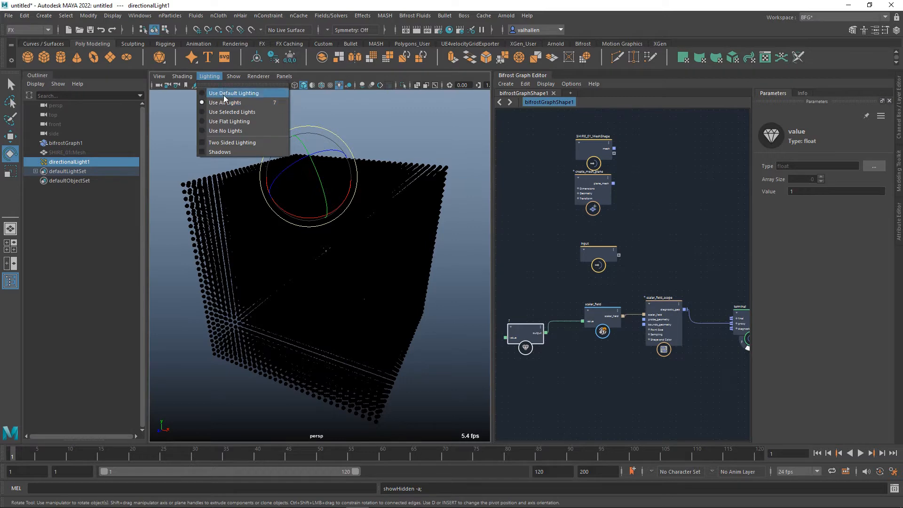
pyautogui.click(224, 93)
pyautogui.keyDown('alt'); pyautogui.moveTo(418, 258); pyautogui.dragTo(303, 246); pyautogui.keyUp('alt')
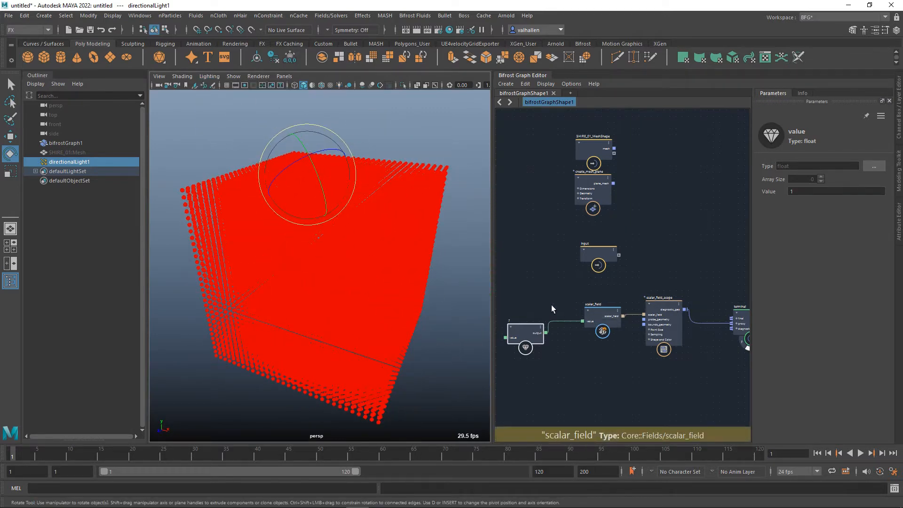
pyautogui.click(371, 153)
pyautogui.scroll(8, 429, 249)
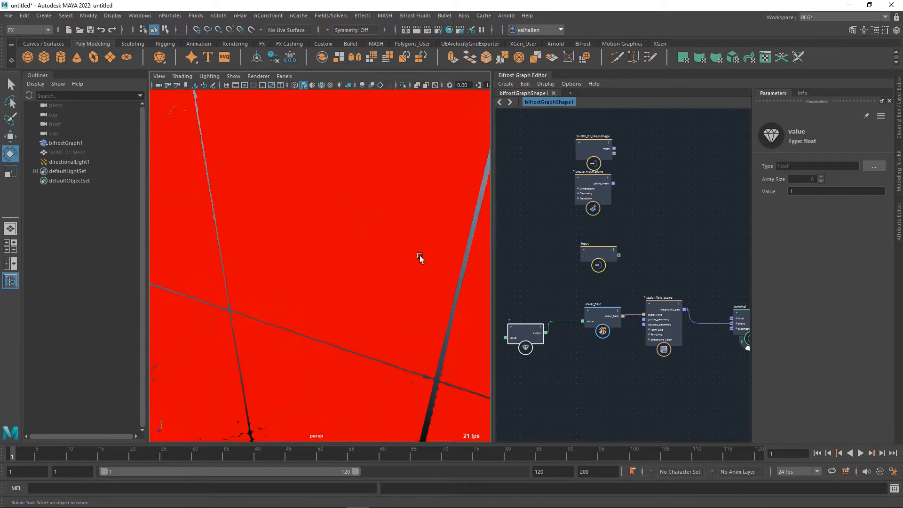
pyautogui.scroll(-5, 421, 256)
pyautogui.moveTo(420, 258)
pyautogui.keyDown('alt'); pyautogui.mouseDown()
pyautogui.moveTo(420, 278)
pyautogui.moveTo(423, 265)
pyautogui.mouseUp(); pyautogui.keyUp('alt')
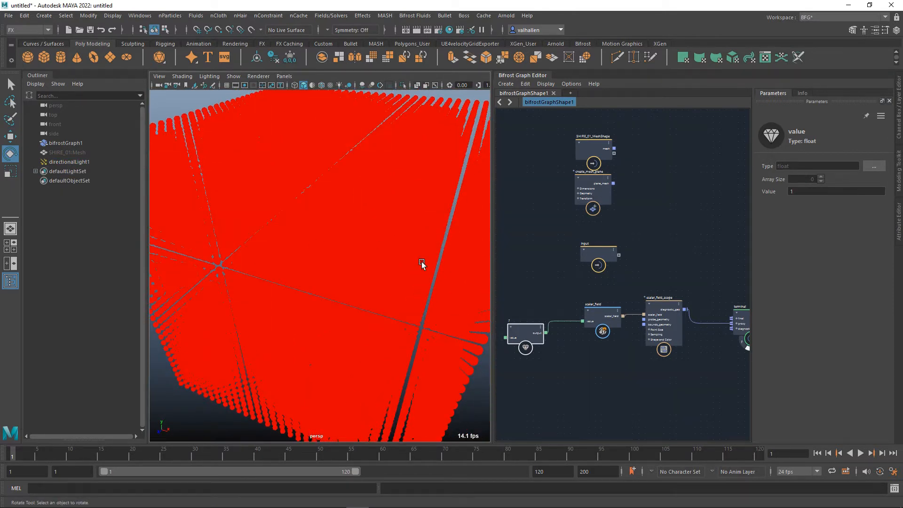
pyautogui.keyDown('alt'); pyautogui.moveTo(422, 262); pyautogui.dragTo(406, 265, button='right'); pyautogui.keyUp('alt')
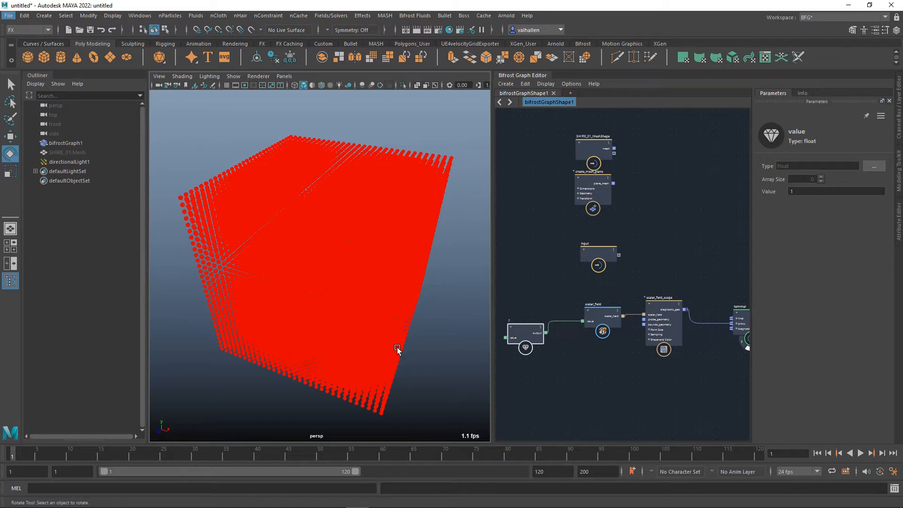
# Line up the value node with the scalar_field node and set the scalar_field_scope's point size to 0.05.
pyautogui.moveTo(535, 336); pyautogui.dragTo(536, 323)
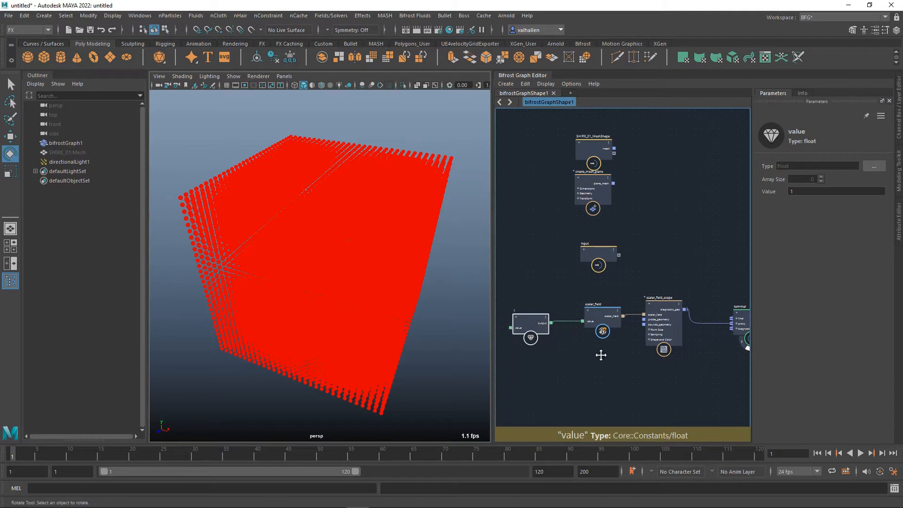
pyautogui.moveTo(601, 355); pyautogui.dragTo(615, 350, button='middle')
pyautogui.click(675, 305)
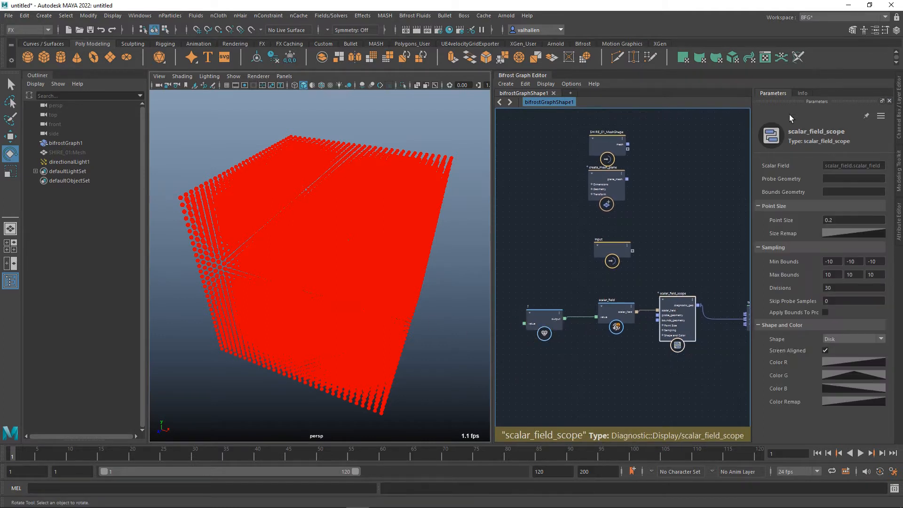
pyautogui.click(698, 366)
pyautogui.moveTo(698, 366); pyautogui.dragTo(645, 377, button='middle')
pyautogui.scroll(3, 618, 388)
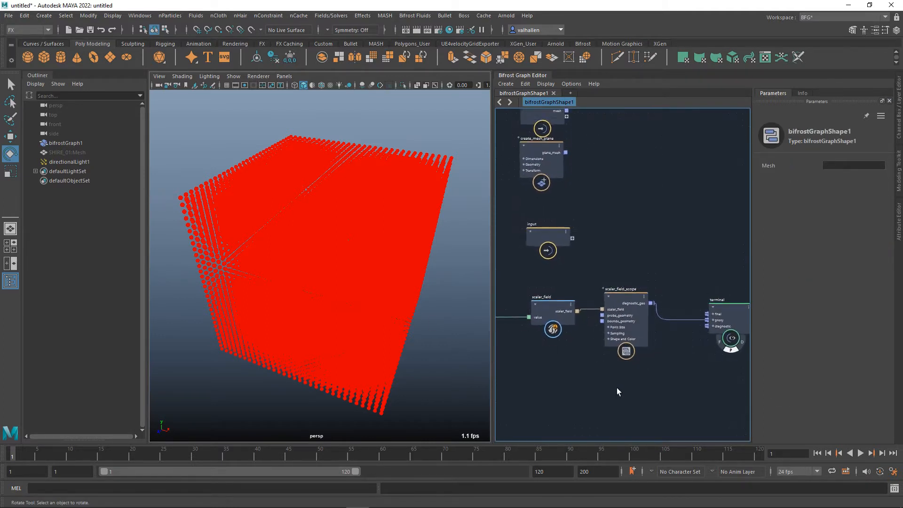
pyautogui.click(631, 306)
pyautogui.click(862, 220)
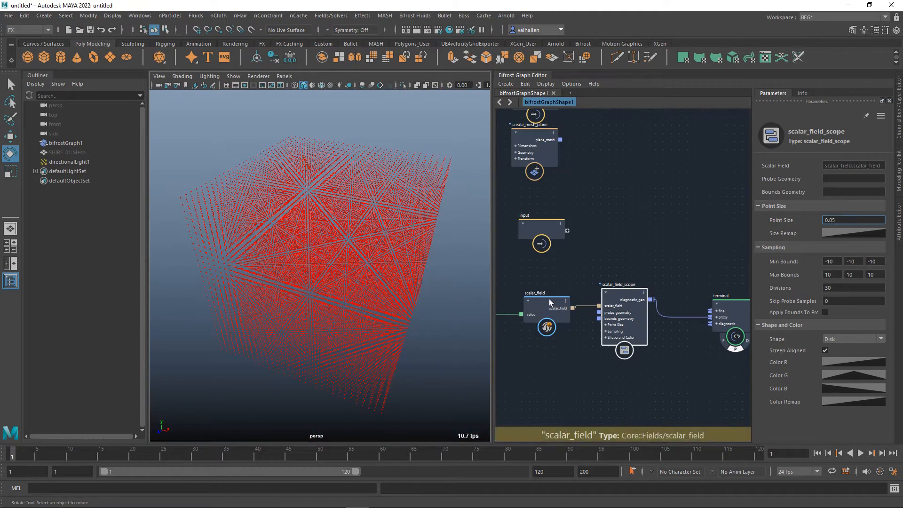
# Set all three Min Bounds values of the scalar_field_scope node to -5.
pyautogui.click(561, 269)
pyautogui.moveTo(547, 282)
pyautogui.keyDown('alt'); pyautogui.mouseDown(button='middle')
pyautogui.moveTo(657, 278)
pyautogui.moveTo(547, 275)
pyautogui.mouseUp(button='middle'); pyautogui.keyUp('alt')
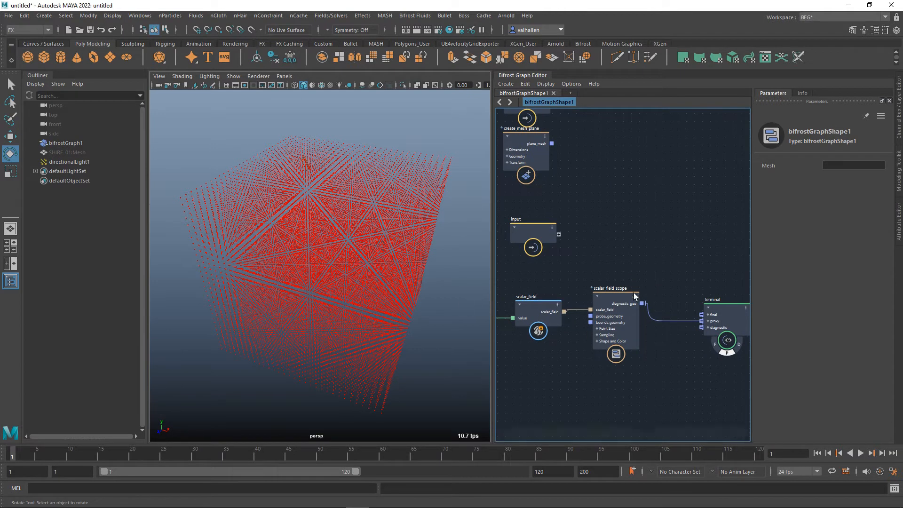
pyautogui.keyDown('alt'); pyautogui.moveTo(635, 297); pyautogui.dragTo(635, 282, button='middle'); pyautogui.keyUp('alt')
pyautogui.click(617, 287)
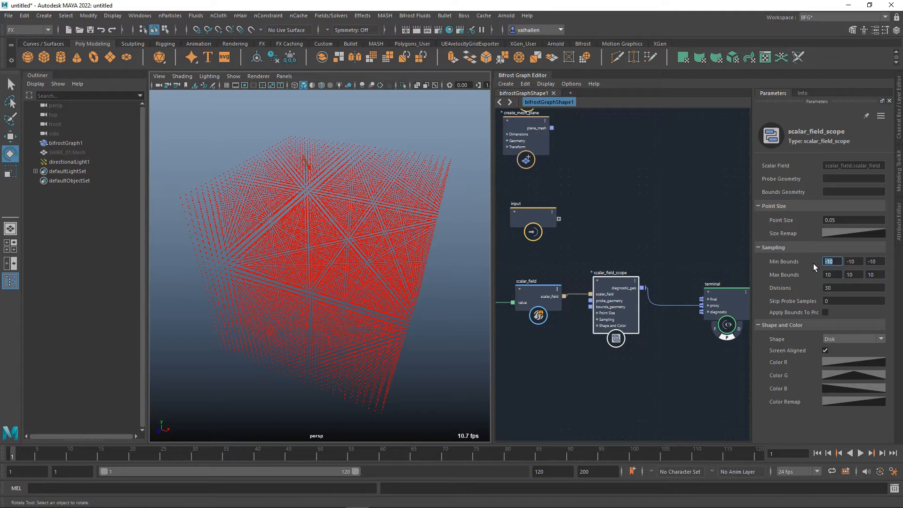
pyautogui.press('Tab')
pyautogui.write('-5')
pyautogui.press('Tab')
pyautogui.write('-5')
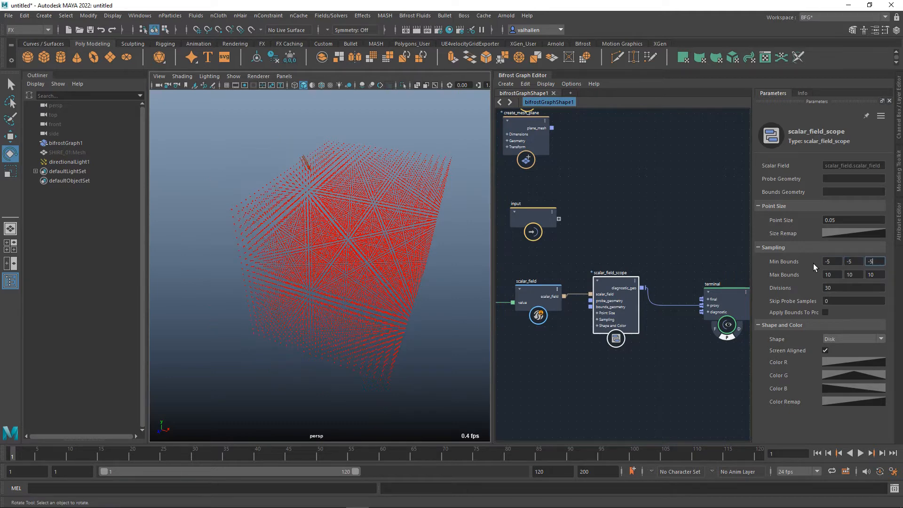
# Set all three Max Bounds values of the scalar_field_scope node to 5 and inspect the resulting point cube.
pyautogui.press('Tab')
pyautogui.write('5')
pyautogui.press('Tab')
pyautogui.write('5')
pyautogui.press('Tab')
pyautogui.write('5')
pyautogui.press('Return')
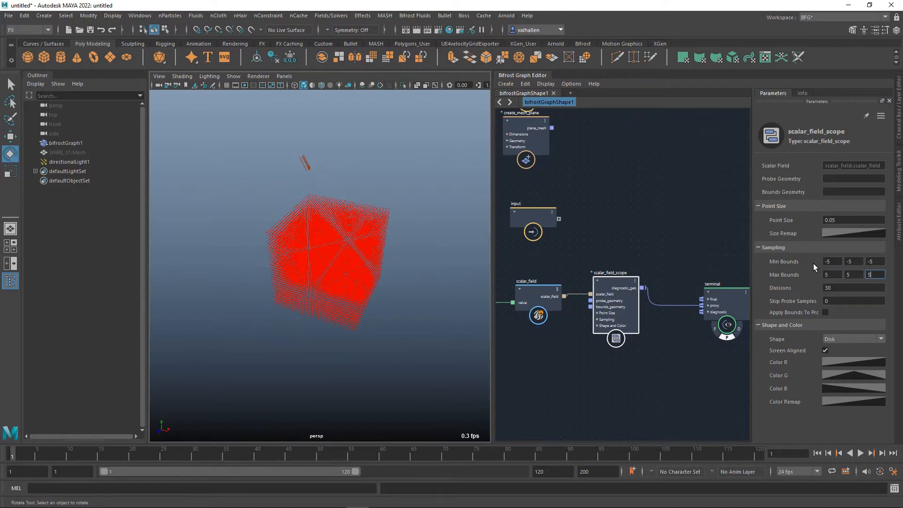
pyautogui.keyDown('alt'); pyautogui.moveTo(346, 253); pyautogui.dragTo(302, 264); pyautogui.keyUp('alt')
pyautogui.scroll(-5, 305, 264)
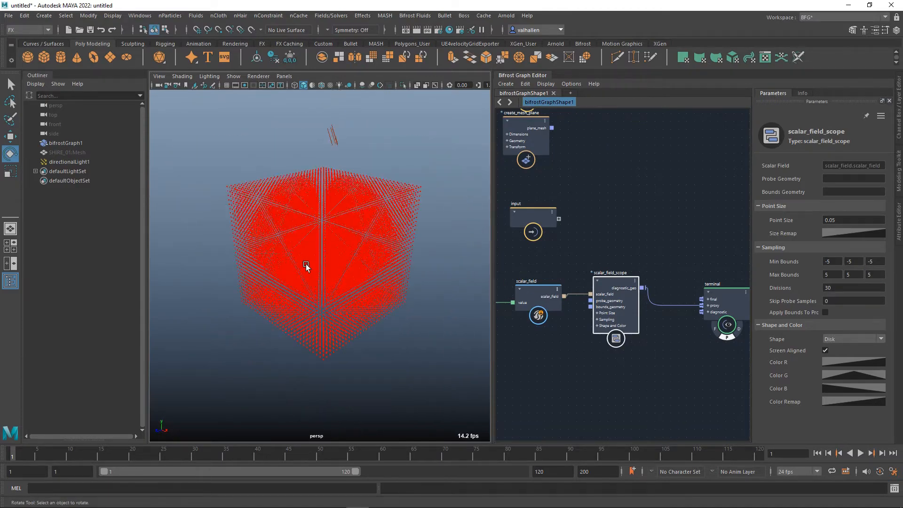
pyautogui.scroll(-3, 340, 266)
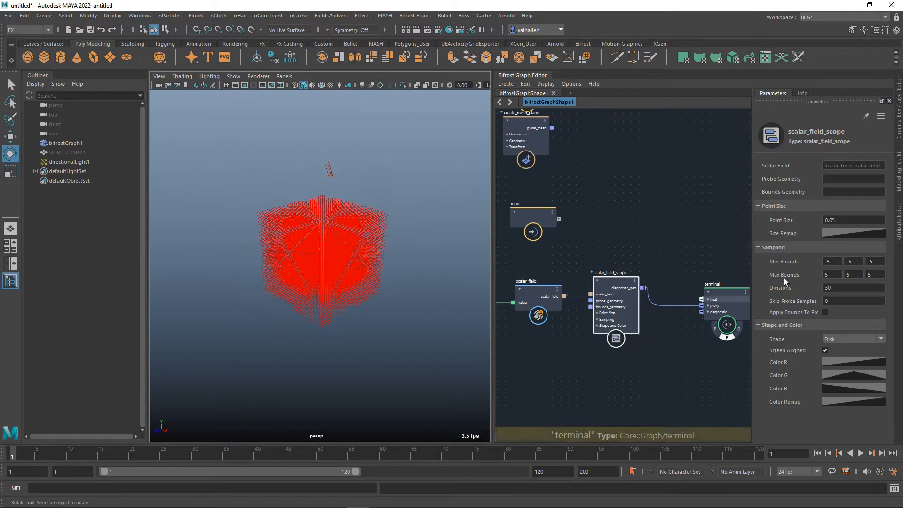
# Try stretching the scope's sampling range along X by setting the first Min Bounds value to -30 and the first Max Bounds value to 30.
pyautogui.click(839, 262)
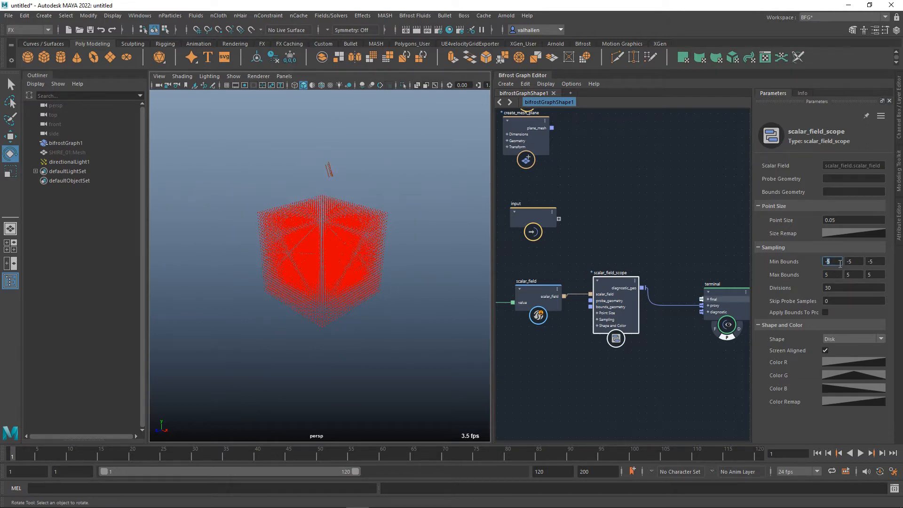
pyautogui.write('-30')
pyautogui.press('Tab')
pyautogui.write('30')
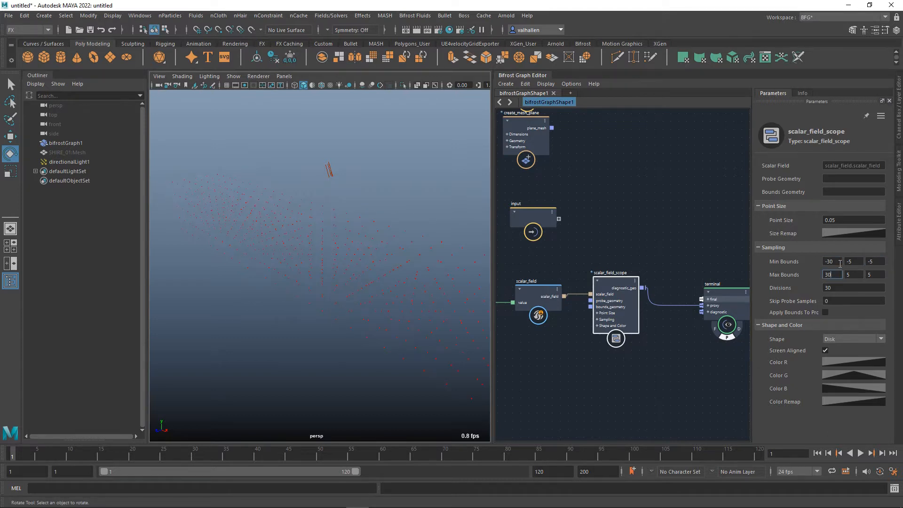
pyautogui.scroll(-2, 538, 259)
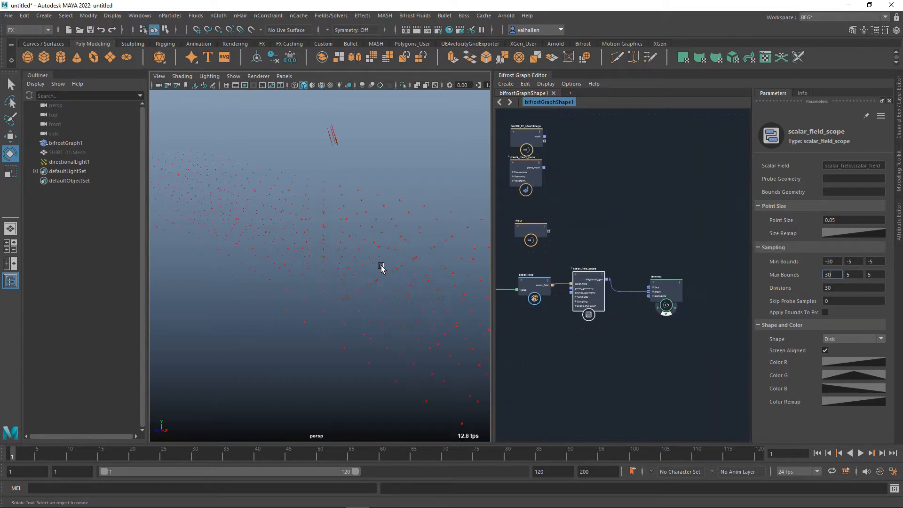
pyautogui.click(846, 290)
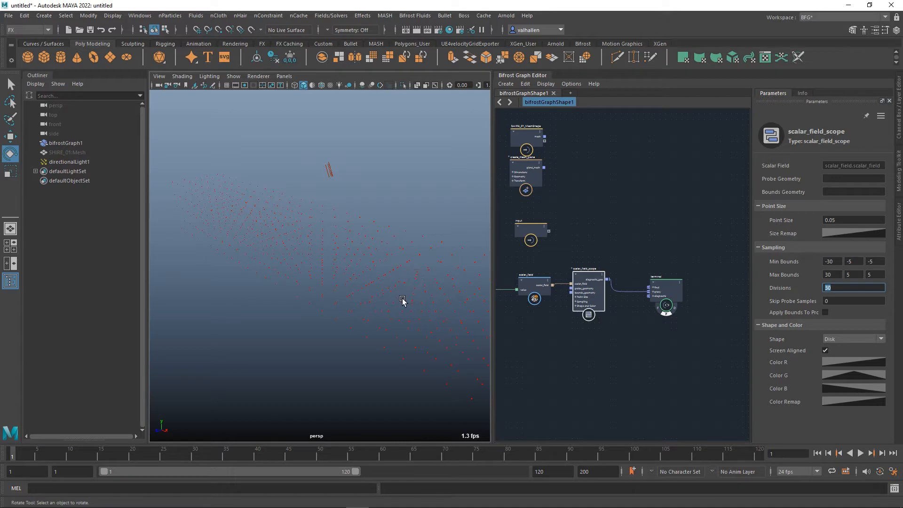
pyautogui.moveTo(574, 329); pyautogui.dragTo(645, 339, button='middle')
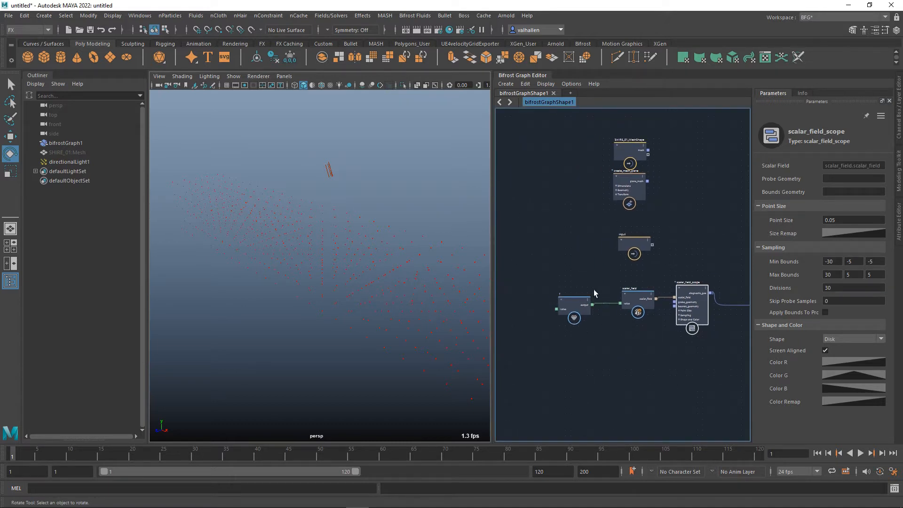
pyautogui.keyDown('alt'); pyautogui.moveTo(638, 371); pyautogui.dragTo(615, 367, button='middle'); pyautogui.keyUp('alt')
pyautogui.keyDown('alt'); pyautogui.moveTo(701, 371); pyautogui.dragTo(681, 374, button='middle'); pyautogui.keyUp('alt')
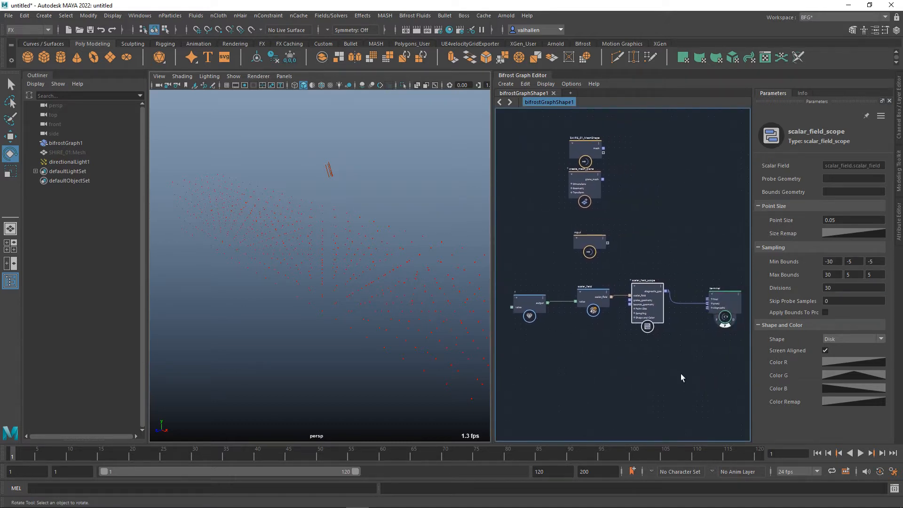
# Set the scope's first Min Bounds value back to -5 and its first Max Bounds value back to 5.
pyautogui.moveTo(839, 263); pyautogui.dragTo(803, 265)
pyautogui.write('-')
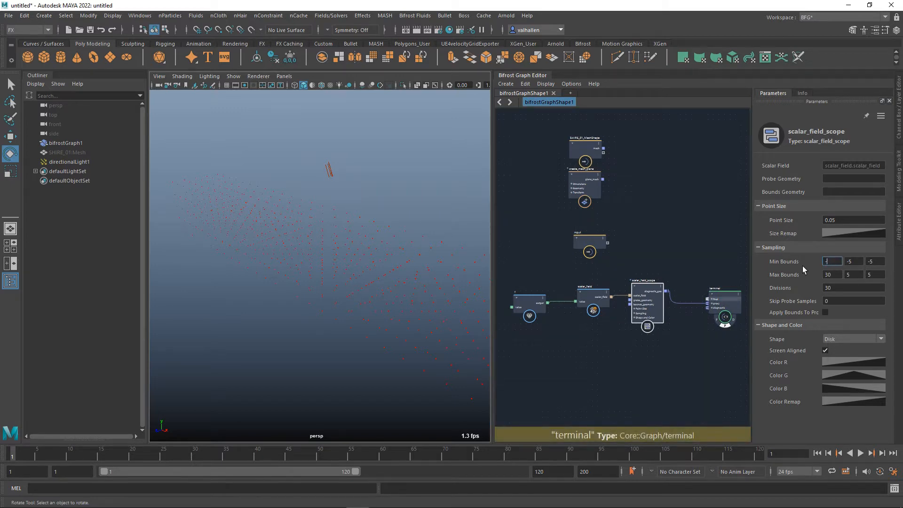
pyautogui.write('5')
pyautogui.press('Tab')
pyautogui.press('Tab')
pyautogui.press('Tab')
pyautogui.write('5')
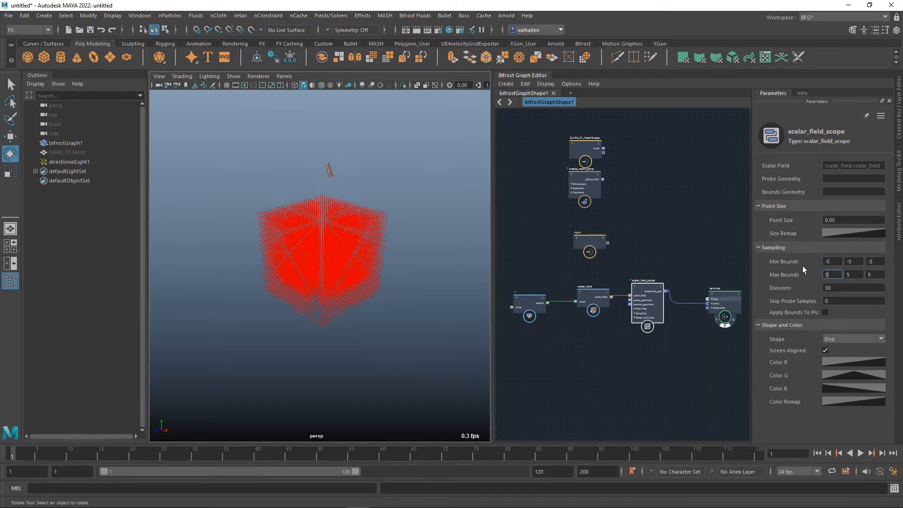
pyautogui.scroll(-3, 373, 290)
pyautogui.keyDown('alt'); pyautogui.moveTo(374, 290); pyautogui.dragTo(400, 312, button='middle'); pyautogui.keyUp('alt')
pyautogui.scroll(5, 400, 310)
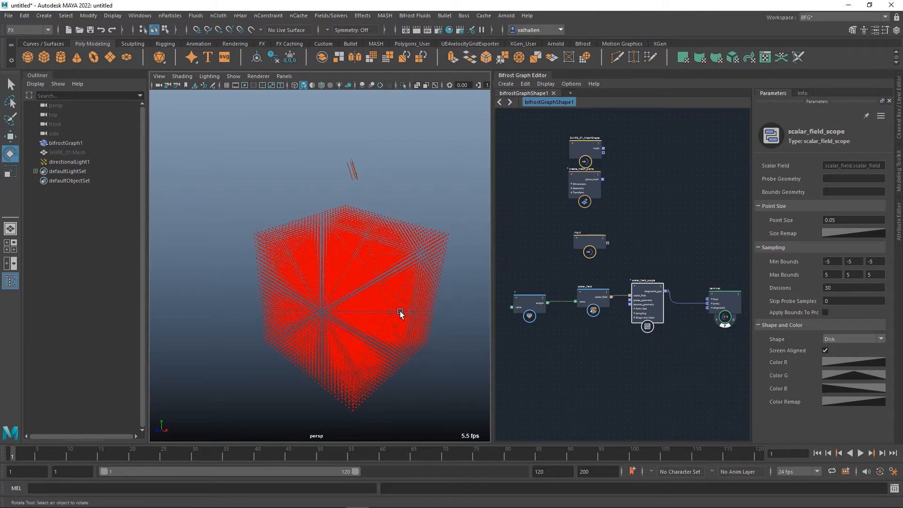
# Move the value and scalar_field nodes together farther away from the scalar_field_scope node to make room in the graph.
pyautogui.keyDown('alt'); pyautogui.moveTo(606, 355); pyautogui.dragTo(613, 347, button='middle'); pyautogui.keyUp('alt')
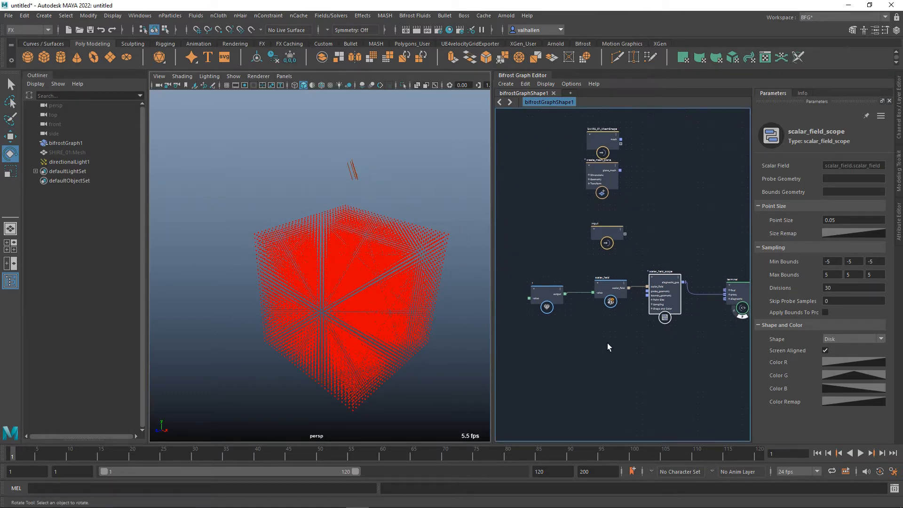
pyautogui.moveTo(609, 290); pyautogui.dragTo(598, 332)
pyautogui.moveTo(559, 296); pyautogui.dragTo(580, 297)
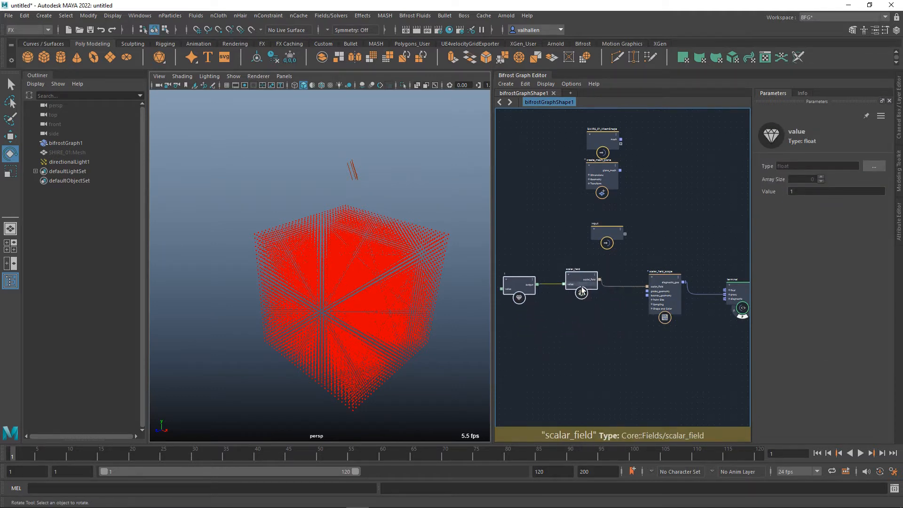
# Place the create_mesh_plane node beneath scalar_field and connect its plane_mesh output to the scope's probe_geometry input.
pyautogui.keyDown('alt'); pyautogui.moveTo(636, 205); pyautogui.dragTo(636, 221, button='middle'); pyautogui.keyUp('alt')
pyautogui.moveTo(601, 186); pyautogui.dragTo(579, 326)
pyautogui.scroll(1, 617, 336)
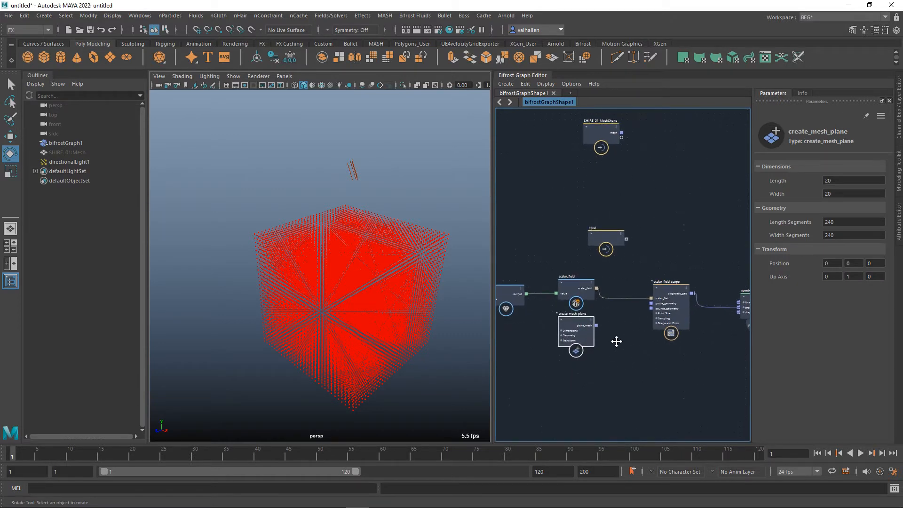
pyautogui.click(674, 284)
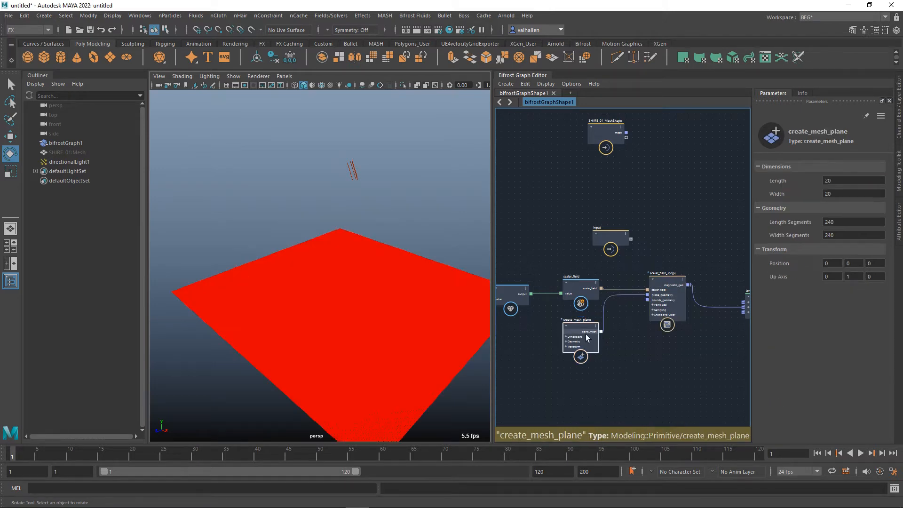
pyautogui.scroll(-1, 649, 357)
pyautogui.keyDown('alt'); pyautogui.moveTo(636, 358); pyautogui.dragTo(658, 373, button='middle'); pyautogui.keyUp('alt')
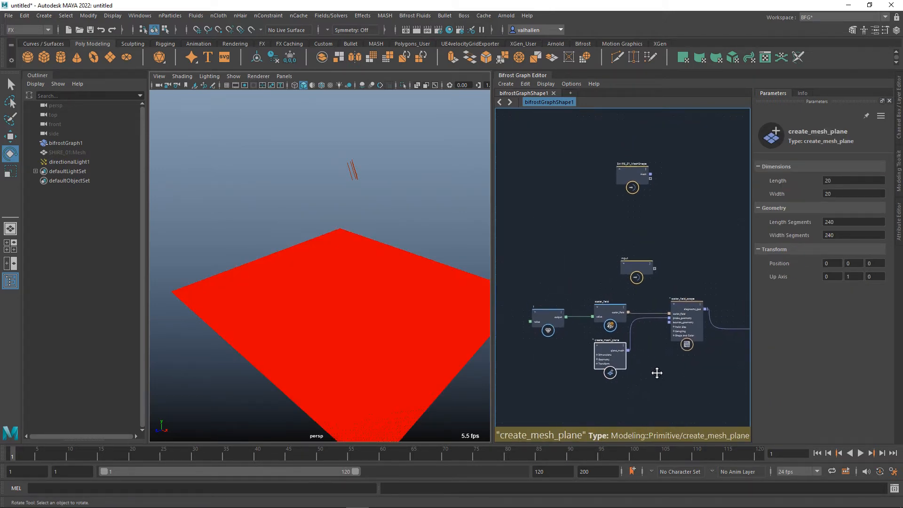
pyautogui.scroll(1, 577, 362)
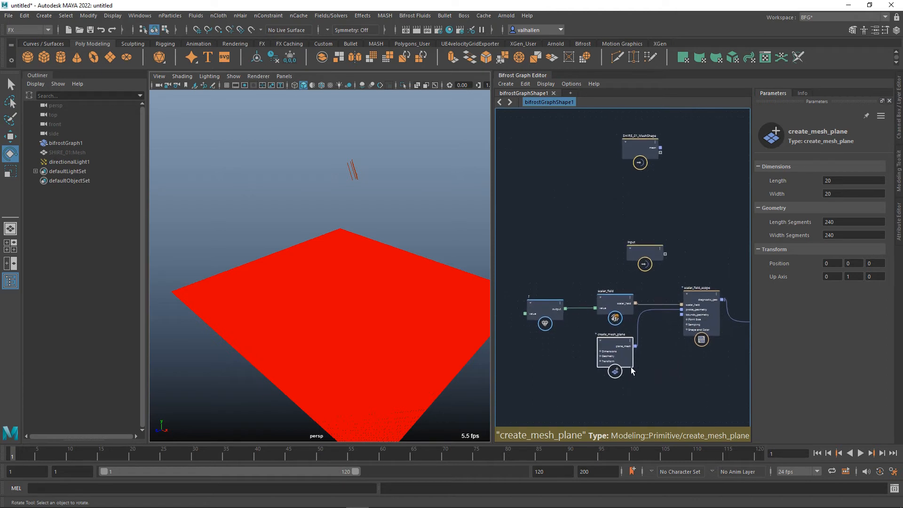
# Inspect the sampled plane up close and set the scalar_field_scope's point size to 0.025.
pyautogui.click(706, 315)
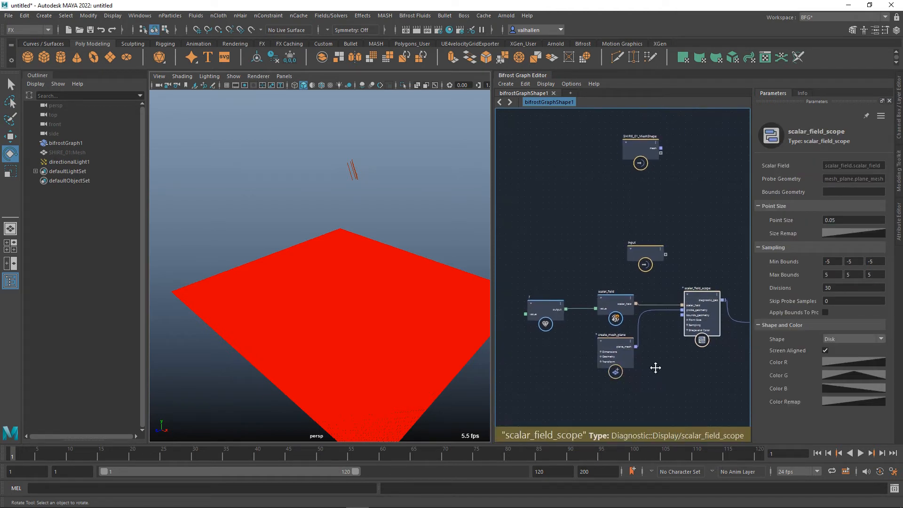
pyautogui.keyDown('alt'); pyautogui.moveTo(645, 356); pyautogui.dragTo(624, 356, button='middle'); pyautogui.keyUp('alt')
pyautogui.scroll(-1, 644, 352)
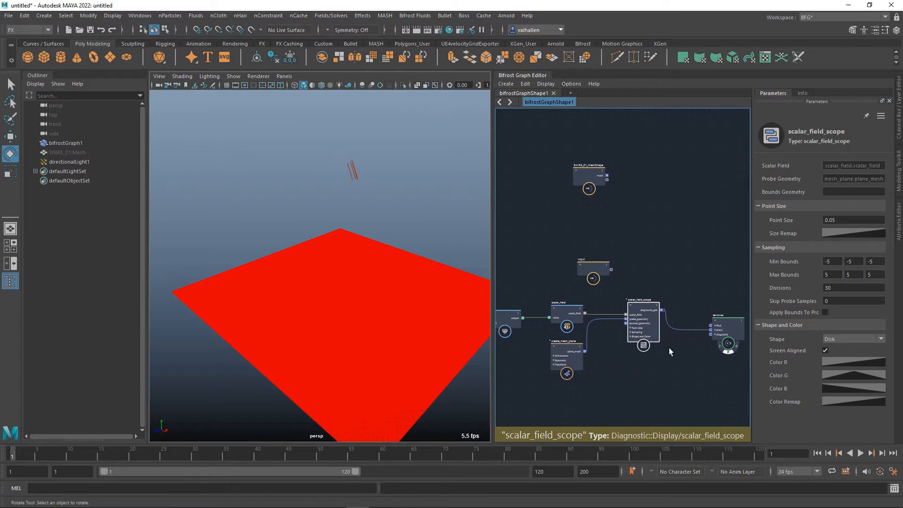
pyautogui.click(833, 220)
pyautogui.keyDown('alt'); pyautogui.moveTo(456, 343); pyautogui.dragTo(404, 337); pyautogui.keyUp('alt')
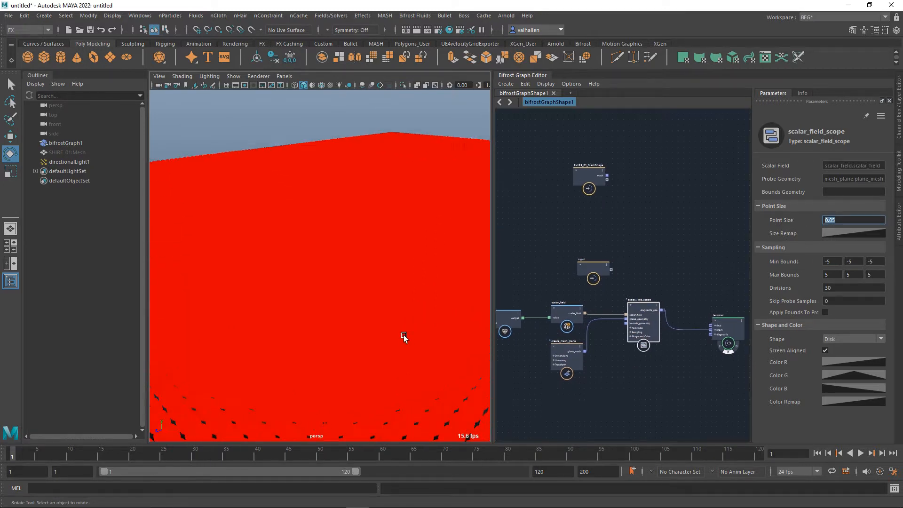
pyautogui.scroll(2, 404, 337)
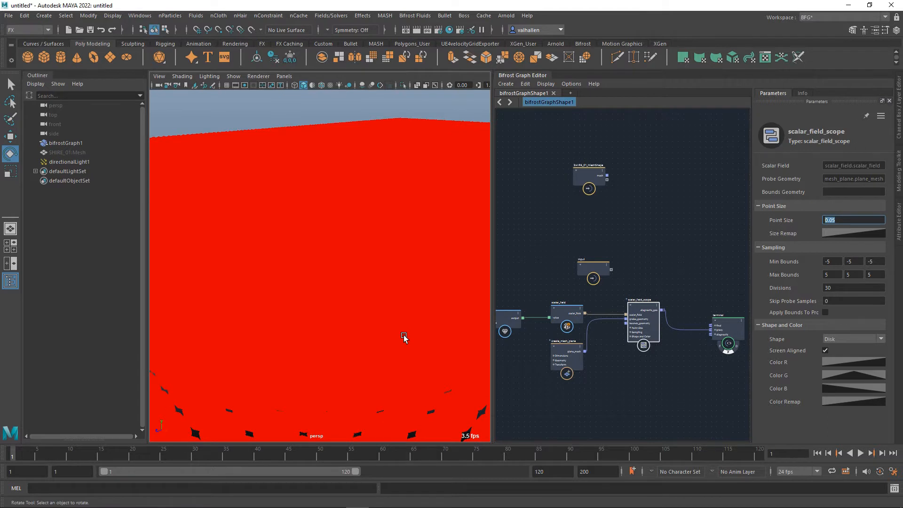
pyautogui.scroll(-4, 404, 338)
pyautogui.keyDown('alt'); pyautogui.moveTo(403, 340); pyautogui.dragTo(348, 287); pyautogui.keyUp('alt')
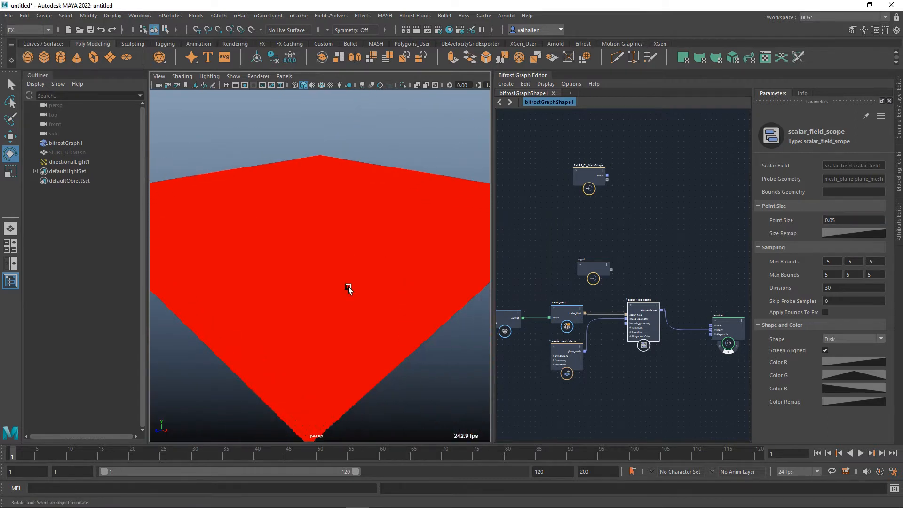
pyautogui.scroll(3, 307, 432)
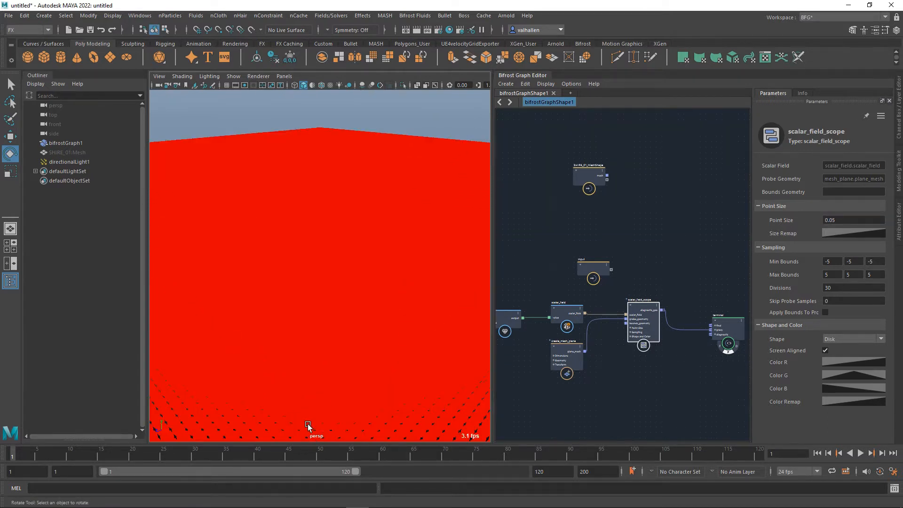
pyautogui.scroll(2, 308, 425)
pyautogui.moveTo(847, 224); pyautogui.dragTo(800, 220)
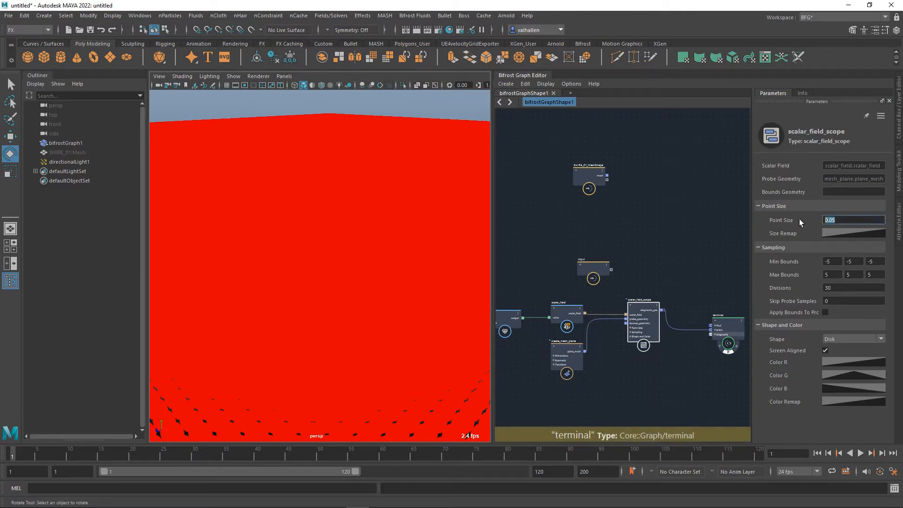
pyautogui.write('0.025')
pyautogui.press('Return')
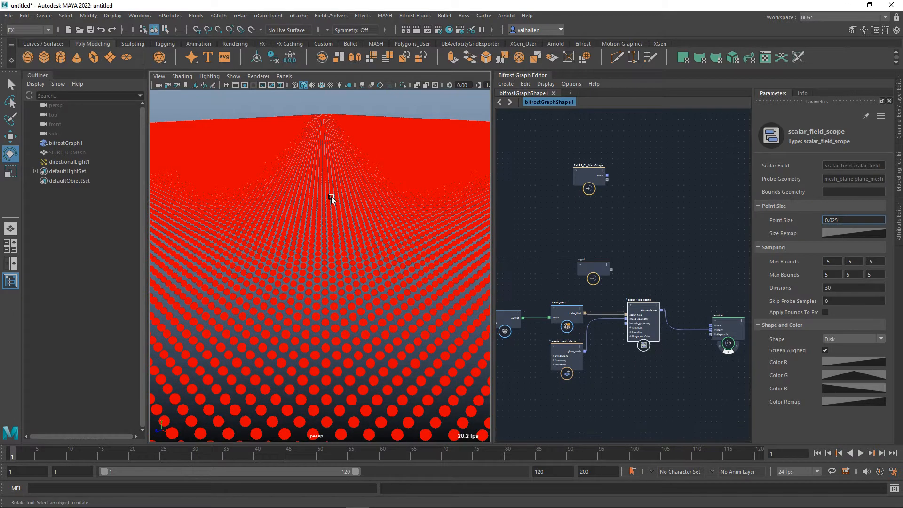
pyautogui.scroll(-5, 333, 198)
pyautogui.keyDown('alt'); pyautogui.moveTo(307, 213); pyautogui.dragTo(321, 275); pyautogui.keyUp('alt')
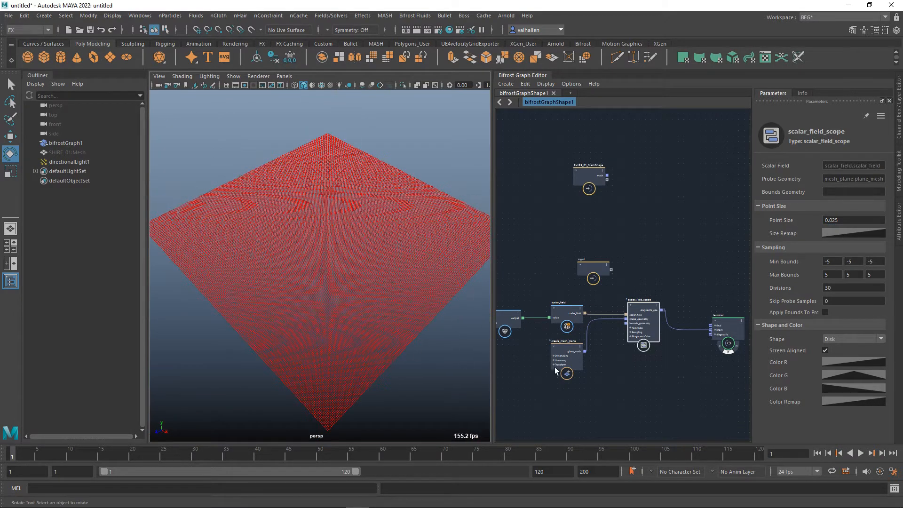
# Set the scalar_field_scope's Divisions to 10 and discard the stray wire from the plane_mesh output.
pyautogui.moveTo(585, 351); pyautogui.dragTo(810, 292)
pyautogui.write('10')
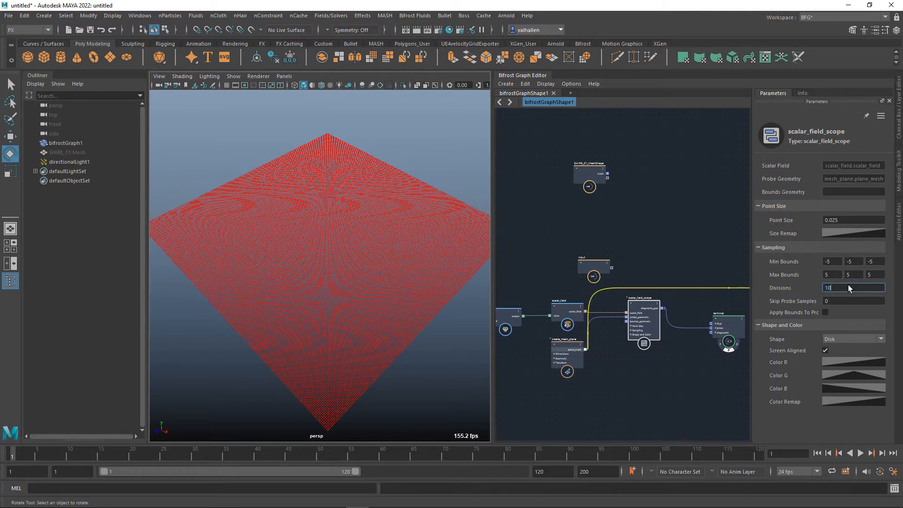
pyautogui.keyDown('alt'); pyautogui.moveTo(194, 298); pyautogui.dragTo(394, 330); pyautogui.keyUp('alt')
pyautogui.click(637, 402)
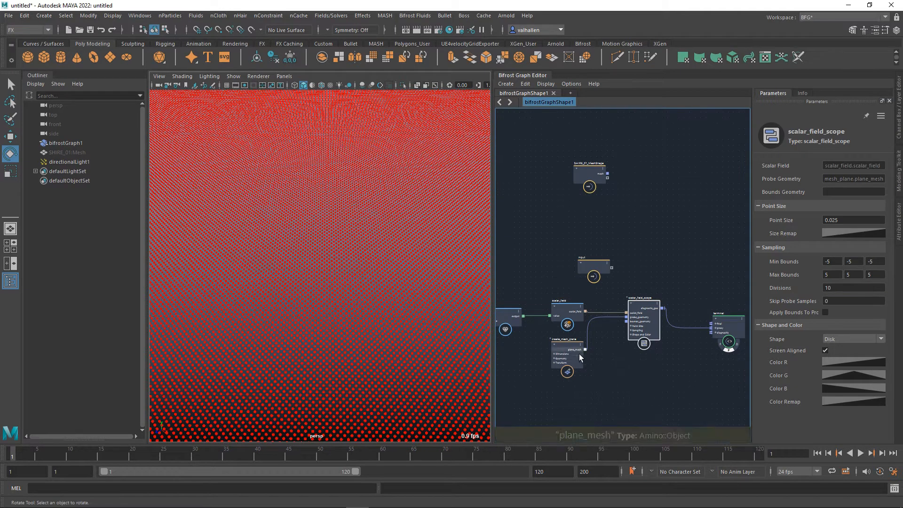
# Set both the Length Segments and Width Segments of the create_mesh_plane node to 120 and check the point spacing.
pyautogui.click(578, 355)
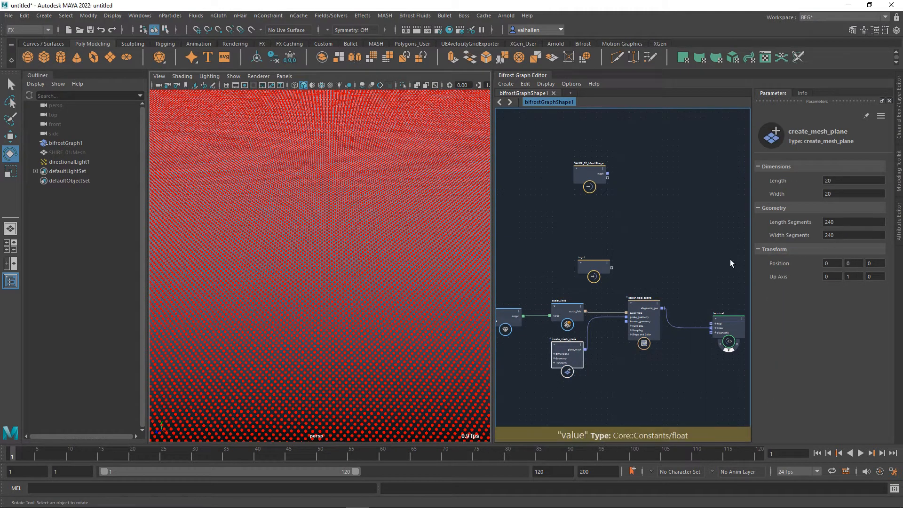
pyautogui.moveTo(840, 223); pyautogui.dragTo(796, 218)
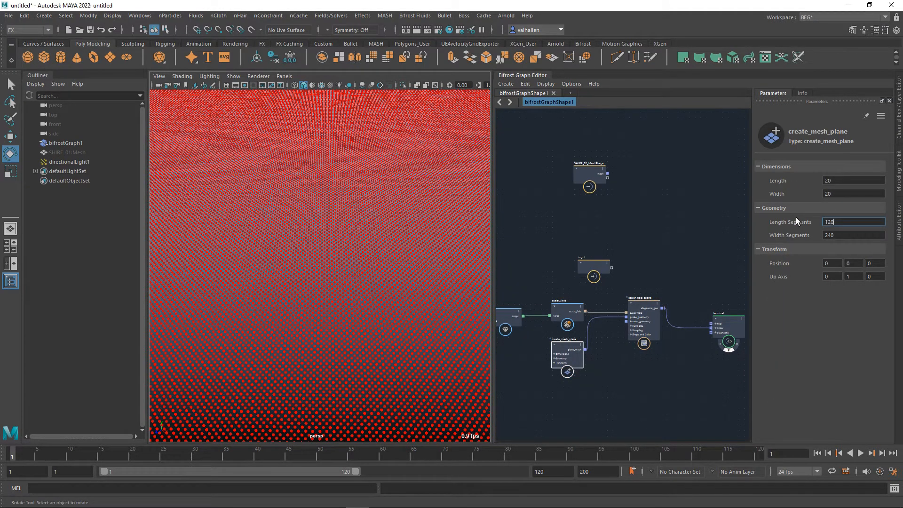
pyautogui.press('Tab')
pyautogui.write('120')
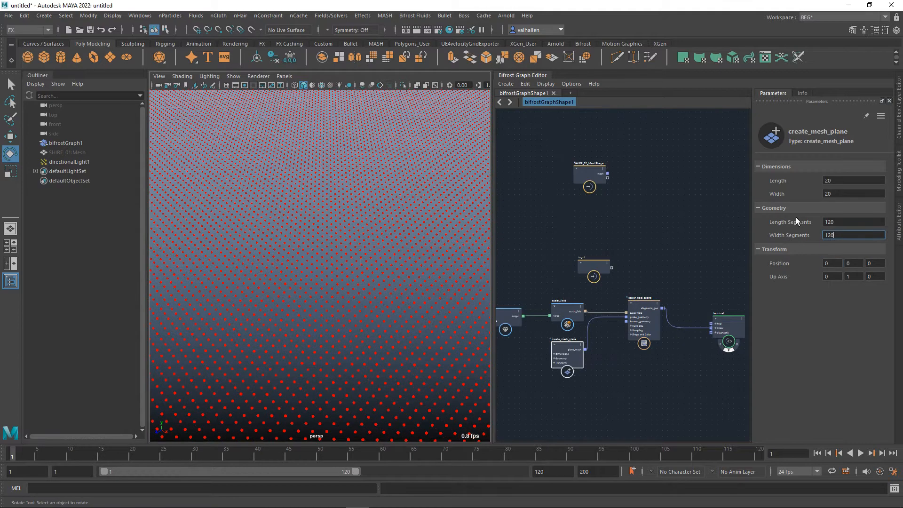
pyautogui.scroll(-10, 409, 212)
pyautogui.scroll(5, 392, 258)
pyautogui.keyDown('alt'); pyautogui.moveTo(386, 261); pyautogui.dragTo(400, 285); pyautogui.keyUp('alt')
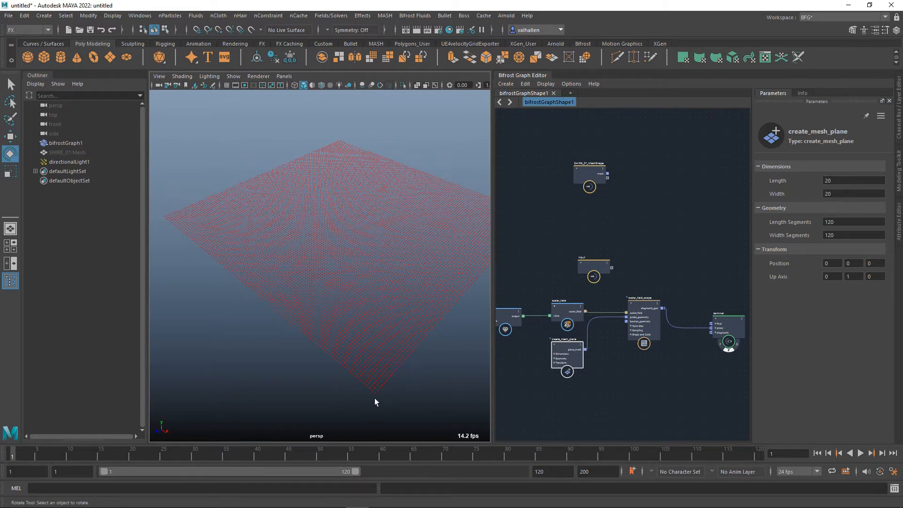
# Delete the value and scalar_field nodes from the graph.
pyautogui.keyDown('alt'); pyautogui.moveTo(532, 345); pyautogui.dragTo(510, 369, button='middle'); pyautogui.keyUp('alt')
pyautogui.keyDown('alt'); pyautogui.moveTo(633, 393); pyautogui.dragTo(669, 393, button='middle'); pyautogui.keyUp('alt')
pyautogui.moveTo(605, 309); pyautogui.dragTo(583, 297)
pyautogui.press('Delete')
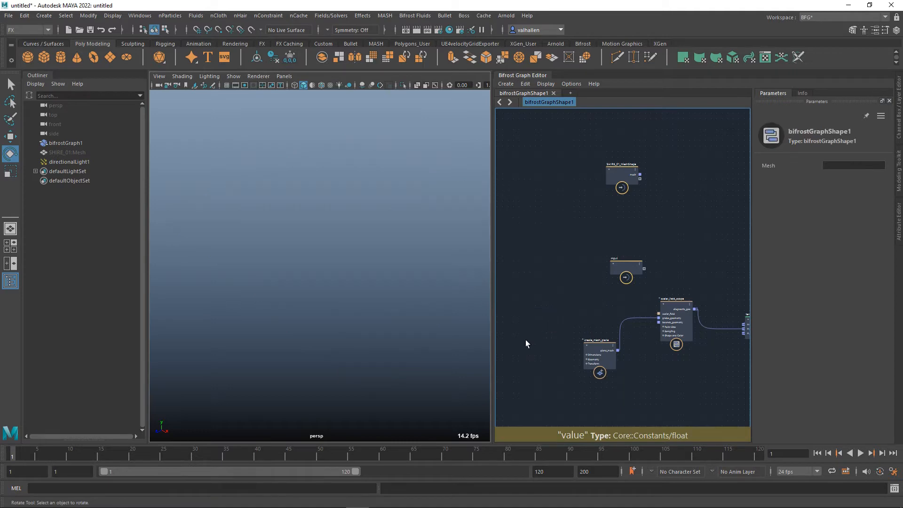
# Move the empty input node up so it sits directly beneath the MeshShape input node.
pyautogui.keyDown('alt'); pyautogui.moveTo(577, 278); pyautogui.dragTo(574, 284, button='middle'); pyautogui.keyUp('alt')
pyautogui.moveTo(626, 282); pyautogui.dragTo(624, 221)
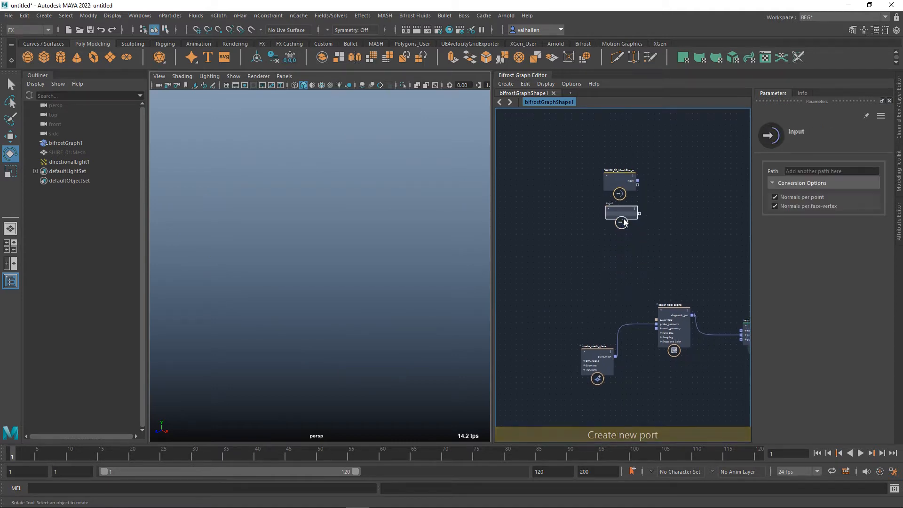
# Add a fractal_noise_field node and connect its noise_field output to the scalar_field input of scalar_field_scope.
pyautogui.press('Tab')
pyautogui.write('fractal')
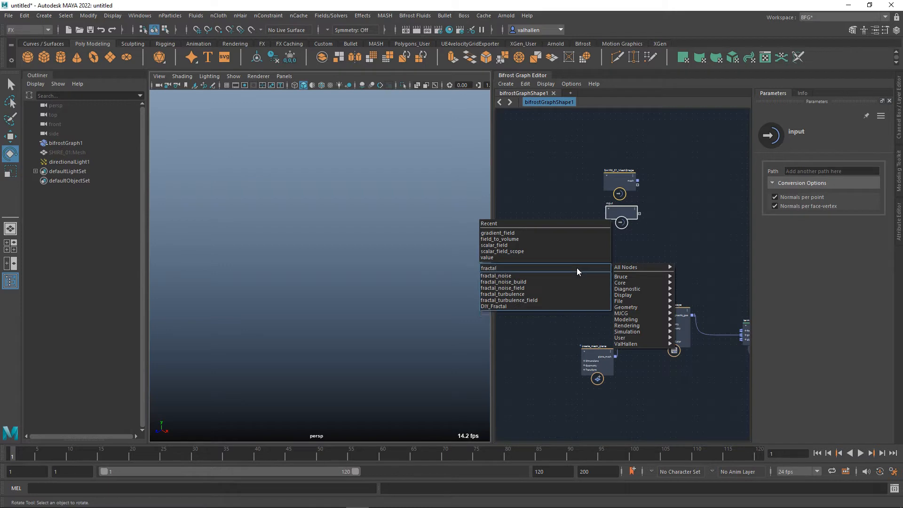
pyautogui.click(531, 288)
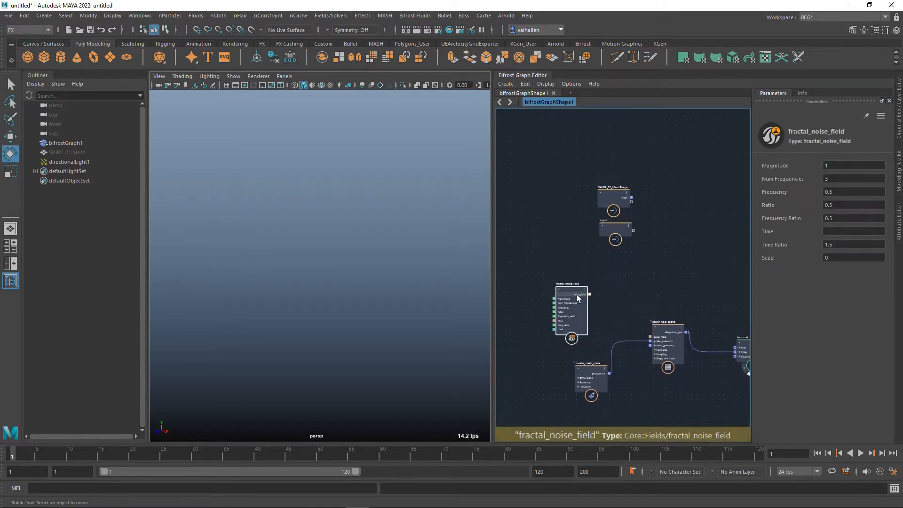
pyautogui.moveTo(588, 306); pyautogui.dragTo(651, 336)
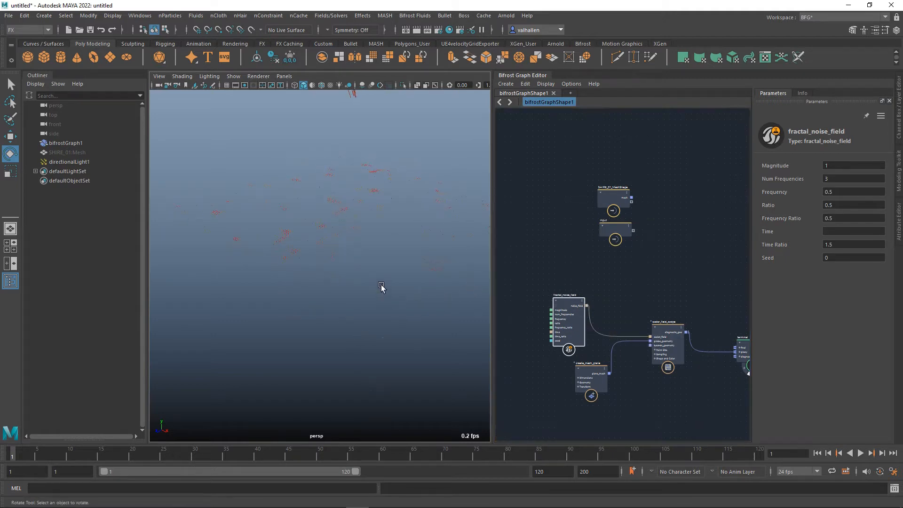
pyautogui.scroll(-5, 383, 285)
pyautogui.keyDown('alt'); pyautogui.moveTo(386, 267); pyautogui.dragTo(386, 309); pyautogui.keyUp('alt')
pyautogui.keyDown('alt'); pyautogui.moveTo(392, 365); pyautogui.dragTo(385, 347); pyautogui.keyUp('alt')
pyautogui.scroll(-4, 291, 314)
# Line up create_mesh_plane beneath fractal_noise_field and set its Length Segments and Width Segments to 240.
pyautogui.moveTo(596, 377); pyautogui.dragTo(575, 378)
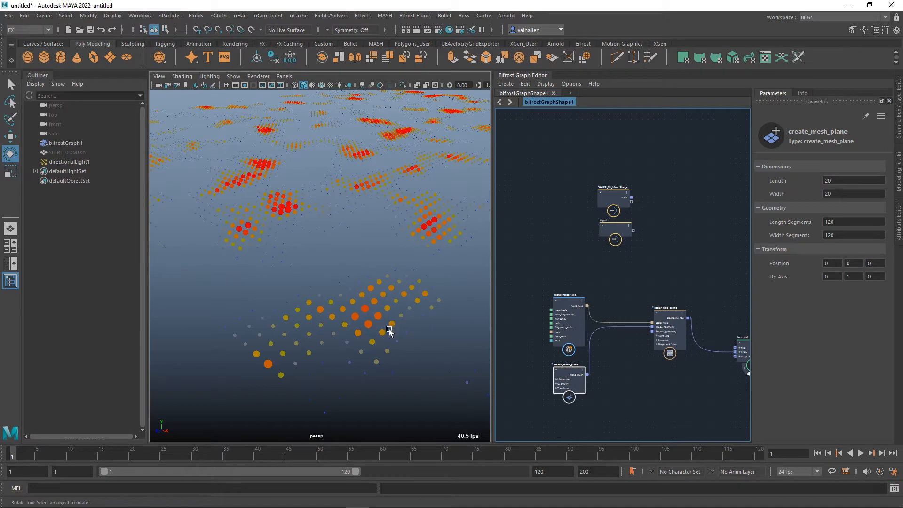
pyautogui.click(838, 223)
pyautogui.write('240')
pyautogui.press('Tab')
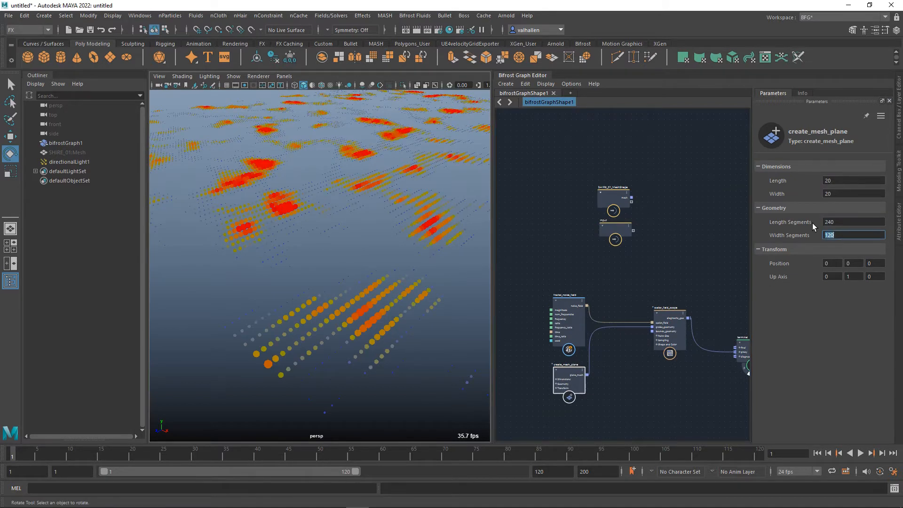
pyautogui.press('Return')
# Set the Length and Width of the create_mesh_plane node to 40 and check the sampled noise.
pyautogui.click(837, 182)
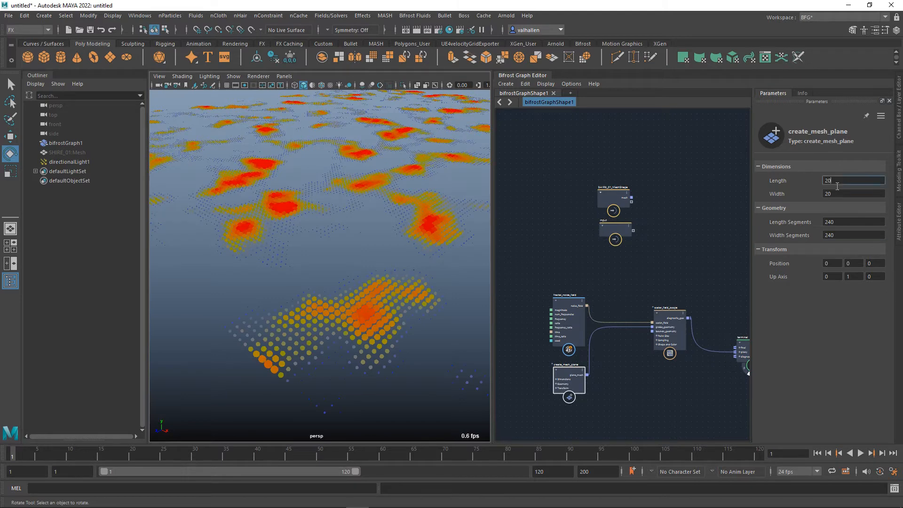
pyautogui.write('40')
pyautogui.press('Tab')
pyautogui.write('40')
pyautogui.press('Tab')
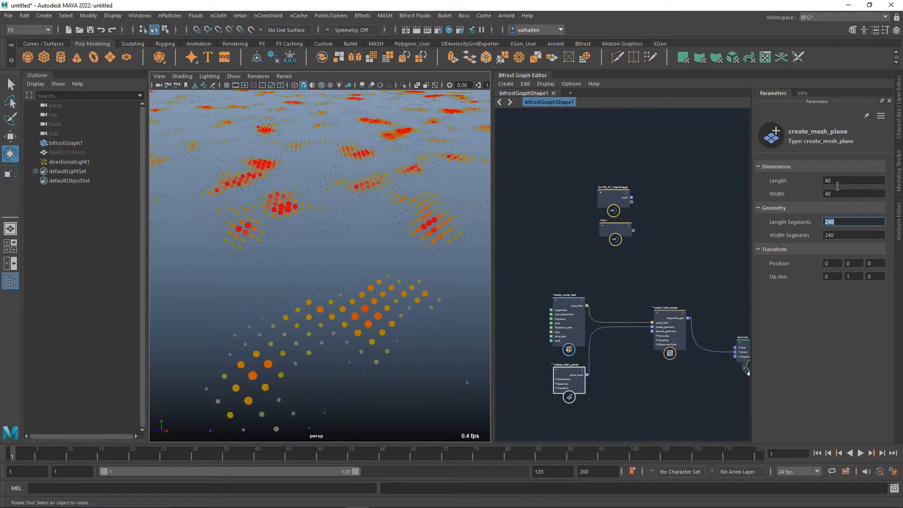
pyautogui.scroll(-10, 225, 271)
pyautogui.scroll(3, 293, 275)
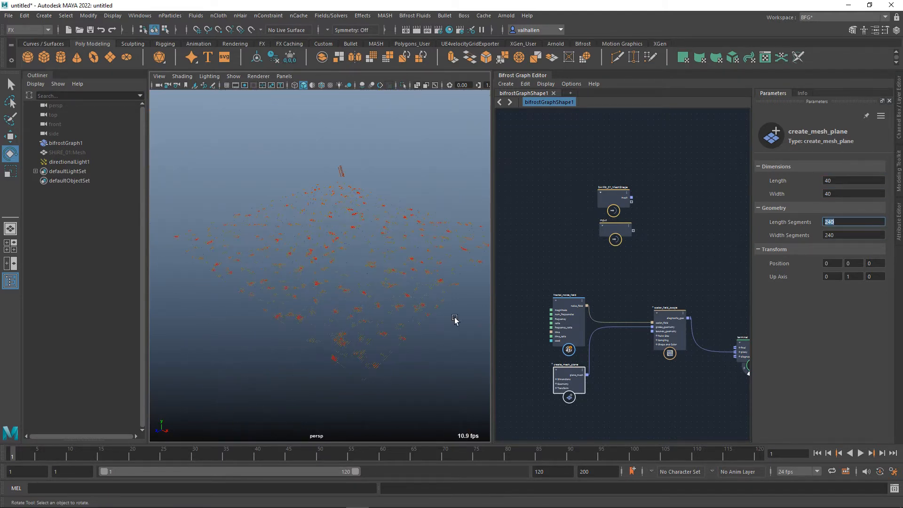
# Set the Length and Width of the create_mesh_plane node to 10 and check the noise pattern up close.
pyautogui.doubleClick(842, 181)
pyautogui.press('Tab')
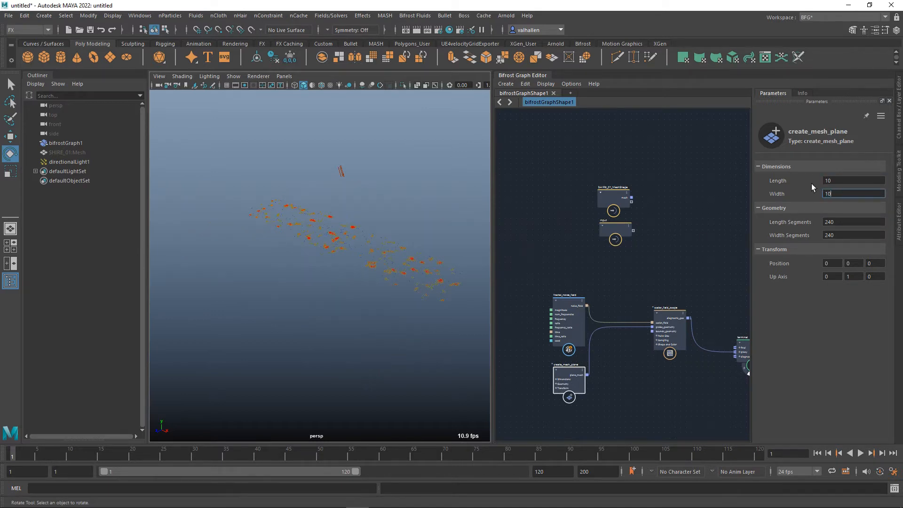
pyautogui.scroll(8, 365, 278)
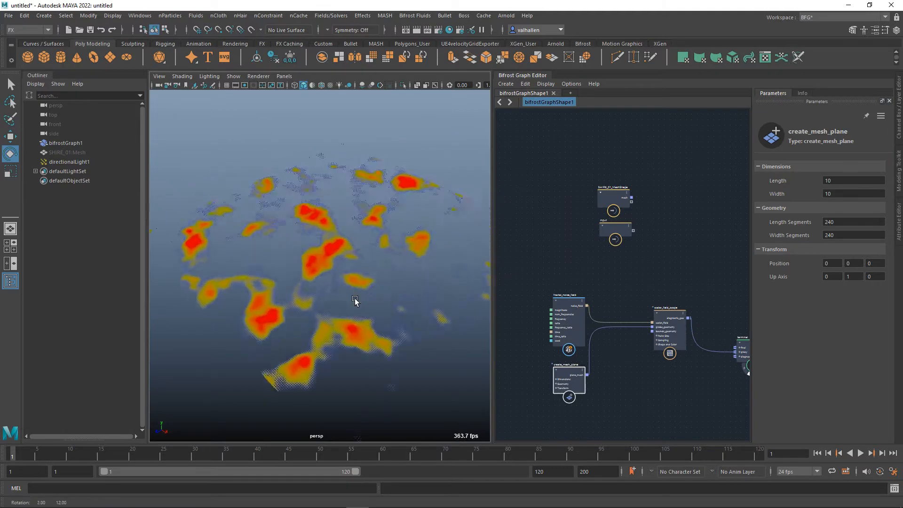
pyautogui.scroll(-5, 362, 307)
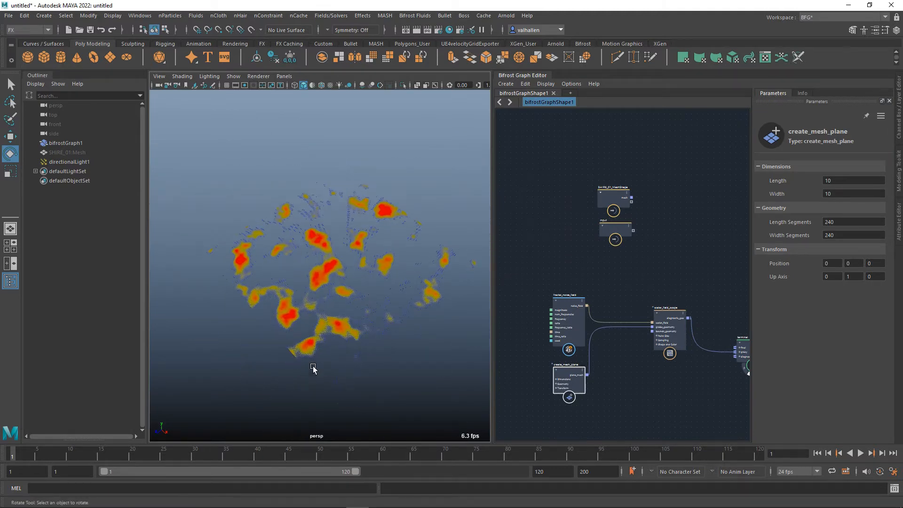
pyautogui.scroll(3, 329, 323)
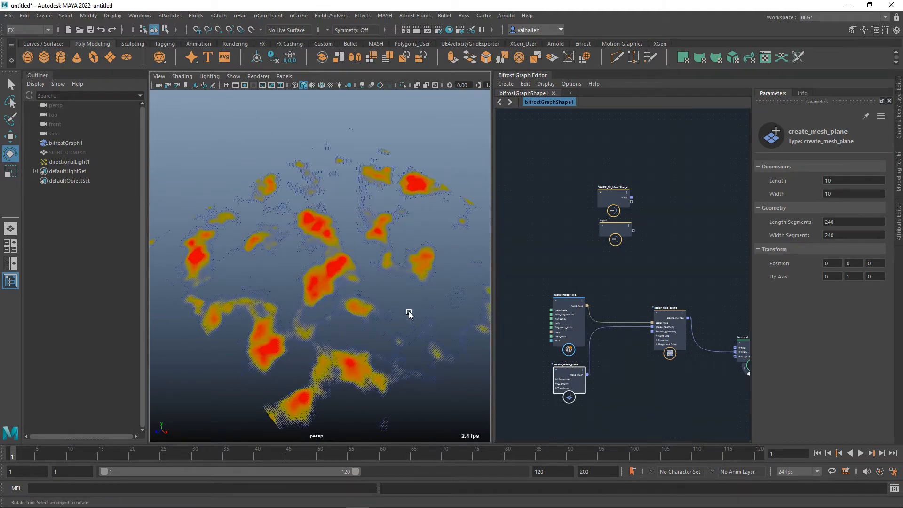
# Raise the first point of the scalar_field_scope's Size Remap curve to a value of about 0.12 and inspect the plane.
pyautogui.keyDown('alt'); pyautogui.moveTo(640, 300); pyautogui.dragTo(646, 277, button='middle'); pyautogui.keyUp('alt')
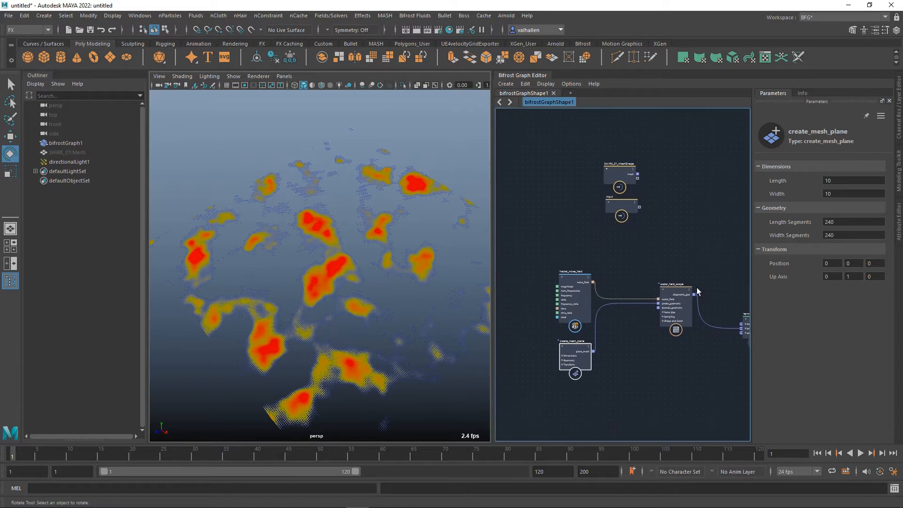
pyautogui.click(679, 295)
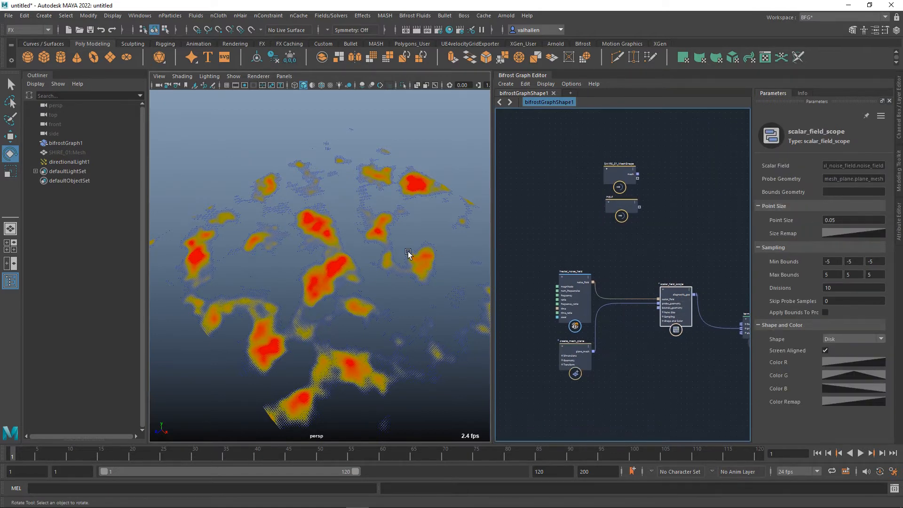
pyautogui.keyDown('alt'); pyautogui.moveTo(408, 254); pyautogui.dragTo(401, 301); pyautogui.keyUp('alt')
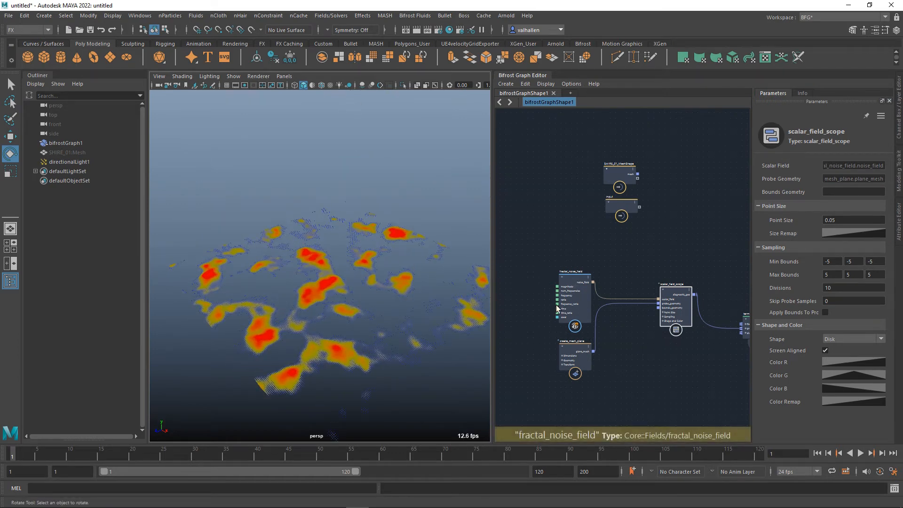
pyautogui.moveTo(583, 293); pyautogui.dragTo(578, 287)
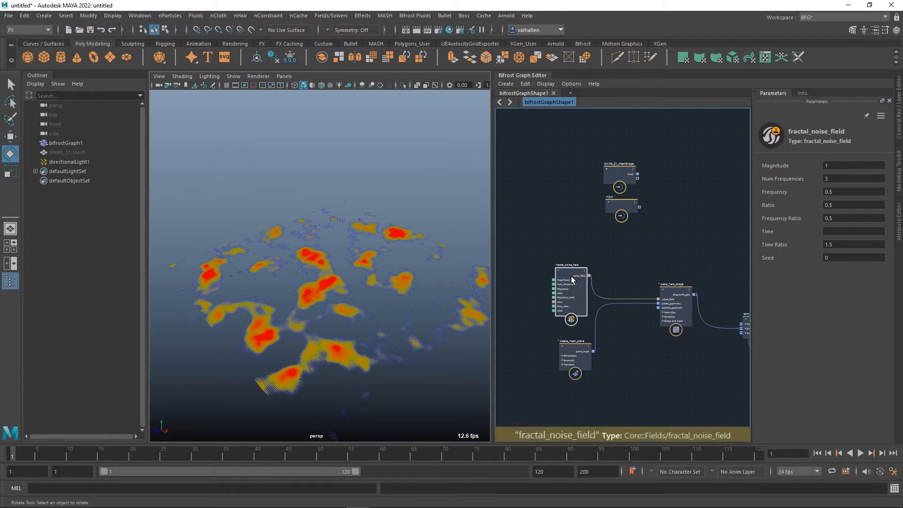
pyautogui.keyDown('alt'); pyautogui.moveTo(664, 282); pyautogui.dragTo(690, 267, button='middle'); pyautogui.keyUp('alt')
pyautogui.click(689, 271)
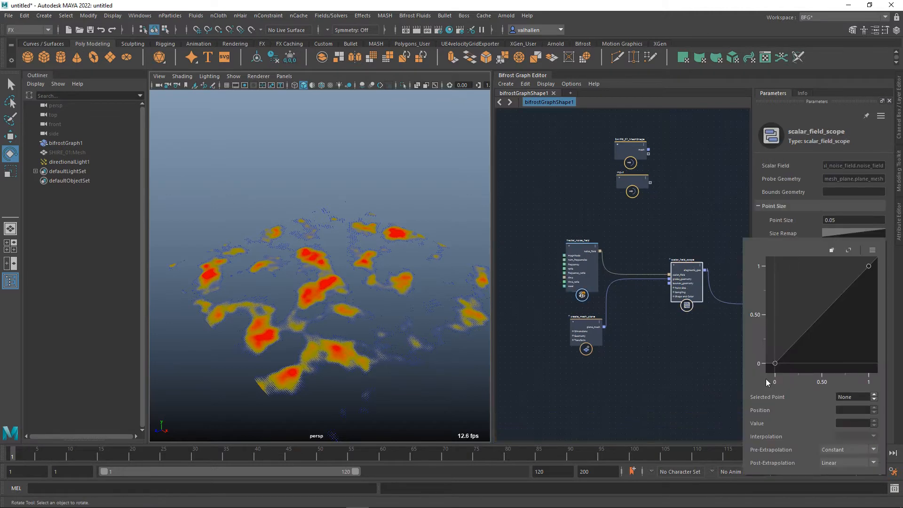
pyautogui.moveTo(775, 365); pyautogui.dragTo(775, 343)
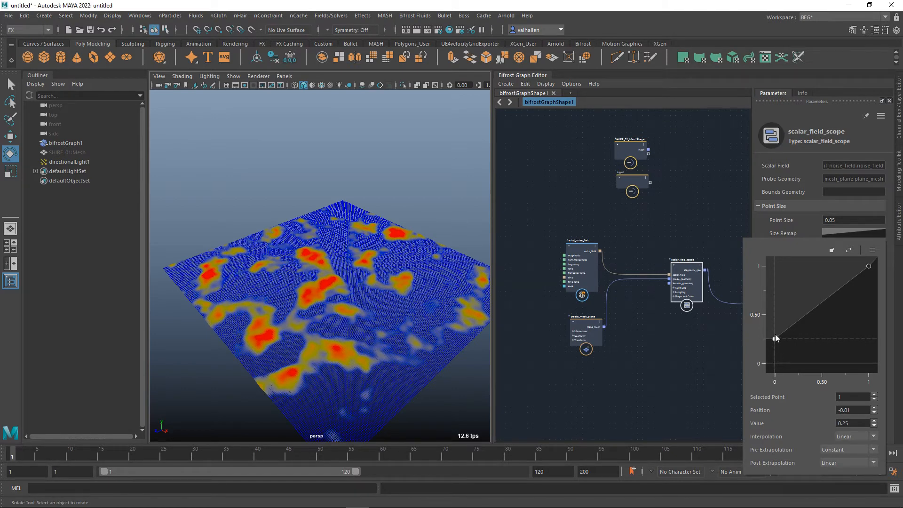
pyautogui.moveTo(775, 339); pyautogui.dragTo(775, 352)
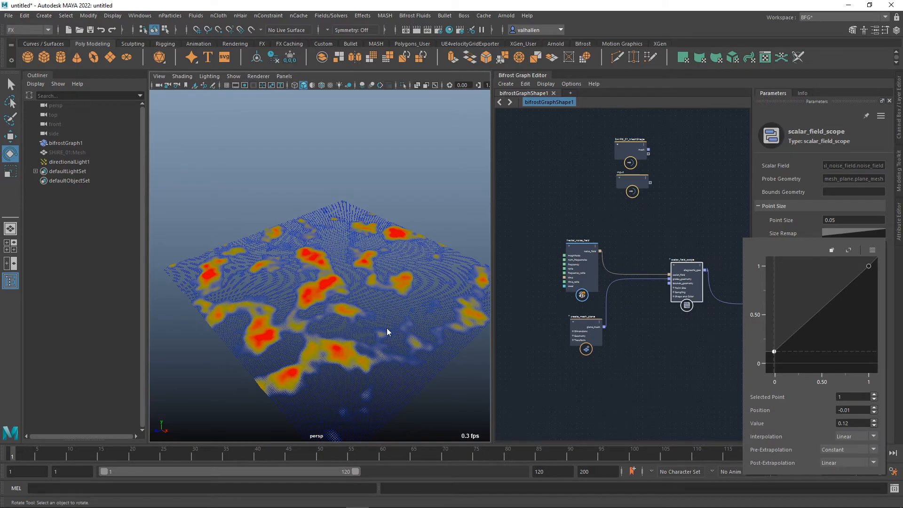
pyautogui.moveTo(386, 332)
pyautogui.keyDown('alt'); pyautogui.mouseDown()
pyautogui.moveTo(400, 321)
pyautogui.moveTo(391, 347)
pyautogui.mouseUp(); pyautogui.keyUp('alt')
pyautogui.scroll(6, 392, 321)
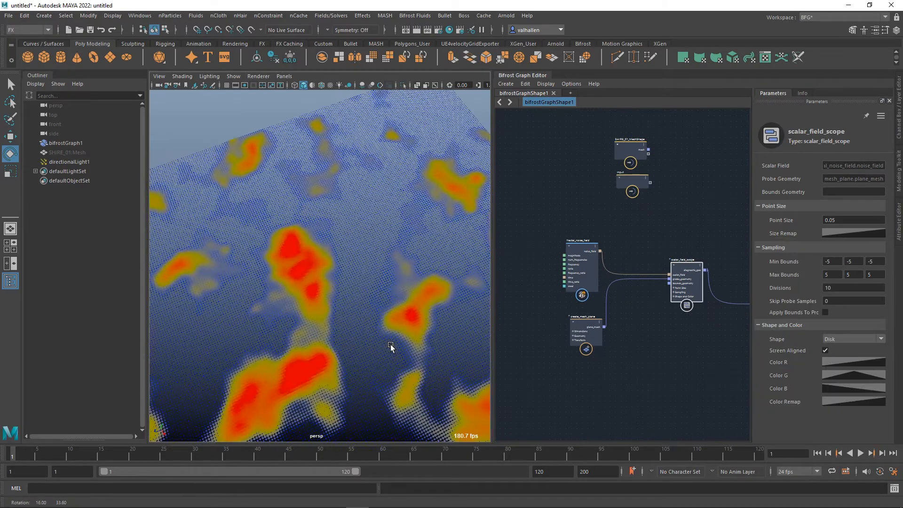
pyautogui.scroll(-8, 409, 322)
pyautogui.keyDown('alt'); pyautogui.moveTo(409, 317); pyautogui.dragTo(432, 346); pyautogui.keyUp('alt')
# Set the Seed of the fractal_noise_field node to 25468135.
pyautogui.click(588, 251)
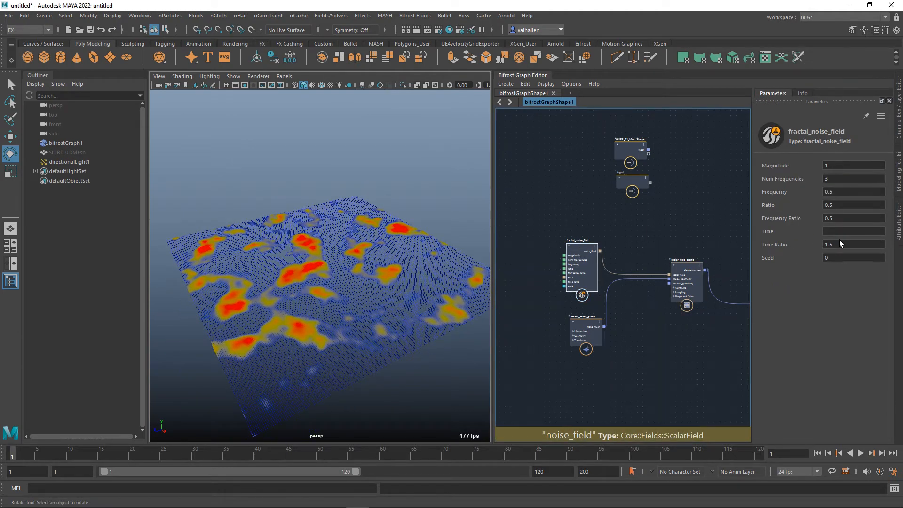
pyautogui.click(824, 259)
pyautogui.write('1')
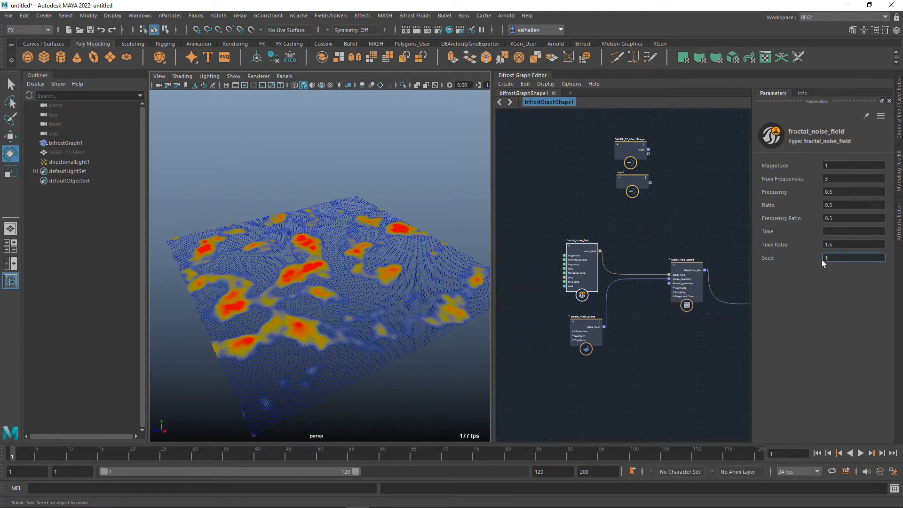
pyautogui.write('5468135')
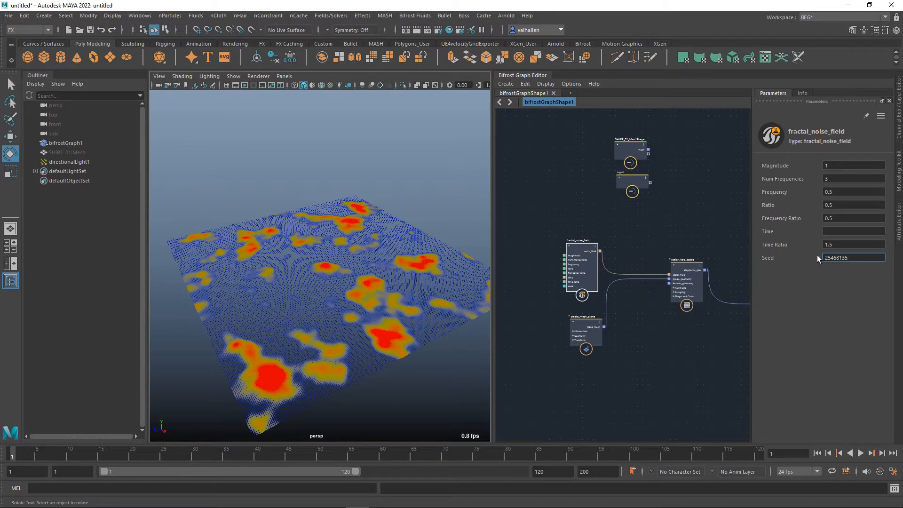
pyautogui.keyDown('alt'); pyautogui.moveTo(347, 296); pyautogui.dragTo(348, 286, button='middle'); pyautogui.keyUp('alt')
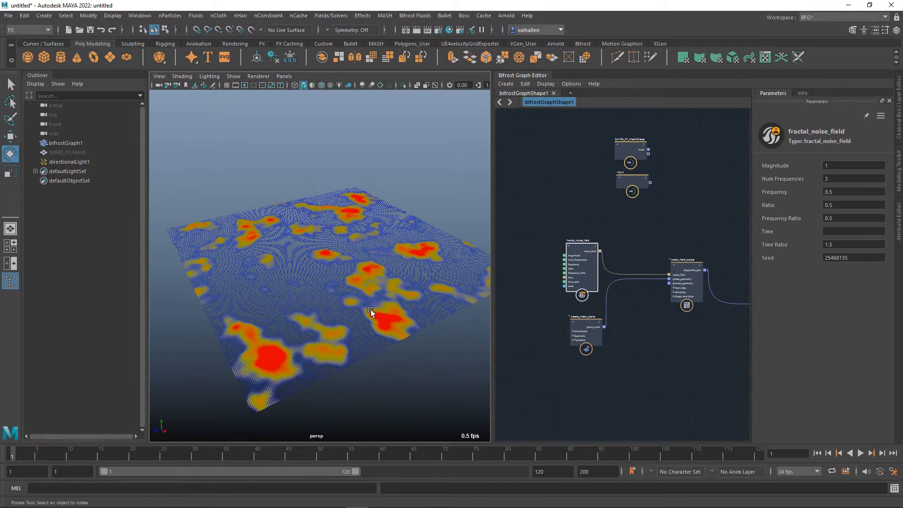
# Add a time node in the free space beside the fractal_noise_field node.
pyautogui.keyDown('alt'); pyautogui.moveTo(628, 354); pyautogui.dragTo(681, 396, button='middle'); pyautogui.keyUp('alt')
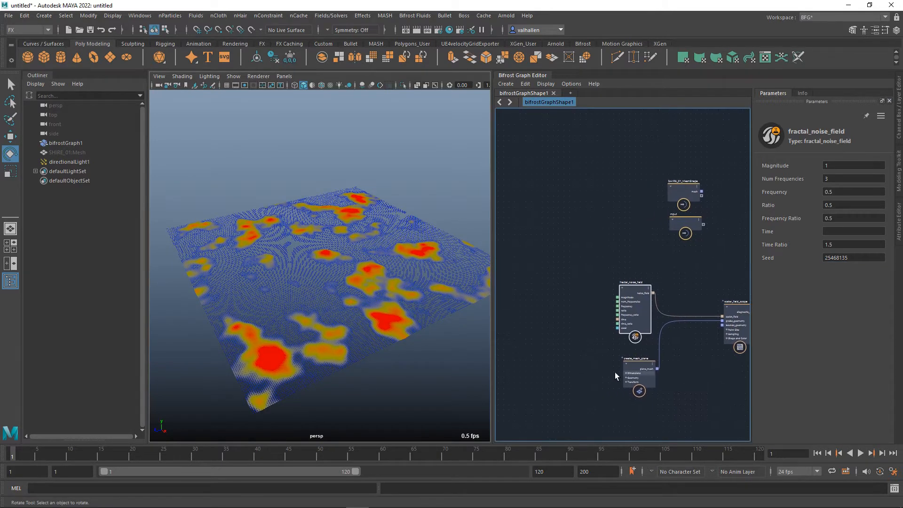
pyautogui.press('Tab')
pyautogui.write('time')
pyautogui.press('Return')
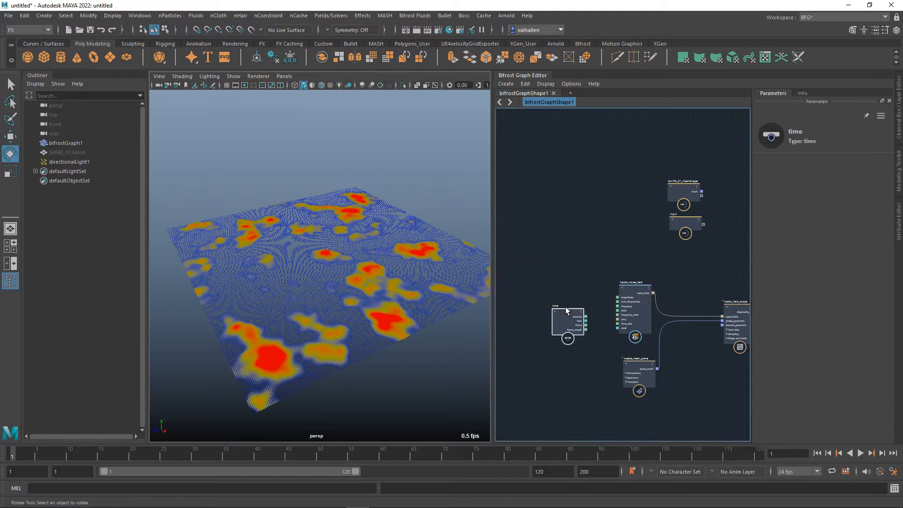
pyautogui.press('Tab')
pyautogui.write('multi')
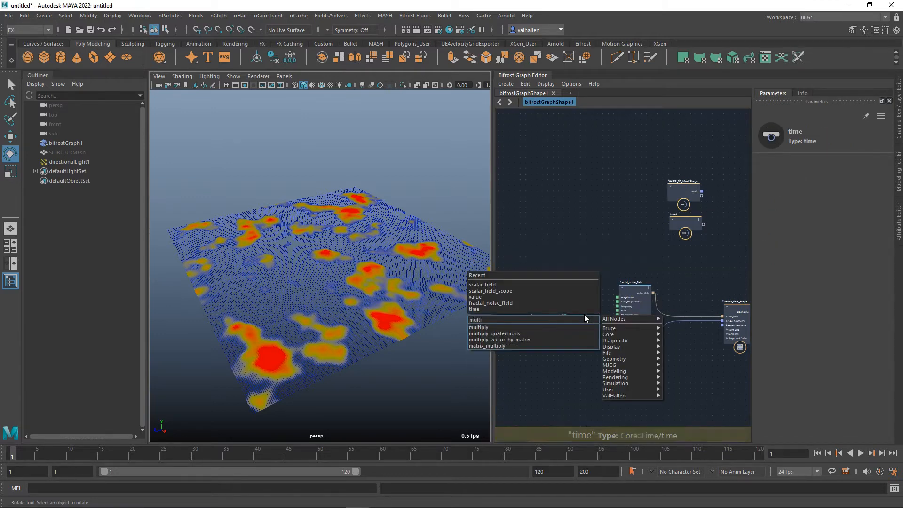
pyautogui.press('Return')
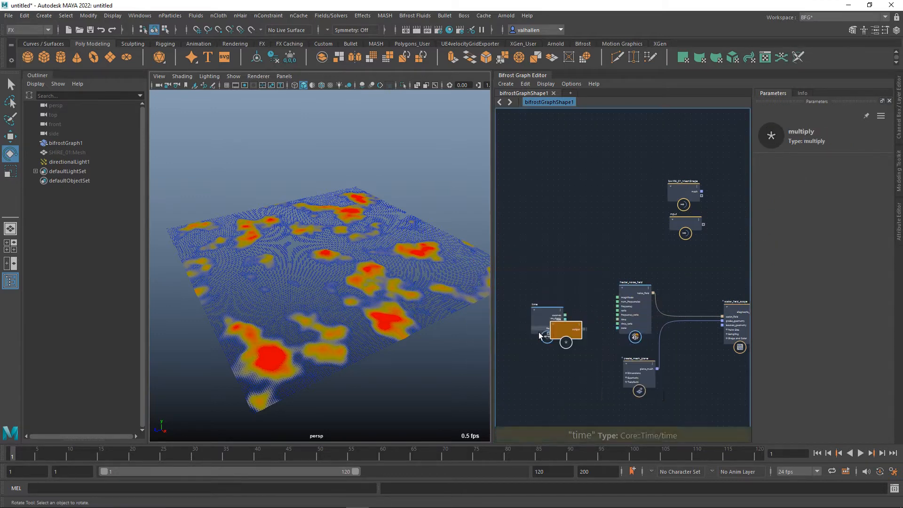
pyautogui.scroll(2, 538, 332)
pyautogui.moveTo(567, 329); pyautogui.dragTo(558, 283)
pyautogui.press('Delete')
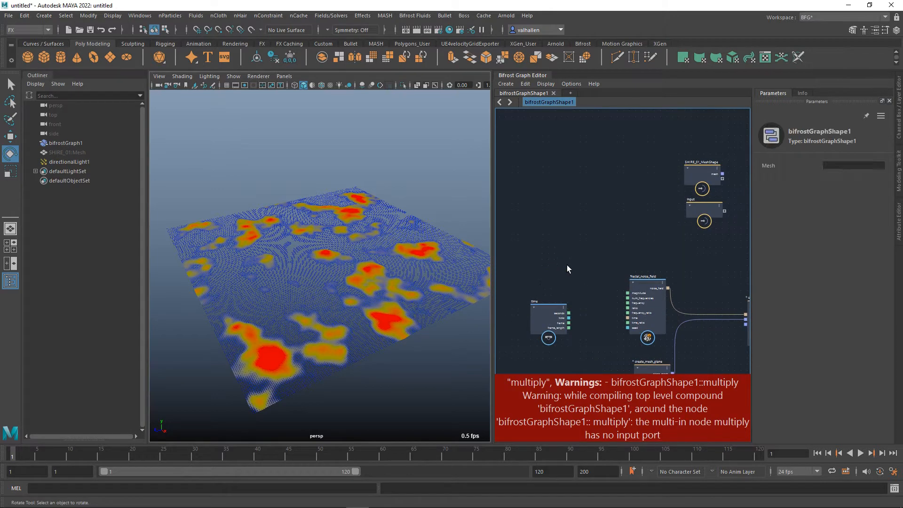
# Add a multiply node between the time and fractal_noise_field nodes and connect the time node's seconds output to it.
pyautogui.press('Tab')
pyautogui.write('mult')
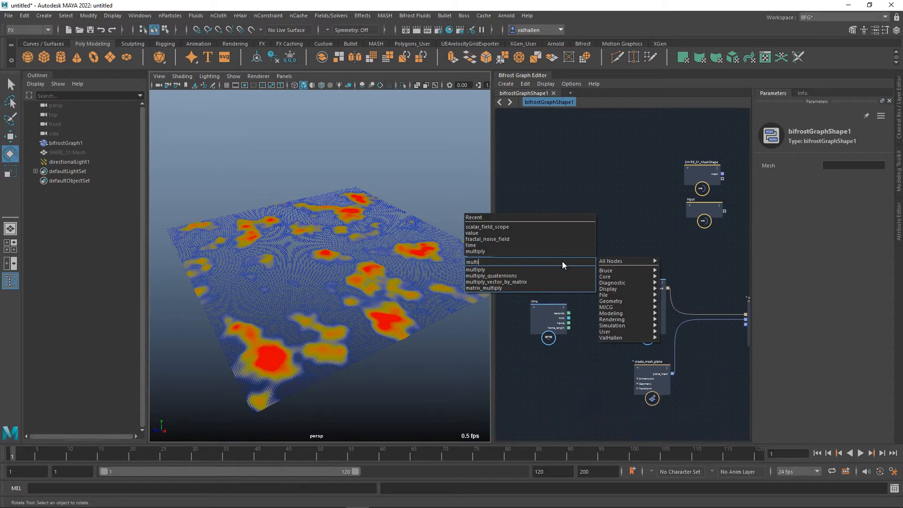
pyautogui.press('Return')
pyautogui.keyDown('alt'); pyautogui.moveTo(572, 276); pyautogui.dragTo(573, 263, button='middle'); pyautogui.keyUp('alt')
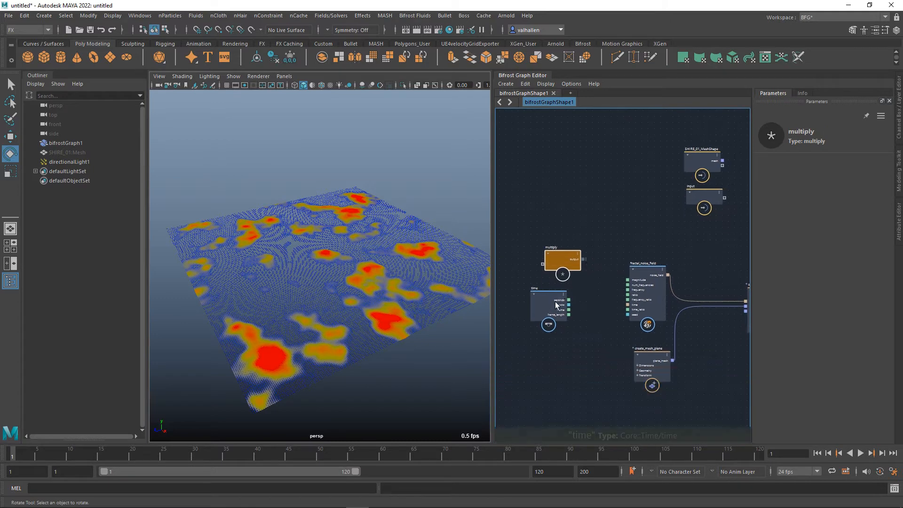
pyautogui.moveTo(558, 306); pyautogui.dragTo(533, 211)
pyautogui.keyDown('alt'); pyautogui.moveTo(561, 228); pyautogui.dragTo(559, 254, button='middle'); pyautogui.keyUp('alt')
pyautogui.moveTo(569, 290); pyautogui.dragTo(583, 278)
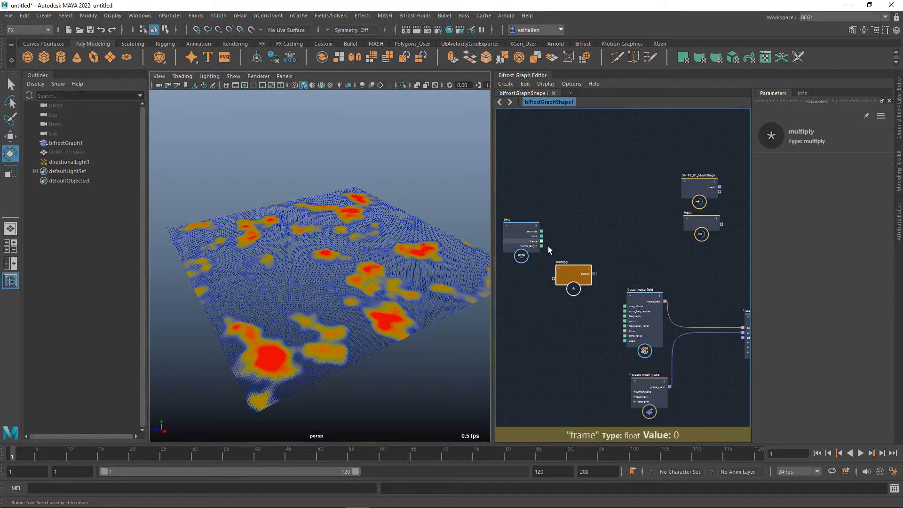
pyautogui.moveTo(542, 232); pyautogui.dragTo(576, 285)
# Create a float value node feeding the multiply node, place it below the time node, and set its Value to 0.2.
pyautogui.press('Tab')
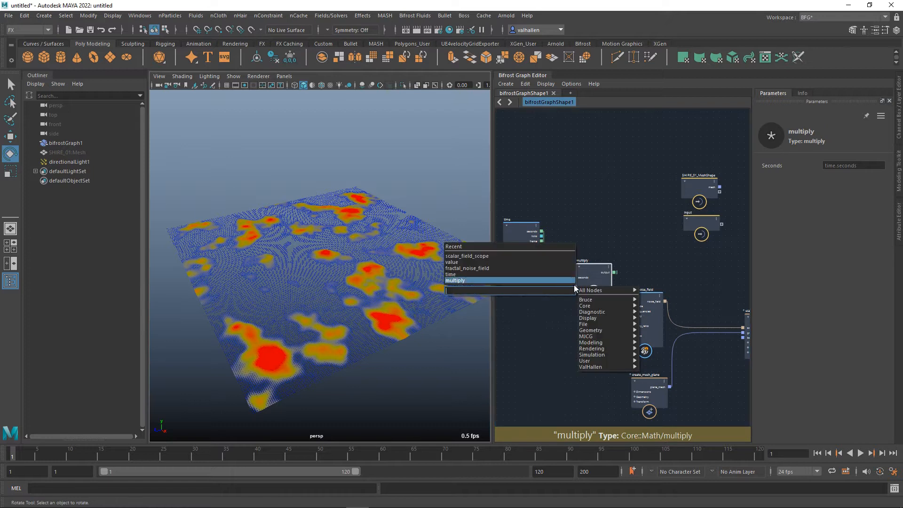
pyautogui.press('Escape')
pyautogui.rightClick(574, 283)
pyautogui.click(584, 287)
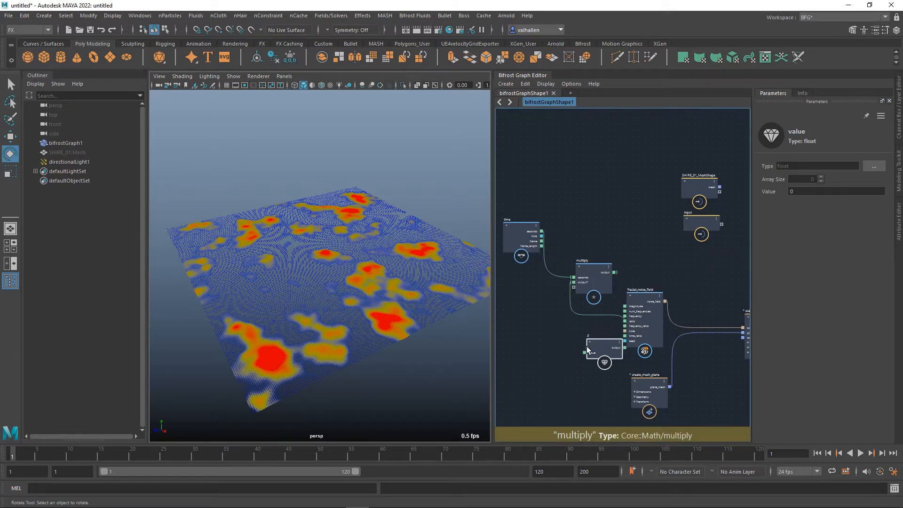
pyautogui.moveTo(587, 348); pyautogui.dragTo(504, 300)
pyautogui.click(808, 191)
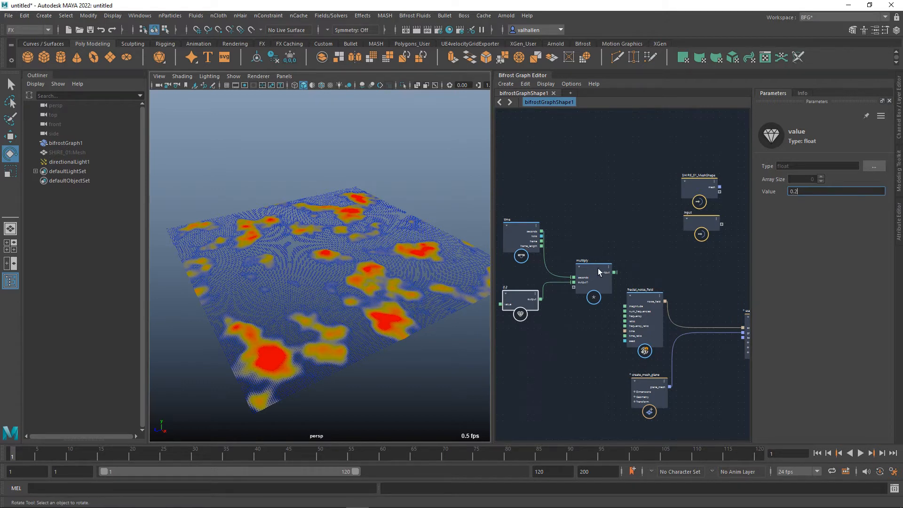
# Try to connect the multiply node's output directly to the time input of the fractal_noise_field node.
pyautogui.moveTo(600, 272); pyautogui.dragTo(626, 335)
pyautogui.moveTo(603, 328); pyautogui.dragTo(558, 324, button='middle')
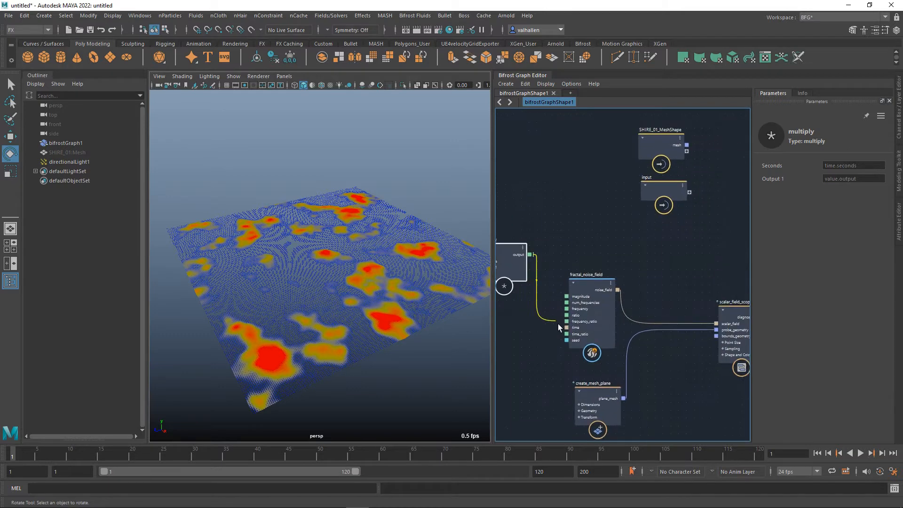
pyautogui.scroll(3, 546, 267)
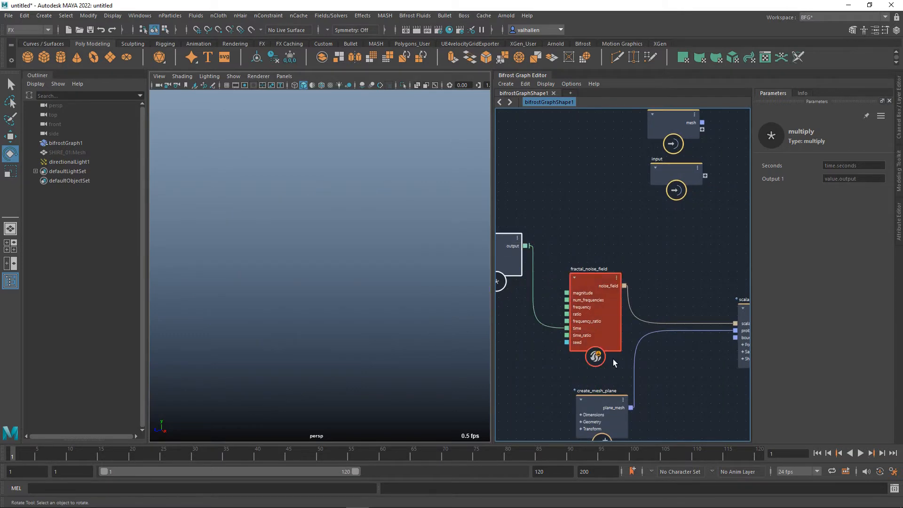
pyautogui.moveTo(573, 356); pyautogui.dragTo(605, 358, button='middle')
pyautogui.moveTo(591, 331); pyautogui.dragTo(584, 349)
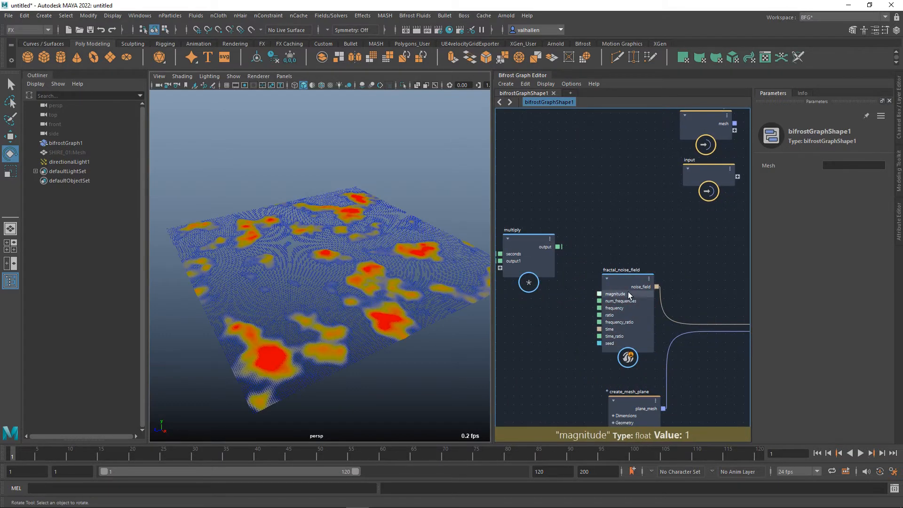
# Move the fractal_noise_field node up level with the multiply node and add a scalar_field node between them.
pyautogui.moveTo(631, 279); pyautogui.dragTo(658, 244)
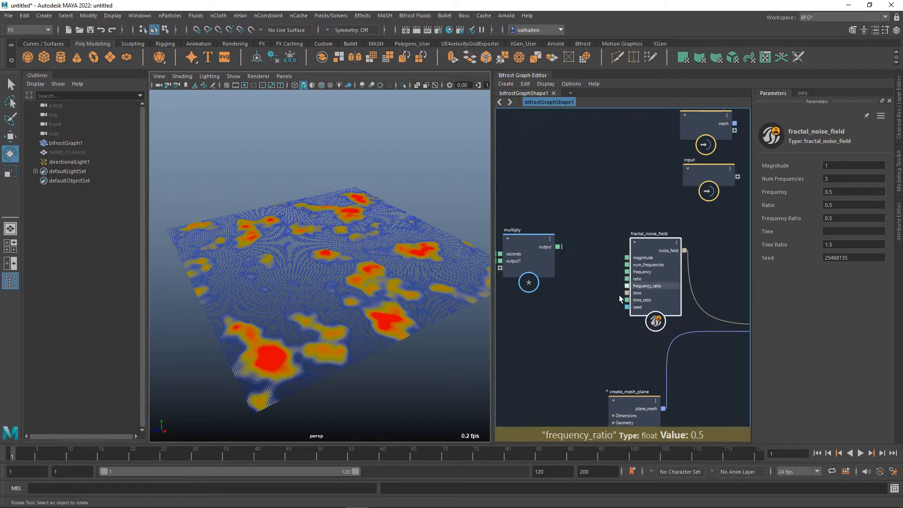
pyautogui.moveTo(628, 297); pyautogui.dragTo(639, 301, button='middle')
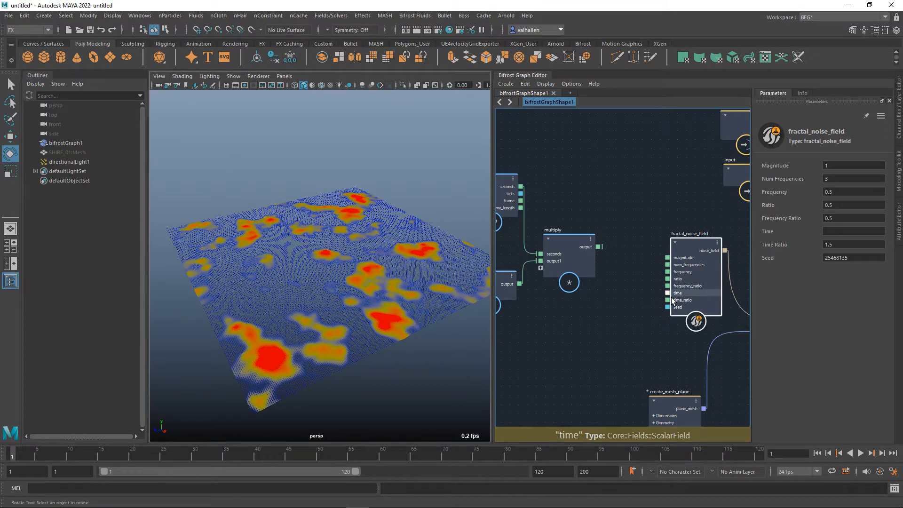
pyautogui.scroll(-3, 663, 304)
pyautogui.moveTo(664, 347); pyautogui.dragTo(633, 337, button='middle')
pyautogui.scroll(-1, 622, 312)
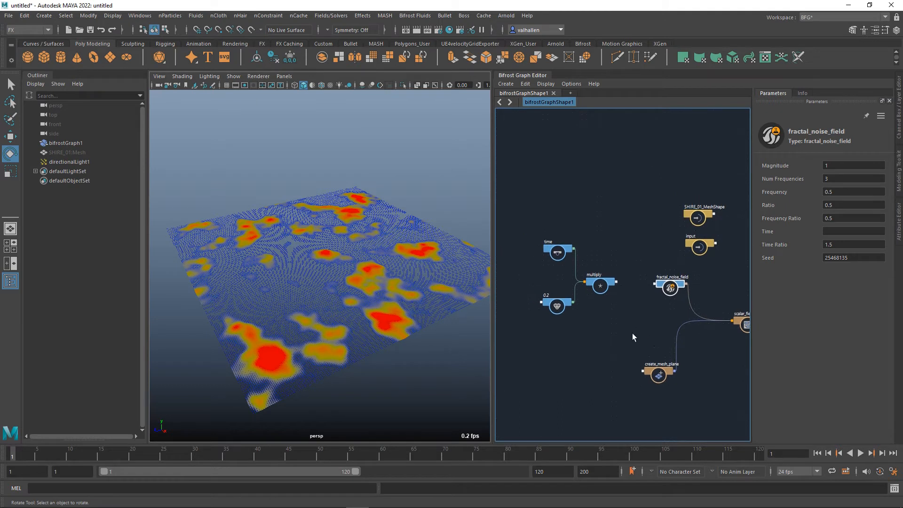
pyautogui.press('Tab')
pyautogui.write('scala')
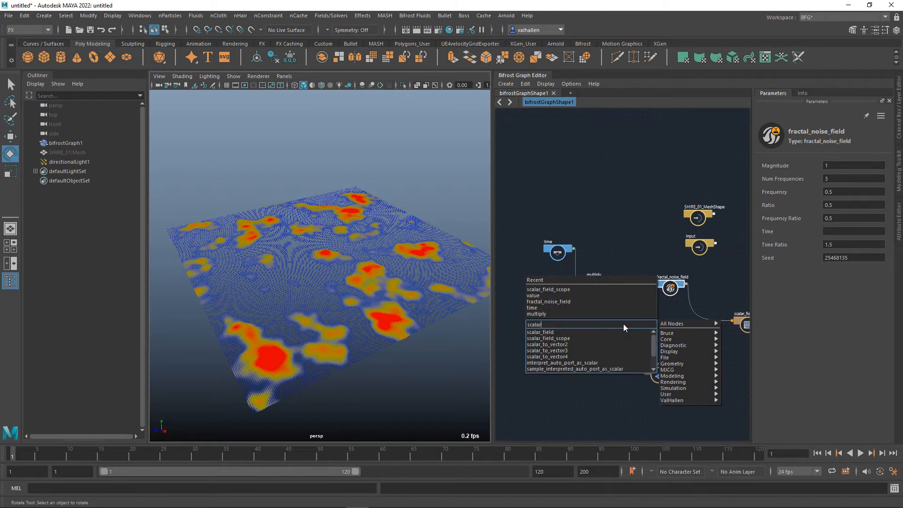
pyautogui.write('r')
pyautogui.press('Down')
pyautogui.press('Return')
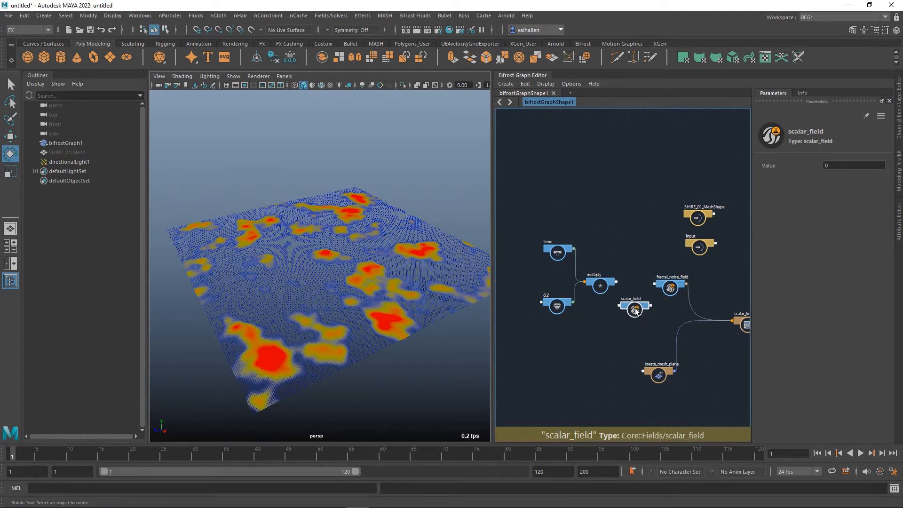
pyautogui.scroll(3, 654, 301)
pyautogui.scroll(-2, 591, 235)
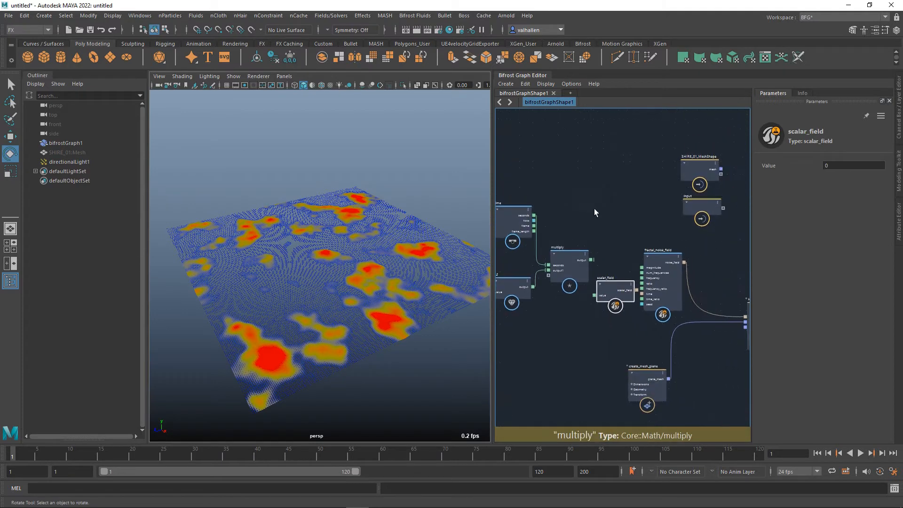
# Route the multiply output through the scalar_field node into fractal_noise_field's time input and line up the time, value and multiply nodes.
pyautogui.moveTo(591, 229); pyautogui.dragTo(520, 299)
pyautogui.moveTo(623, 284); pyautogui.dragTo(593, 290)
pyautogui.moveTo(547, 291); pyautogui.dragTo(643, 294)
pyautogui.keyDown('alt'); pyautogui.moveTo(531, 333); pyautogui.dragTo(672, 335, button='middle'); pyautogui.keyUp('alt')
pyautogui.moveTo(611, 248); pyautogui.dragTo(575, 279)
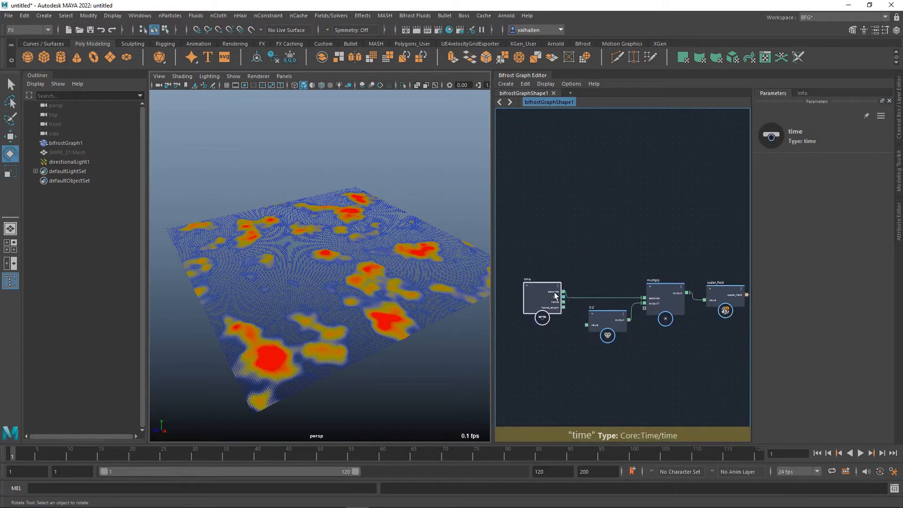
pyautogui.keyDown('alt'); pyautogui.moveTo(683, 352); pyautogui.dragTo(567, 393, button='middle'); pyautogui.keyUp('alt')
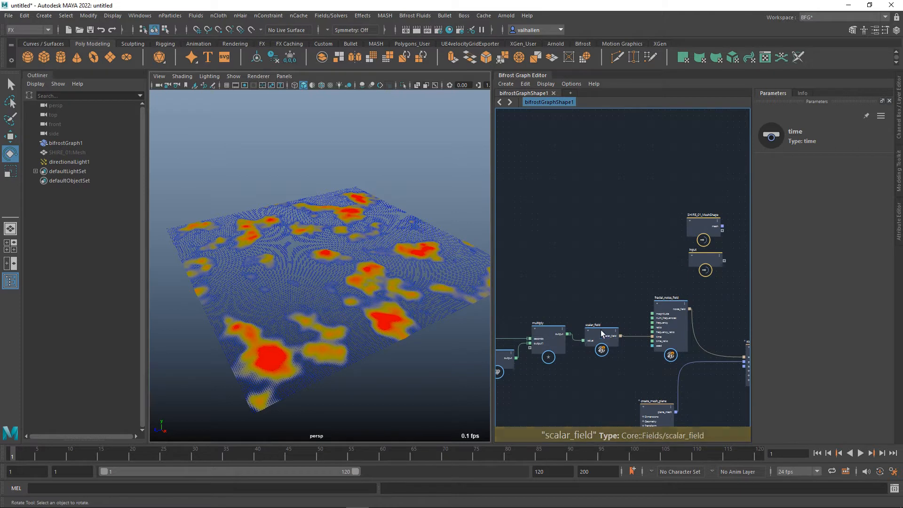
pyautogui.scroll(2, 617, 347)
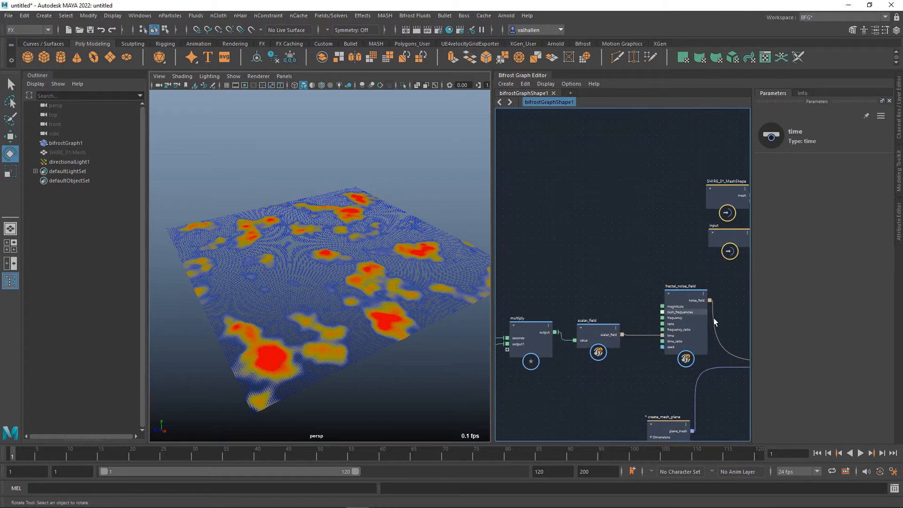
# Play the animation twice, rewinding to the first frame in between, to examine how the noise changes over time.
pyautogui.click(861, 453)
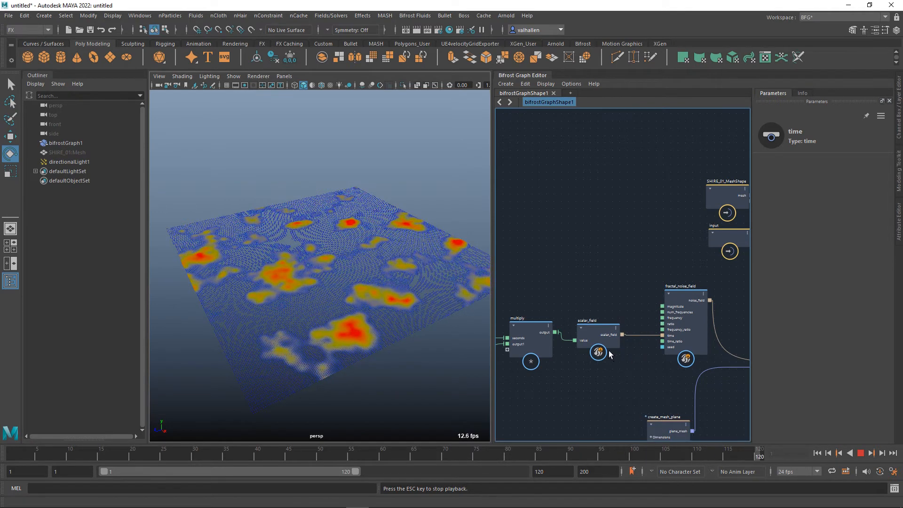
pyautogui.click(861, 454)
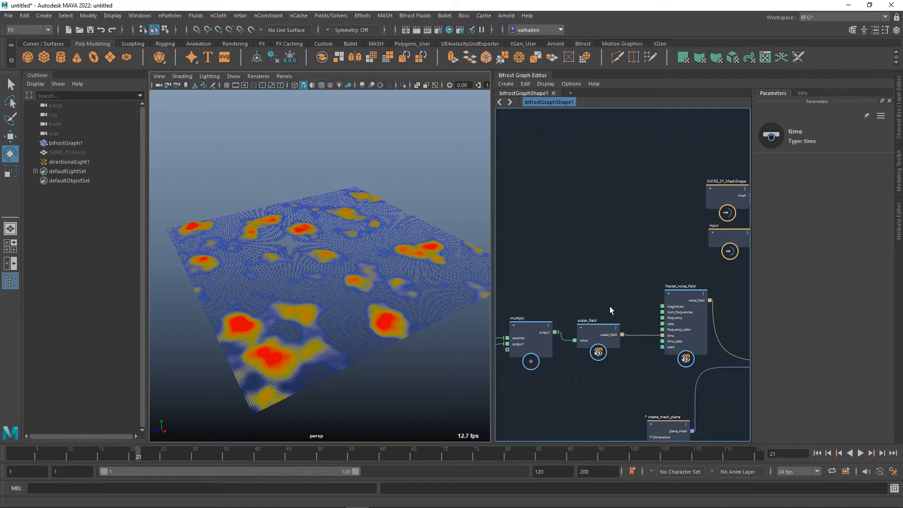
pyautogui.click(818, 454)
pyautogui.click(861, 455)
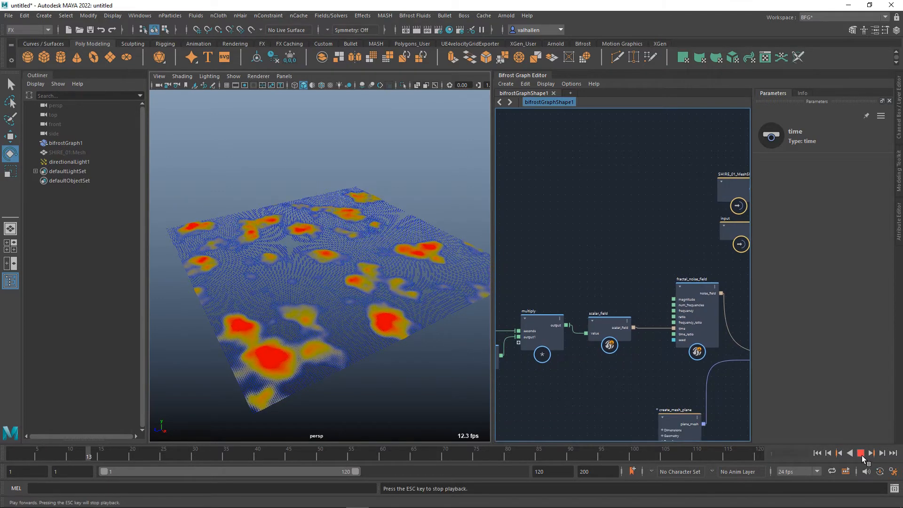
pyautogui.click(861, 454)
# Set the float value node feeding the multiply node to 0.4 and play the animation.
pyautogui.keyDown('alt'); pyautogui.moveTo(641, 405); pyautogui.dragTo(692, 404, button='middle'); pyautogui.keyUp('alt')
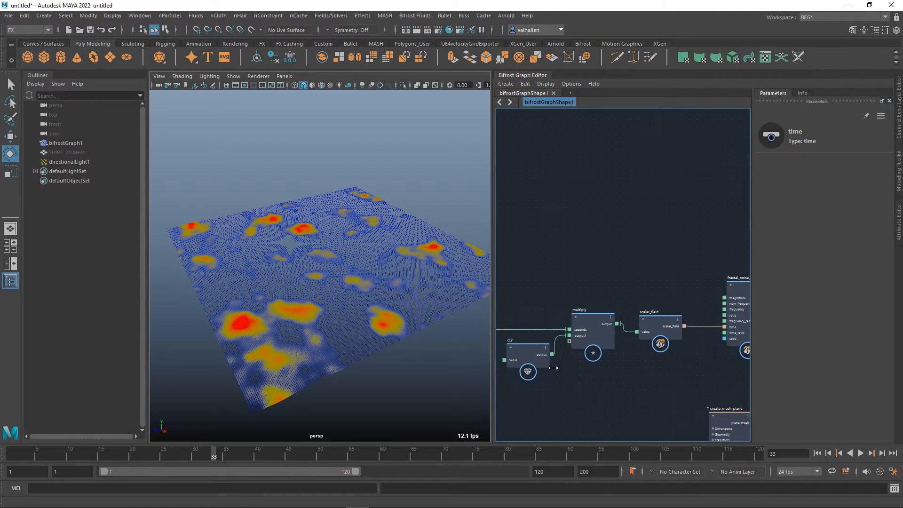
pyautogui.click(537, 361)
pyautogui.click(808, 192)
pyautogui.press('BackSpace')
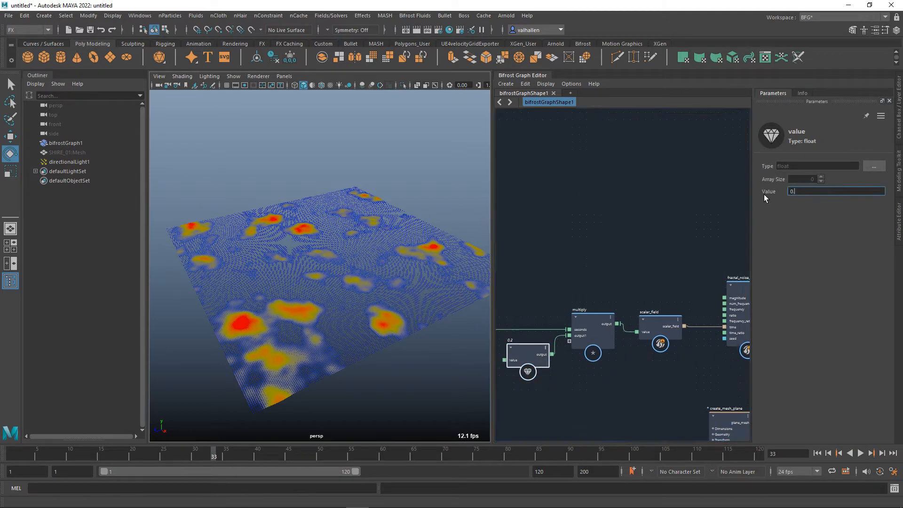
pyautogui.click(861, 454)
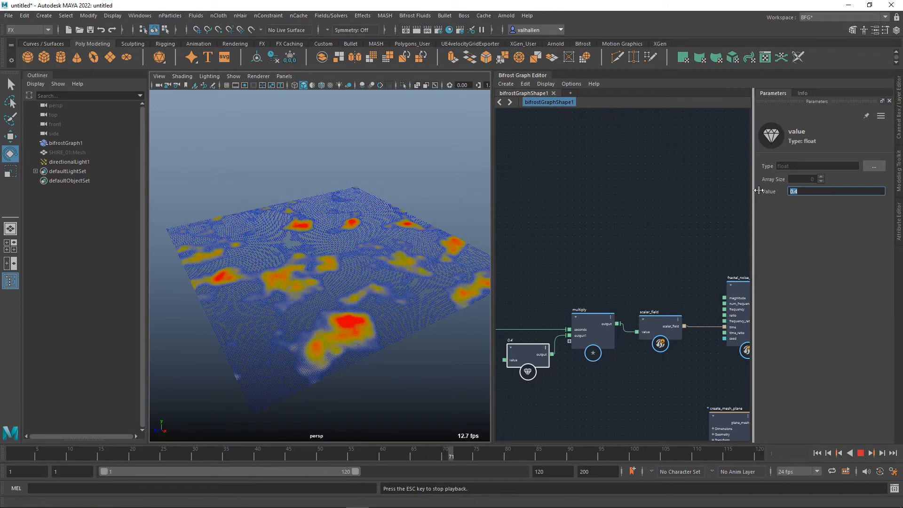
# Set the float value node's Value to 0.33 and stop the playback.
pyautogui.write('0.33')
pyautogui.press('Return')
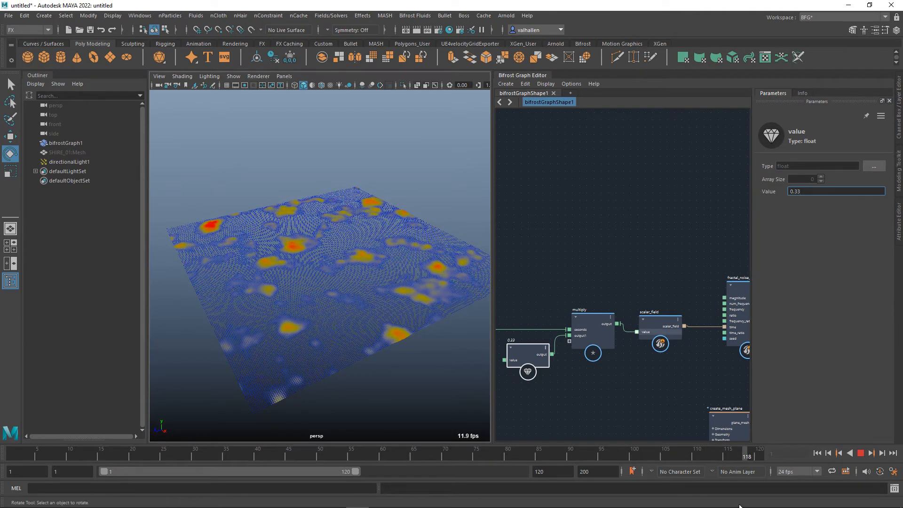
pyautogui.click(863, 455)
# Examine the noise pattern on the mesh plane from closer and farther away in the perspective view.
pyautogui.keyDown('alt'); pyautogui.moveTo(590, 364); pyautogui.dragTo(643, 367, button='middle'); pyautogui.keyUp('alt')
pyautogui.scroll(-5, 393, 314)
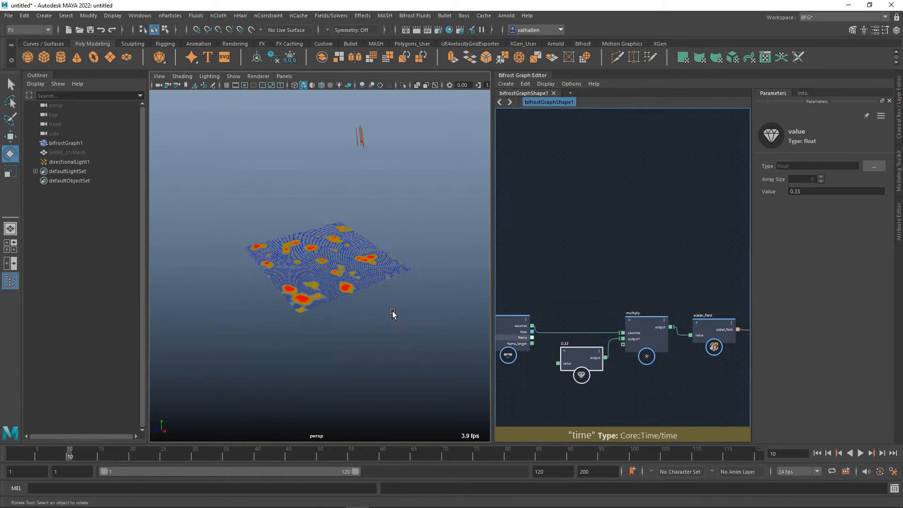
pyautogui.moveTo(393, 314)
pyautogui.keyDown('alt'); pyautogui.mouseDown()
pyautogui.moveTo(407, 348)
pyautogui.moveTo(389, 329)
pyautogui.moveTo(412, 339)
pyautogui.moveTo(393, 318)
pyautogui.mouseUp(); pyautogui.keyUp('alt')
pyautogui.scroll(3, 413, 340)
pyautogui.scroll(3, 412, 339)
pyautogui.scroll(-3, 393, 319)
pyautogui.scroll(3, 393, 318)
pyautogui.scroll(-3, 393, 318)
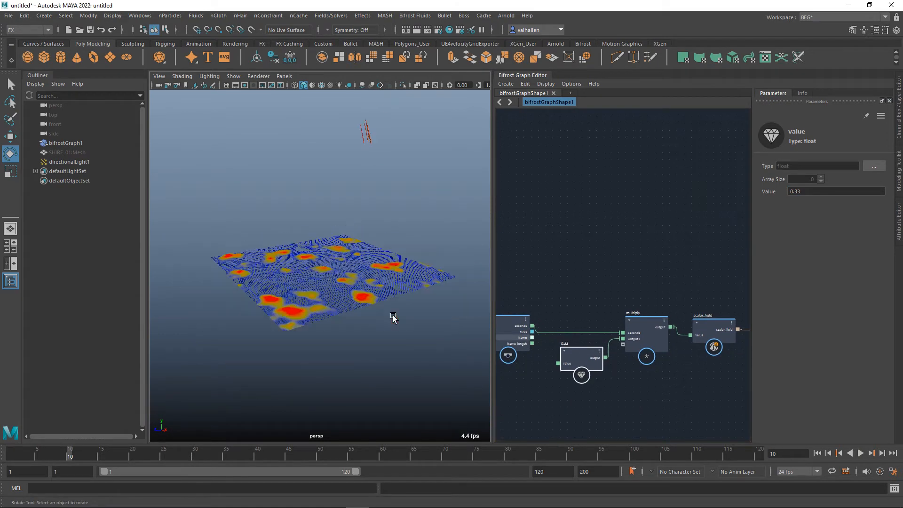
pyautogui.keyDown('alt'); pyautogui.moveTo(393, 316); pyautogui.dragTo(390, 316, button='middle'); pyautogui.keyUp('alt')
# Move the create_mesh_plane node below the scalar_field node to free space in the graph.
pyautogui.moveTo(657, 402); pyautogui.dragTo(649, 376, button='middle')
pyautogui.moveTo(565, 372); pyautogui.dragTo(538, 370)
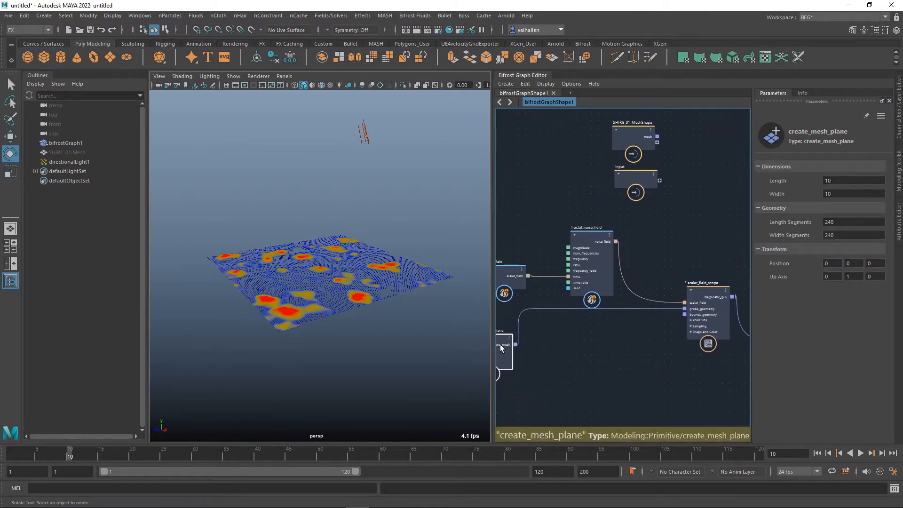
pyautogui.moveTo(558, 359); pyautogui.dragTo(569, 385, button='middle')
pyautogui.moveTo(617, 365); pyautogui.dragTo(659, 315, button='middle')
pyautogui.scroll(2, 575, 380)
pyautogui.scroll(-4, 618, 304)
pyautogui.scroll(2, 635, 324)
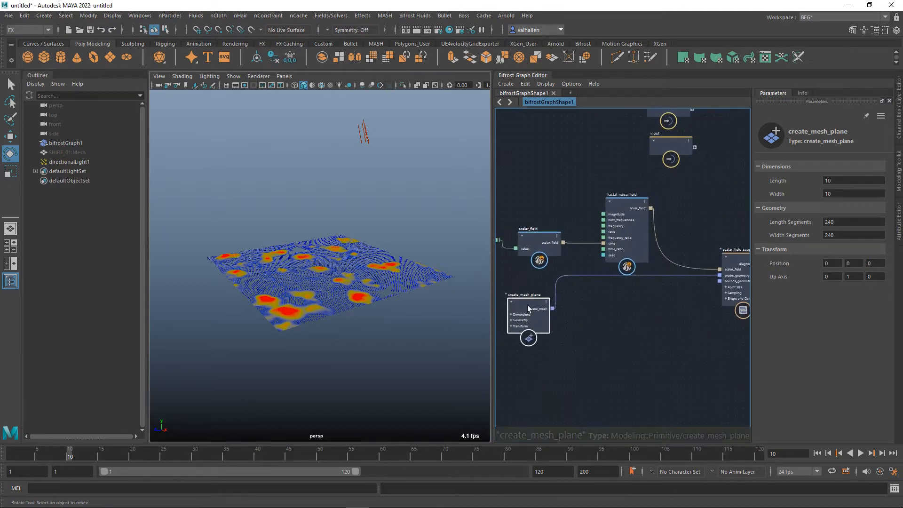
# Add a pono node fed by the plane_mesh output of the create_mesh_plane node.
pyautogui.moveTo(528, 308); pyautogui.dragTo(638, 346)
pyautogui.write('pono')
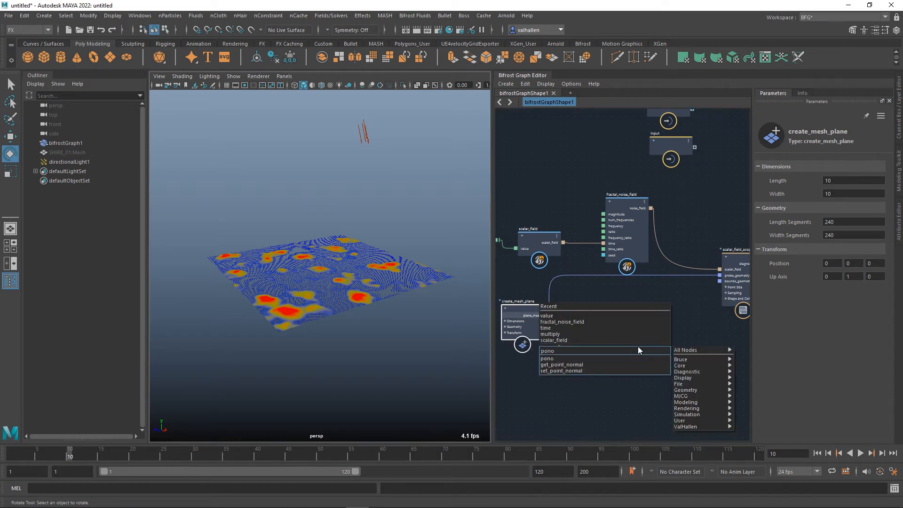
pyautogui.press('Return')
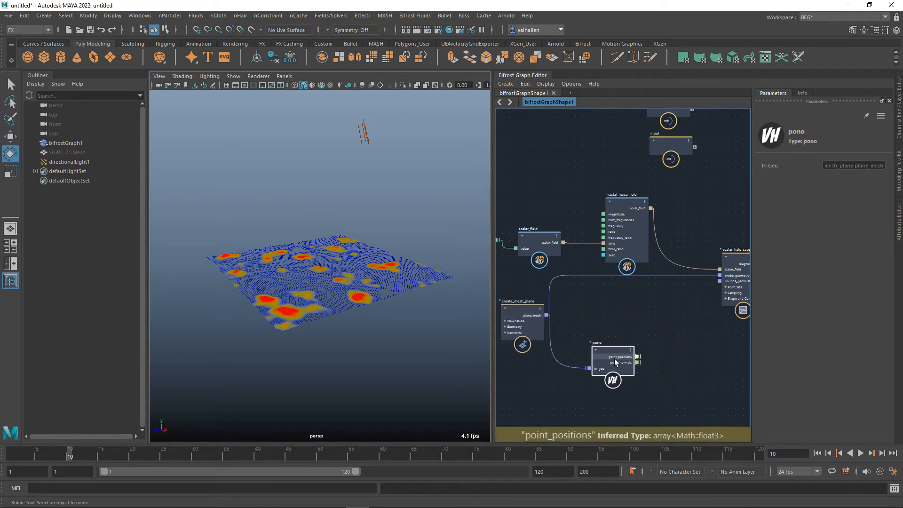
# Add a sample_field node and place it between the pono and scalar_field_scope nodes.
pyautogui.moveTo(615, 359); pyautogui.dragTo(617, 332)
pyautogui.write('sam')
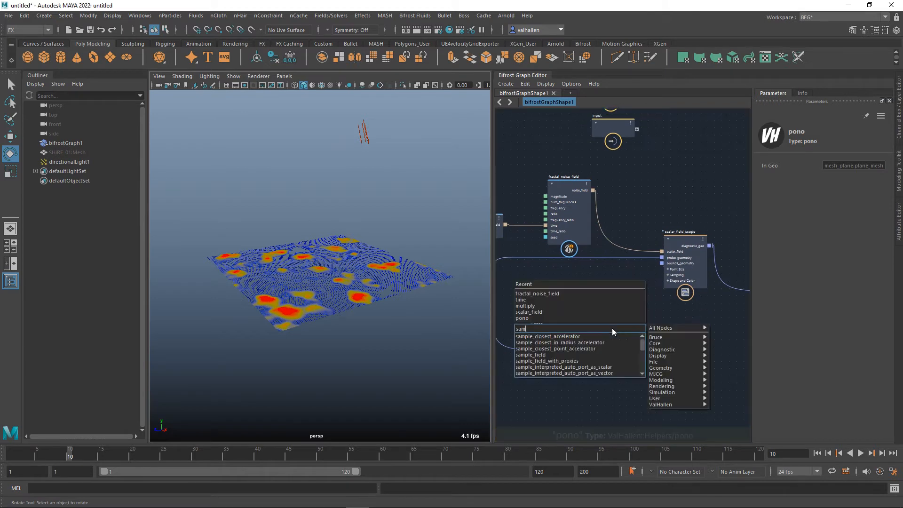
pyautogui.write('ple')
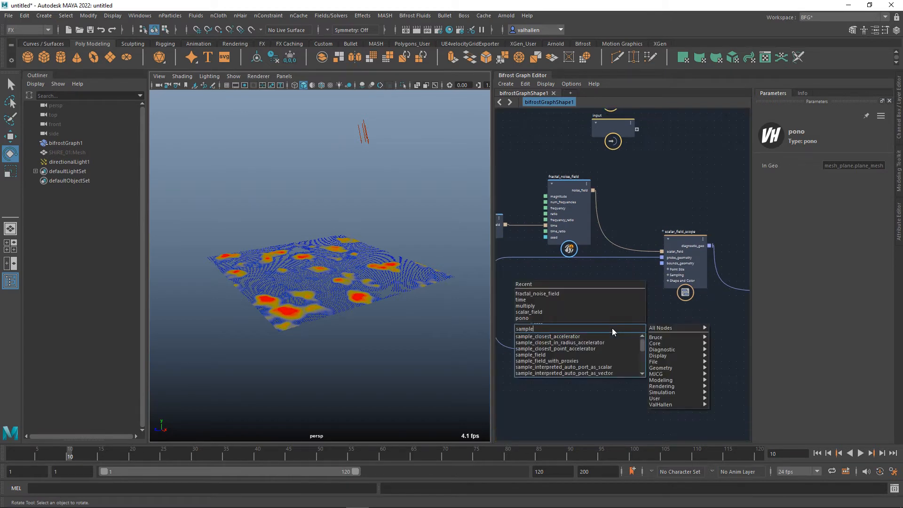
pyautogui.click(560, 355)
pyautogui.moveTo(618, 345); pyautogui.dragTo(636, 310)
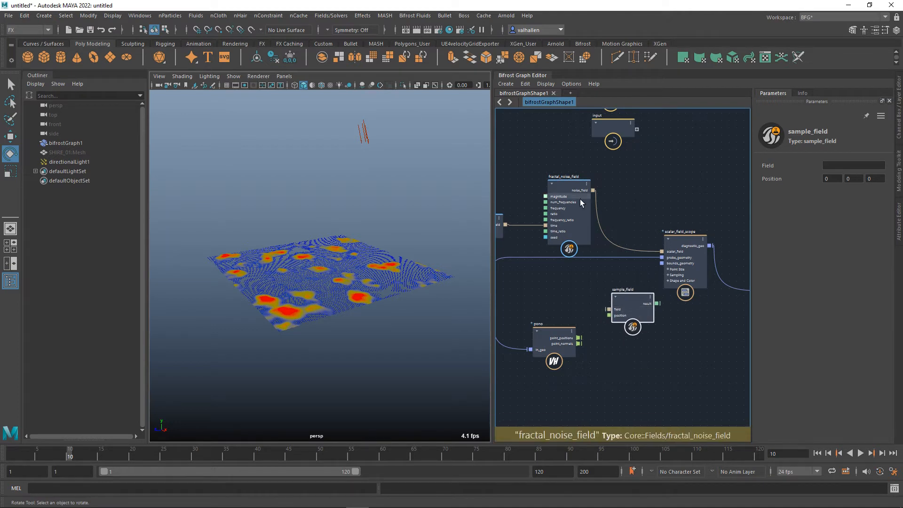
# Connect noise_field to sample_field's field and pono's point_positions to its position, and arrange sample_field level with pono.
pyautogui.moveTo(576, 194); pyautogui.dragTo(637, 309)
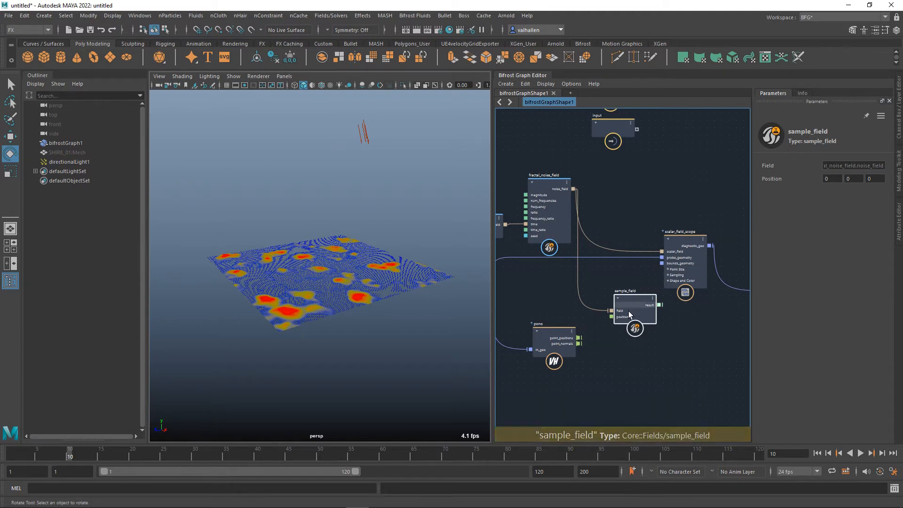
pyautogui.moveTo(611, 362); pyautogui.dragTo(629, 357, button='middle')
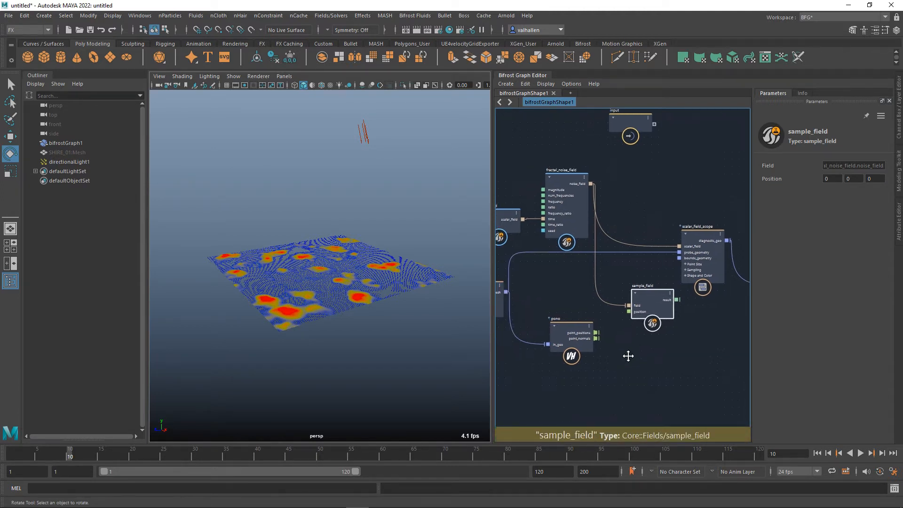
pyautogui.click(574, 343)
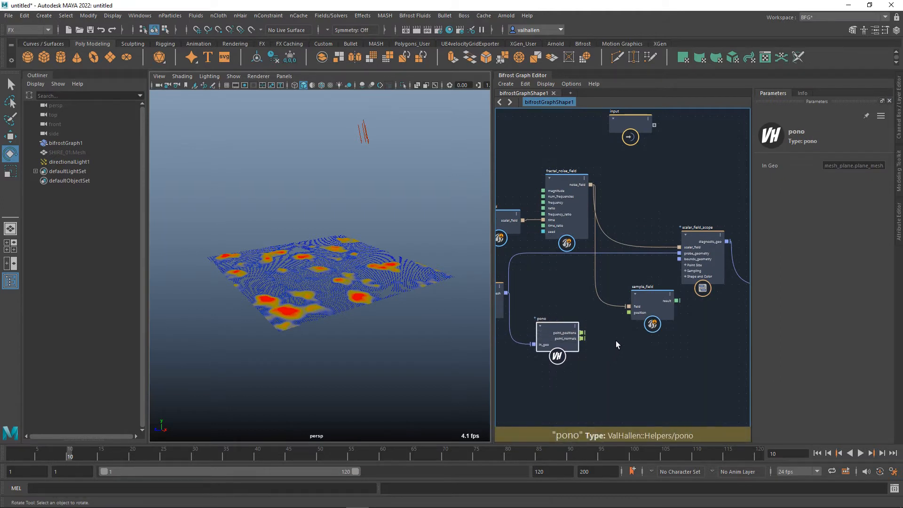
pyautogui.scroll(2, 614, 343)
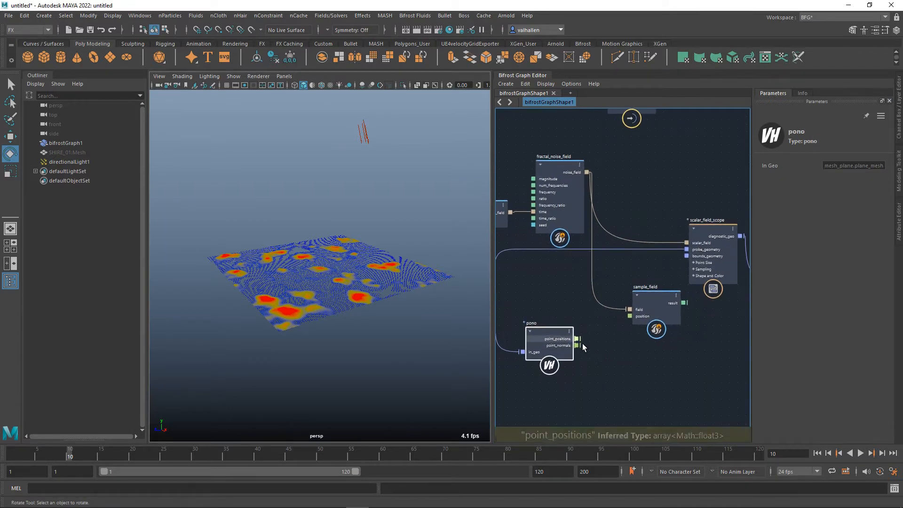
pyautogui.moveTo(578, 339); pyautogui.dragTo(624, 332)
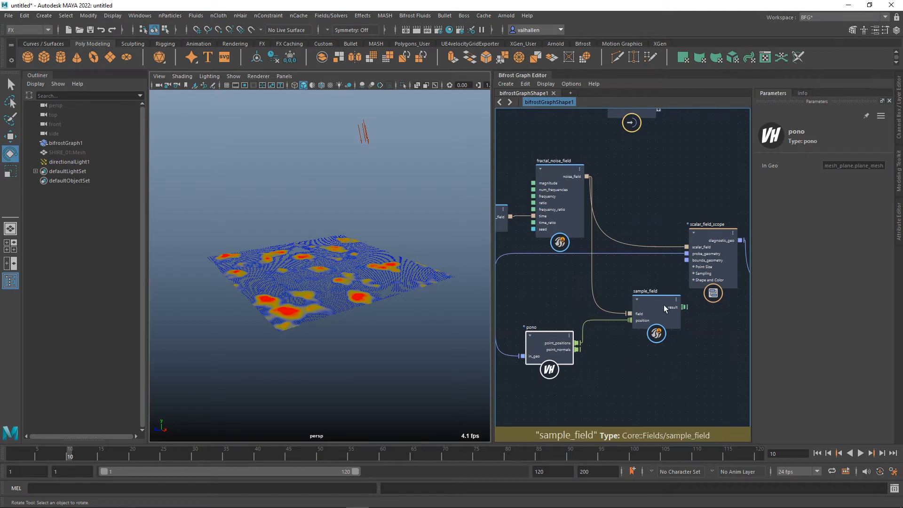
pyautogui.moveTo(665, 304); pyautogui.dragTo(666, 336)
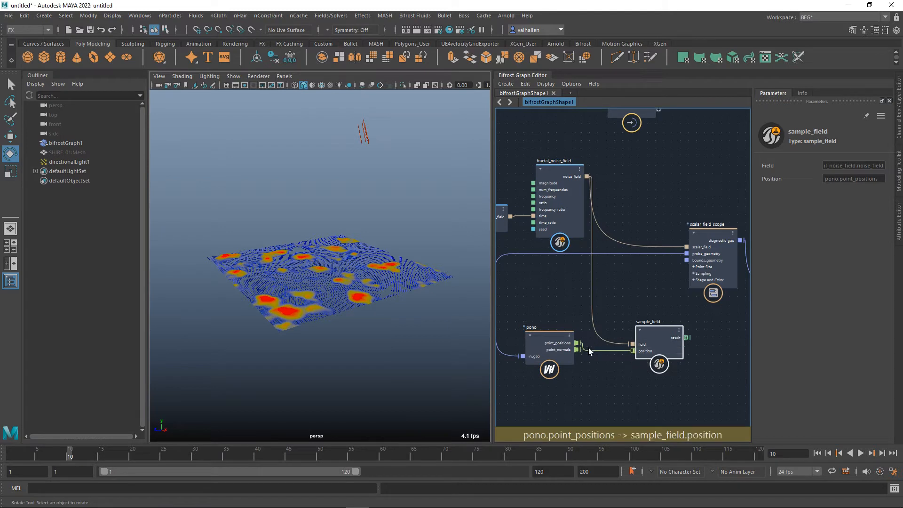
pyautogui.keyDown('alt'); pyautogui.moveTo(716, 348); pyautogui.dragTo(637, 352, button='middle'); pyautogui.keyUp('alt')
pyautogui.scroll(-2, 624, 351)
pyautogui.moveTo(611, 339); pyautogui.dragTo(656, 351)
pyautogui.moveTo(665, 357)
pyautogui.keyDown('alt'); pyautogui.mouseDown(button='middle')
pyautogui.moveTo(728, 321)
pyautogui.moveTo(653, 353)
pyautogui.mouseUp(button='middle'); pyautogui.keyUp('alt')
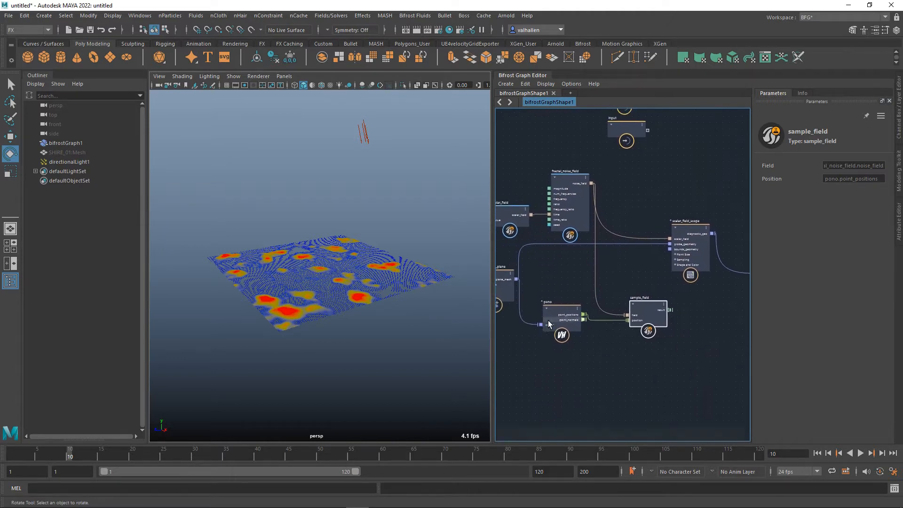
# Add an add node fed by pono's point_positions, and place it between sample_field and the terminal.
pyautogui.moveTo(563, 322); pyautogui.dragTo(550, 344)
pyautogui.press('Tab')
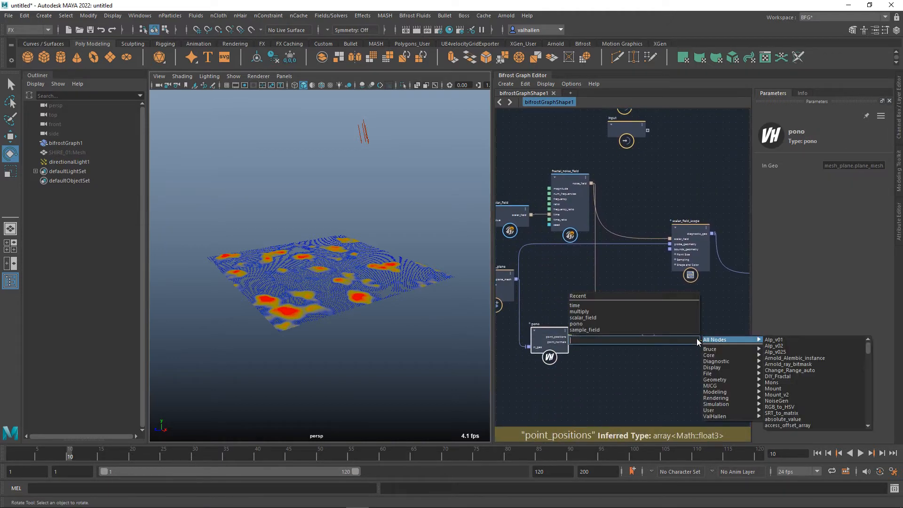
pyautogui.write('add')
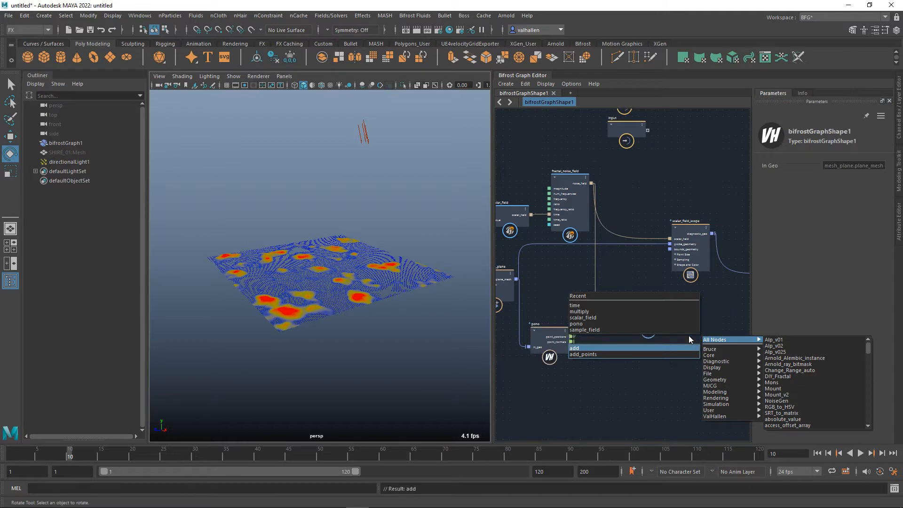
pyautogui.press('Return')
pyautogui.keyDown('alt'); pyautogui.moveTo(689, 335); pyautogui.dragTo(631, 355, button='middle'); pyautogui.keyUp('alt')
pyautogui.moveTo(630, 354); pyautogui.dragTo(692, 323)
pyautogui.keyDown('alt'); pyautogui.moveTo(685, 348); pyautogui.dragTo(670, 325, button='middle'); pyautogui.keyUp('alt')
pyautogui.click(597, 298)
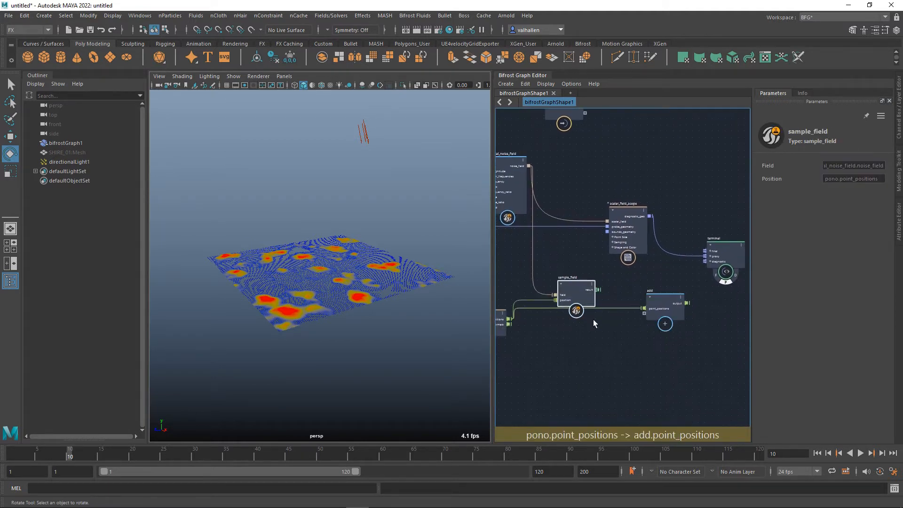
# Add a value node below sample_field and set its type to a three-component 32-bit floating-point vector (Math::float3).
pyautogui.press('Tab')
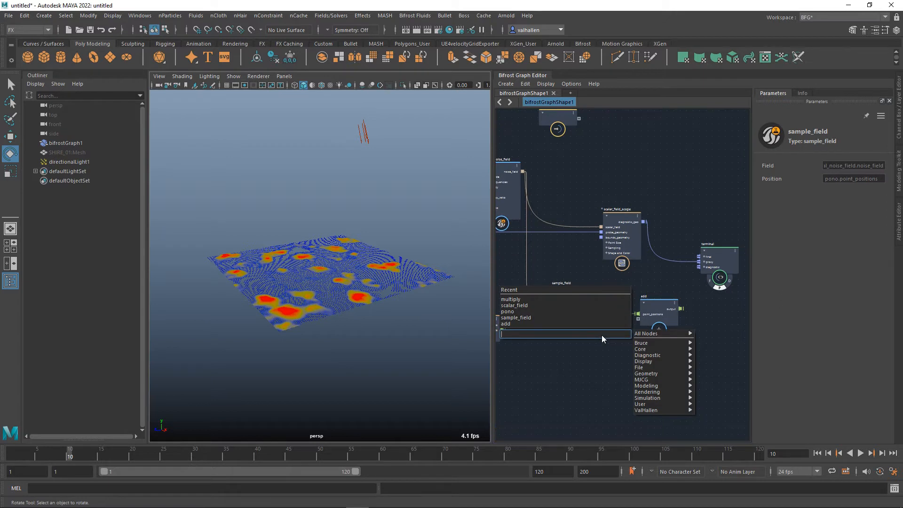
pyautogui.write('value')
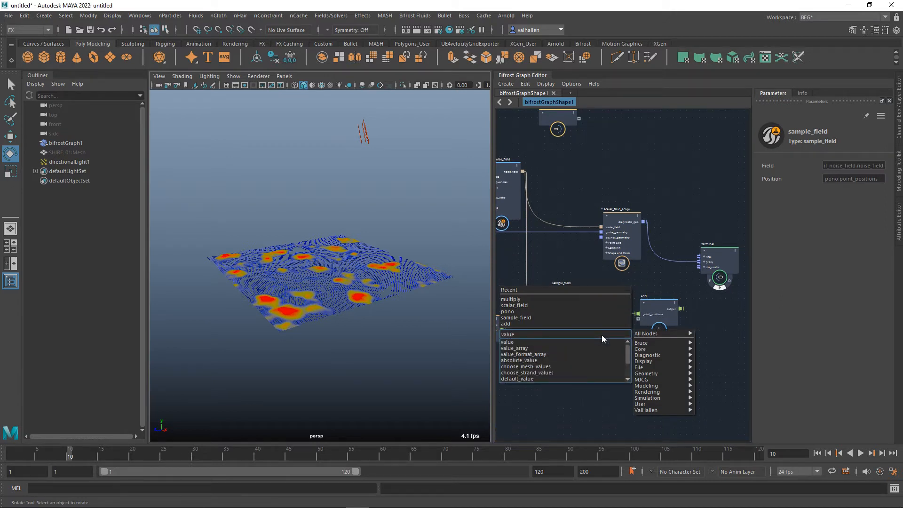
pyautogui.press('Return')
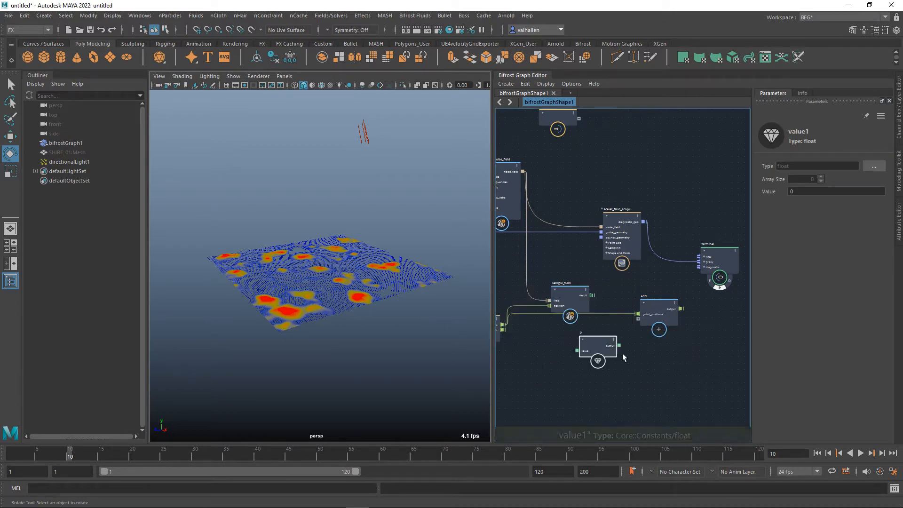
pyautogui.click(875, 167)
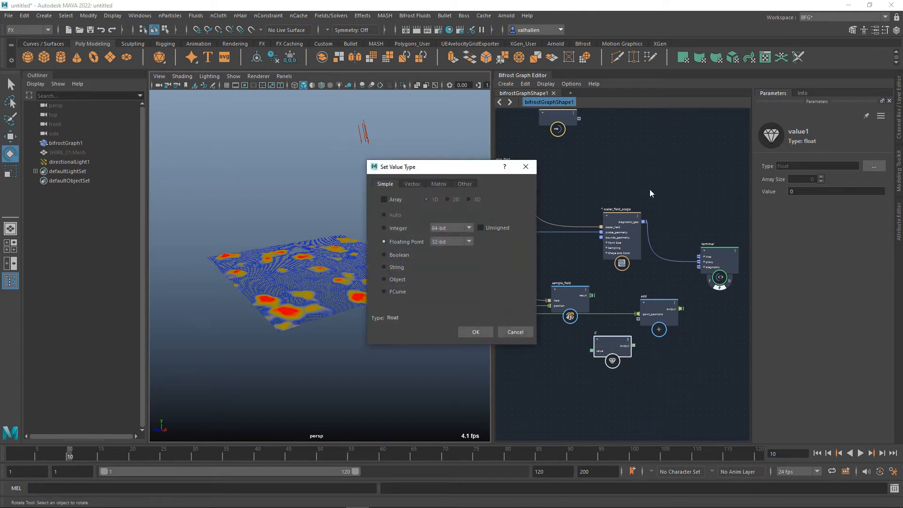
pyautogui.click(412, 184)
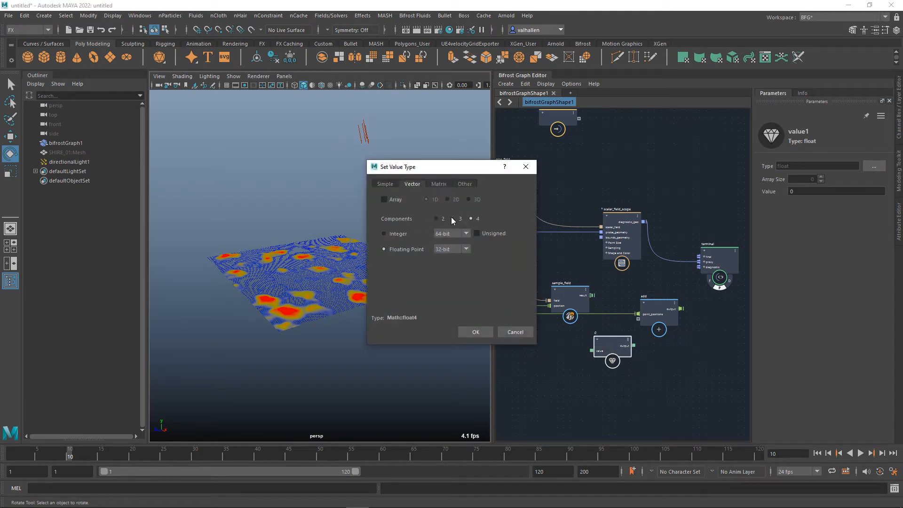
pyautogui.click(476, 332)
pyautogui.scroll(2, 631, 357)
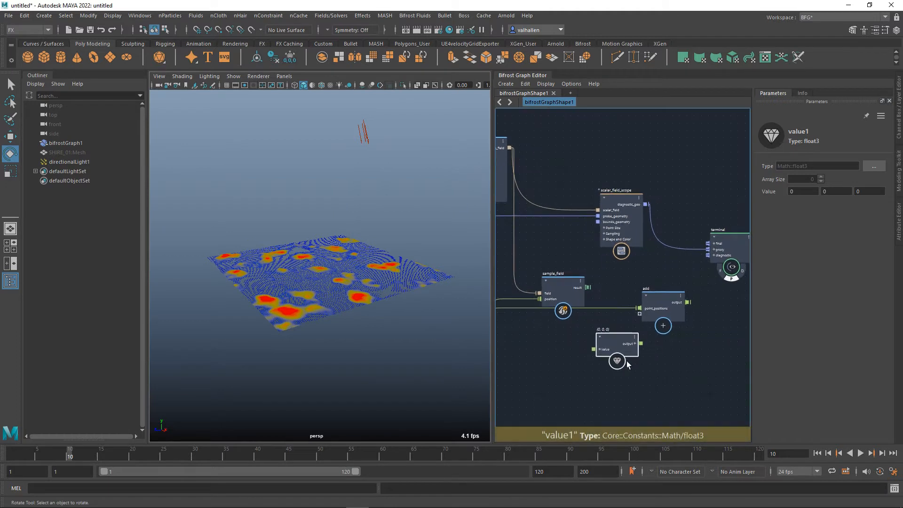
# Expand the value node's vector components, connect sample_field's result to its y, and feed its output into the add node.
pyautogui.click(600, 349)
pyautogui.moveTo(588, 288); pyautogui.dragTo(596, 367)
pyautogui.keyDown('alt'); pyautogui.moveTo(641, 350); pyautogui.dragTo(609, 360, button='middle'); pyautogui.keyUp('alt')
pyautogui.moveTo(648, 312); pyautogui.dragTo(684, 313)
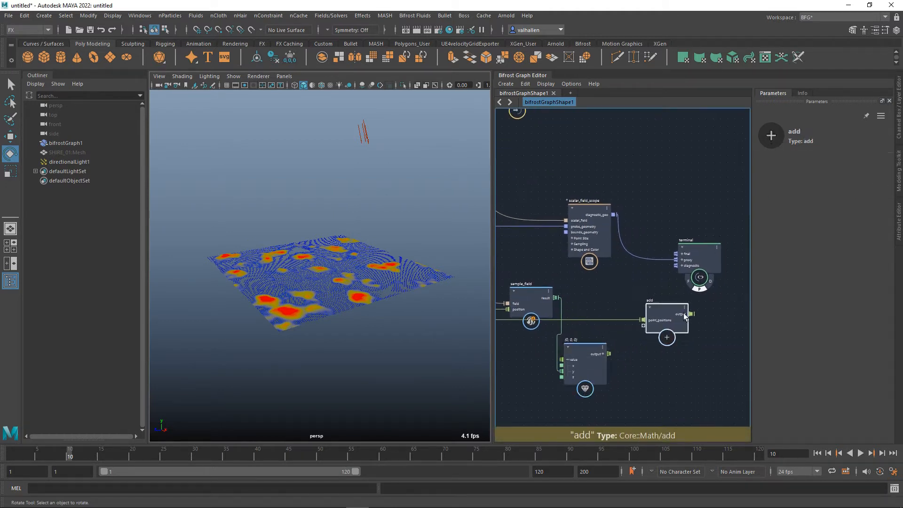
pyautogui.moveTo(589, 353); pyautogui.dragTo(610, 354)
pyautogui.keyDown('alt'); pyautogui.moveTo(634, 355); pyautogui.dragTo(618, 359, button='middle'); pyautogui.keyUp('alt')
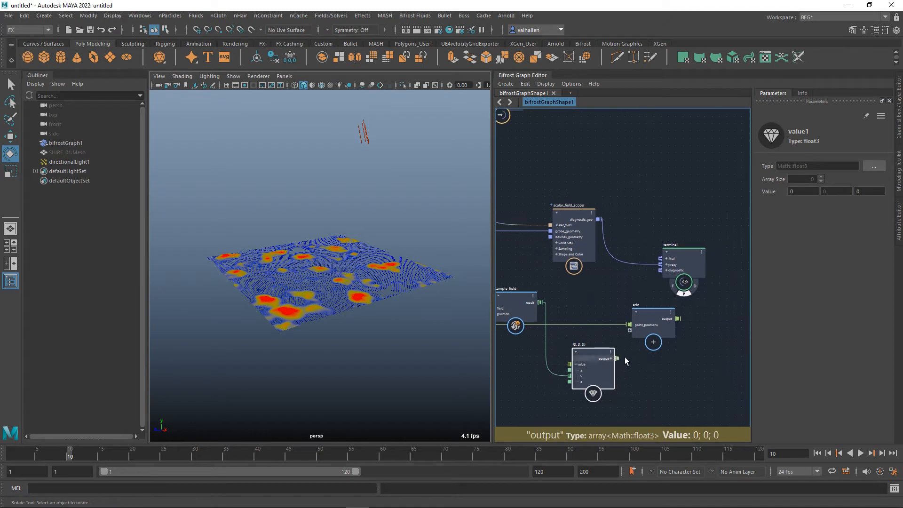
pyautogui.moveTo(617, 358); pyautogui.dragTo(634, 331)
# Move the terminal node aside and add a construct_points node with its point_position fed by the add node's output.
pyautogui.moveTo(700, 257); pyautogui.dragTo(761, 224)
pyautogui.keyDown('alt'); pyautogui.moveTo(683, 283); pyautogui.dragTo(614, 280, button='middle'); pyautogui.keyUp('alt')
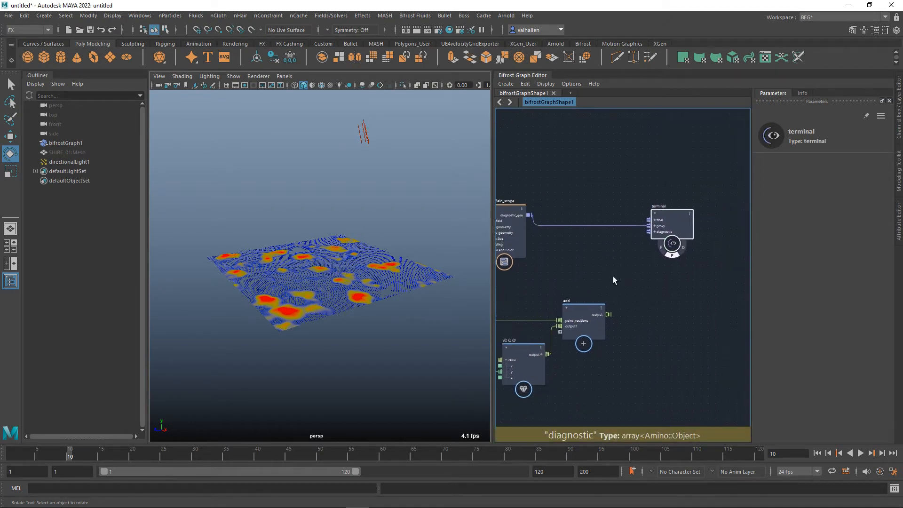
pyautogui.press('Tab')
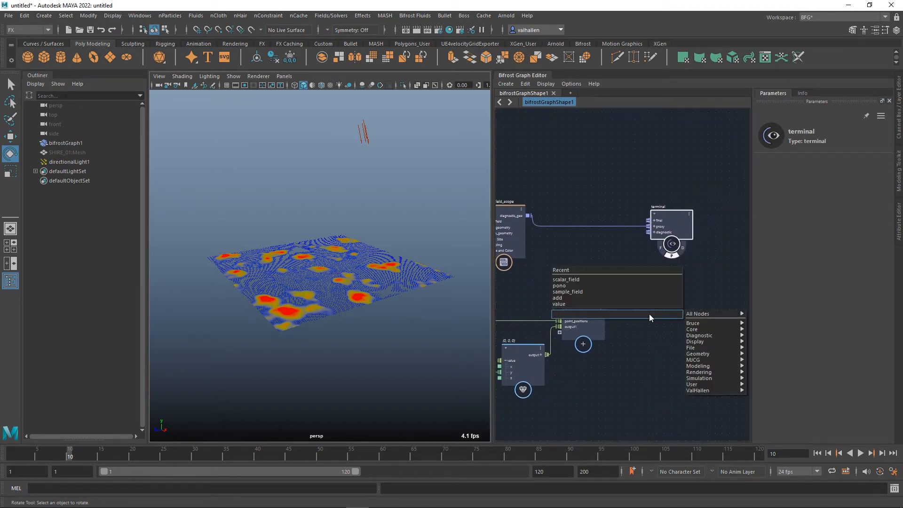
pyautogui.write('constr')
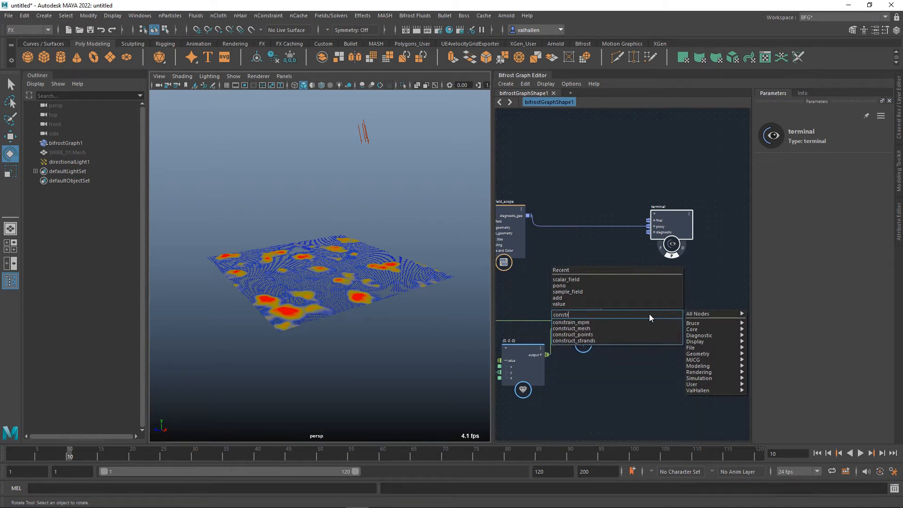
pyautogui.click(603, 335)
pyautogui.keyDown('alt'); pyautogui.moveTo(654, 321); pyautogui.dragTo(646, 343, button='middle'); pyautogui.keyUp('alt')
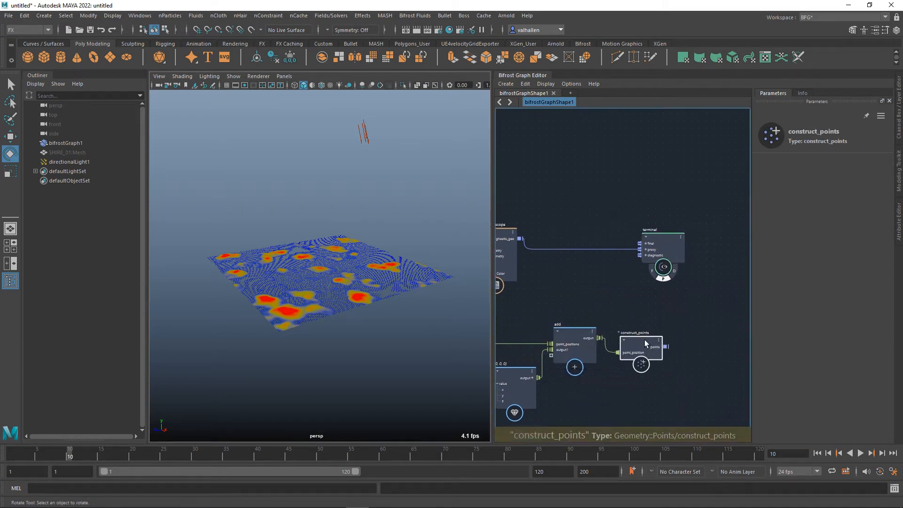
pyautogui.moveTo(645, 344); pyautogui.dragTo(632, 298)
# Connect construct_points' points output to the terminal's diagnostic port and turn on the terminal's diagnostic display.
pyautogui.moveTo(662, 253); pyautogui.dragTo(710, 256)
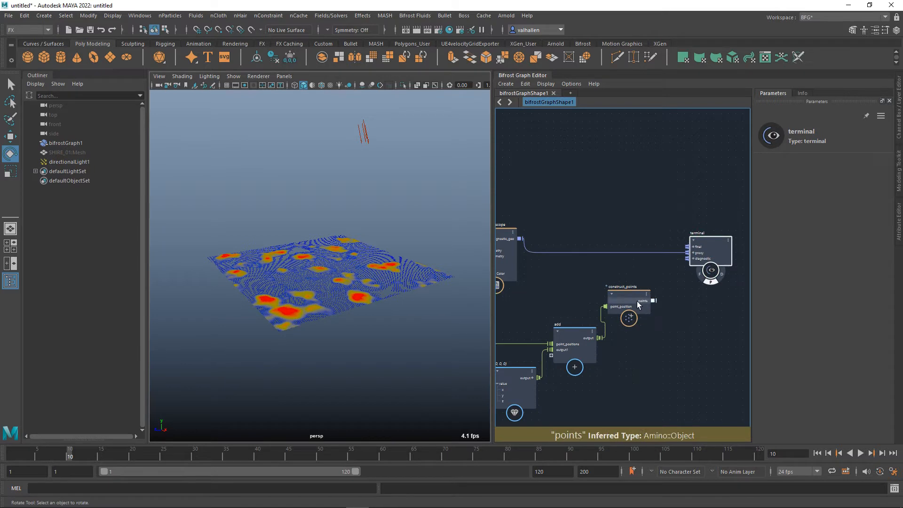
pyautogui.moveTo(637, 301); pyautogui.dragTo(695, 275)
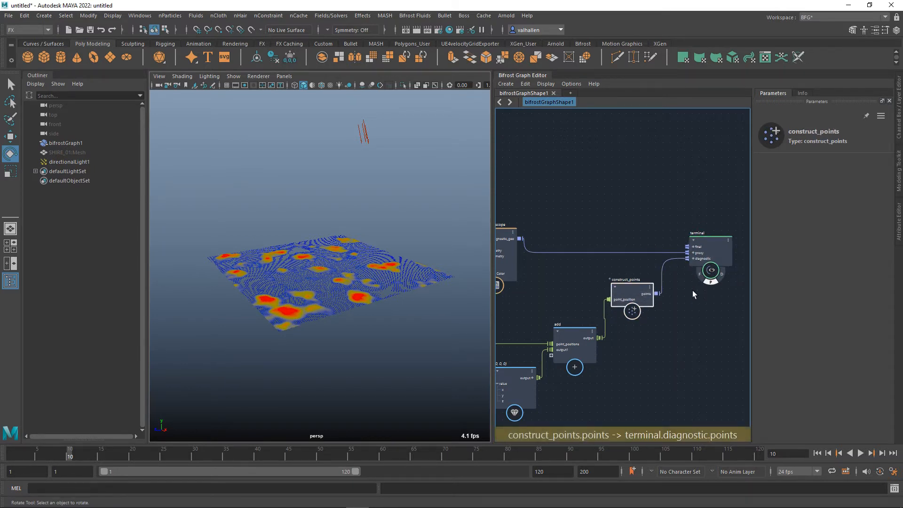
pyautogui.click(724, 278)
pyautogui.keyDown('alt'); pyautogui.moveTo(371, 302); pyautogui.dragTo(332, 307); pyautogui.keyUp('alt')
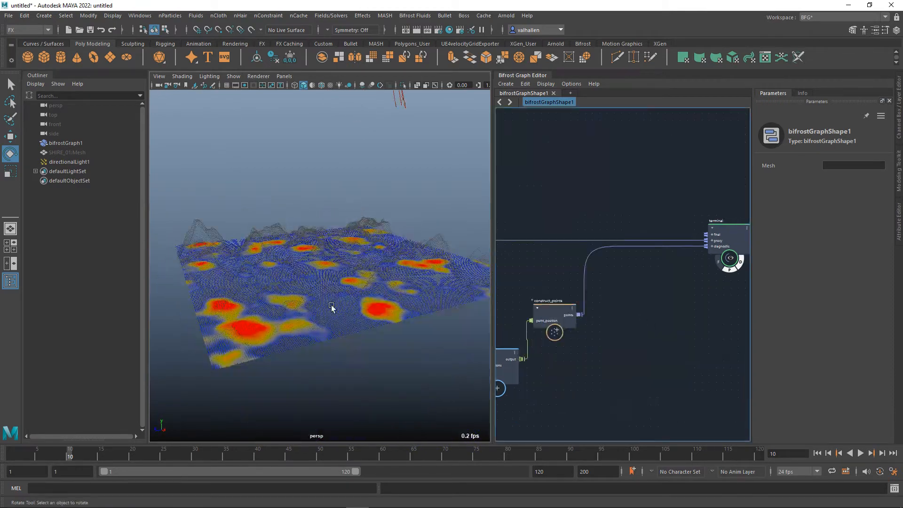
pyautogui.keyDown('alt'); pyautogui.moveTo(283, 297); pyautogui.dragTo(278, 315, button='middle'); pyautogui.keyUp('alt')
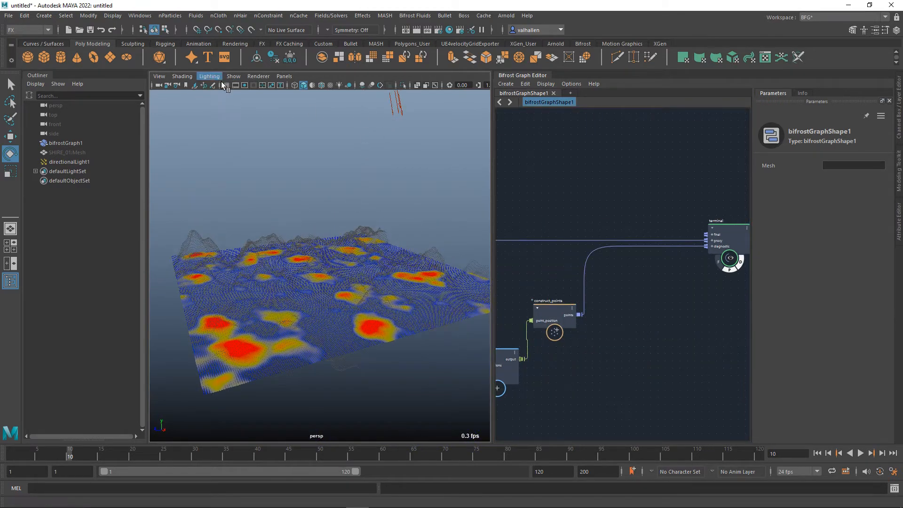
# Try lighting the perspective view with all lights, and return to default lighting.
pyautogui.click(210, 76)
pyautogui.click(227, 105)
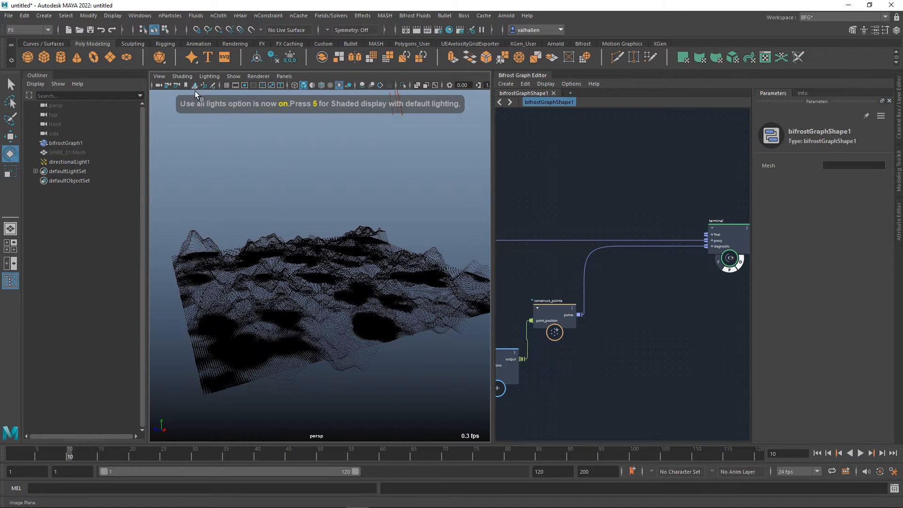
pyautogui.click(210, 76)
pyautogui.click(226, 96)
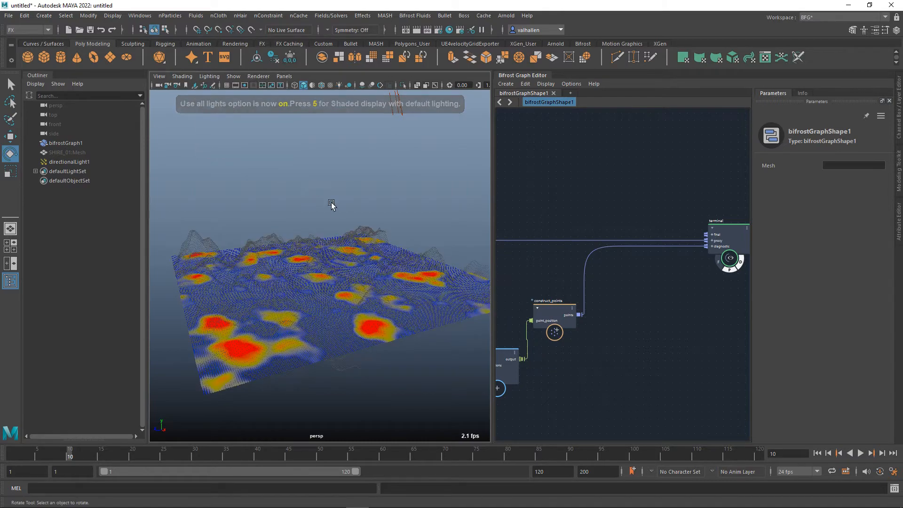
# Play the animation from the first frame and examine how the displaced points follow the coloured noise field.
pyautogui.moveTo(329, 196)
pyautogui.keyDown('alt'); pyautogui.mouseDown()
pyautogui.moveTo(340, 206)
pyautogui.moveTo(379, 196)
pyautogui.moveTo(332, 196)
pyautogui.moveTo(349, 200)
pyautogui.mouseUp(); pyautogui.keyUp('alt')
pyautogui.keyDown('alt'); pyautogui.moveTo(348, 200); pyautogui.dragTo(353, 195, button='middle'); pyautogui.keyUp('alt')
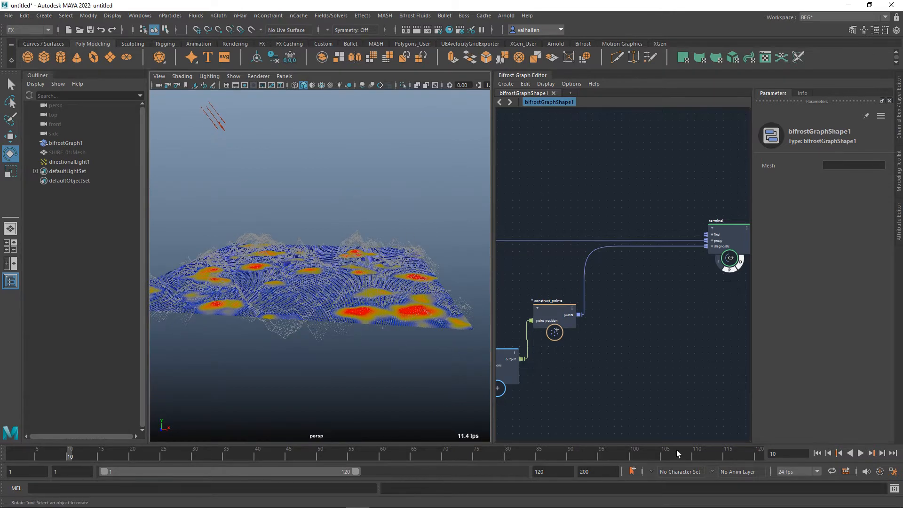
pyautogui.click(817, 453)
pyautogui.click(863, 456)
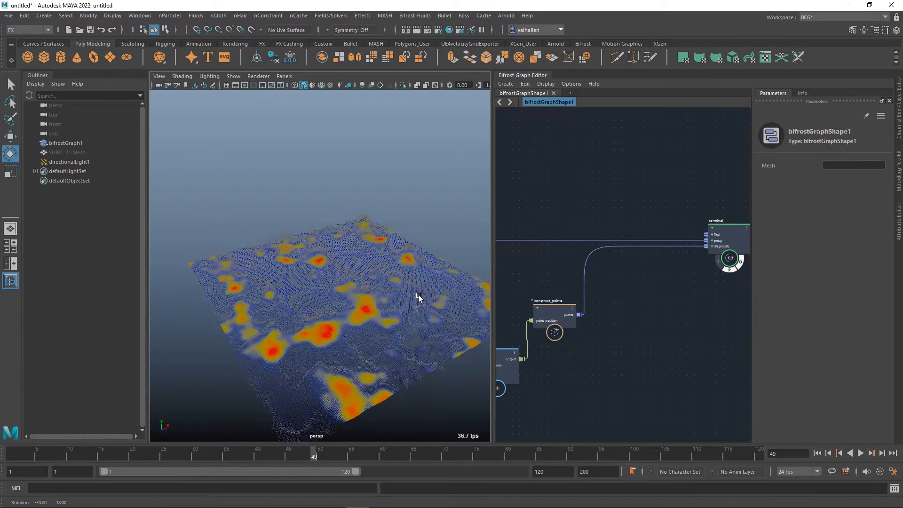
pyautogui.keyDown('alt'); pyautogui.moveTo(419, 298); pyautogui.dragTo(418, 292); pyautogui.keyUp('alt')
pyautogui.scroll(5, 418, 292)
pyautogui.keyDown('alt'); pyautogui.moveTo(418, 292); pyautogui.dragTo(403, 281, button='middle'); pyautogui.keyUp('alt')
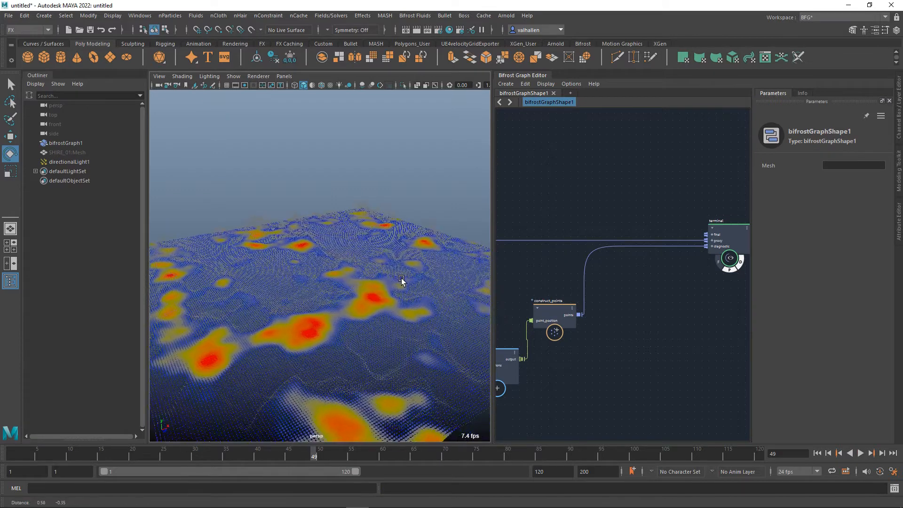
pyautogui.scroll(-3, 685, 313)
pyautogui.scroll(3, 581, 306)
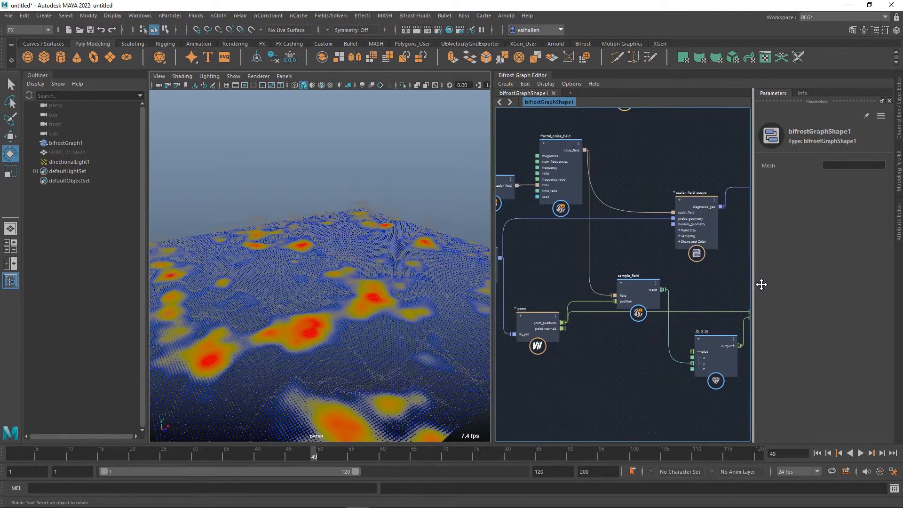
# Move construct_points further along the graph and add a set_point_position node with its positions fed by the add node's output.
pyautogui.moveTo(656, 286); pyautogui.dragTo(713, 325)
pyautogui.press('Tab')
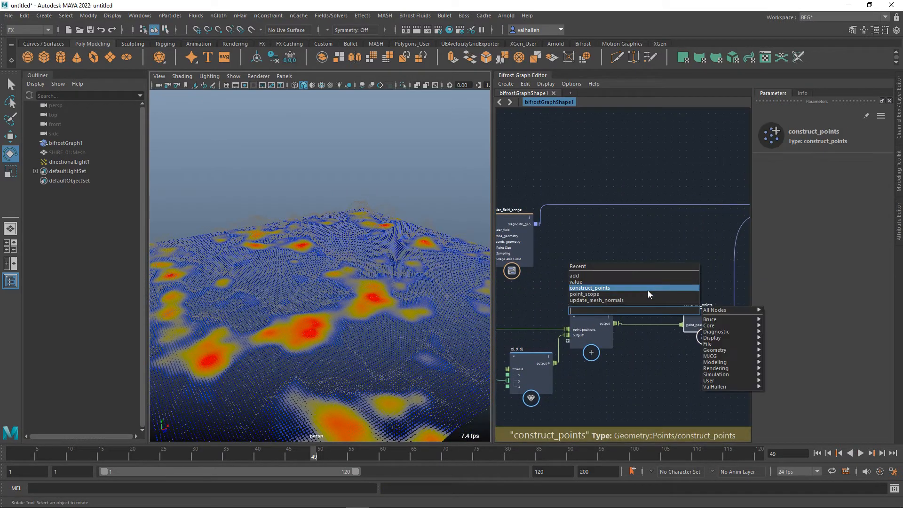
pyautogui.write('setpo')
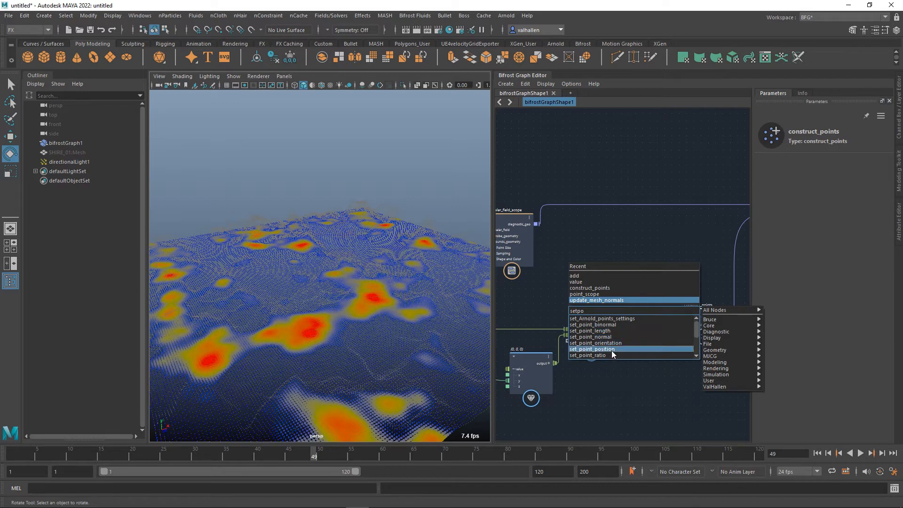
pyautogui.click(612, 349)
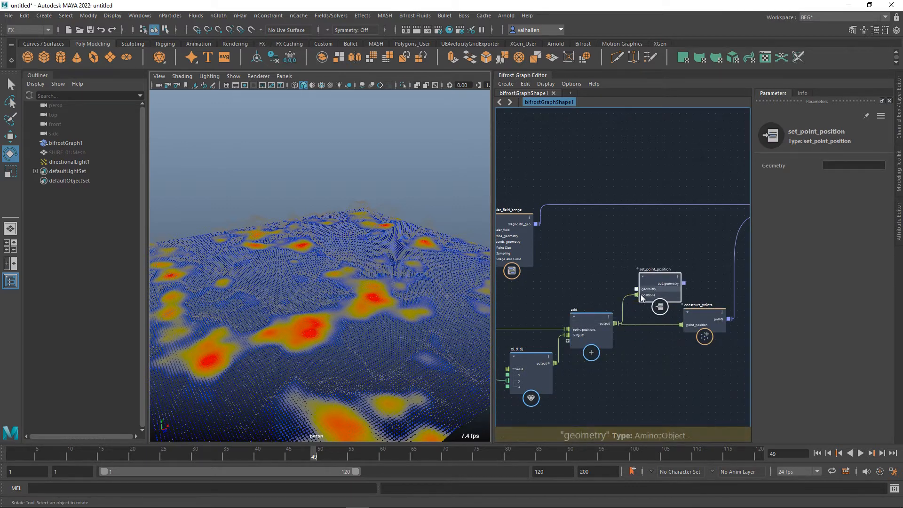
# Connect create_mesh_plane's plane_mesh to set_point_position's geometry, and its out_geometry to the terminal's diagnostic port.
pyautogui.moveTo(637, 289); pyautogui.dragTo(662, 305)
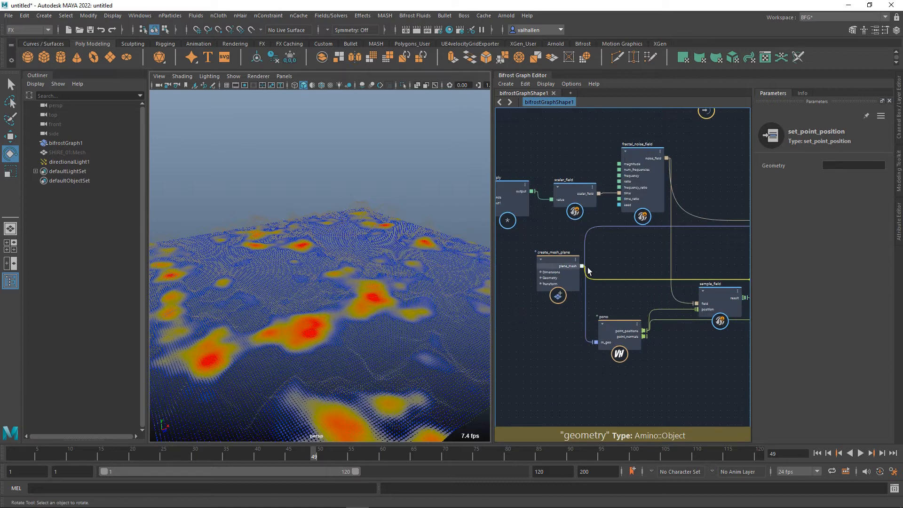
pyautogui.moveTo(588, 272); pyautogui.dragTo(582, 266)
pyautogui.moveTo(734, 301); pyautogui.dragTo(577, 284, button='middle')
pyautogui.moveTo(568, 284); pyautogui.dragTo(694, 215)
# Turn on wireframe on shaded in the perspective view to show the displaced plane's mesh structure.
pyautogui.keyDown('alt'); pyautogui.moveTo(294, 188); pyautogui.dragTo(295, 173, button='middle'); pyautogui.keyUp('alt')
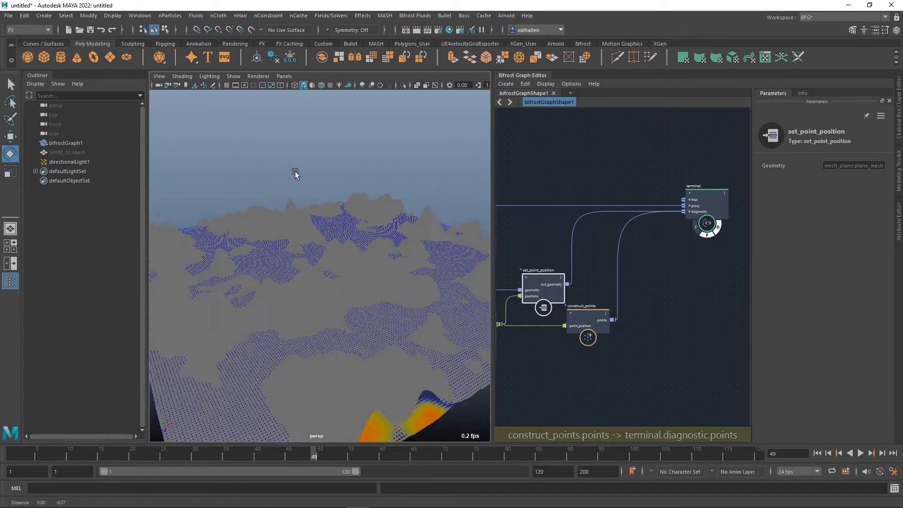
pyautogui.moveTo(295, 174)
pyautogui.keyDown('alt'); pyautogui.mouseDown()
pyautogui.moveTo(303, 169)
pyautogui.moveTo(307, 180)
pyautogui.mouseUp(); pyautogui.keyUp('alt')
pyautogui.keyDown('alt'); pyautogui.moveTo(426, 213); pyautogui.dragTo(417, 184, button='middle'); pyautogui.keyUp('alt')
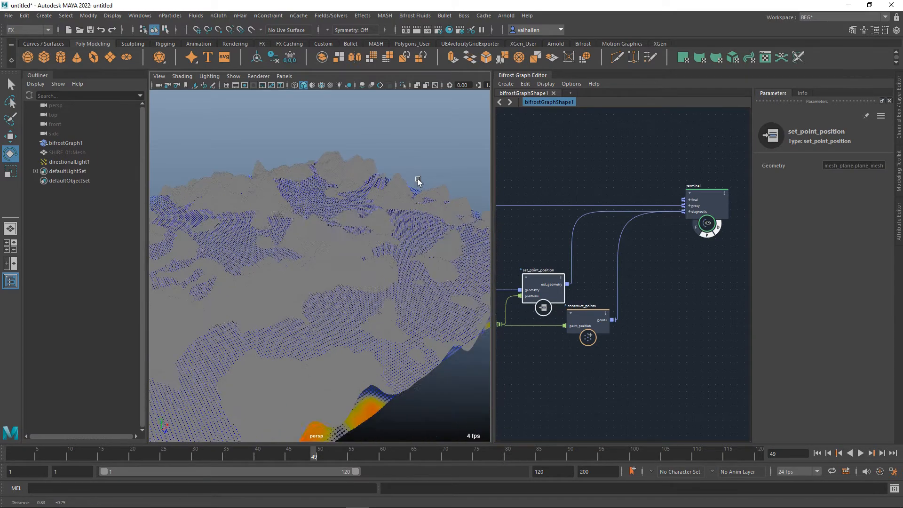
pyautogui.scroll(10, 398, 265)
pyautogui.scroll(-10, 399, 266)
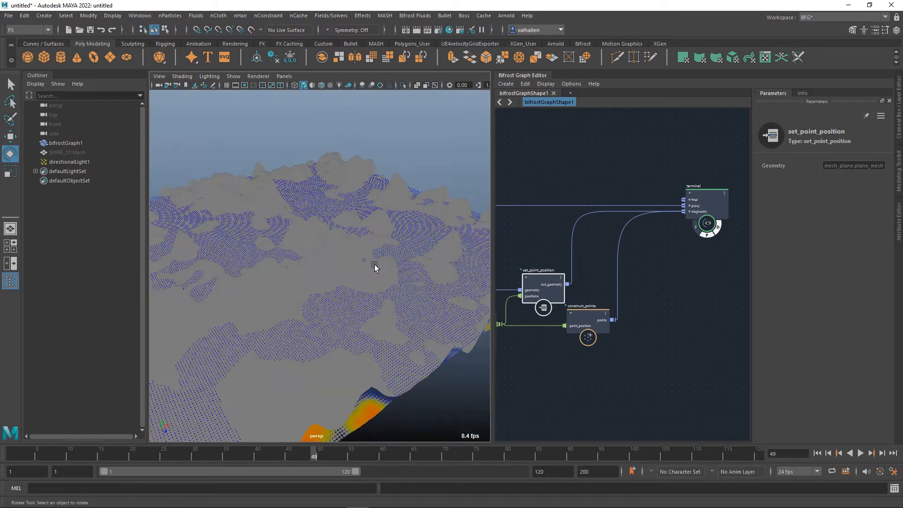
pyautogui.scroll(3, 375, 266)
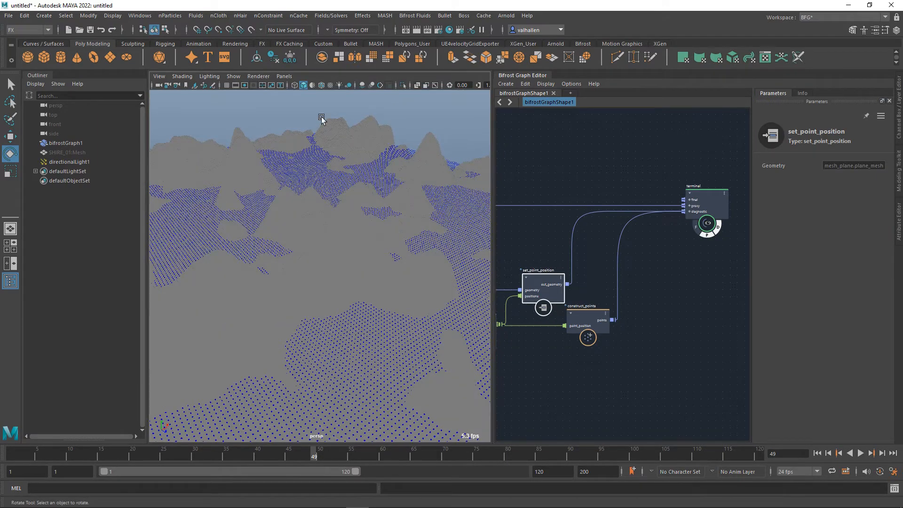
pyautogui.click(324, 89)
pyautogui.scroll(-4, 354, 200)
pyautogui.scroll(3, 356, 257)
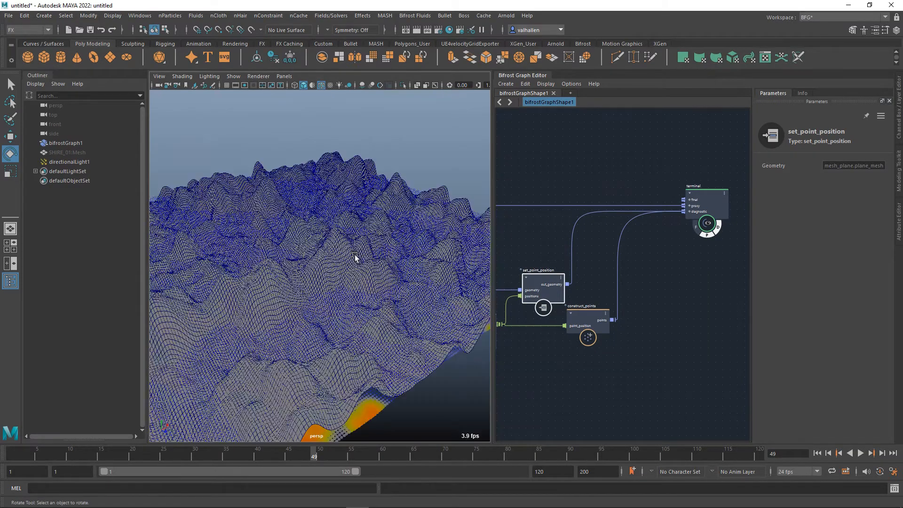
# Play the animation from the first frame to examine the displaced mesh's motion.
pyautogui.moveTo(357, 274)
pyautogui.keyDown('alt'); pyautogui.mouseDown()
pyautogui.moveTo(364, 285)
pyautogui.moveTo(370, 274)
pyautogui.mouseUp(); pyautogui.keyUp('alt')
pyautogui.click(822, 455)
pyautogui.click(866, 455)
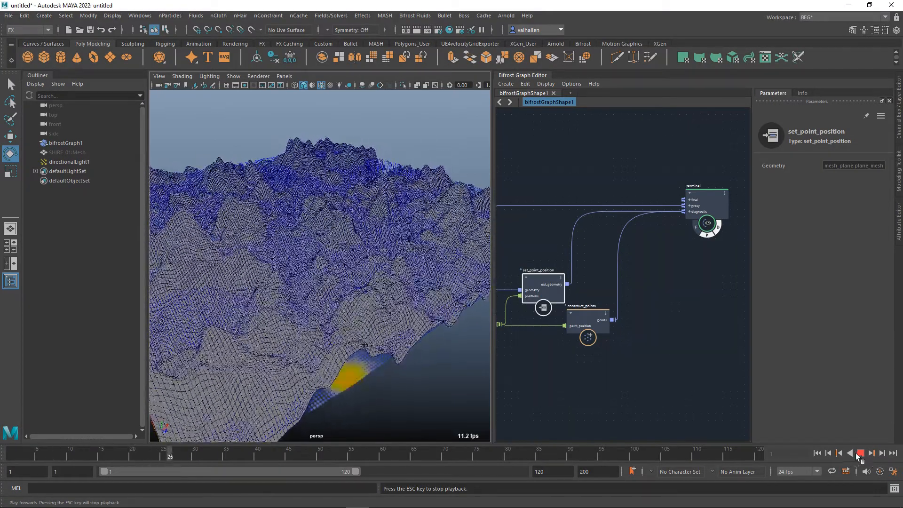
# Stop playback and set the fractal_noise_field's magnitude to 0.25.
pyautogui.click(862, 457)
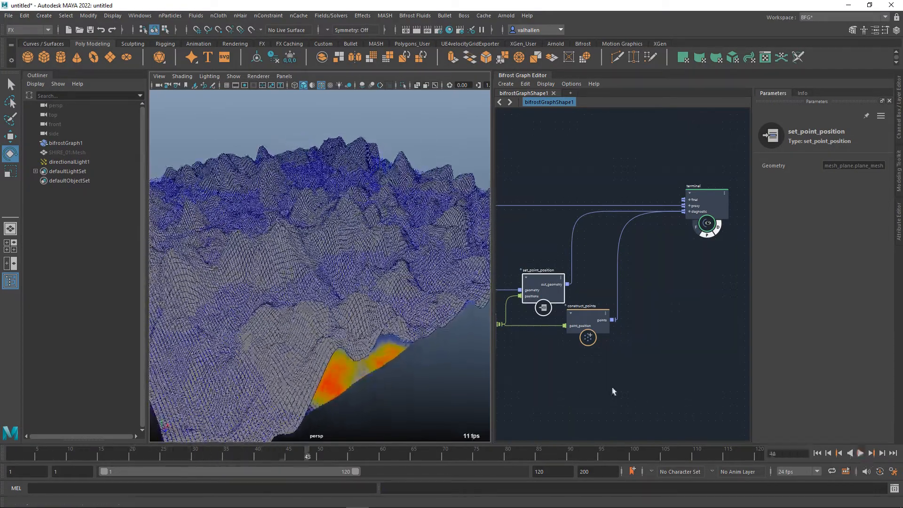
pyautogui.keyDown('alt'); pyautogui.moveTo(570, 388); pyautogui.dragTo(716, 379, button='middle'); pyautogui.keyUp('alt')
pyautogui.keyDown('alt'); pyautogui.moveTo(619, 422); pyautogui.dragTo(638, 382, button='middle'); pyautogui.keyUp('alt')
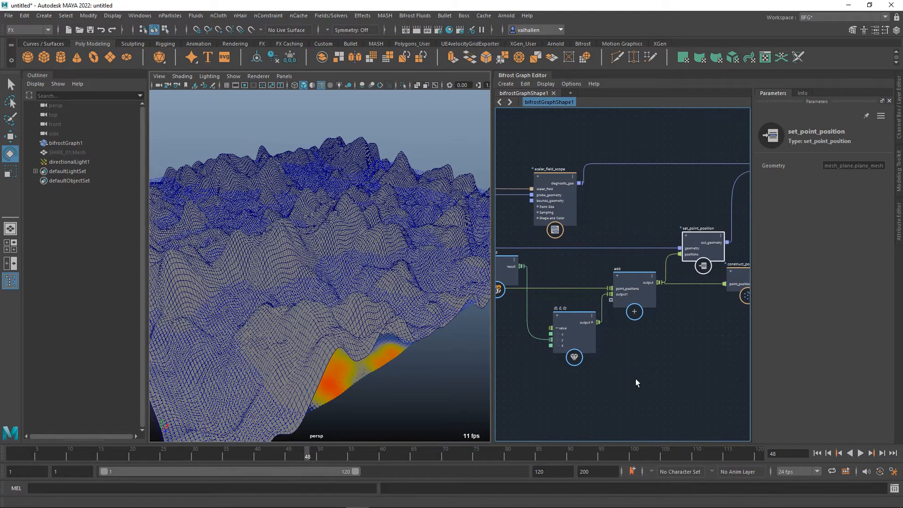
pyautogui.moveTo(573, 324); pyautogui.dragTo(572, 323)
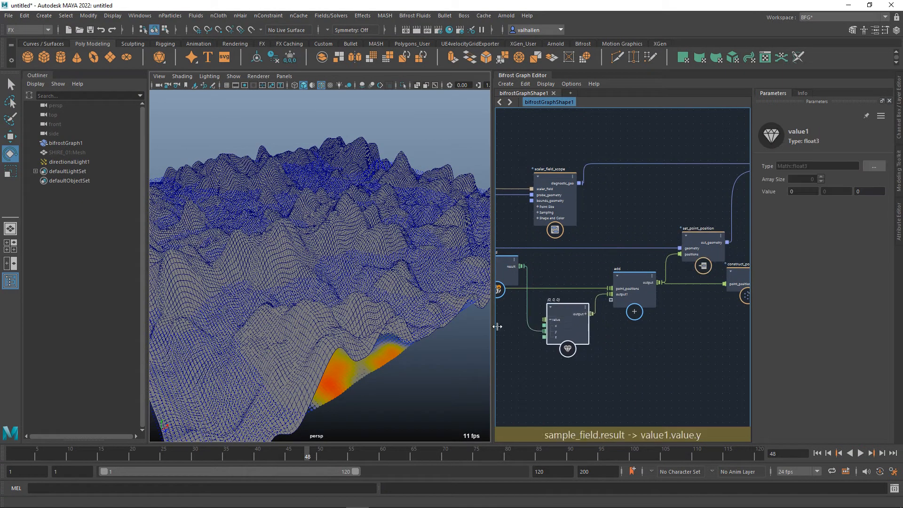
pyautogui.keyDown('alt'); pyautogui.moveTo(518, 335); pyautogui.dragTo(689, 386, button='middle'); pyautogui.keyUp('alt')
pyautogui.click(631, 181)
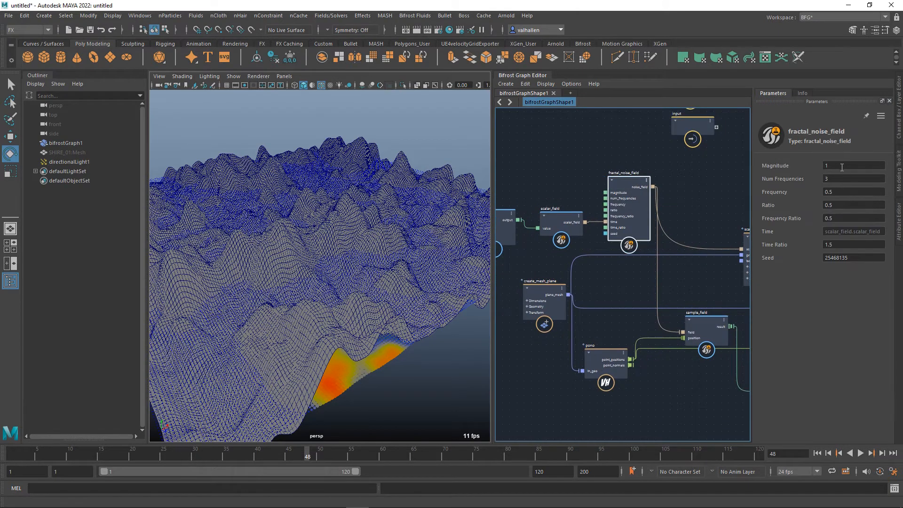
pyautogui.moveTo(839, 166); pyautogui.dragTo(778, 167)
pyautogui.write('0.25')
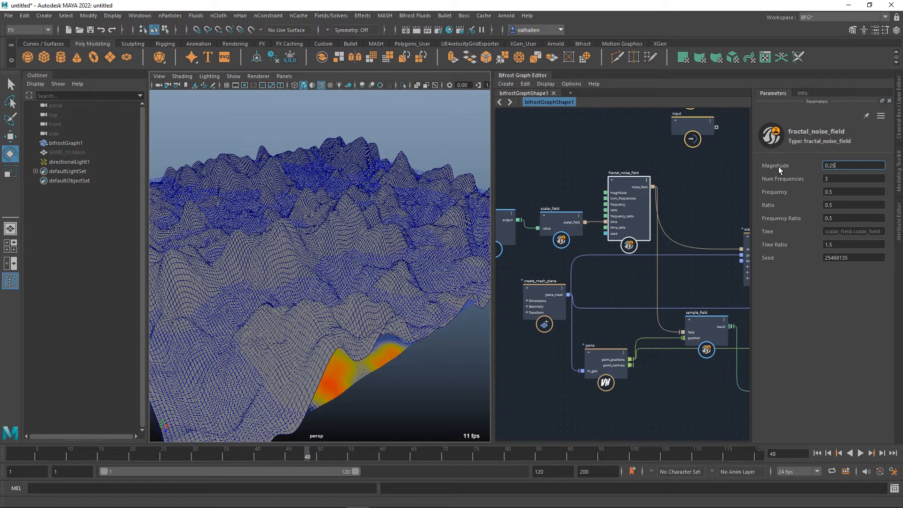
# Play the animation from the first frame to examine the displaced mesh at the reduced noise magnitude.
pyautogui.click(823, 457)
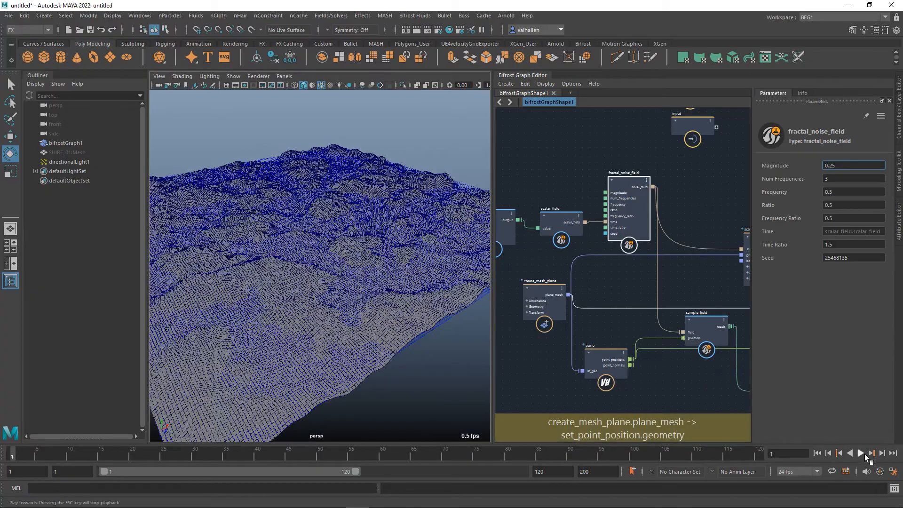
pyautogui.click(862, 454)
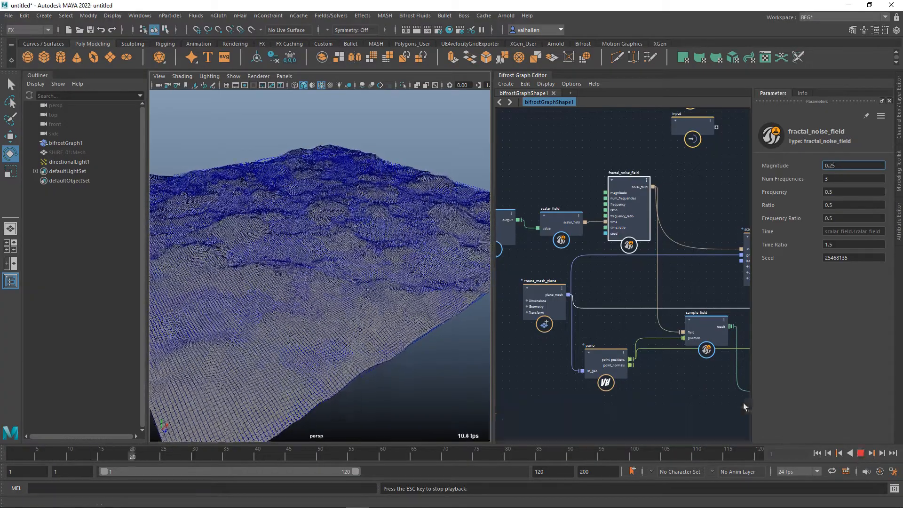
pyautogui.keyDown('alt'); pyautogui.moveTo(725, 388); pyautogui.dragTo(572, 399, button='middle'); pyautogui.keyUp('alt')
pyautogui.keyDown('alt'); pyautogui.moveTo(741, 270); pyautogui.dragTo(660, 301, button='middle'); pyautogui.keyUp('alt')
pyautogui.click(864, 456)
# Hide the terminal's diagnostic output and play the animation to examine the scalar field scope points on their own.
pyautogui.keyDown('alt'); pyautogui.moveTo(712, 336); pyautogui.dragTo(620, 355, button='middle'); pyautogui.keyUp('alt')
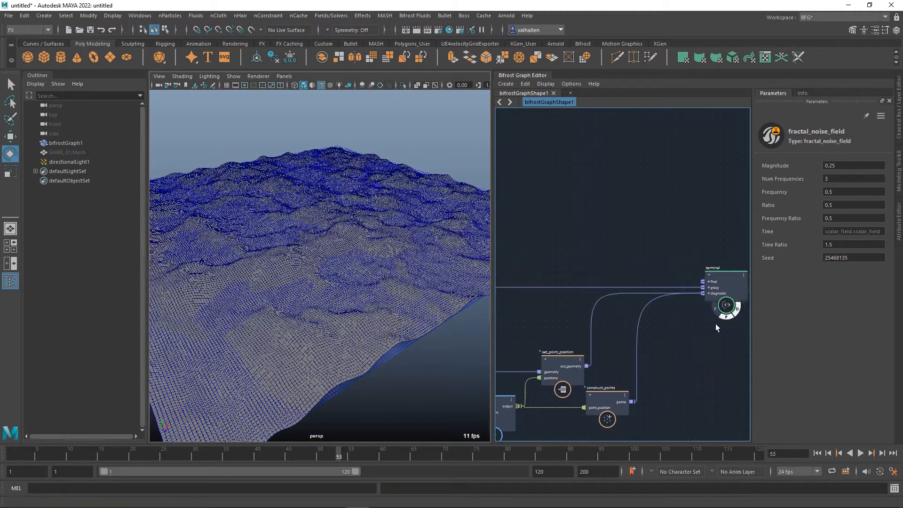
pyautogui.click(742, 317)
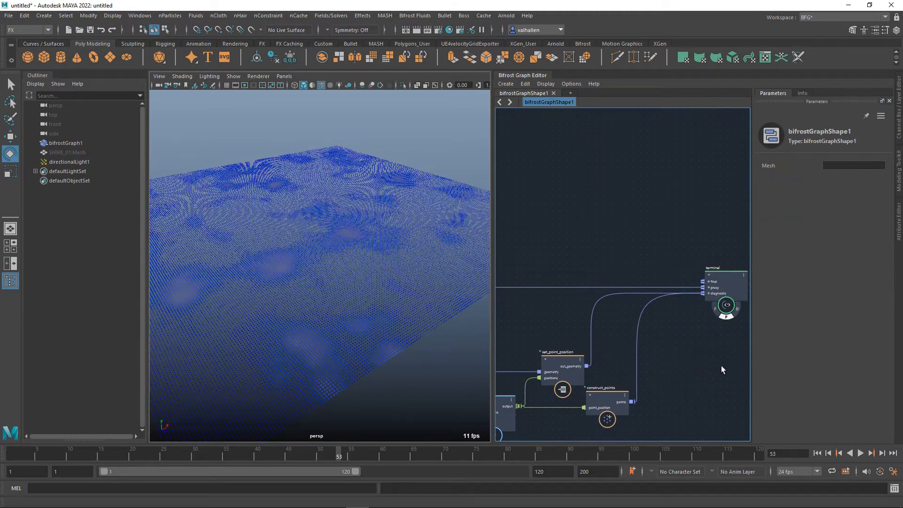
pyautogui.click(862, 454)
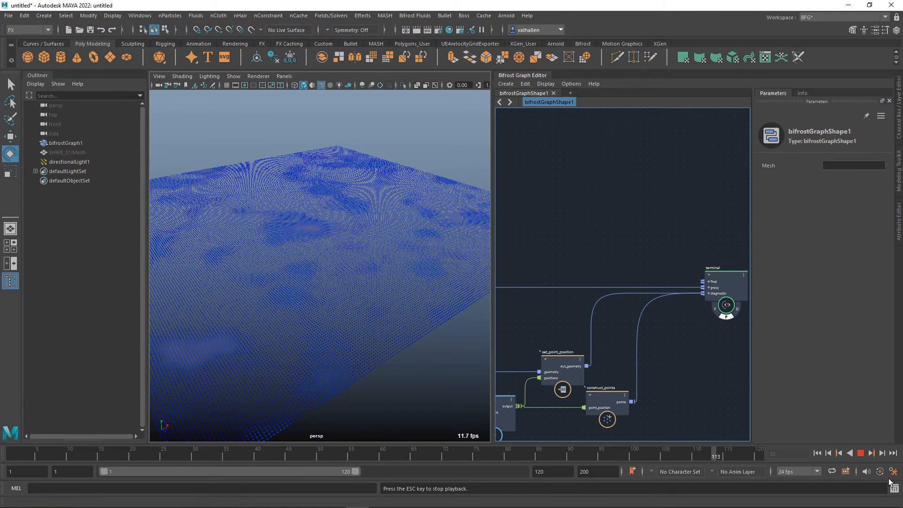
pyautogui.click(862, 455)
# Set the fractal_noise_field's number of frequencies to 6 and its magnitude to 0.5.
pyautogui.keyDown('alt'); pyautogui.moveTo(659, 397); pyautogui.dragTo(852, 381, button='middle'); pyautogui.keyUp('alt')
pyautogui.keyDown('alt'); pyautogui.moveTo(627, 347); pyautogui.dragTo(703, 338, button='middle'); pyautogui.keyUp('alt')
pyautogui.click(620, 230)
pyautogui.click(857, 179)
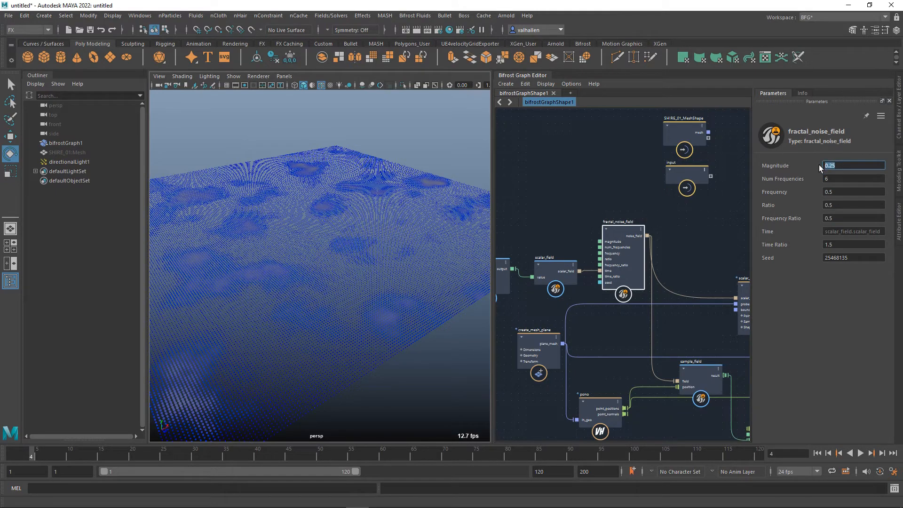
pyautogui.press('Return')
# Play the animation to examine the scalar field colours on the flat plane from a new angle.
pyautogui.keyDown('alt'); pyautogui.moveTo(258, 269); pyautogui.dragTo(306, 261); pyautogui.keyUp('alt')
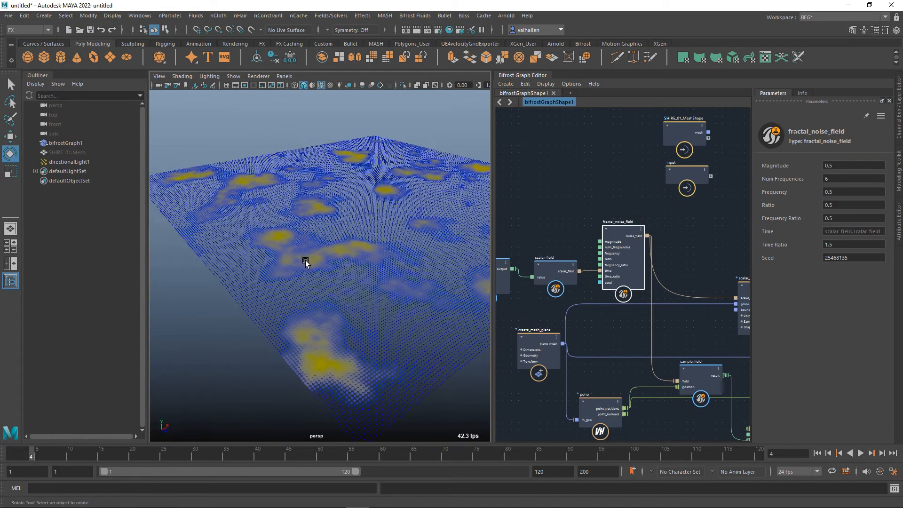
pyautogui.keyDown('alt'); pyautogui.moveTo(371, 375); pyautogui.dragTo(372, 335); pyautogui.keyUp('alt')
pyautogui.click(861, 454)
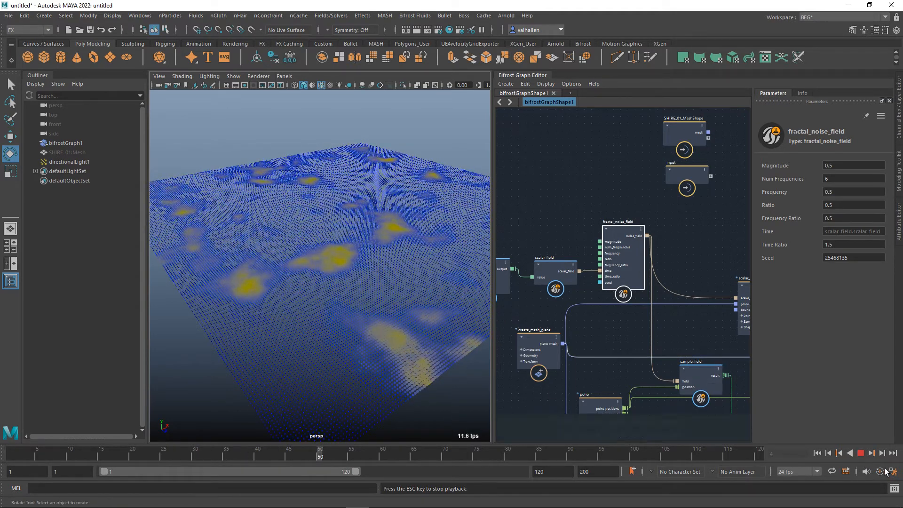
pyautogui.click(864, 455)
# Turn the terminal's diagnostic output back on to show the displaced mesh.
pyautogui.keyDown('alt'); pyautogui.moveTo(698, 345); pyautogui.dragTo(505, 368, button='middle'); pyautogui.keyUp('alt')
pyautogui.moveTo(743, 367)
pyautogui.keyDown('alt'); pyautogui.mouseDown(button='middle')
pyautogui.moveTo(654, 368)
pyautogui.moveTo(729, 369)
pyautogui.mouseUp(button='middle'); pyautogui.keyUp('alt')
pyautogui.click(726, 302)
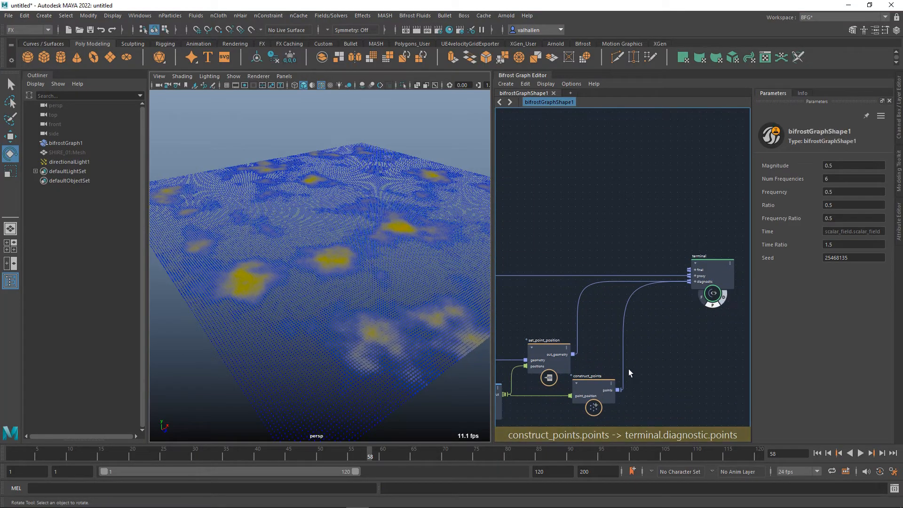
# Play the displaced terrain briefly from the first frame to check its motion from a closer angle.
pyautogui.keyDown('alt'); pyautogui.moveTo(349, 329); pyautogui.dragTo(403, 352); pyautogui.keyUp('alt')
pyautogui.click(824, 456)
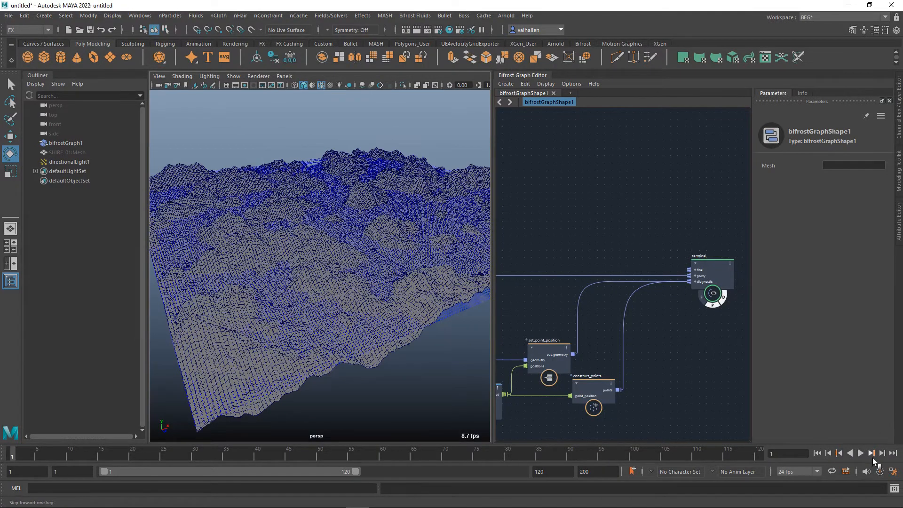
pyautogui.click(861, 454)
pyautogui.press('Escape')
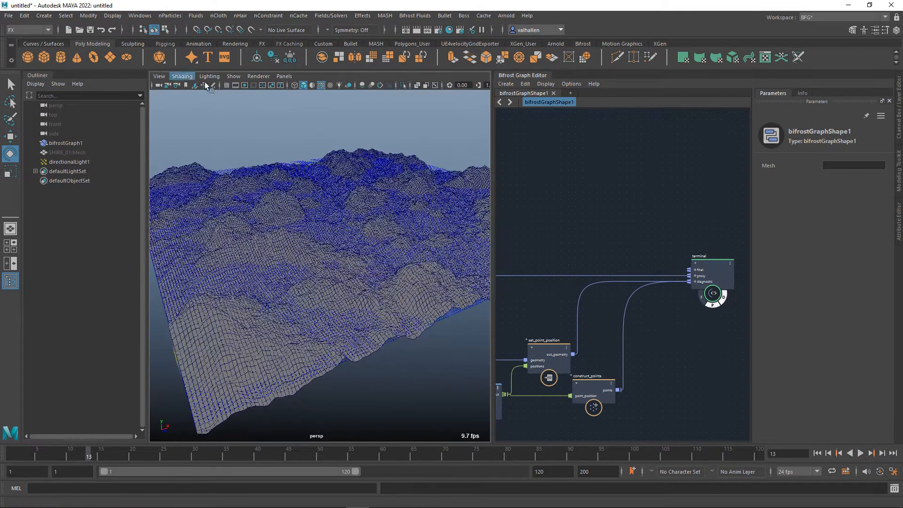
# Turn on X-Ray shading in the perspective view so the scope points can be seen through the terrain.
pyautogui.click(192, 76)
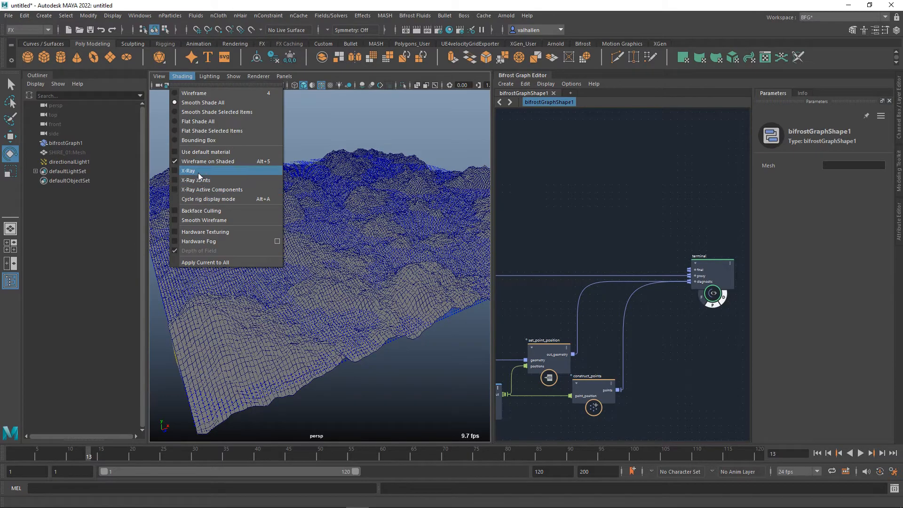
pyautogui.click(193, 170)
pyautogui.moveTo(199, 176)
pyautogui.keyDown('alt'); pyautogui.mouseDown()
pyautogui.moveTo(347, 262)
pyautogui.moveTo(361, 285)
pyautogui.mouseUp(); pyautogui.keyUp('alt')
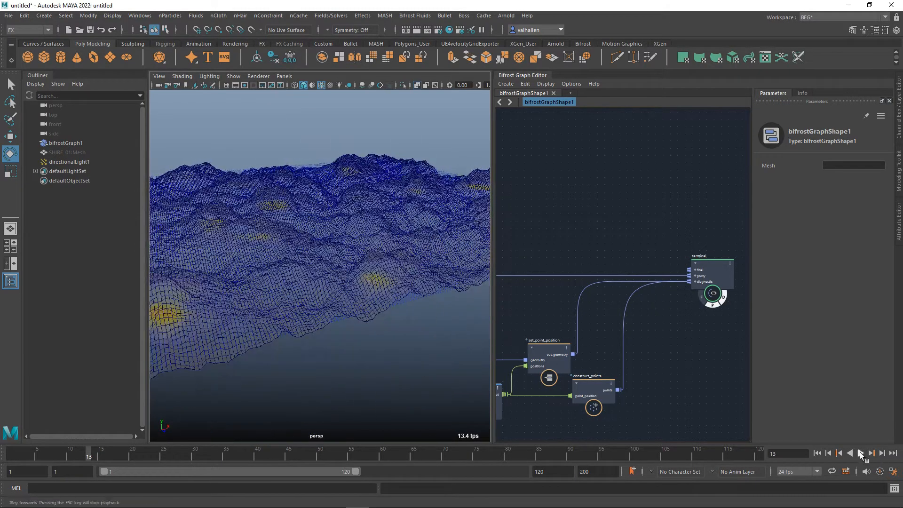
# Play the animation from the first frame to compare the see-through terrain with the coloured field points.
pyautogui.click(820, 454)
pyautogui.click(862, 455)
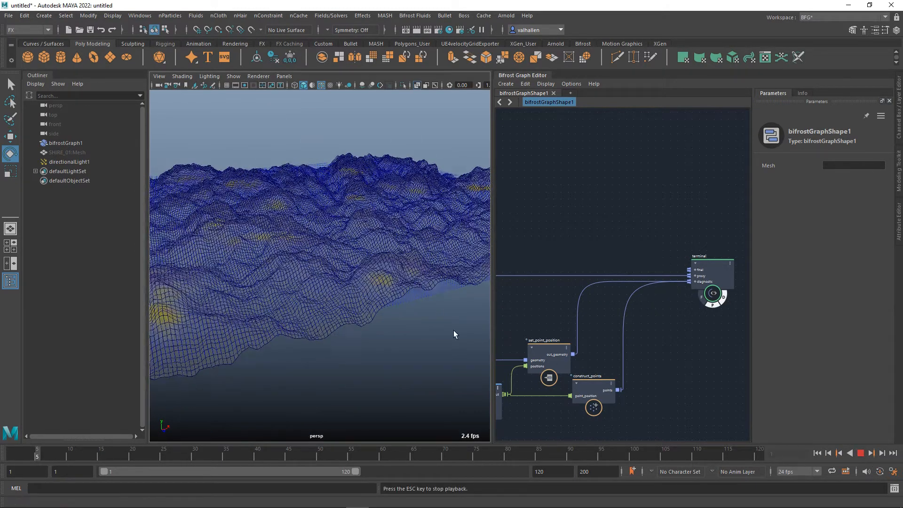
pyautogui.moveTo(396, 321); pyautogui.dragTo(419, 338)
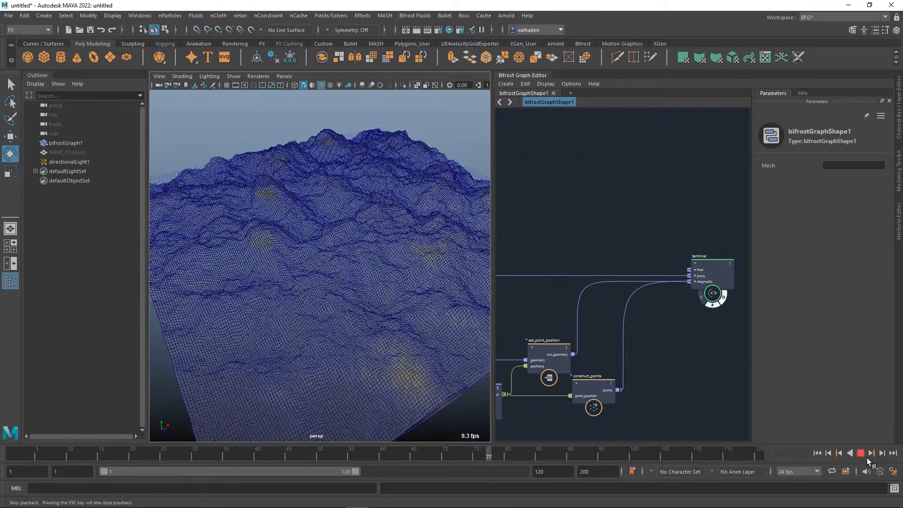
pyautogui.click(863, 455)
# Set the fractal_noise_field's number of frequencies to 2.
pyautogui.keyDown('alt'); pyautogui.moveTo(746, 369); pyautogui.dragTo(784, 373, button='middle'); pyautogui.keyUp('alt')
pyautogui.keyDown('alt'); pyautogui.moveTo(550, 345); pyautogui.dragTo(751, 347, button='middle'); pyautogui.keyUp('alt')
pyautogui.keyDown('alt'); pyautogui.moveTo(644, 275); pyautogui.dragTo(746, 265, button='middle'); pyautogui.keyUp('alt')
pyautogui.keyDown('alt'); pyautogui.moveTo(663, 244); pyautogui.dragTo(667, 245, button='middle'); pyautogui.keyUp('alt')
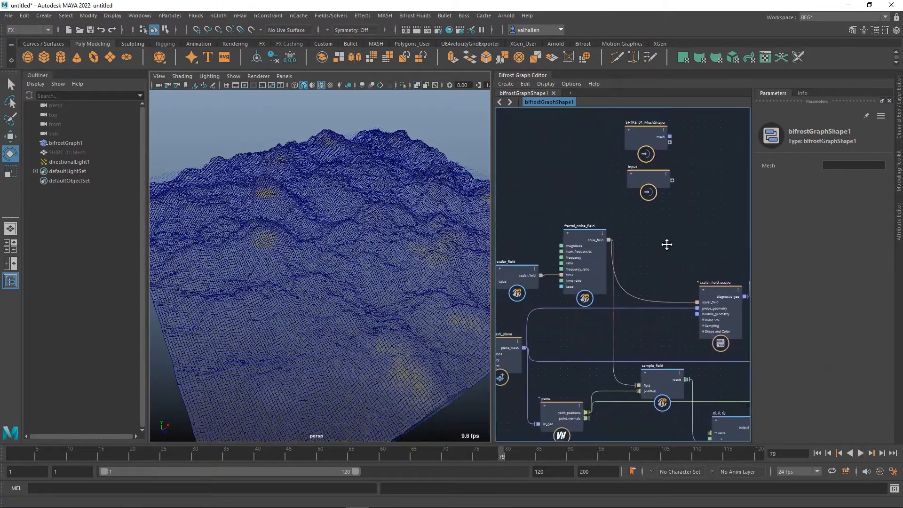
pyautogui.click(585, 238)
pyautogui.click(847, 178)
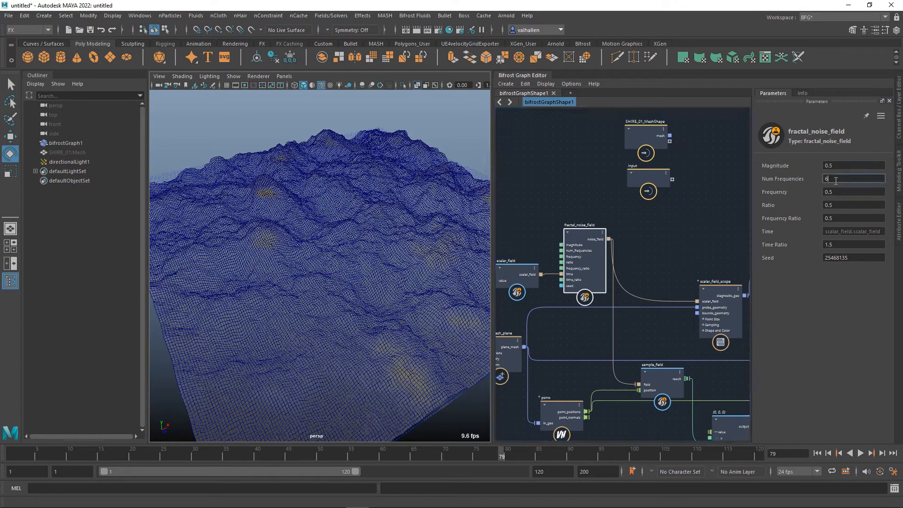
pyautogui.write('2')
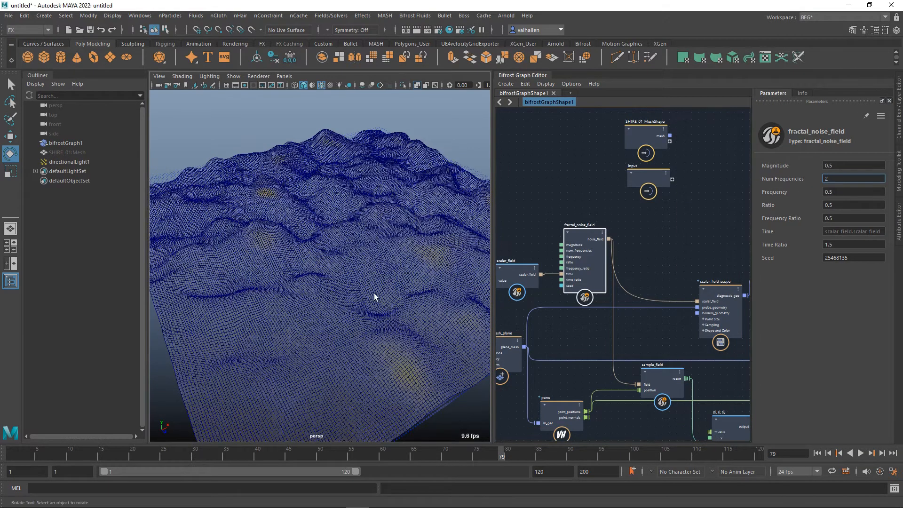
# Play the animation from the first frame to examine the smoother terrain alongside the graph's displacement nodes.
pyautogui.click(817, 453)
pyautogui.click(860, 453)
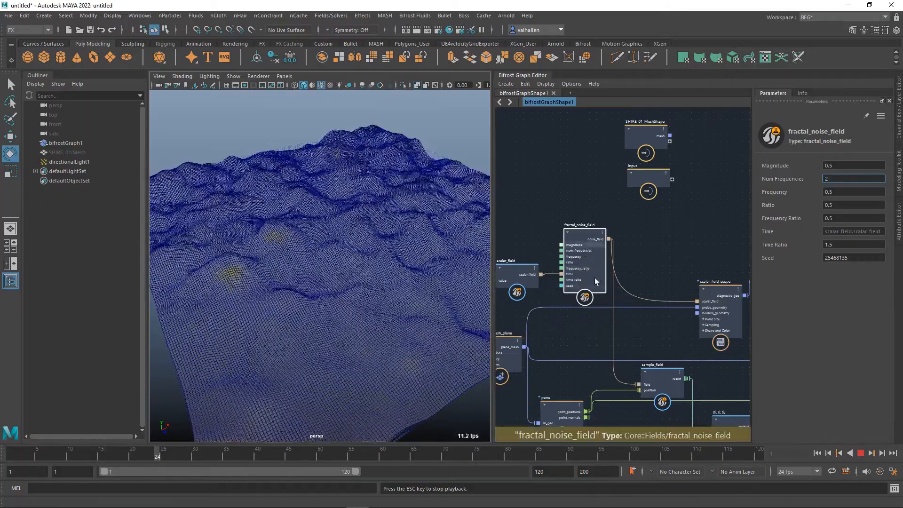
pyautogui.keyDown('alt'); pyautogui.moveTo(635, 256); pyautogui.dragTo(600, 188, button='middle'); pyautogui.keyUp('alt')
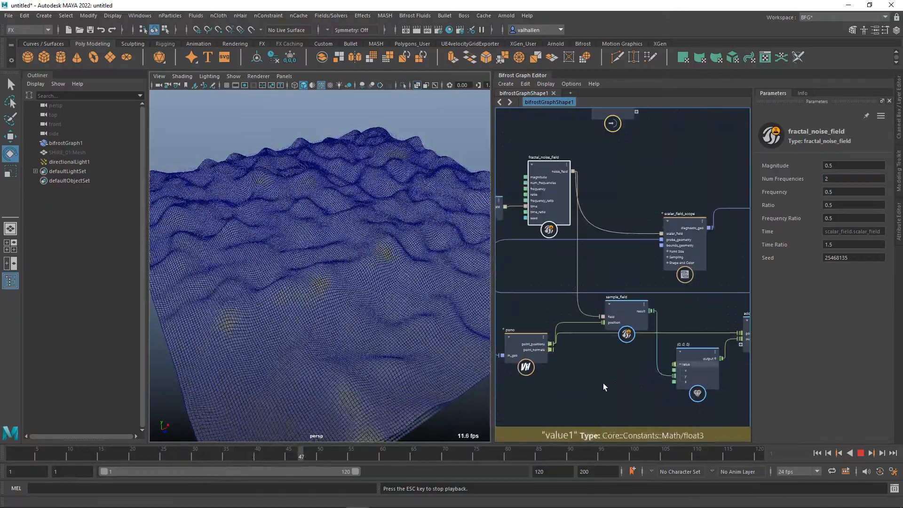
pyautogui.keyDown('alt'); pyautogui.moveTo(604, 358); pyautogui.dragTo(555, 363, button='middle'); pyautogui.keyUp('alt')
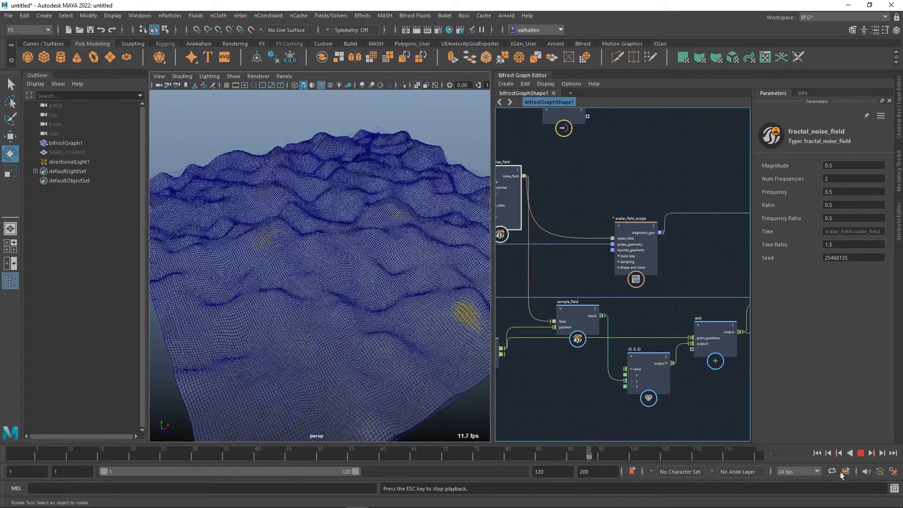
pyautogui.click(861, 454)
# Move the SHIRE_01_MeshShape and input nodes together farther from the fractal_noise_field node, clearing space above the network.
pyautogui.scroll(-2, 577, 389)
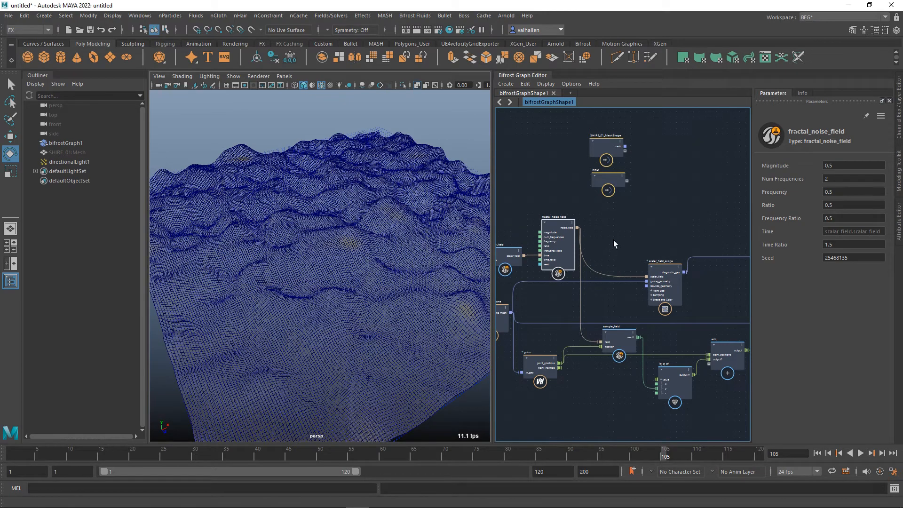
pyautogui.keyDown('alt'); pyautogui.moveTo(614, 240); pyautogui.dragTo(637, 232, button='middle'); pyautogui.keyUp('alt')
pyautogui.scroll(-4, 389, 264)
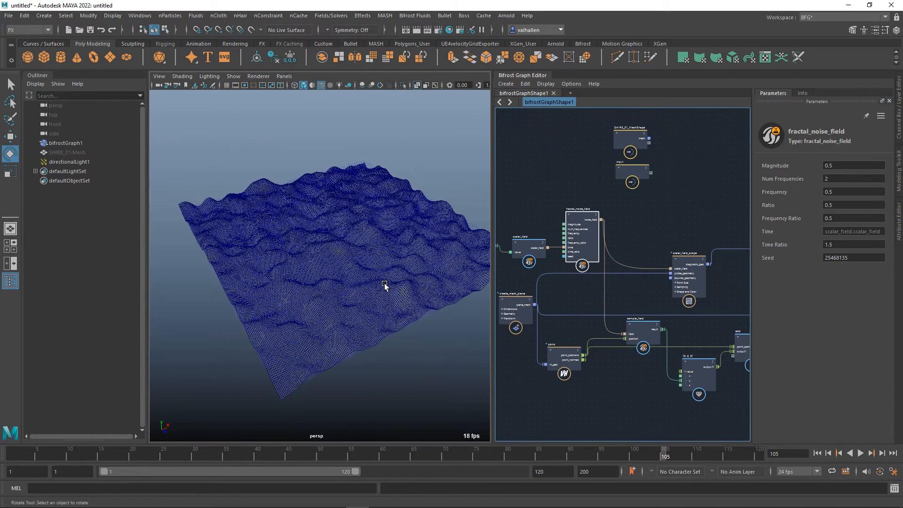
pyautogui.keyDown('alt'); pyautogui.moveTo(309, 322); pyautogui.dragTo(409, 363); pyautogui.keyUp('alt')
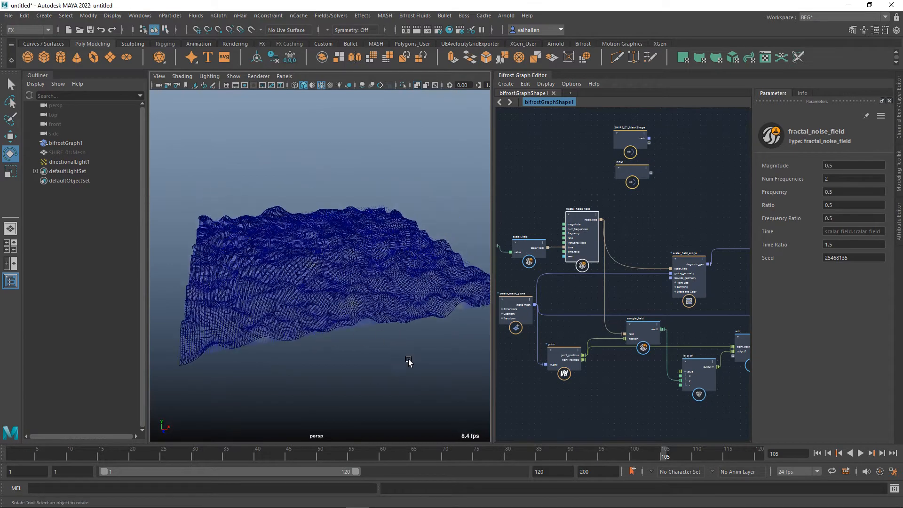
pyautogui.moveTo(665, 210); pyautogui.dragTo(625, 140)
pyautogui.moveTo(645, 179); pyautogui.dragTo(524, 126)
pyautogui.moveTo(634, 196)
pyautogui.keyDown('alt'); pyautogui.mouseDown(button='middle')
pyautogui.moveTo(626, 206)
pyautogui.moveTo(637, 207)
pyautogui.mouseUp(button='middle'); pyautogui.keyUp('alt')
pyautogui.keyDown('alt'); pyautogui.moveTo(626, 243); pyautogui.dragTo(705, 267, button='middle'); pyautogui.keyUp('alt')
# Add a value node above the multiply node, with its type set to a three-component 32-bit floating-point vector.
pyautogui.press('Tab')
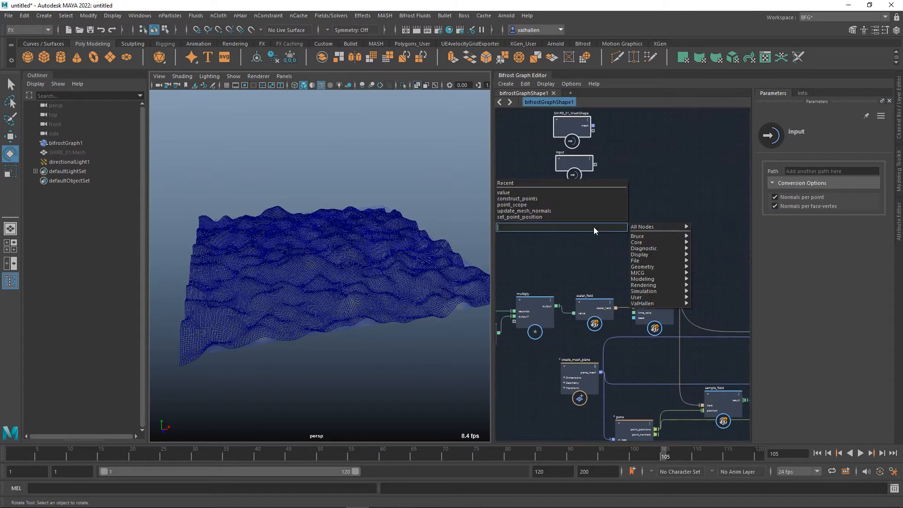
pyautogui.write('value')
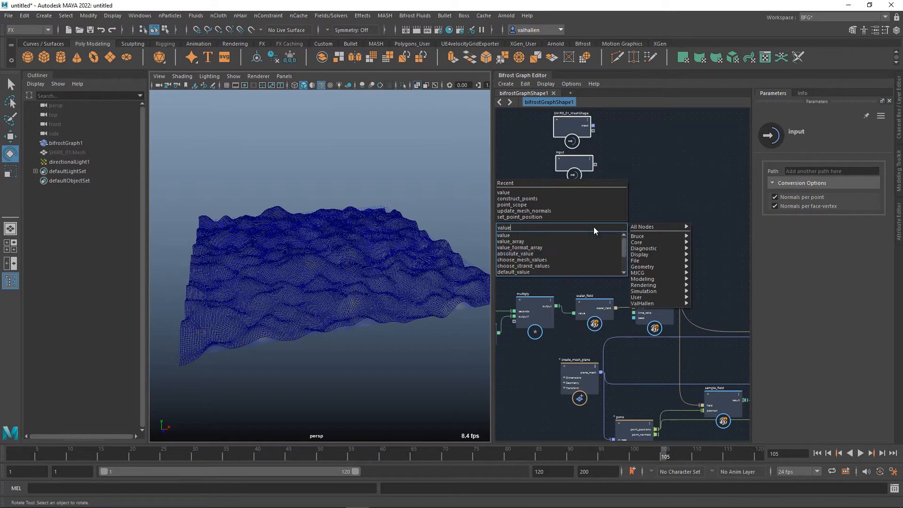
pyautogui.click(563, 233)
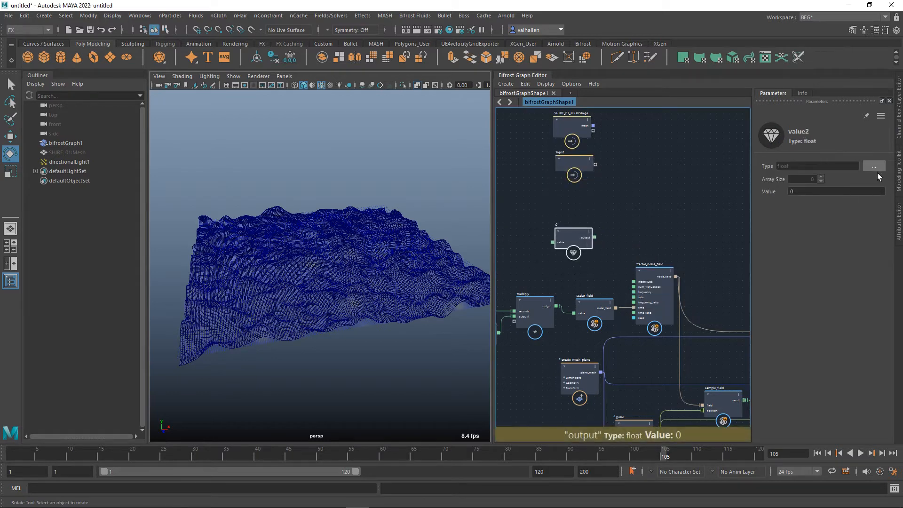
pyautogui.click(875, 167)
pyautogui.click(412, 184)
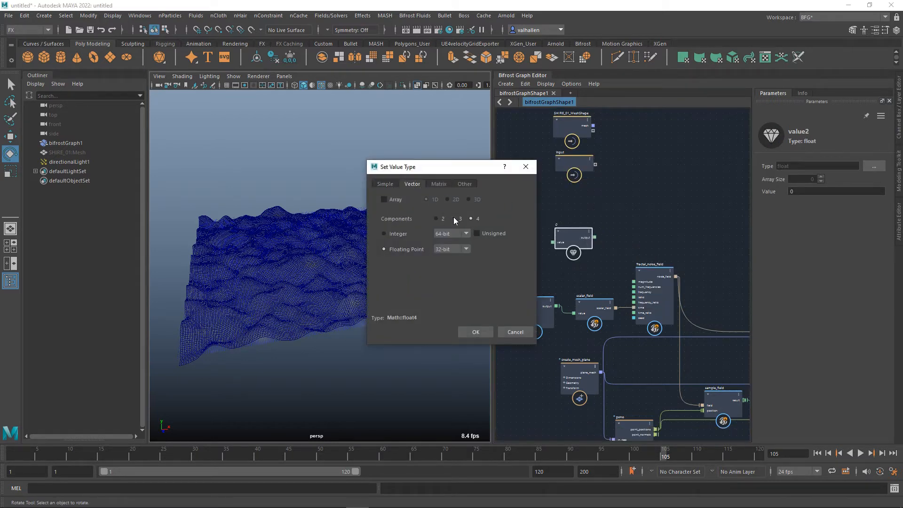
pyautogui.click(483, 333)
pyautogui.keyDown('alt'); pyautogui.moveTo(591, 284); pyautogui.dragTo(622, 301, button='middle'); pyautogui.keyUp('alt')
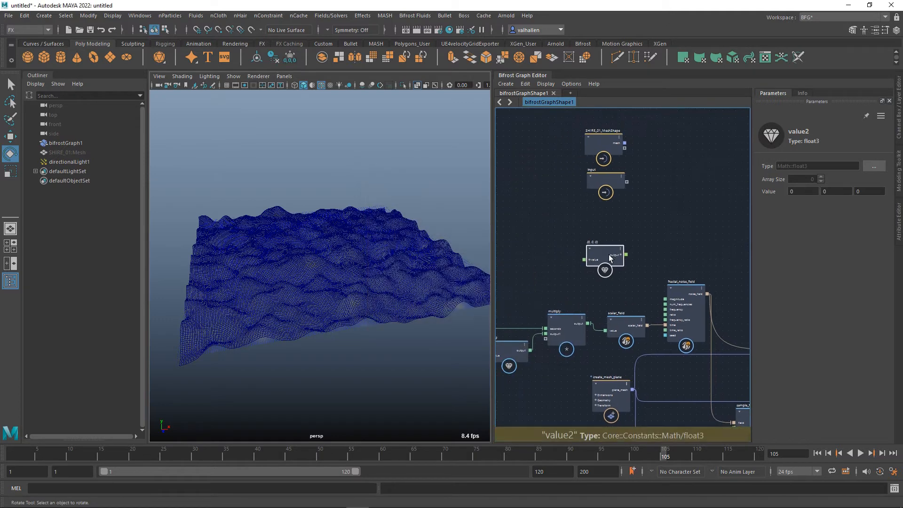
pyautogui.moveTo(609, 255); pyautogui.dragTo(579, 256)
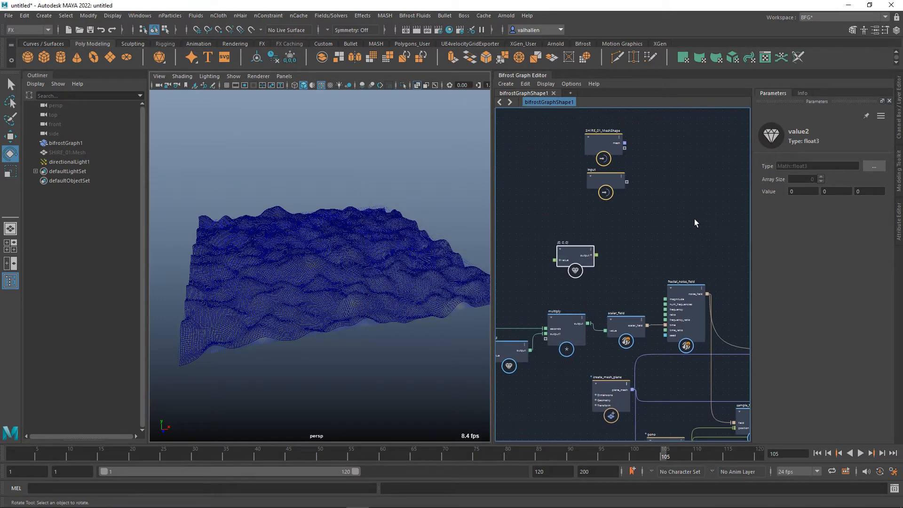
# Set the first component of the new three-component value node to 4.
pyautogui.keyDown('alt'); pyautogui.moveTo(485, 327); pyautogui.dragTo(303, 327); pyautogui.keyUp('alt')
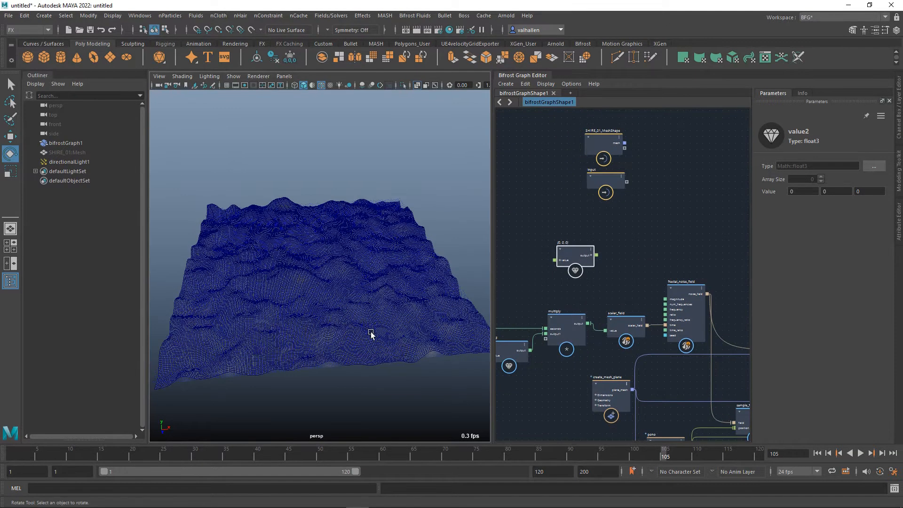
pyautogui.keyDown('alt'); pyautogui.moveTo(371, 334); pyautogui.dragTo(356, 334); pyautogui.keyUp('alt')
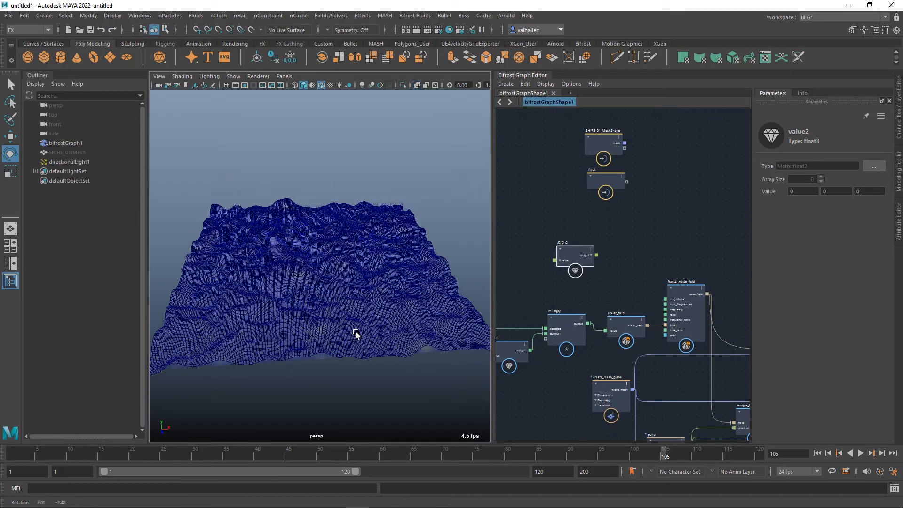
pyautogui.click(804, 193)
pyautogui.write('4')
# Add a vector_field node fed by the three-component value node's output, placed above the fractal_noise_field node.
pyautogui.keyDown('alt'); pyautogui.moveTo(595, 291); pyautogui.dragTo(561, 287, button='middle'); pyautogui.keyUp('alt')
pyautogui.press('Tab')
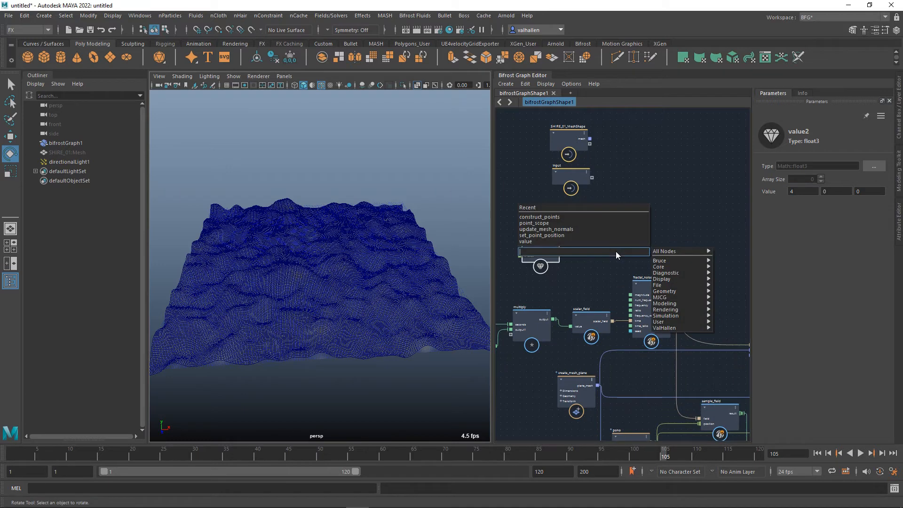
pyautogui.write('vect')
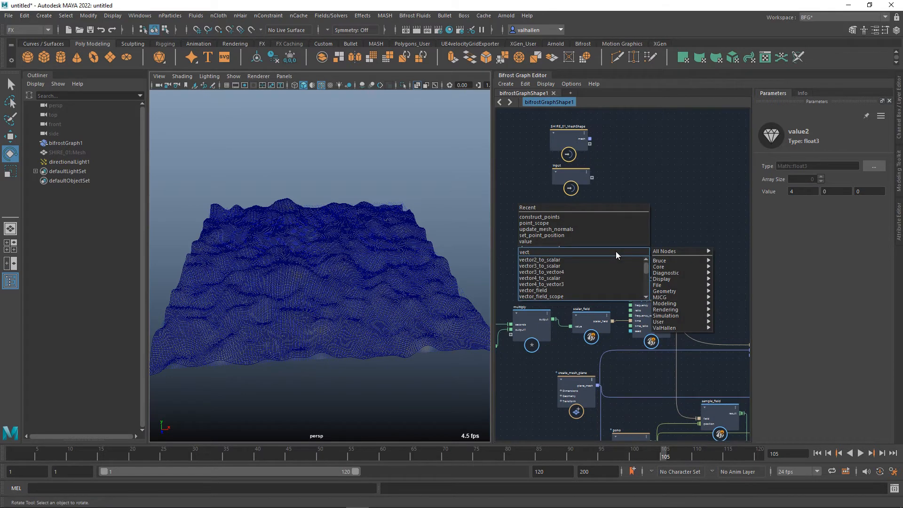
pyautogui.click(598, 290)
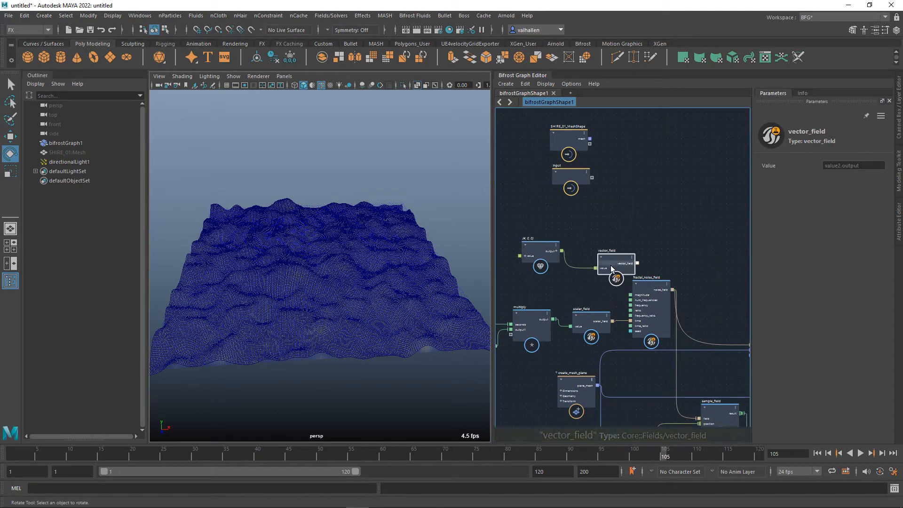
pyautogui.moveTo(611, 266); pyautogui.dragTo(606, 248)
pyautogui.keyDown('alt'); pyautogui.moveTo(672, 267); pyautogui.dragTo(585, 258, button='middle'); pyautogui.keyUp('alt')
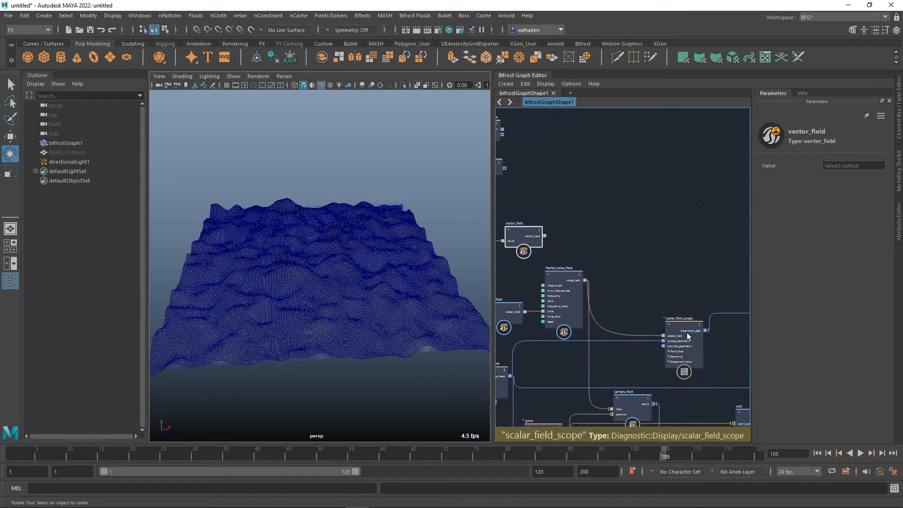
# Add a vector_field_scope node and place it above the scalar_field_scope node.
pyautogui.press('Tab')
pyautogui.write('vec')
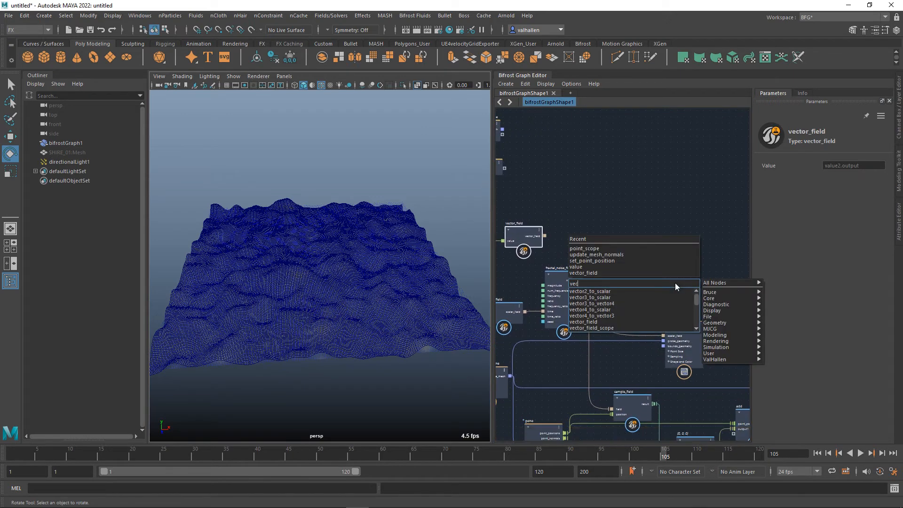
pyautogui.write('tor')
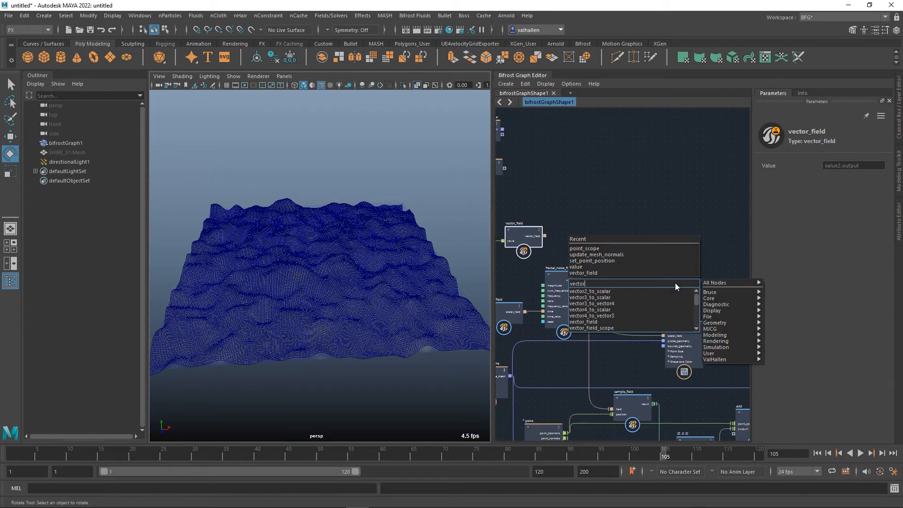
pyautogui.click(629, 328)
pyautogui.moveTo(671, 263); pyautogui.dragTo(649, 226)
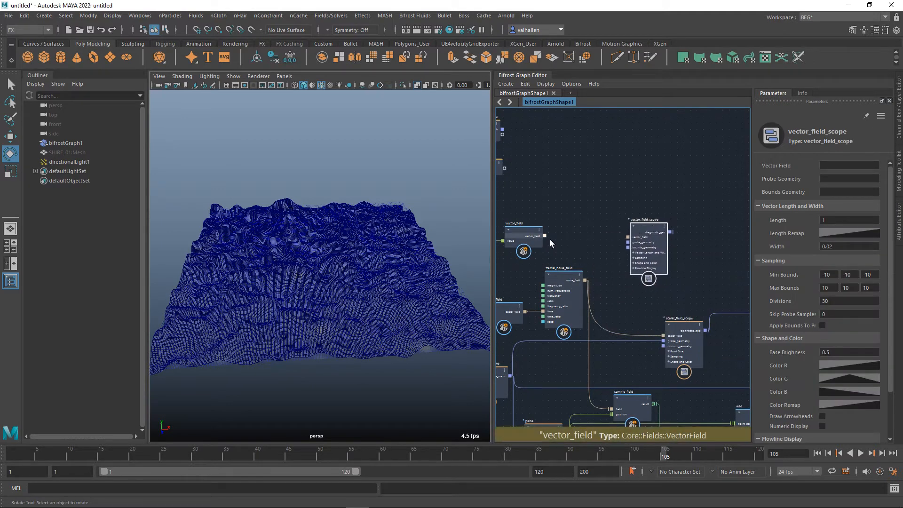
# Feed vector_field and the plane_mesh probe geometry into vector_field_scope, and connect the scope's output to the terminal's diagnostics.
pyautogui.moveTo(544, 236); pyautogui.dragTo(596, 345)
pyautogui.moveTo(681, 309); pyautogui.dragTo(573, 321, button='middle')
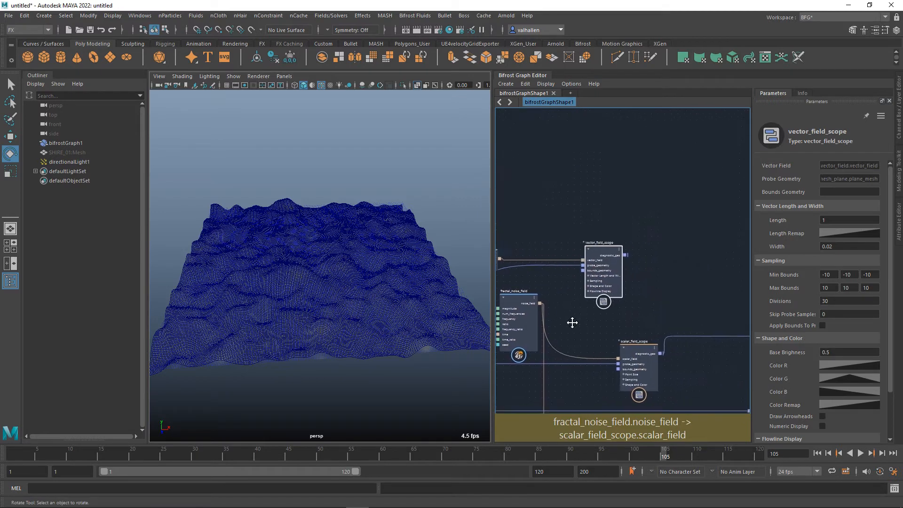
pyautogui.moveTo(566, 254); pyautogui.dragTo(687, 308)
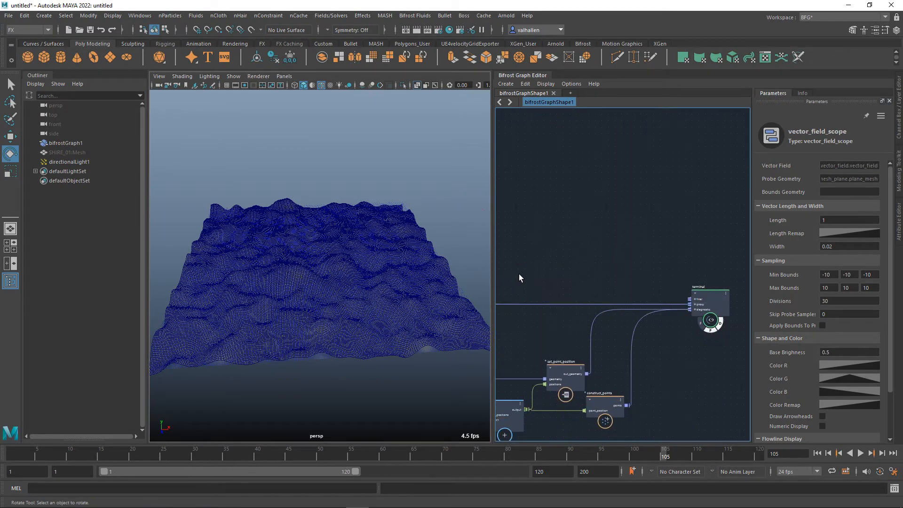
# Inspect the vectors along the terrain's edge, and shorten them by setting the three-component value's first component to 1 and finally 0.1.
pyautogui.keyDown('alt'); pyautogui.moveTo(407, 274); pyautogui.dragTo(305, 252, button='middle'); pyautogui.keyUp('alt')
pyautogui.scroll(5, 356, 319)
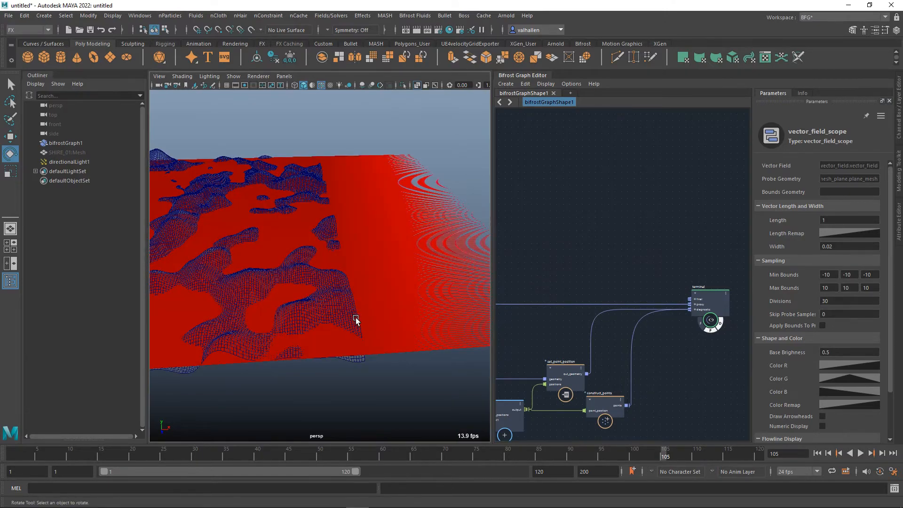
pyautogui.scroll(-3, 348, 339)
pyautogui.scroll(-4, 423, 377)
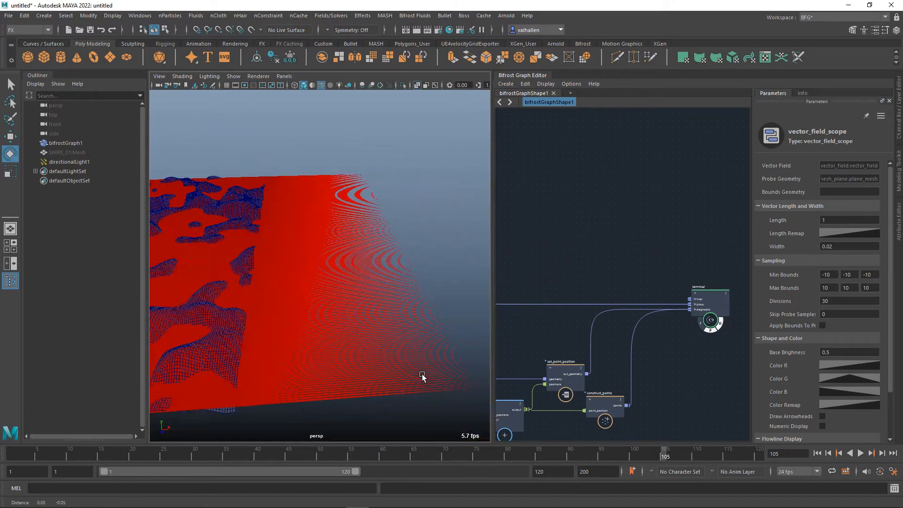
pyautogui.keyDown('alt'); pyautogui.moveTo(478, 365); pyautogui.dragTo(417, 359, button='right'); pyautogui.keyUp('alt')
pyautogui.keyDown('alt'); pyautogui.moveTo(523, 279); pyautogui.dragTo(715, 283, button='middle'); pyautogui.keyUp('alt')
pyautogui.keyDown('alt'); pyautogui.moveTo(625, 265); pyautogui.dragTo(679, 267, button='middle'); pyautogui.keyUp('alt')
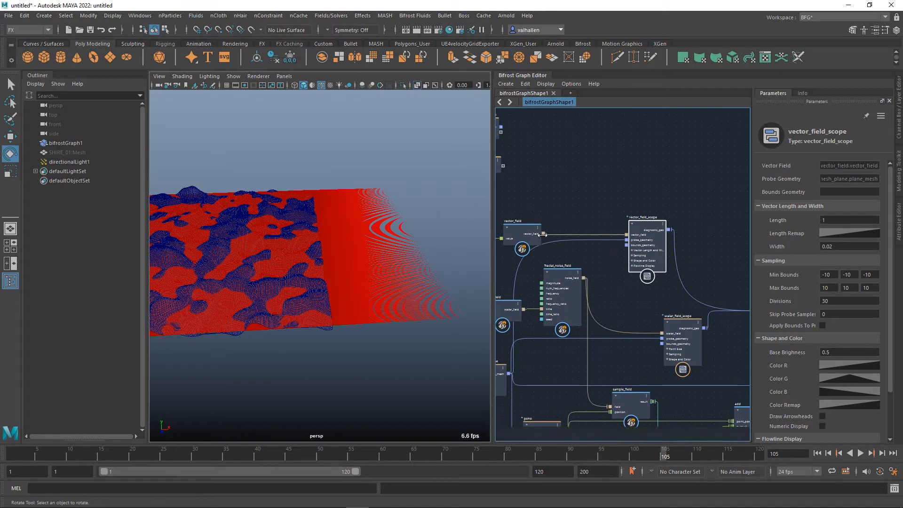
pyautogui.keyDown('alt'); pyautogui.moveTo(600, 224); pyautogui.dragTo(708, 225, button='middle'); pyautogui.keyUp('alt')
pyautogui.click(630, 256)
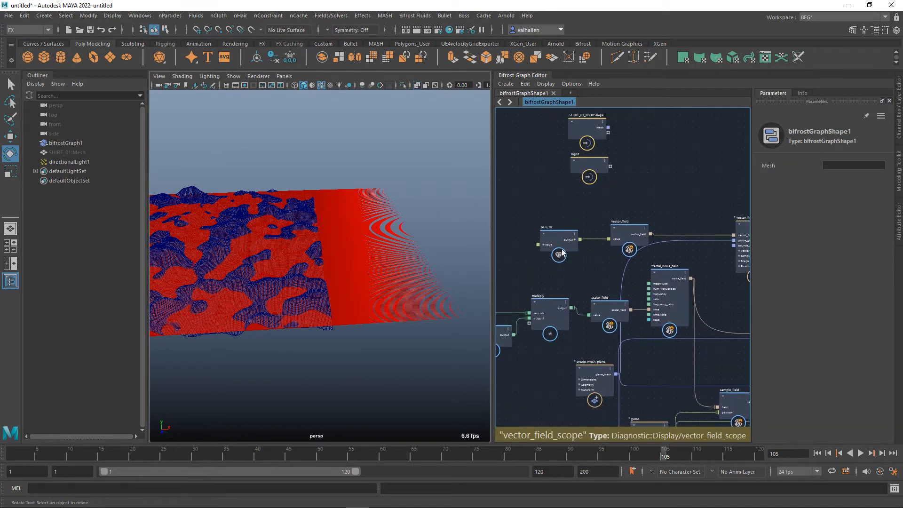
pyautogui.click(555, 236)
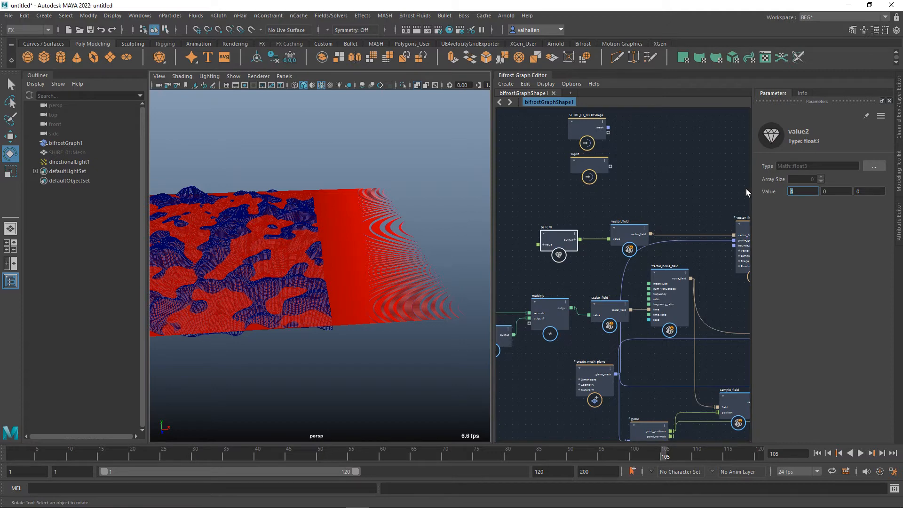
pyautogui.write('1')
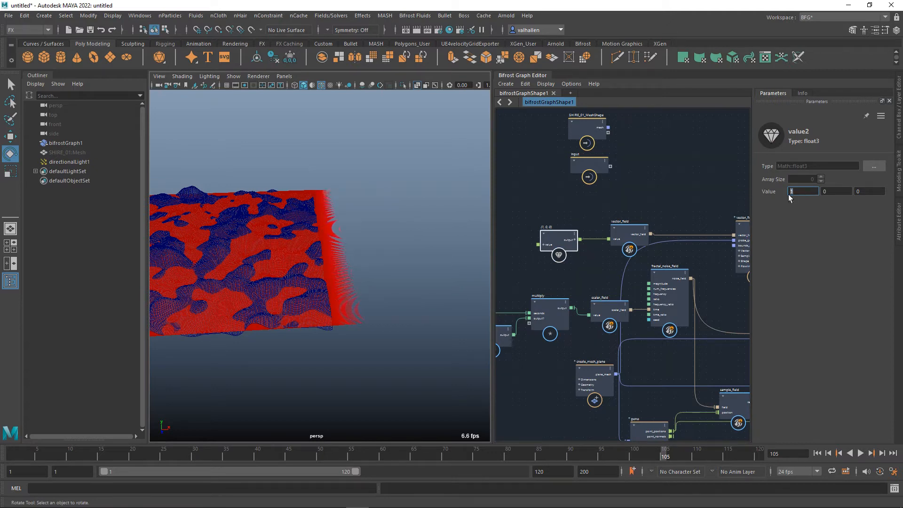
pyautogui.press('Return')
# Turn off the displaced terrain mesh's display at the terminal node, keeping the diagnostic vector field displayed.
pyautogui.scroll(10, 364, 287)
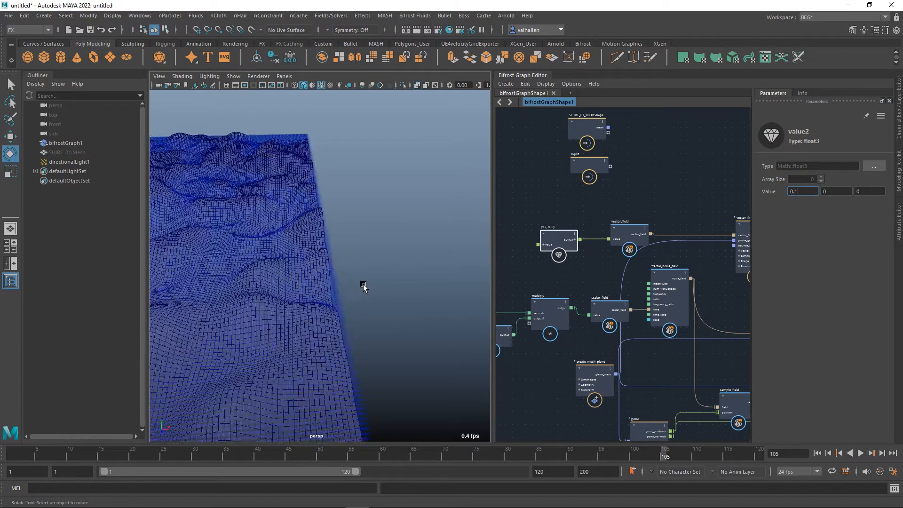
pyautogui.keyDown('alt'); pyautogui.moveTo(384, 315); pyautogui.dragTo(305, 305); pyautogui.keyUp('alt')
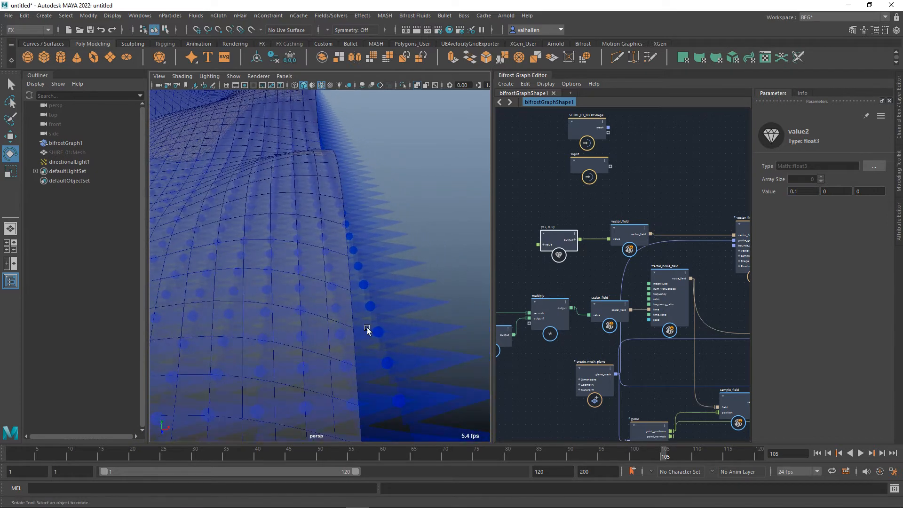
pyautogui.moveTo(726, 252); pyautogui.dragTo(633, 256, button='middle')
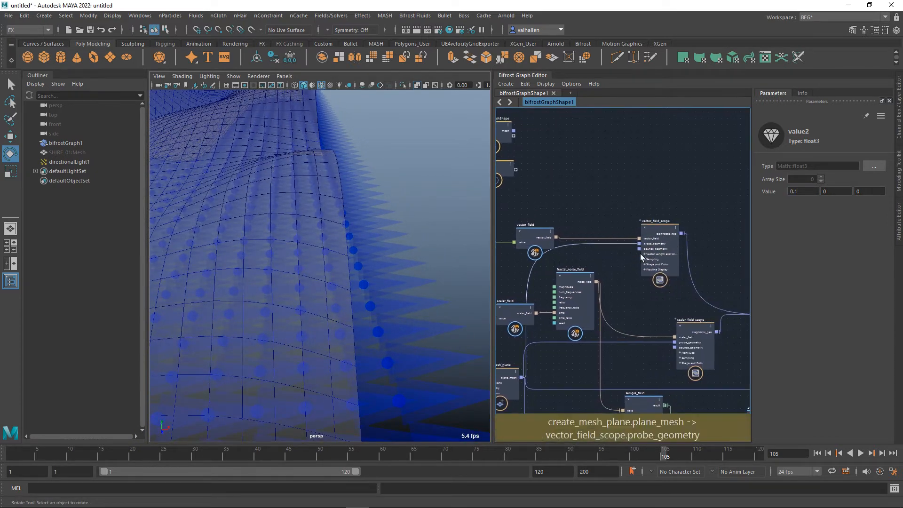
pyautogui.scroll(-1, 604, 260)
pyautogui.moveTo(671, 294); pyautogui.dragTo(495, 271, button='middle')
pyautogui.moveTo(615, 275); pyautogui.dragTo(490, 274, button='middle')
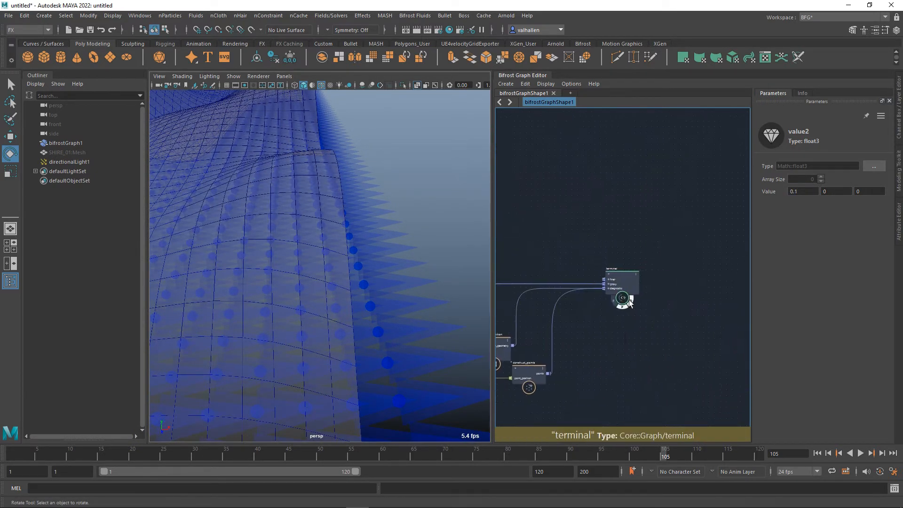
pyautogui.click(643, 307)
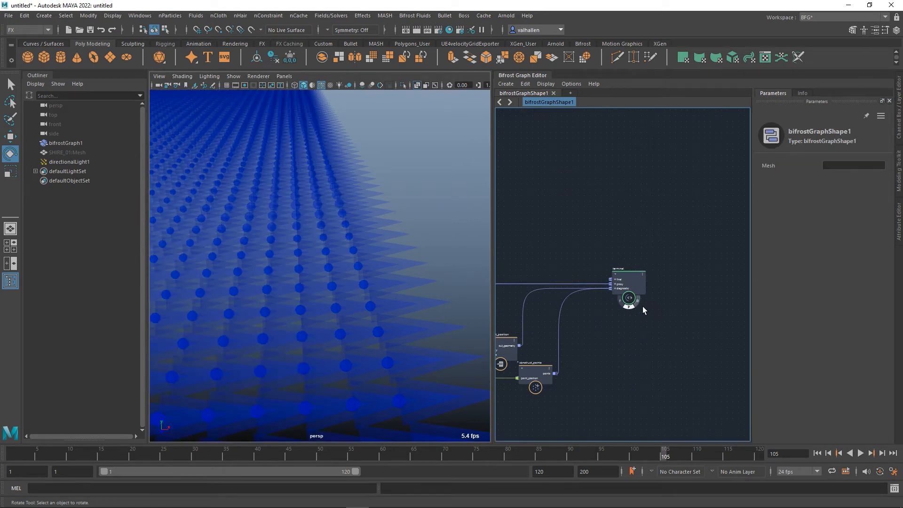
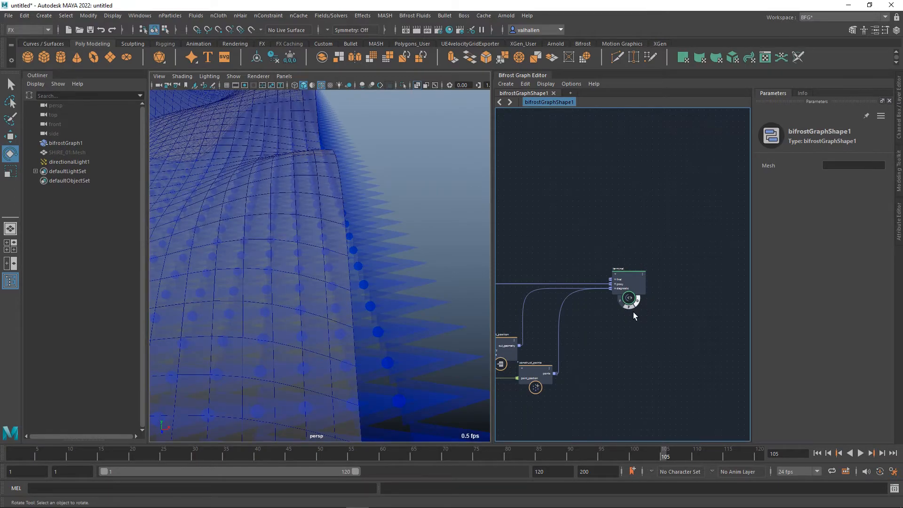
# Set the first component of the three-component value feeding vector_field to 0.5.
pyautogui.keyDown('alt'); pyautogui.moveTo(283, 304); pyautogui.dragTo(375, 291, button='middle'); pyautogui.keyUp('alt')
pyautogui.moveTo(330, 323)
pyautogui.keyDown('alt'); pyautogui.mouseDown()
pyautogui.moveTo(345, 295)
pyautogui.moveTo(327, 334)
pyautogui.mouseUp(); pyautogui.keyUp('alt')
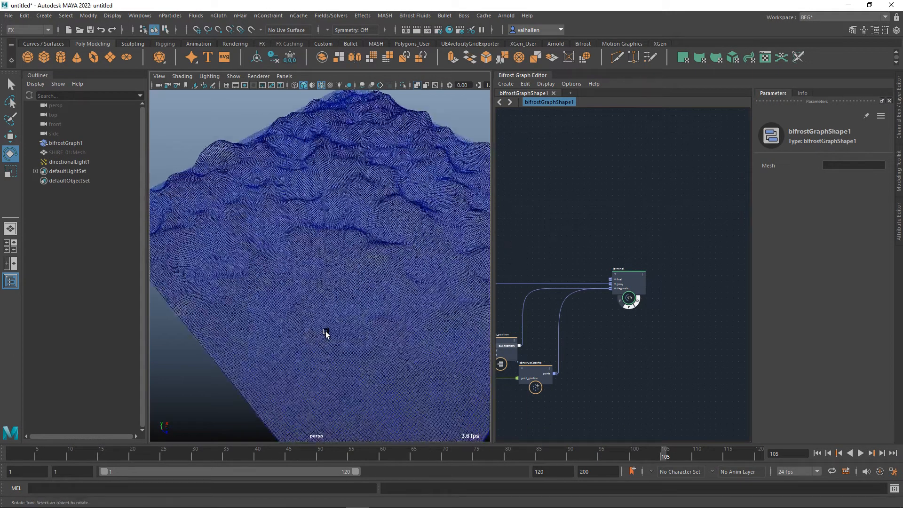
pyautogui.keyDown('alt'); pyautogui.moveTo(590, 247); pyautogui.dragTo(857, 235, button='middle'); pyautogui.keyUp('alt')
pyautogui.keyDown('alt'); pyautogui.moveTo(688, 219); pyautogui.dragTo(613, 244, button='middle'); pyautogui.keyUp('alt')
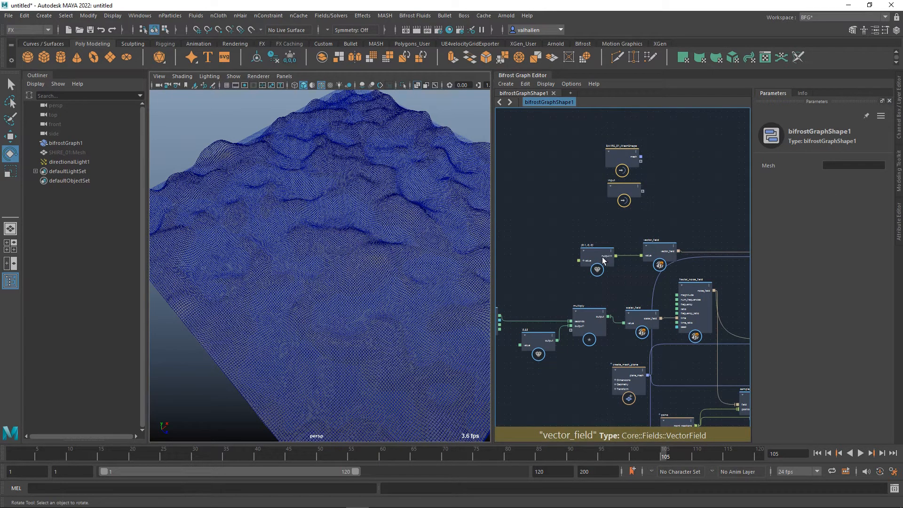
pyautogui.click(602, 257)
pyautogui.moveTo(808, 192); pyautogui.dragTo(773, 195)
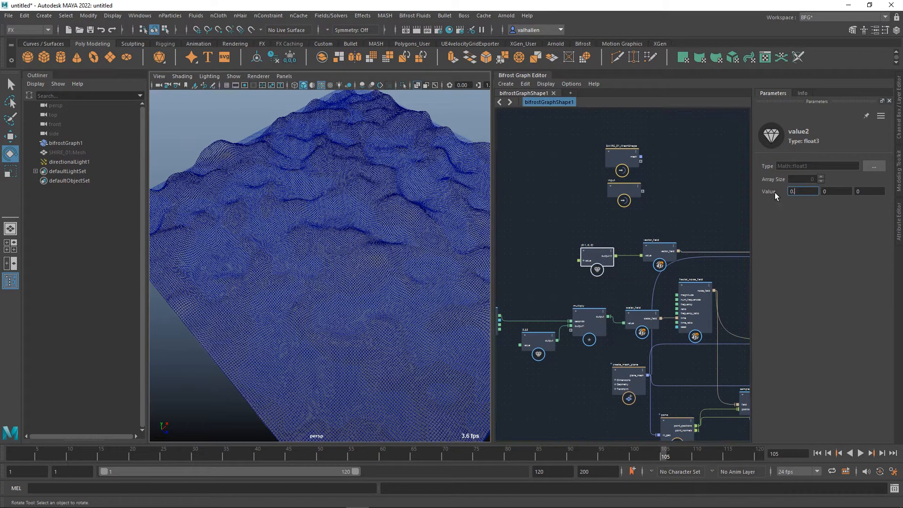
pyautogui.press('Return')
# Play the terrain animation from the first frame, viewing the displaced mesh from a lower angle, and stop playback.
pyautogui.keyDown('alt'); pyautogui.moveTo(350, 242); pyautogui.dragTo(323, 222); pyautogui.keyUp('alt')
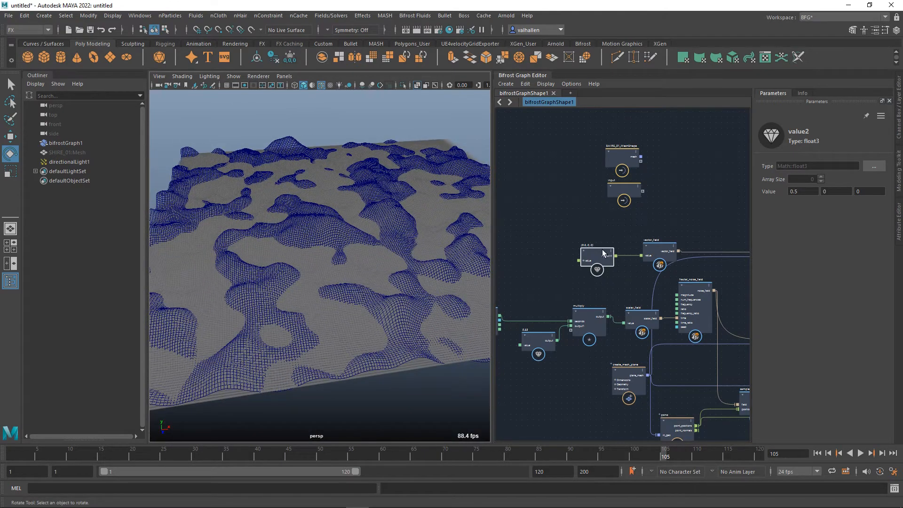
pyautogui.click(819, 454)
pyautogui.click(863, 454)
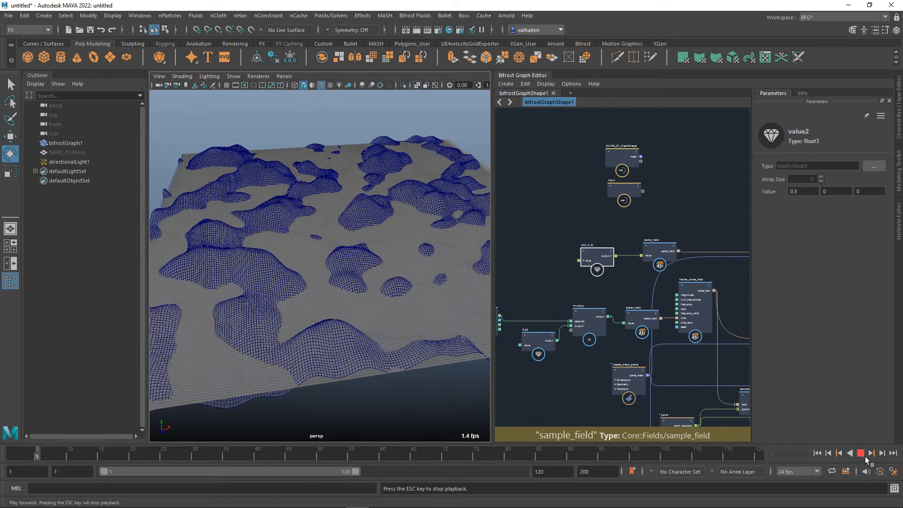
pyautogui.click(863, 454)
# Rearrange the vector_field_scope, scalar_field_scope and vector_field nodes to make room between the field nodes and their scopes.
pyautogui.moveTo(612, 294); pyautogui.dragTo(484, 297, button='middle')
pyautogui.moveTo(630, 316); pyautogui.dragTo(612, 278, button='middle')
pyautogui.scroll(2, 666, 315)
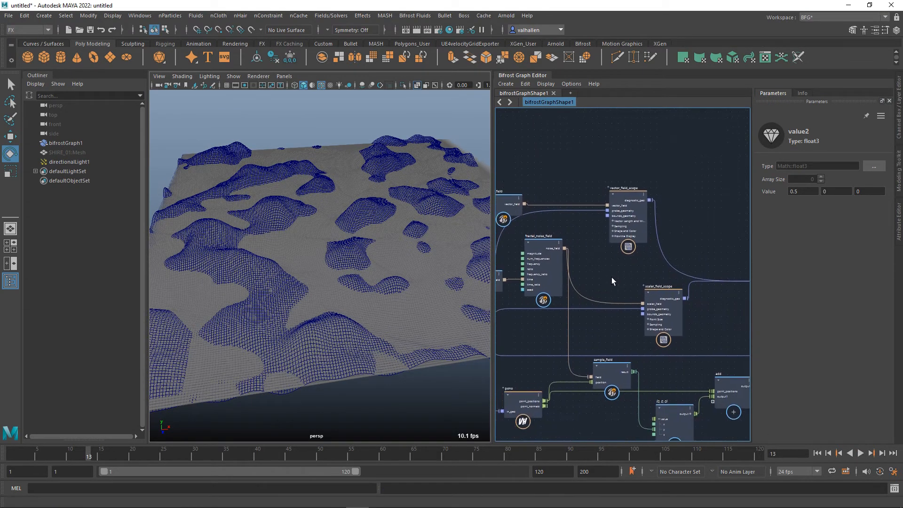
pyautogui.moveTo(666, 298)
pyautogui.mouseDown()
pyautogui.moveTo(684, 299)
pyautogui.moveTo(646, 303)
pyautogui.moveTo(652, 306)
pyautogui.mouseUp()
pyautogui.moveTo(639, 194); pyautogui.dragTo(711, 184)
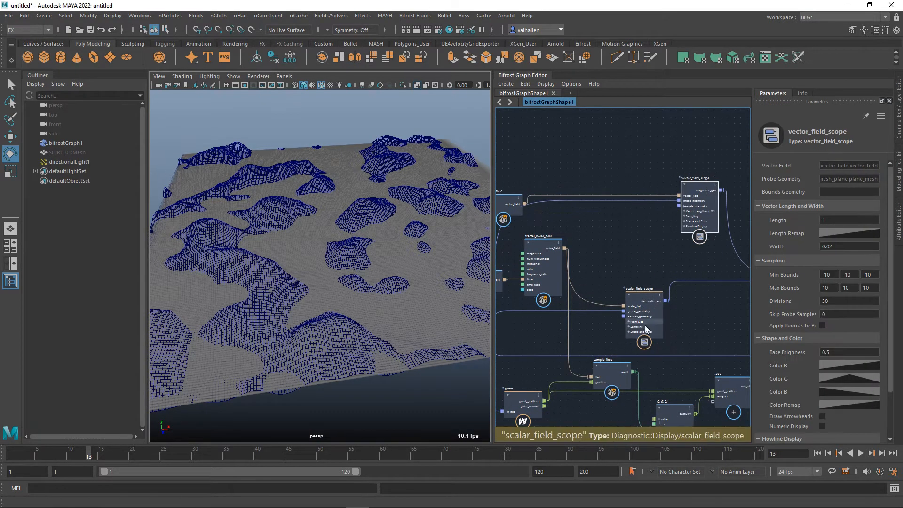
pyautogui.moveTo(649, 316); pyautogui.dragTo(707, 296)
pyautogui.moveTo(612, 258); pyautogui.dragTo(615, 267, button='middle')
pyautogui.moveTo(550, 254); pyautogui.dragTo(549, 261)
pyautogui.moveTo(523, 218); pyautogui.dragTo(552, 207)
pyautogui.moveTo(622, 261); pyautogui.dragTo(613, 268, button='middle')
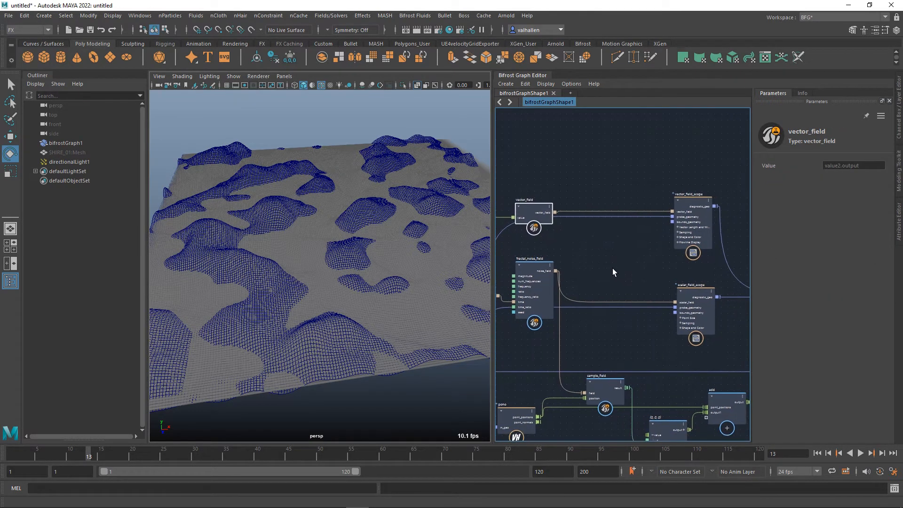
# Add an advect_field node and place it between fractal_noise_field and the scope nodes.
pyautogui.press('Tab')
pyautogui.write('advect')
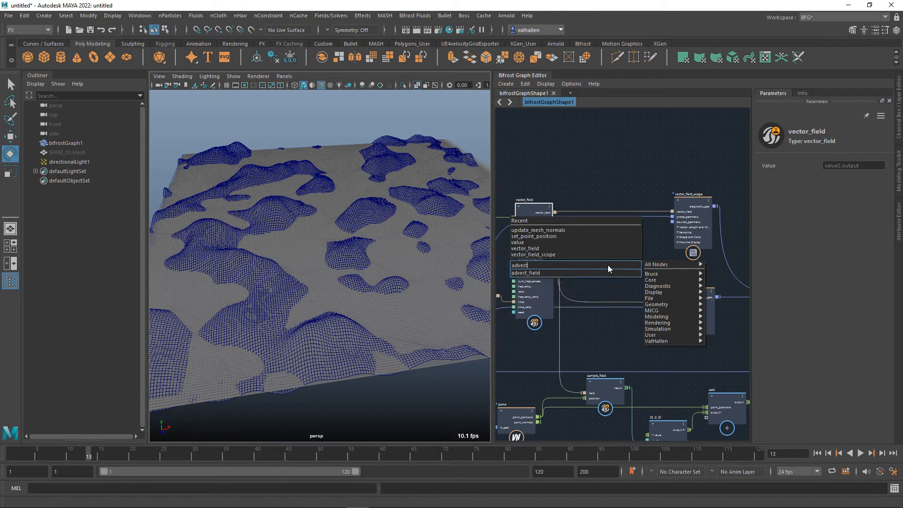
pyautogui.click(578, 273)
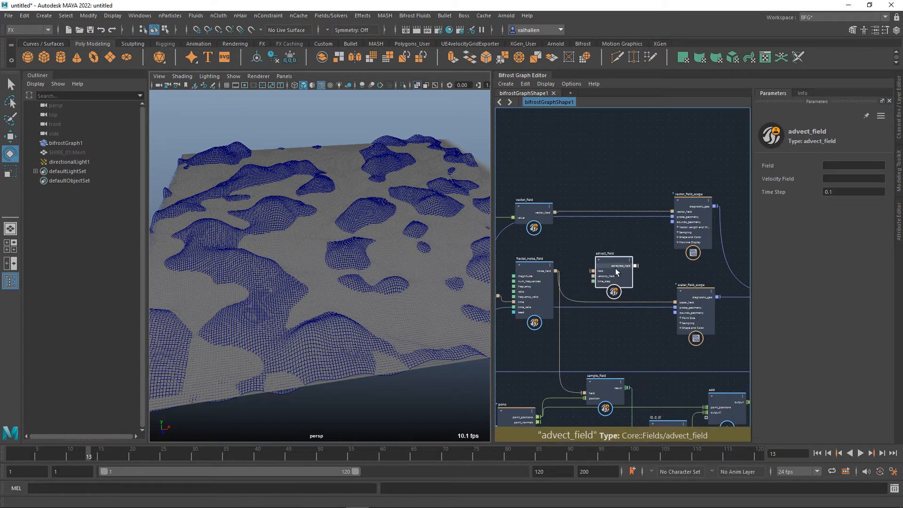
pyautogui.moveTo(616, 272); pyautogui.dragTo(614, 263)
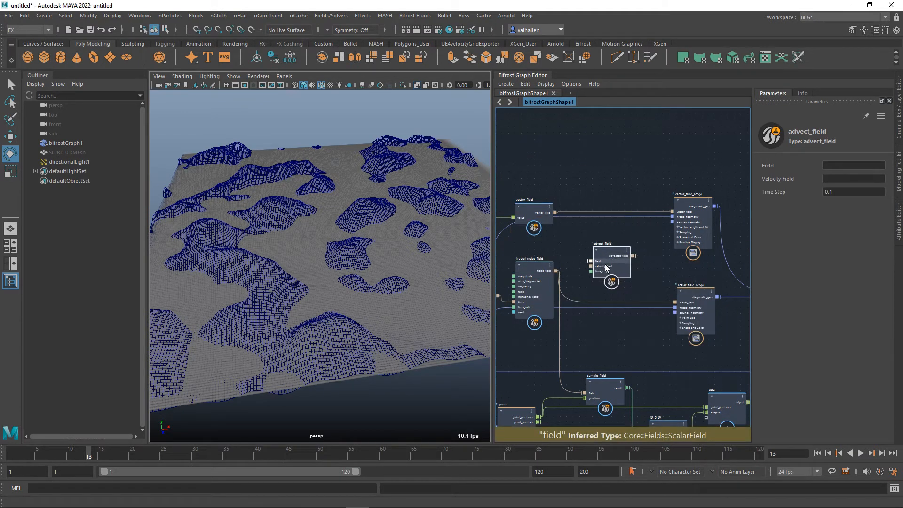
# Hide the displaced terrain mesh at the terminal node, leaving only the diagnostic display on.
pyautogui.keyDown('alt'); pyautogui.moveTo(727, 248); pyautogui.dragTo(581, 249, button='middle'); pyautogui.keyUp('alt')
pyautogui.keyDown('alt'); pyautogui.moveTo(708, 264); pyautogui.dragTo(600, 242, button='middle'); pyautogui.keyUp('alt')
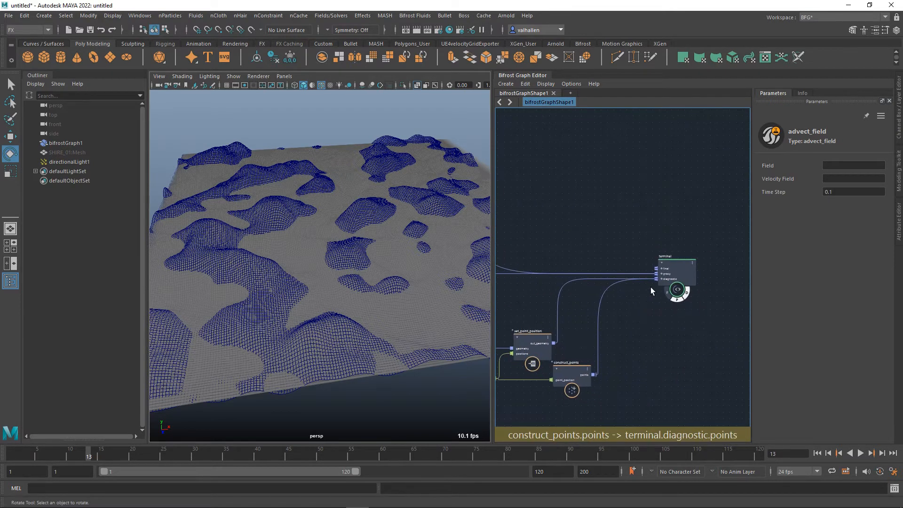
pyautogui.click(682, 306)
pyautogui.click(686, 300)
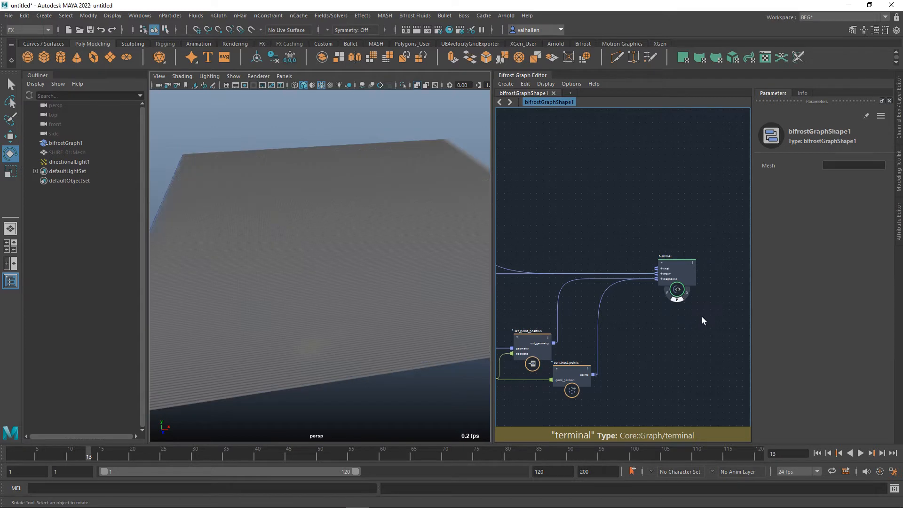
pyautogui.keyDown('alt'); pyautogui.moveTo(330, 262); pyautogui.dragTo(390, 279); pyautogui.keyUp('alt')
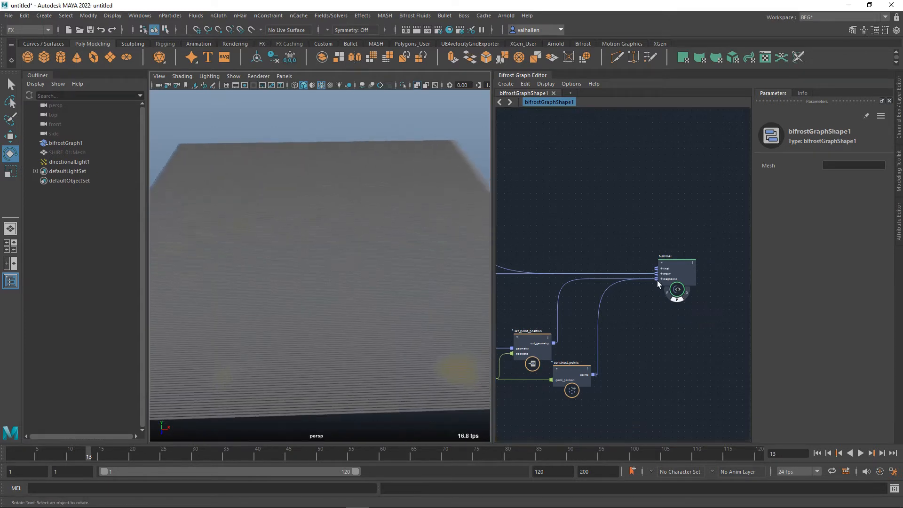
# Disconnect vector_field_scope's diagnostic output from the terminal so only the scalar field scope is displayed.
pyautogui.moveTo(539, 257); pyautogui.dragTo(681, 290, button='middle')
pyautogui.click(606, 218)
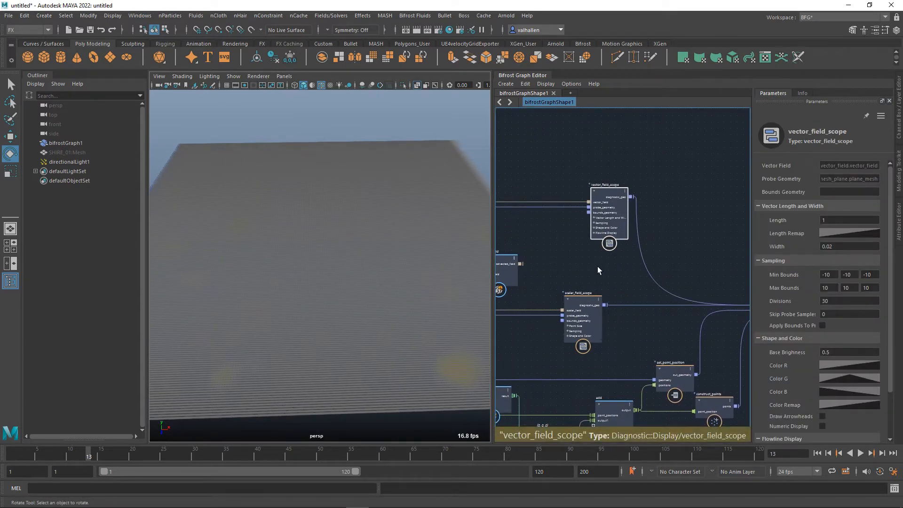
pyautogui.moveTo(598, 267); pyautogui.dragTo(699, 246, button='middle')
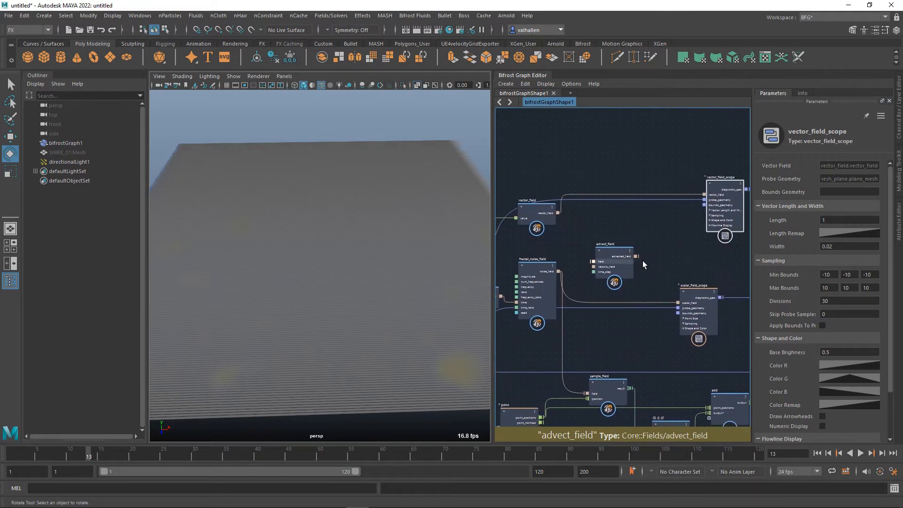
pyautogui.moveTo(645, 264); pyautogui.dragTo(616, 265, button='middle')
pyautogui.moveTo(691, 190); pyautogui.dragTo(691, 180)
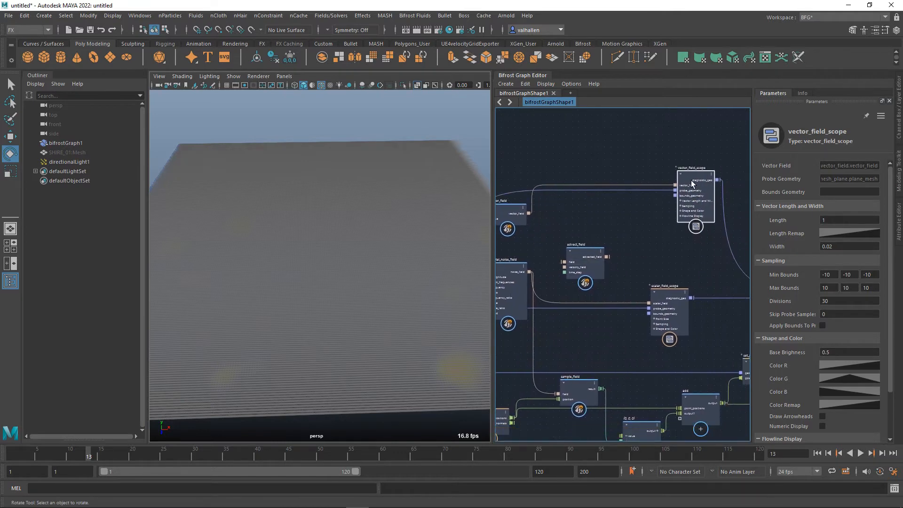
pyautogui.click(729, 214)
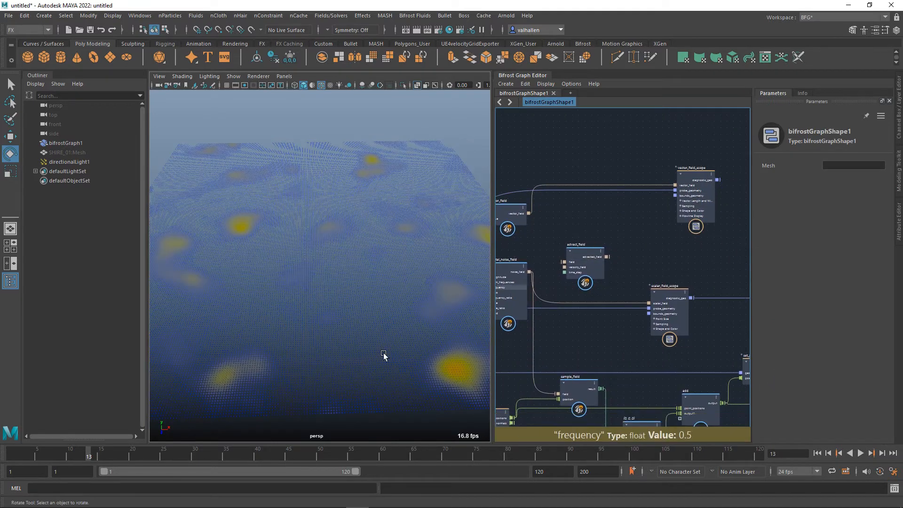
# Connect fractal_noise_field's noise_field to advect_field's field input and vector_field's output to its velocity_field input.
pyautogui.moveTo(580, 264); pyautogui.dragTo(603, 241, button='middle')
pyautogui.click(603, 241)
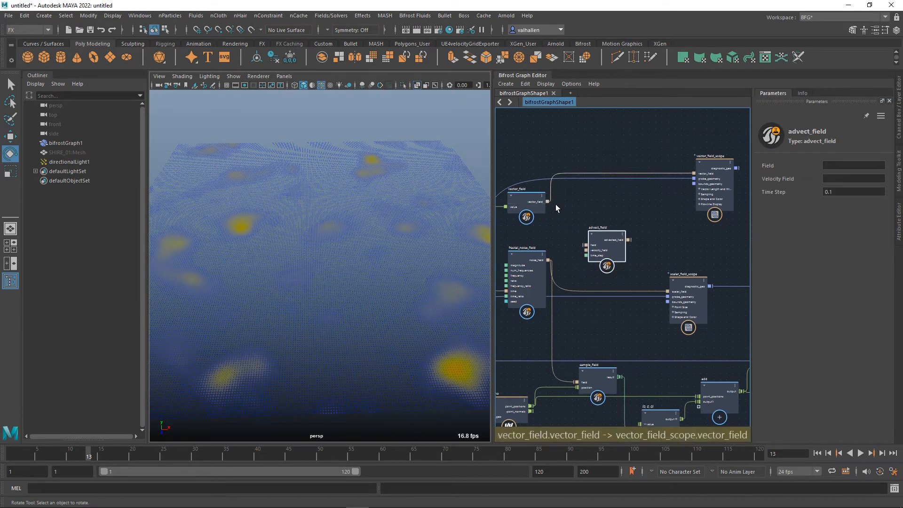
pyautogui.moveTo(549, 260); pyautogui.dragTo(645, 251)
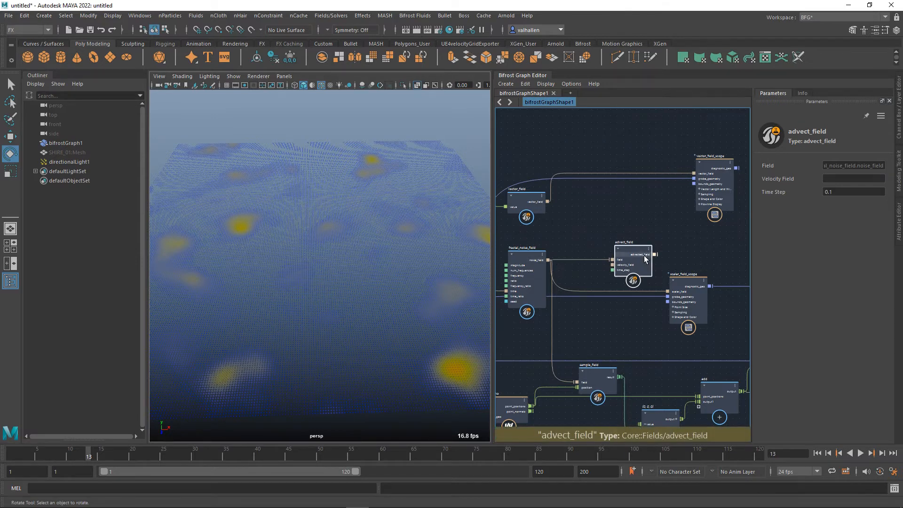
pyautogui.moveTo(646, 257); pyautogui.dragTo(650, 252)
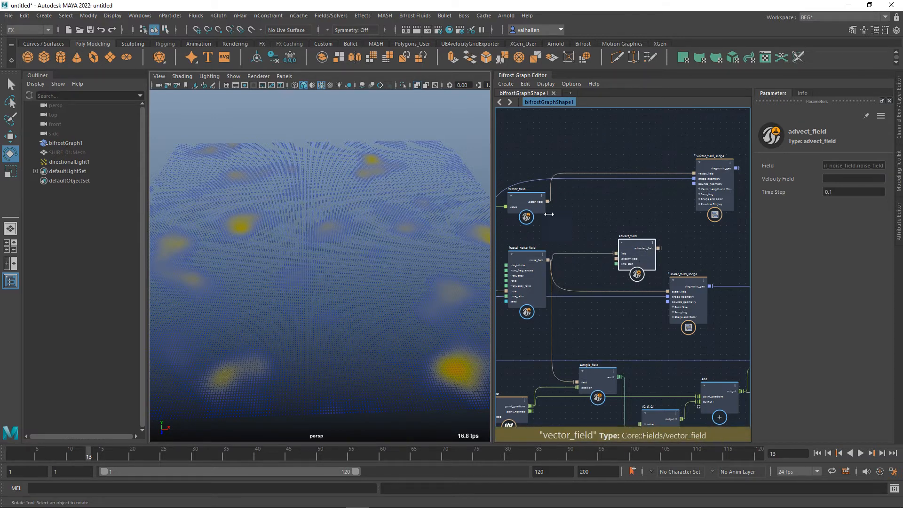
pyautogui.moveTo(549, 203); pyautogui.dragTo(625, 261)
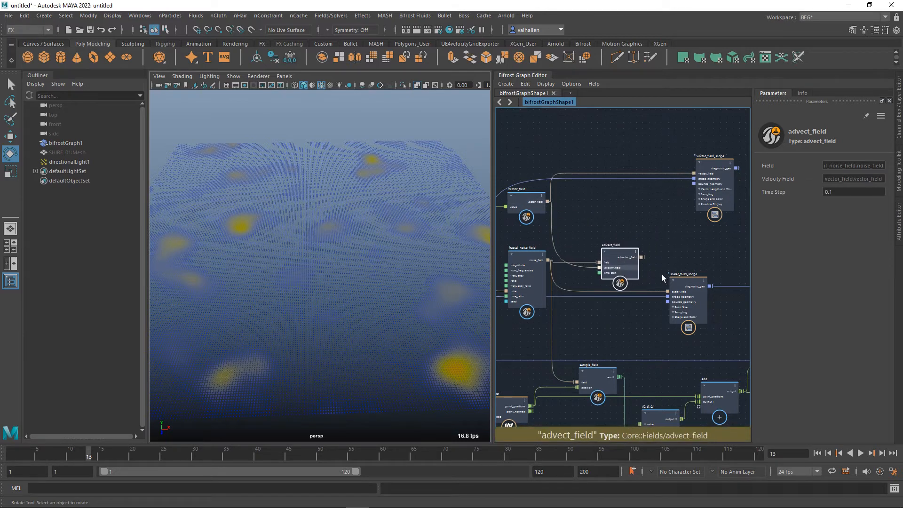
pyautogui.keyDown('alt'); pyautogui.moveTo(629, 293); pyautogui.dragTo(614, 290, button='middle'); pyautogui.keyUp('alt')
pyautogui.keyDown('alt'); pyautogui.moveTo(652, 259); pyautogui.dragTo(621, 262, button='middle'); pyautogui.keyUp('alt')
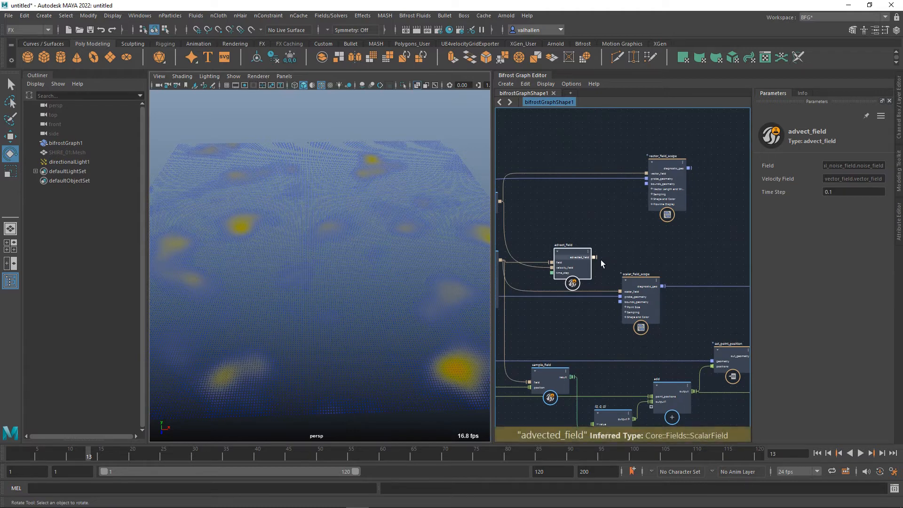
# Feed advected_field into scalar_field_scope's scalar_field input and play the animation from the first frame.
pyautogui.moveTo(595, 257); pyautogui.dragTo(622, 292)
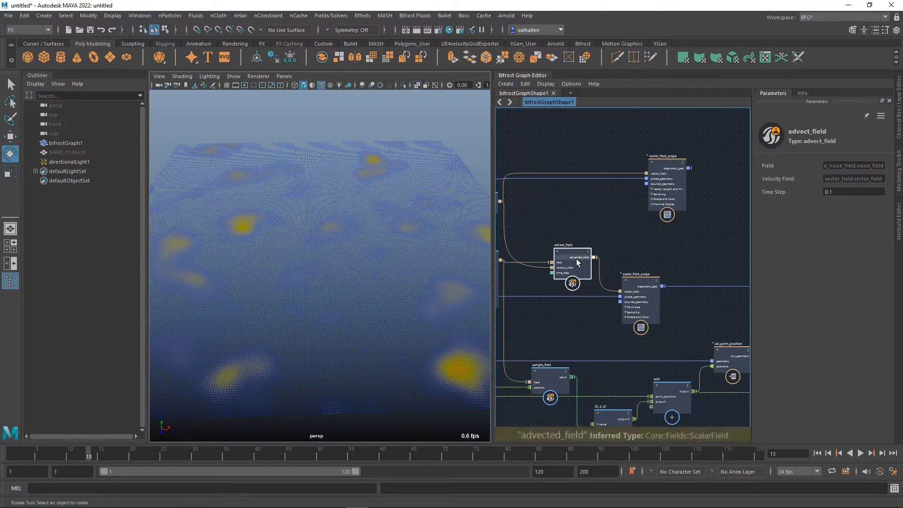
pyautogui.click(818, 454)
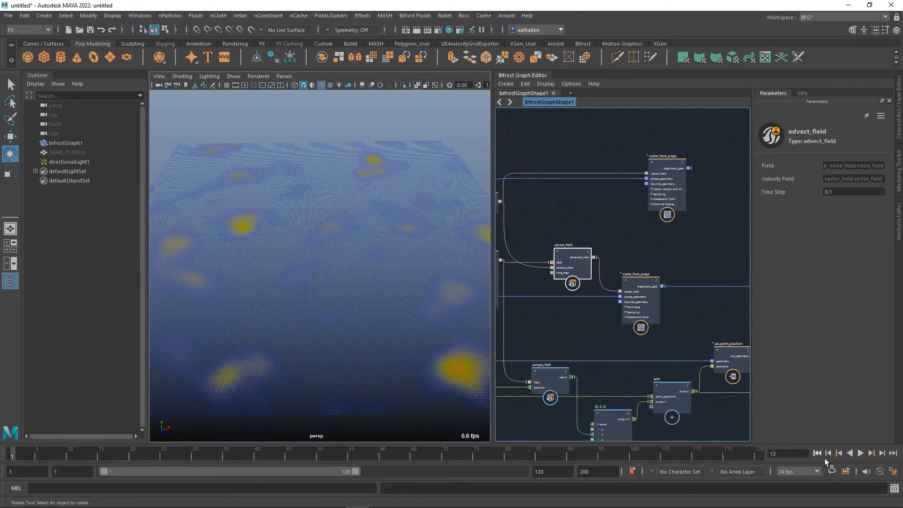
pyautogui.click(864, 454)
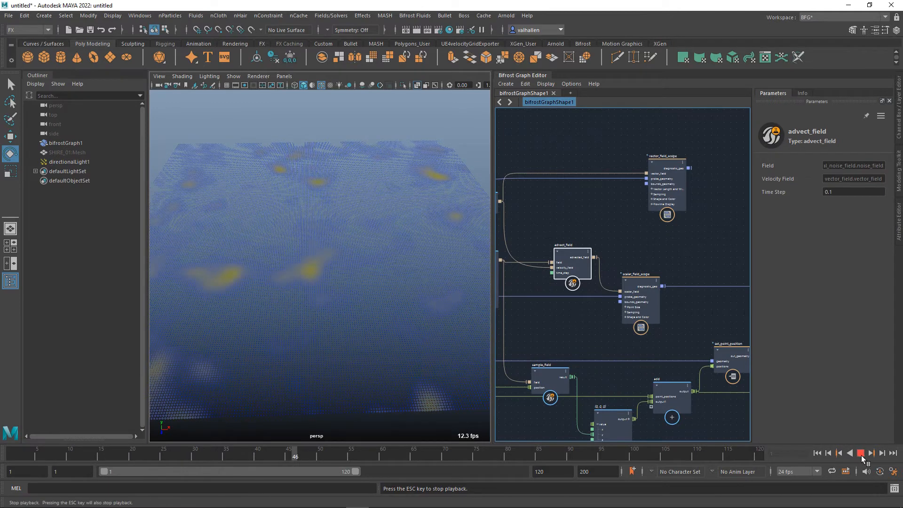
pyautogui.click(862, 457)
# Read advect_field's description of its inputs and outputs, and move the node slightly higher in the graph.
pyautogui.keyDown('alt'); pyautogui.moveTo(602, 254); pyautogui.dragTo(635, 254, button='middle'); pyautogui.keyUp('alt')
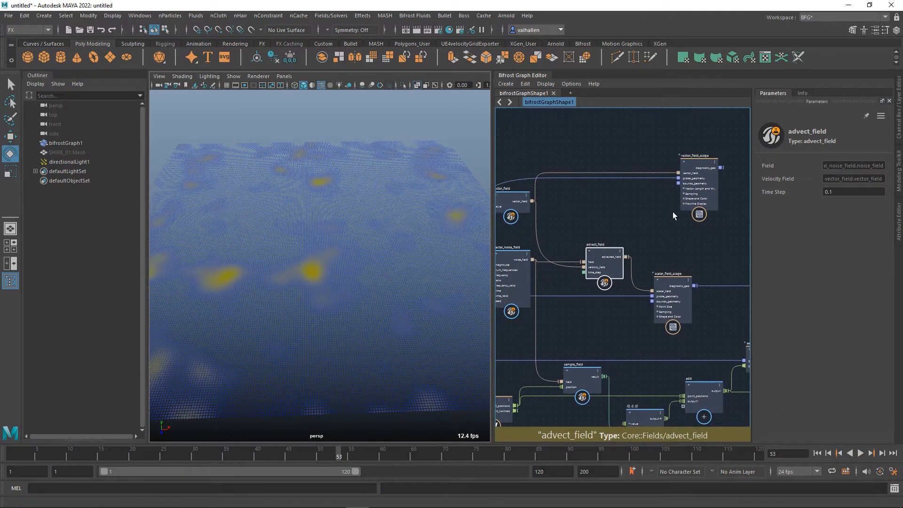
pyautogui.click(807, 94)
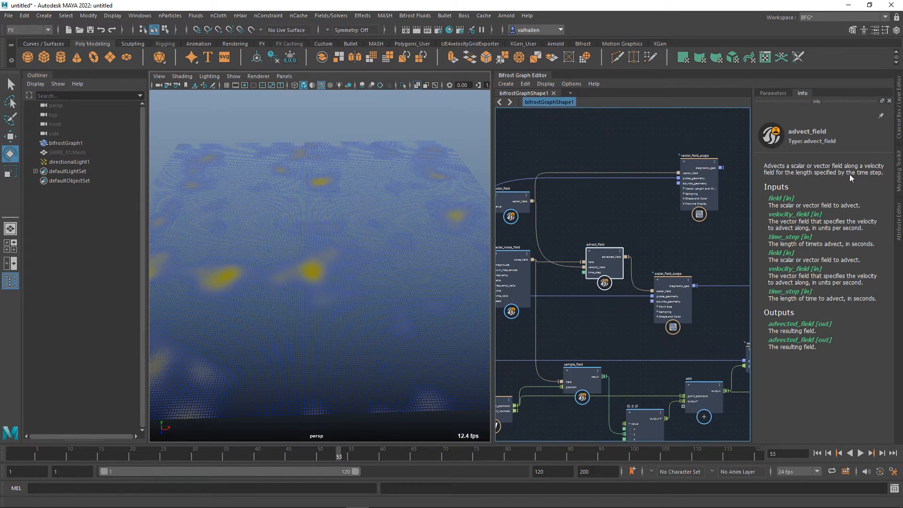
pyautogui.keyDown('alt'); pyautogui.moveTo(666, 222); pyautogui.dragTo(701, 206, button='middle'); pyautogui.keyUp('alt')
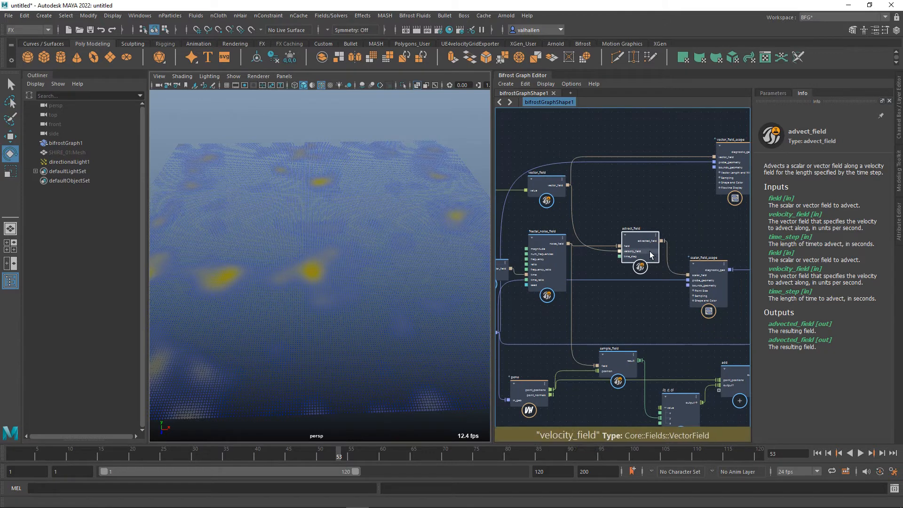
pyautogui.moveTo(651, 236); pyautogui.dragTo(656, 229)
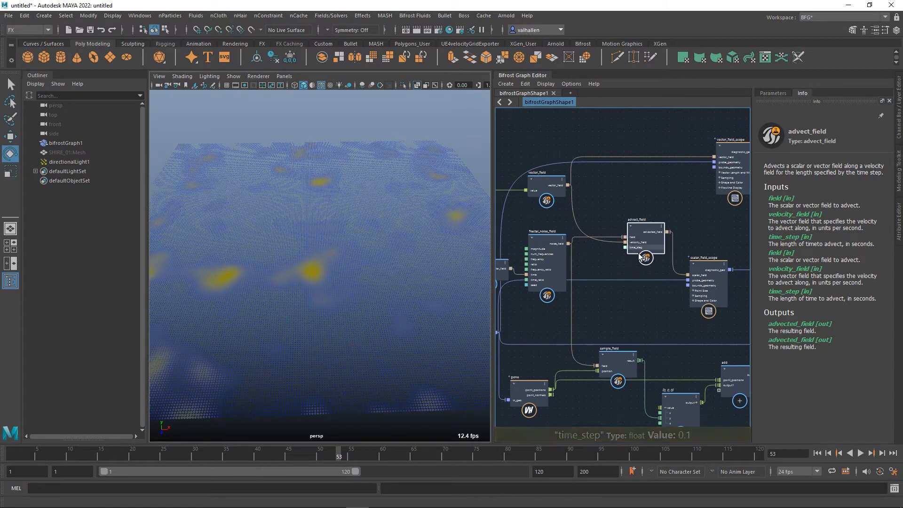
# Try a Time Step of 0.6 on advect_field and restore it to 0.1.
pyautogui.click(774, 94)
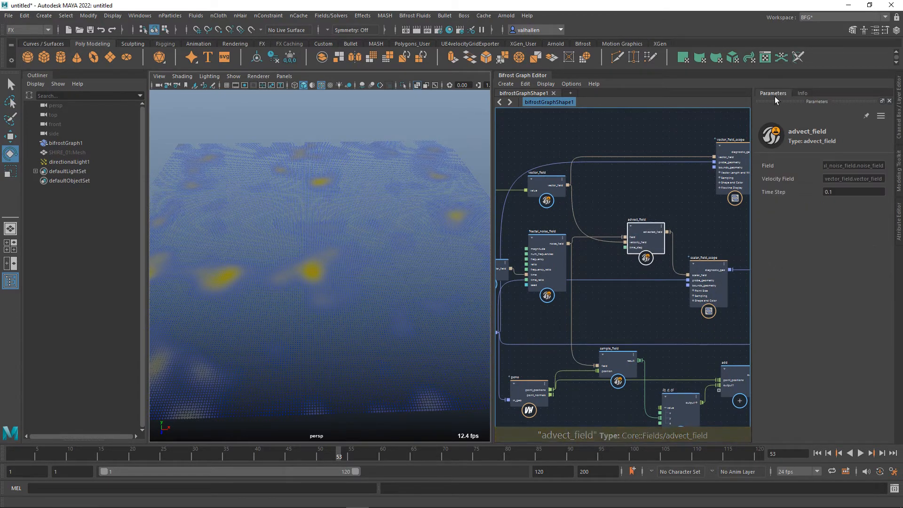
pyautogui.click(835, 192)
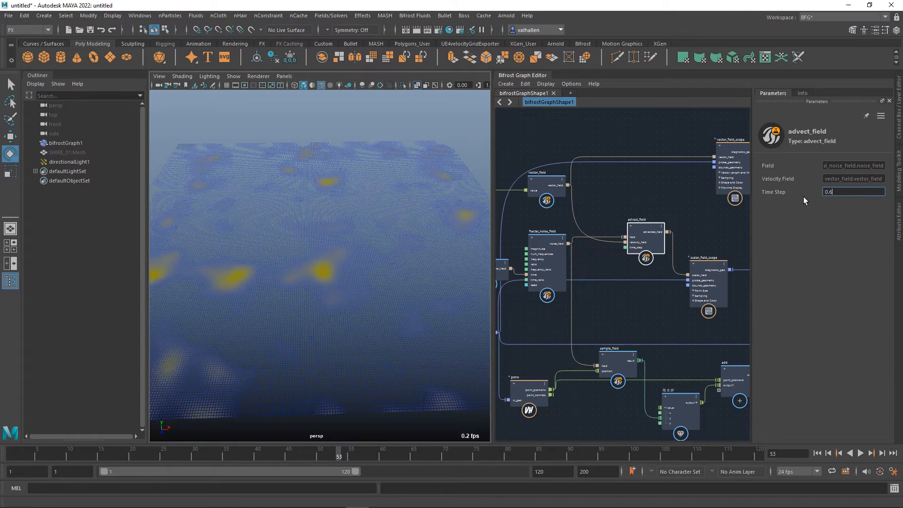
pyautogui.write('1')
pyautogui.press('Return')
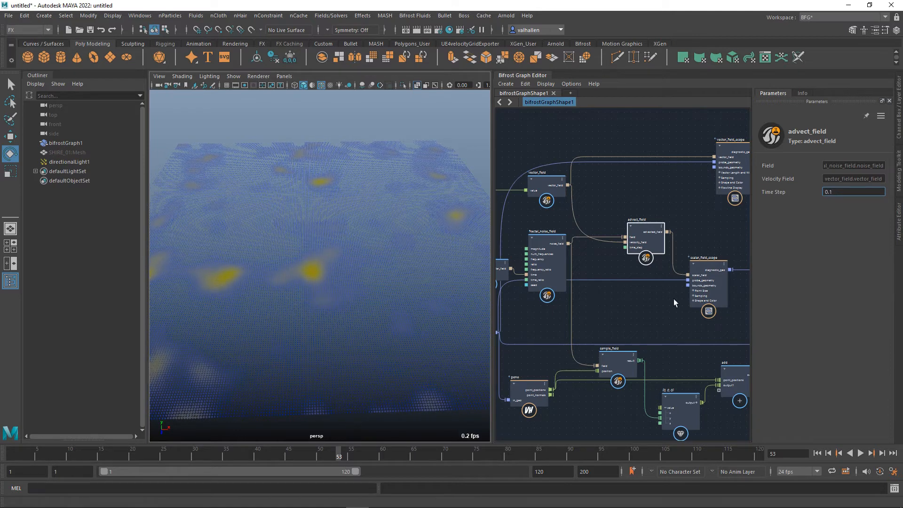
pyautogui.keyDown('alt'); pyautogui.moveTo(600, 347); pyautogui.dragTo(806, 318, button='middle'); pyautogui.keyUp('alt')
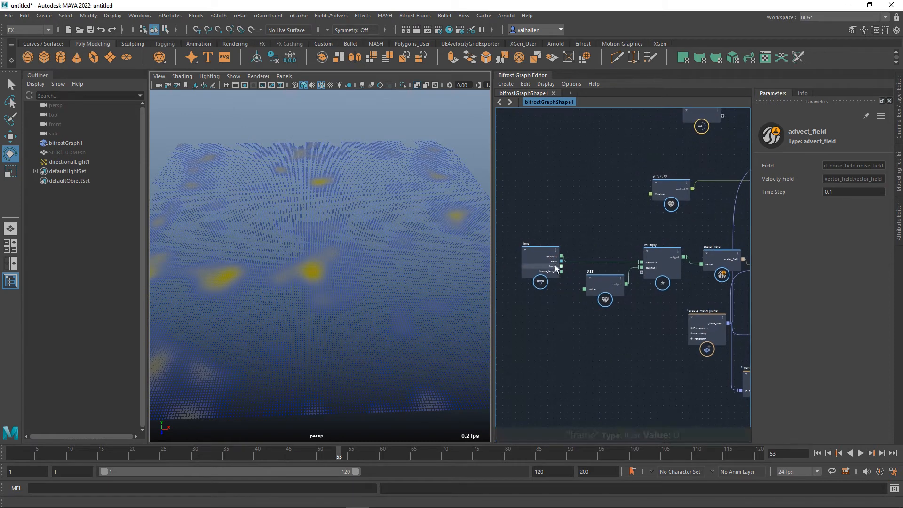
pyautogui.keyDown('alt'); pyautogui.moveTo(691, 294); pyautogui.dragTo(584, 308, button='middle'); pyautogui.keyUp('alt')
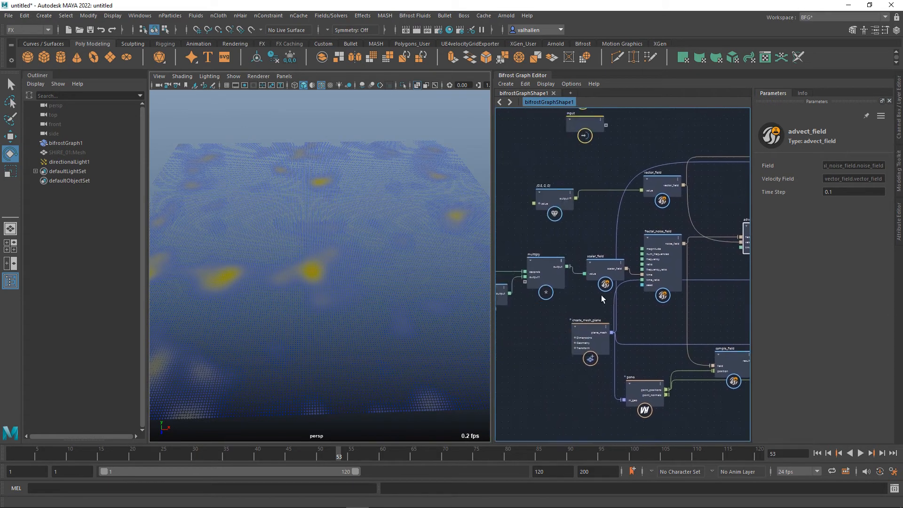
# Try multiply's output as the source of advect_field's time_step input and play the animation from the first frame.
pyautogui.keyDown('alt'); pyautogui.moveTo(749, 265); pyautogui.dragTo(706, 273, button='middle'); pyautogui.keyUp('alt')
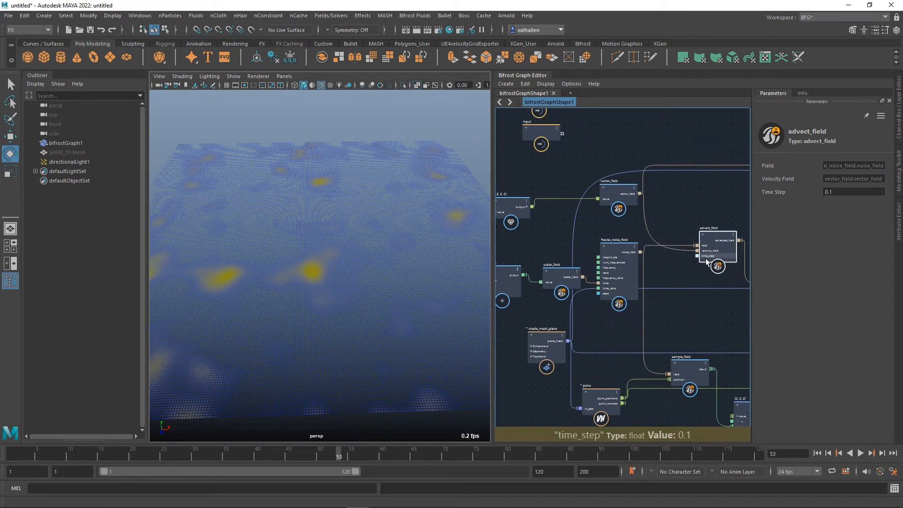
pyautogui.moveTo(703, 257); pyautogui.dragTo(657, 255)
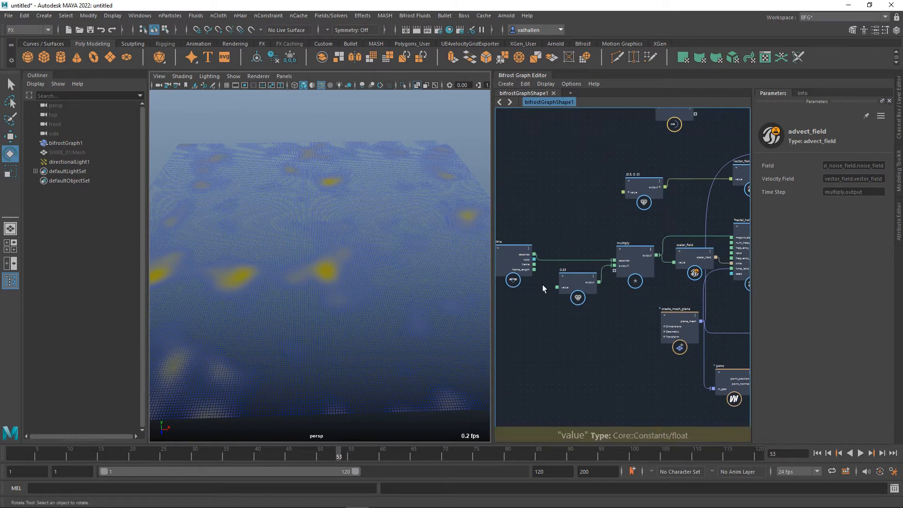
pyautogui.keyDown('alt'); pyautogui.moveTo(571, 239); pyautogui.dragTo(591, 247, button='middle'); pyautogui.keyUp('alt')
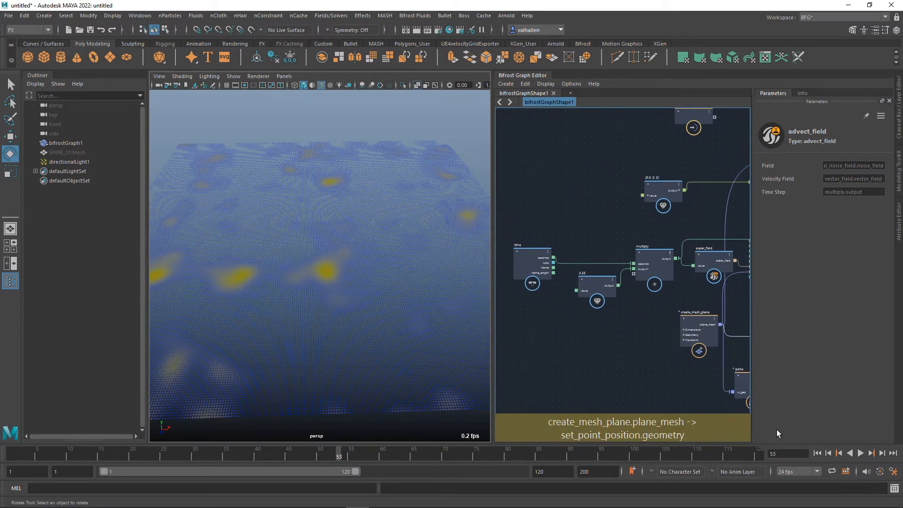
pyautogui.click(818, 454)
pyautogui.click(863, 455)
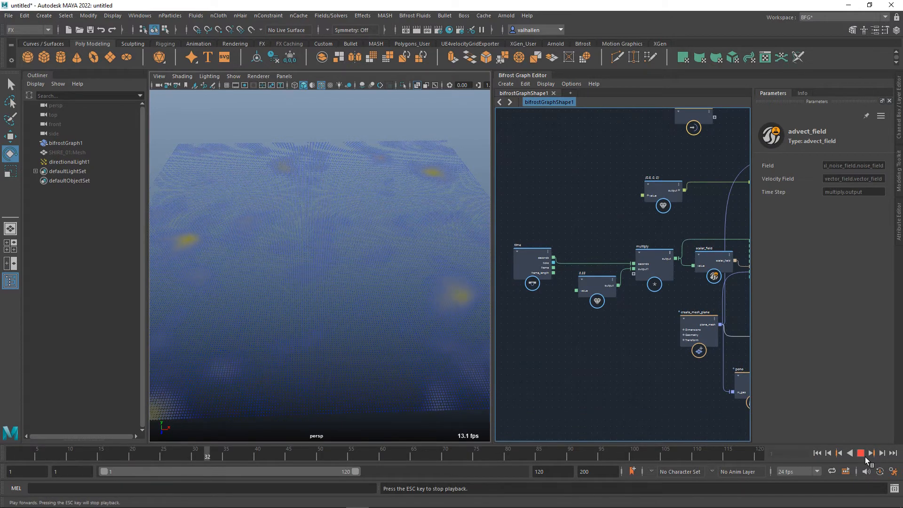
# Set the float value node feeding multiply to 2 during playback, and stop the animation.
pyautogui.click(585, 278)
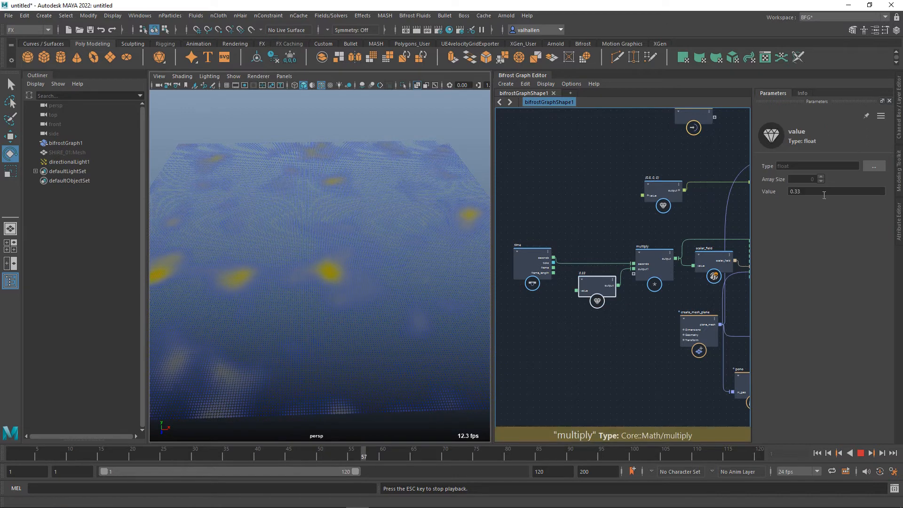
pyautogui.moveTo(822, 192); pyautogui.dragTo(753, 193)
pyautogui.write('2')
pyautogui.press('Return')
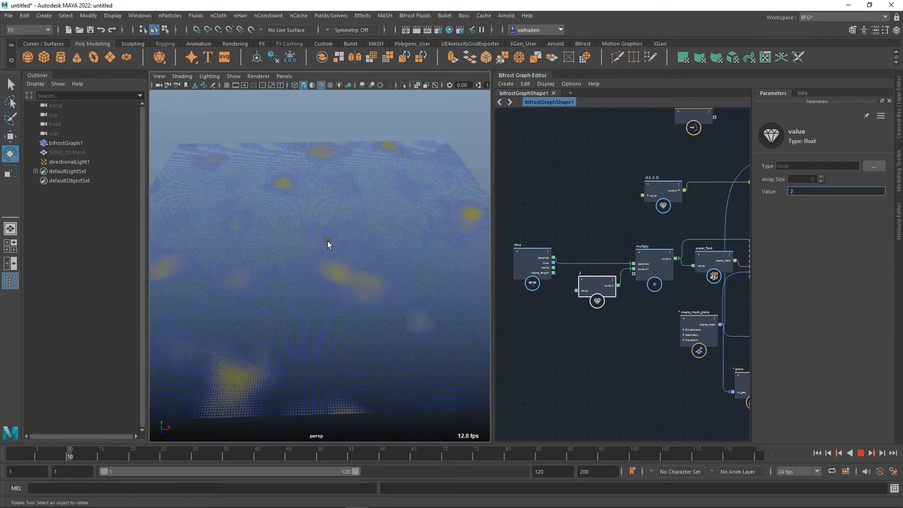
pyautogui.keyDown('alt'); pyautogui.moveTo(623, 348); pyautogui.dragTo(616, 356, button='middle'); pyautogui.keyUp('alt')
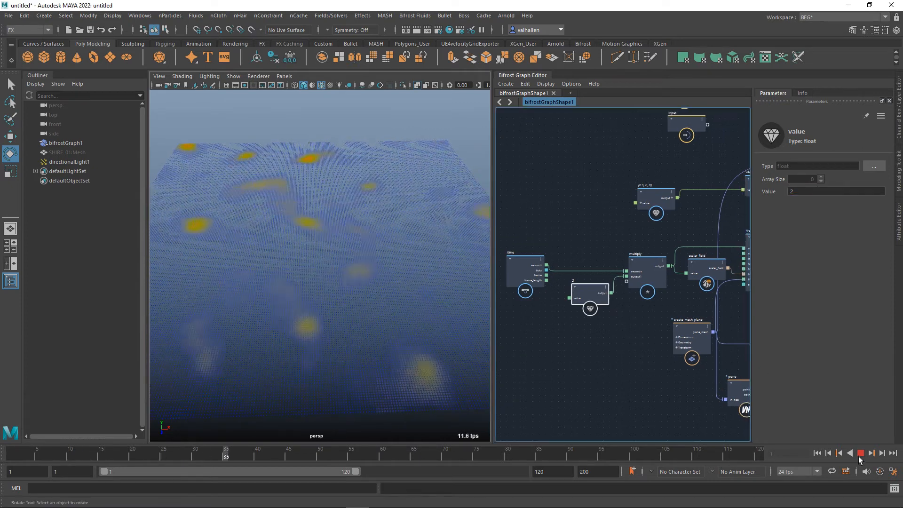
pyautogui.click(860, 456)
# Connect the time node's seconds output to advect_field's time_step input, play the animation from the first frame and stop it.
pyautogui.keyDown('alt'); pyautogui.moveTo(649, 309); pyautogui.dragTo(532, 326, button='middle'); pyautogui.keyUp('alt')
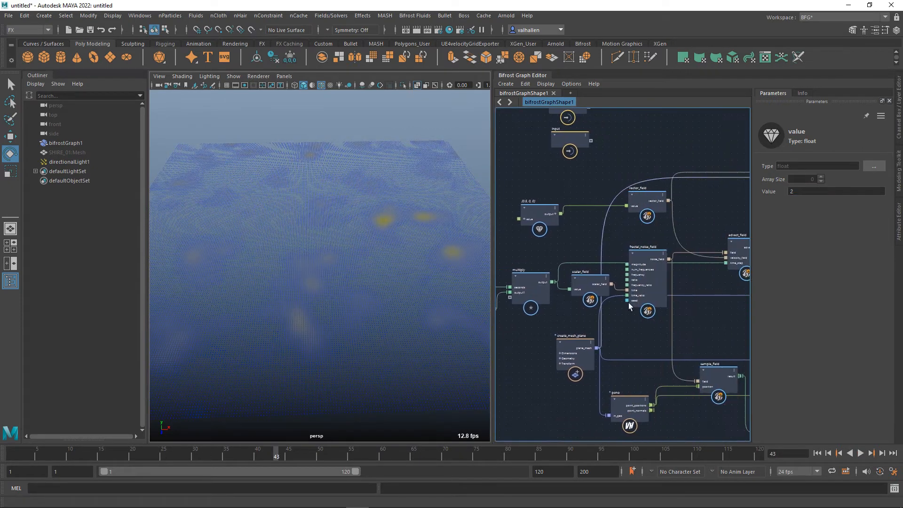
pyautogui.click(644, 264)
pyautogui.moveTo(643, 265); pyautogui.dragTo(644, 259)
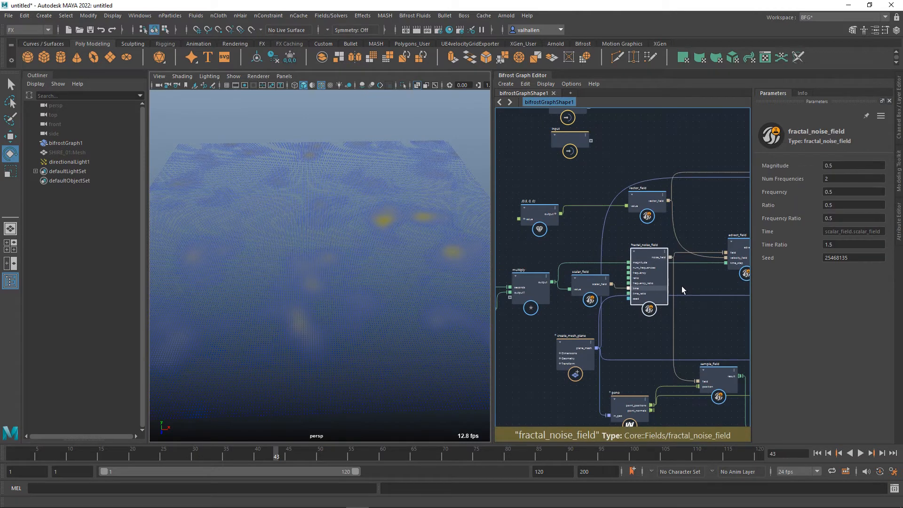
pyautogui.keyDown('alt'); pyautogui.moveTo(610, 314); pyautogui.dragTo(672, 314, button='middle'); pyautogui.keyUp('alt')
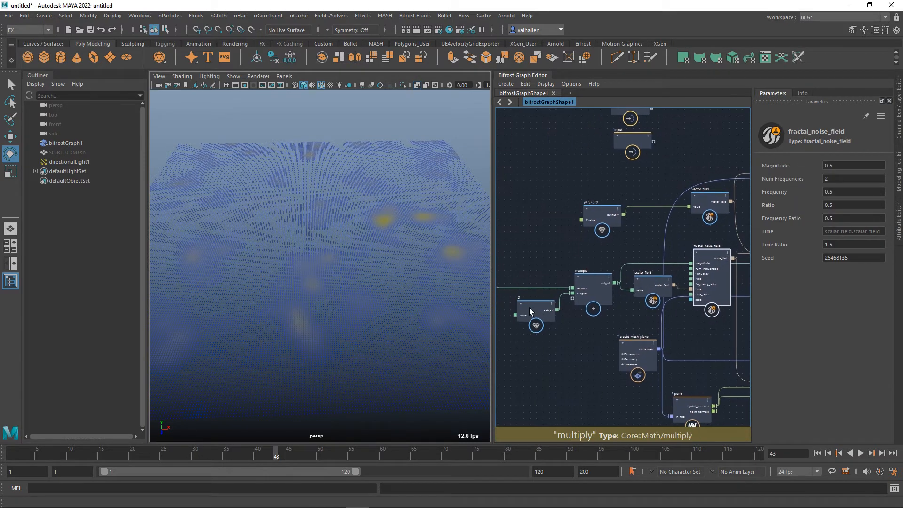
pyautogui.moveTo(563, 324)
pyautogui.keyDown('alt'); pyautogui.mouseDown(button='middle')
pyautogui.moveTo(635, 334)
pyautogui.moveTo(574, 330)
pyautogui.mouseUp(button='middle'); pyautogui.keyUp('alt')
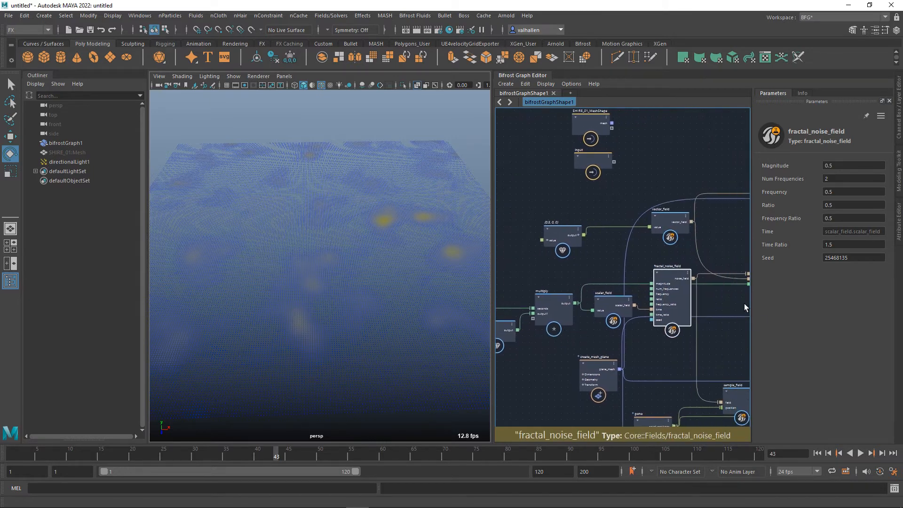
pyautogui.keyDown('alt'); pyautogui.moveTo(745, 304); pyautogui.dragTo(710, 303, button='middle'); pyautogui.keyUp('alt')
pyautogui.moveTo(708, 286); pyautogui.dragTo(591, 306)
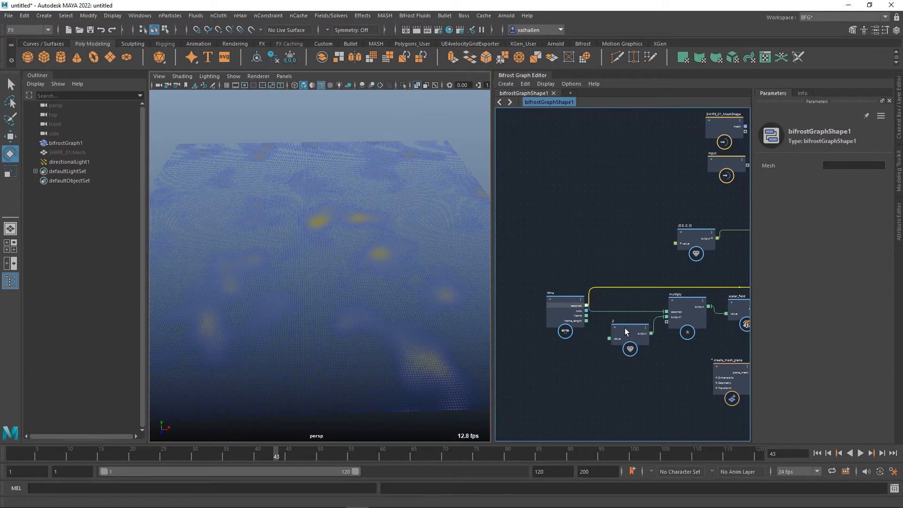
pyautogui.click(821, 455)
pyautogui.click(862, 455)
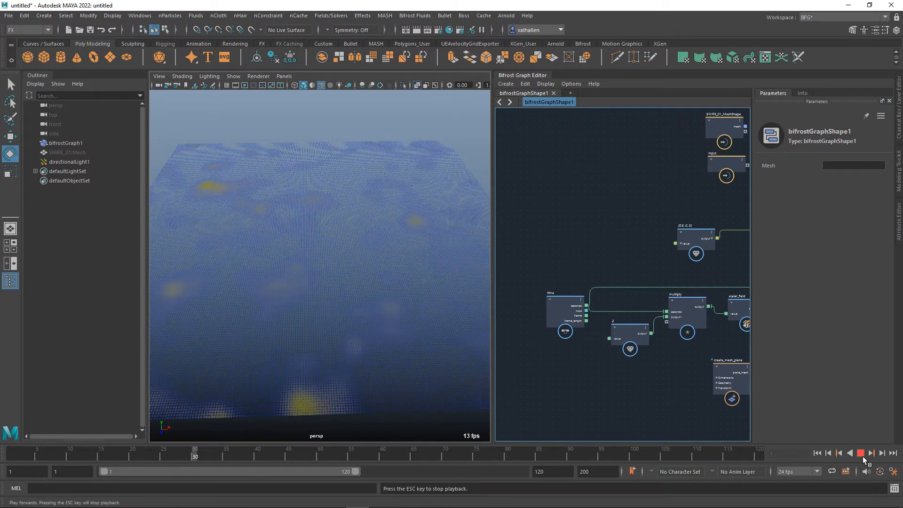
pyautogui.click(863, 454)
# Try the time node's frame output as the source of advect_field's time_step input, play the animation and stop it.
pyautogui.press('a')
pyautogui.keyDown('alt'); pyautogui.moveTo(480, 404); pyautogui.dragTo(464, 405, button='middle'); pyautogui.keyUp('alt')
pyautogui.scroll(3, 671, 355)
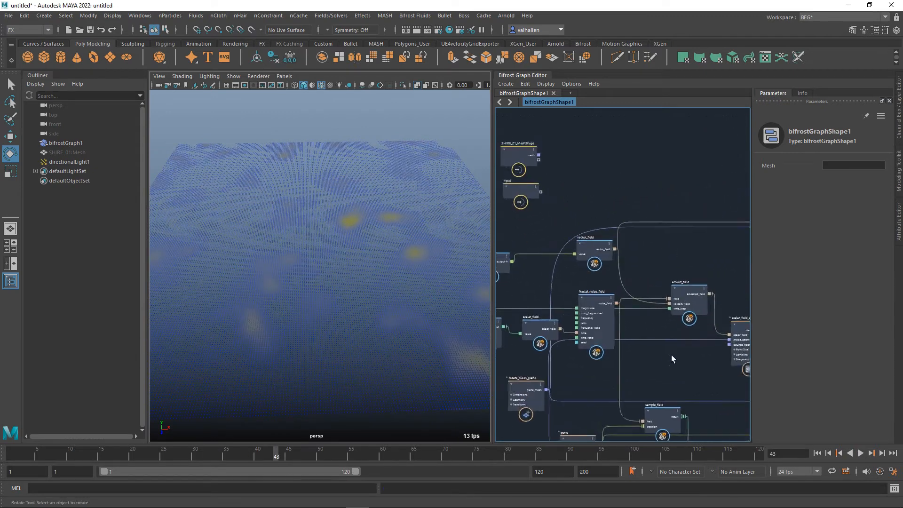
pyautogui.keyDown('alt'); pyautogui.moveTo(641, 358); pyautogui.dragTo(830, 327, button='middle'); pyautogui.keyUp('alt')
pyautogui.moveTo(597, 294); pyautogui.dragTo(652, 286)
pyautogui.keyDown('alt'); pyautogui.moveTo(691, 269); pyautogui.dragTo(433, 304, button='middle'); pyautogui.keyUp('alt')
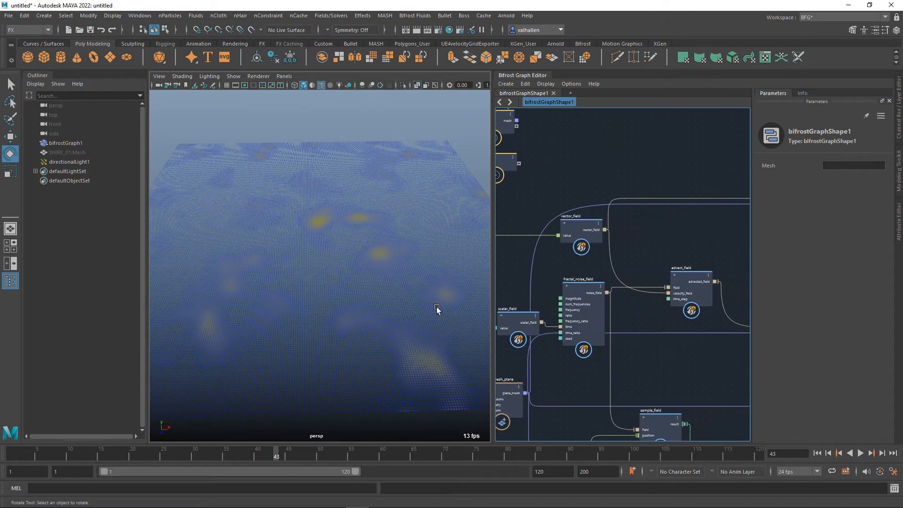
pyautogui.click(672, 300)
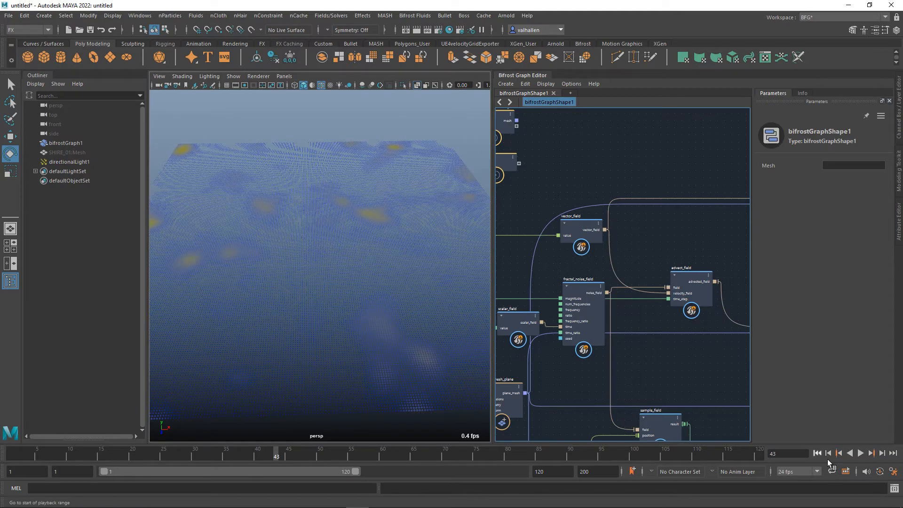
pyautogui.click(861, 454)
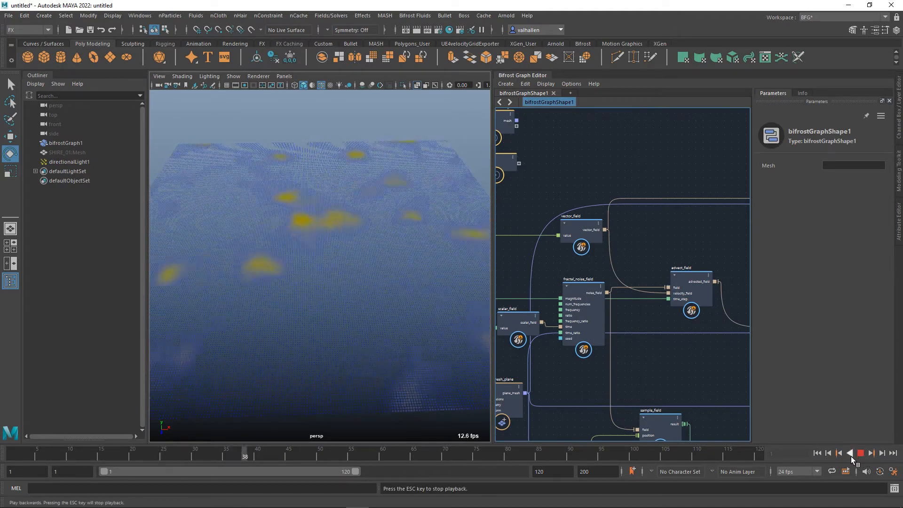
pyautogui.keyDown('alt'); pyautogui.moveTo(625, 382); pyautogui.dragTo(743, 381, button='middle'); pyautogui.keyUp('alt')
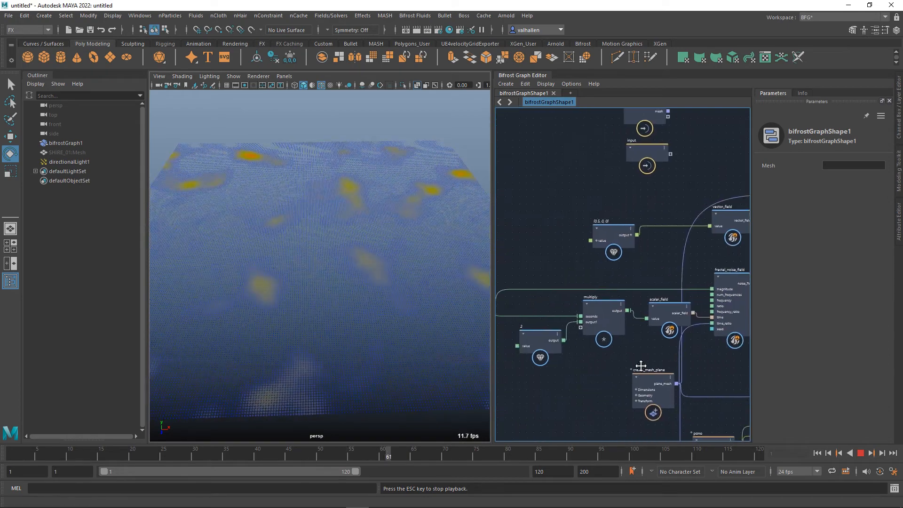
pyautogui.keyDown('alt'); pyautogui.moveTo(641, 367); pyautogui.dragTo(699, 366, button='middle'); pyautogui.keyUp('alt')
pyautogui.keyDown('alt'); pyautogui.moveTo(696, 274); pyautogui.dragTo(614, 299, button='middle'); pyautogui.keyUp('alt')
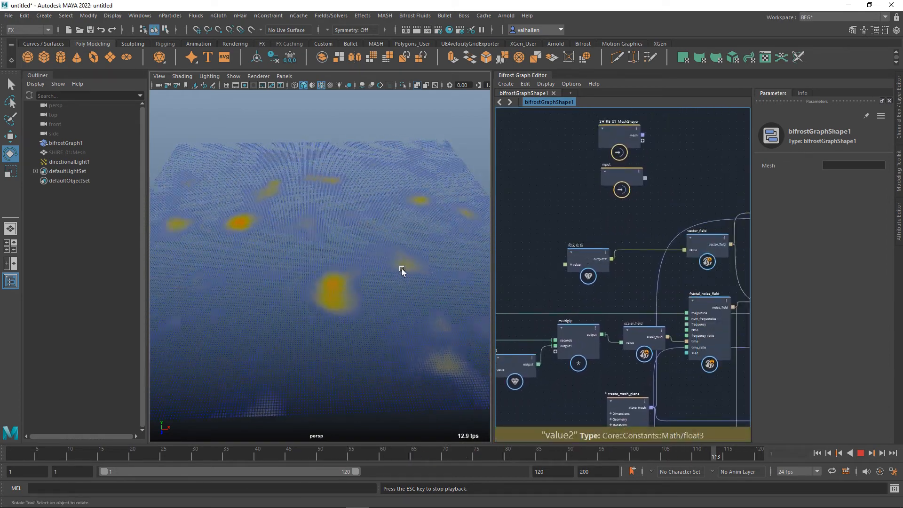
pyautogui.keyDown('alt'); pyautogui.moveTo(589, 303); pyautogui.dragTo(631, 319, button='middle'); pyautogui.keyUp('alt')
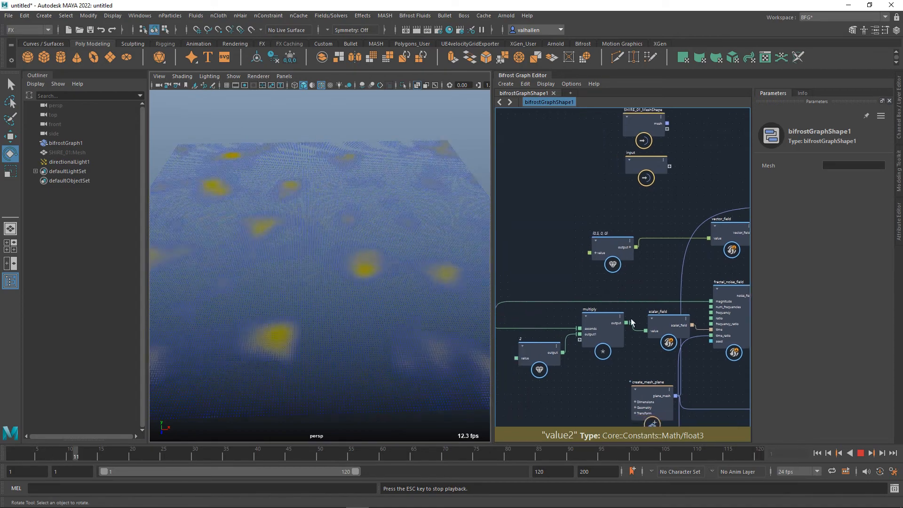
pyautogui.click(861, 453)
# Set the X component of the float3 value feeding vector_field to 1.
pyautogui.click(631, 257)
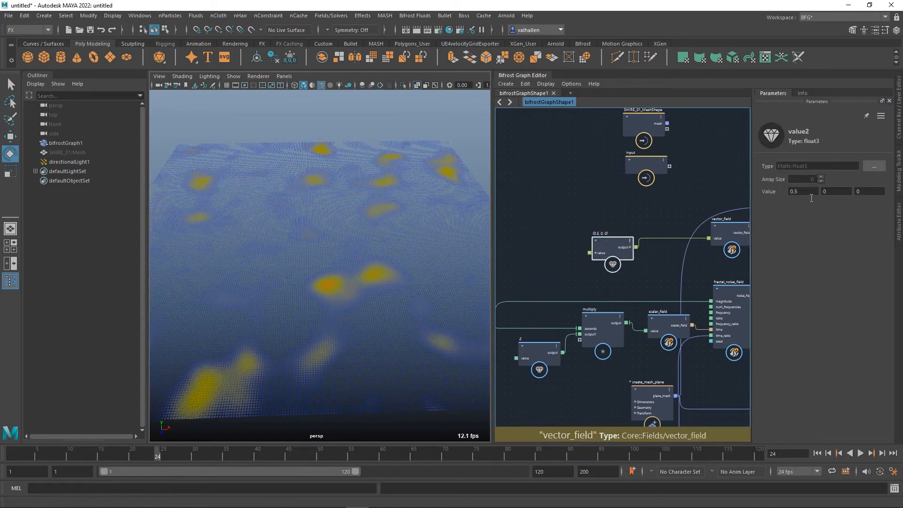
pyautogui.click(810, 193)
pyautogui.write('1')
pyautogui.press('Return')
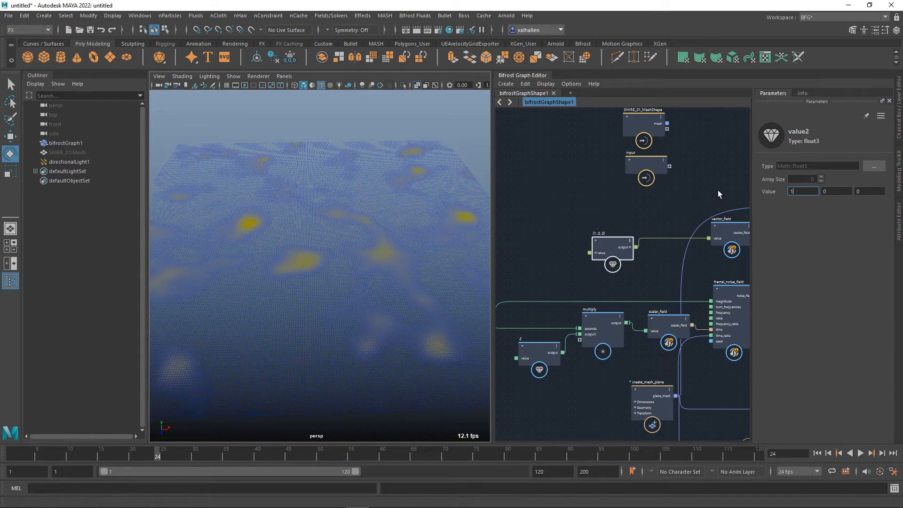
# Reconnect advect_field's time_step input to the time node's seconds output and play the animation from the first frame.
pyautogui.keyDown('alt'); pyautogui.moveTo(555, 284); pyautogui.dragTo(543, 305, button='middle'); pyautogui.keyUp('alt')
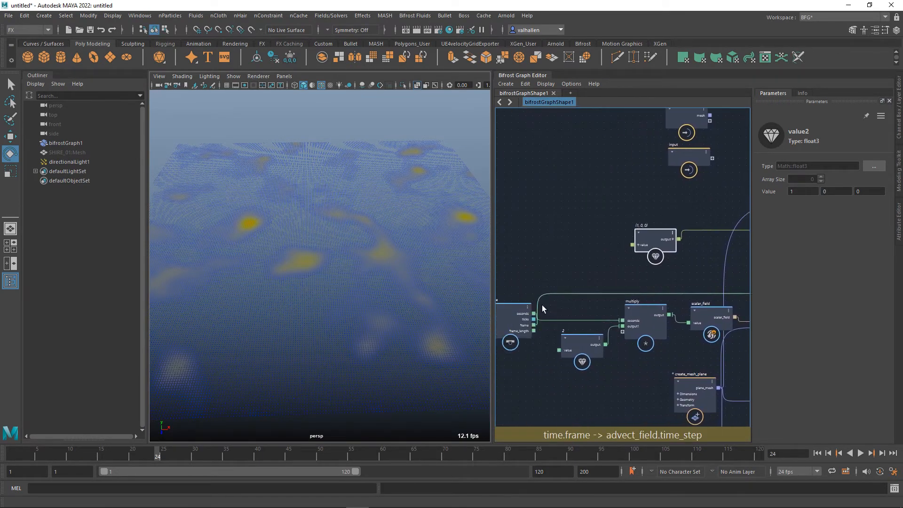
pyautogui.click(544, 310)
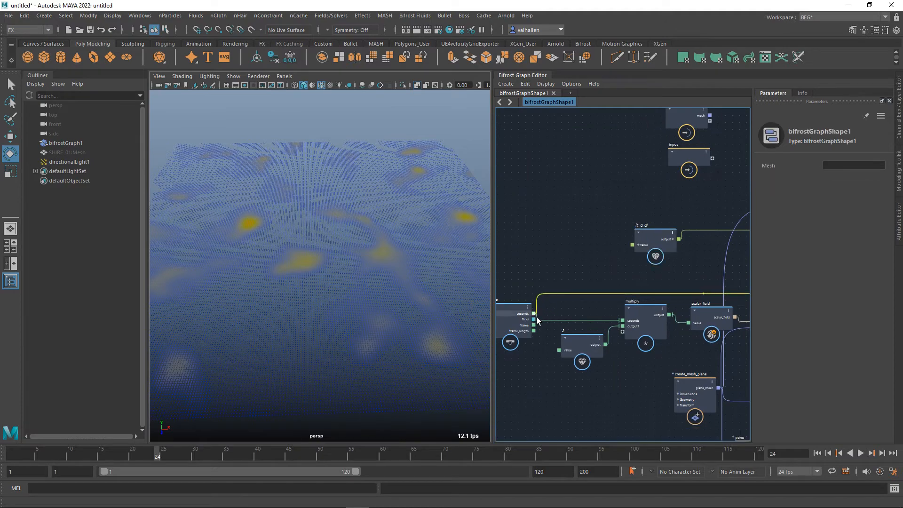
pyautogui.click(819, 454)
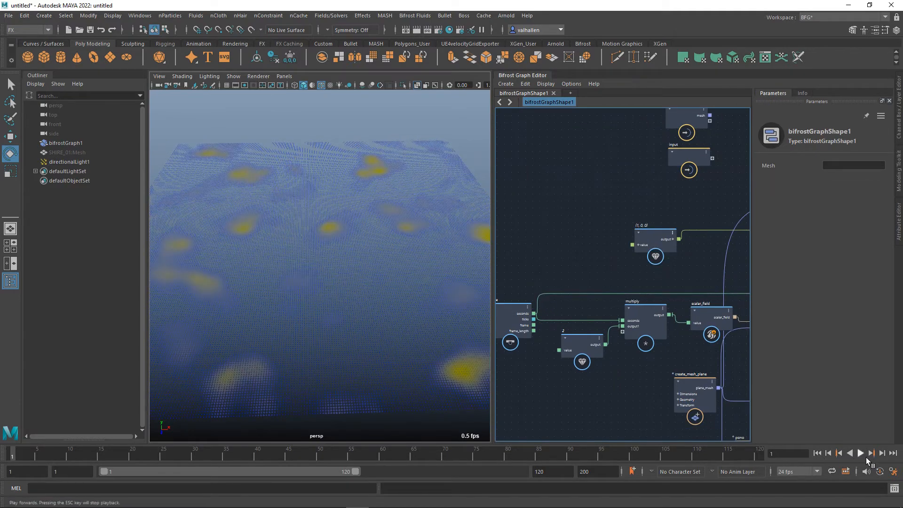
pyautogui.click(861, 454)
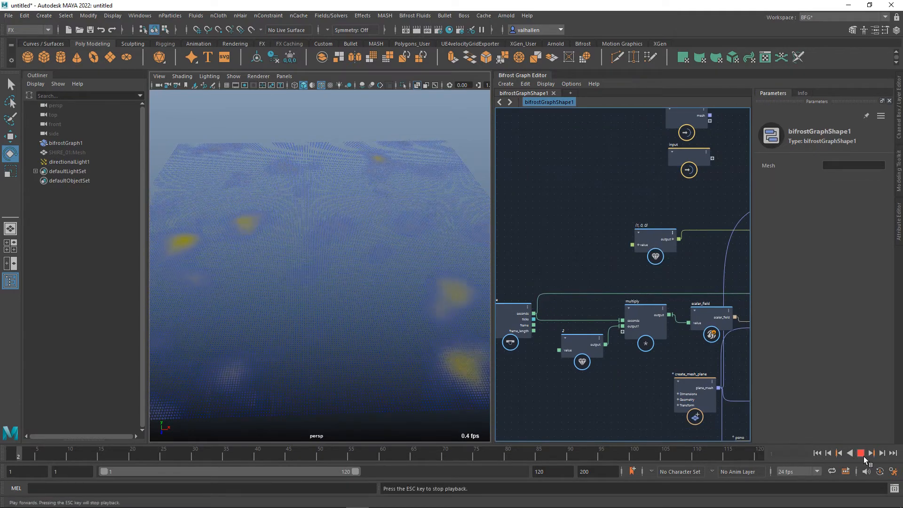
# Set the X component of the float3 value feeding vector_field to 5 during playback.
pyautogui.click(662, 237)
pyautogui.click(803, 191)
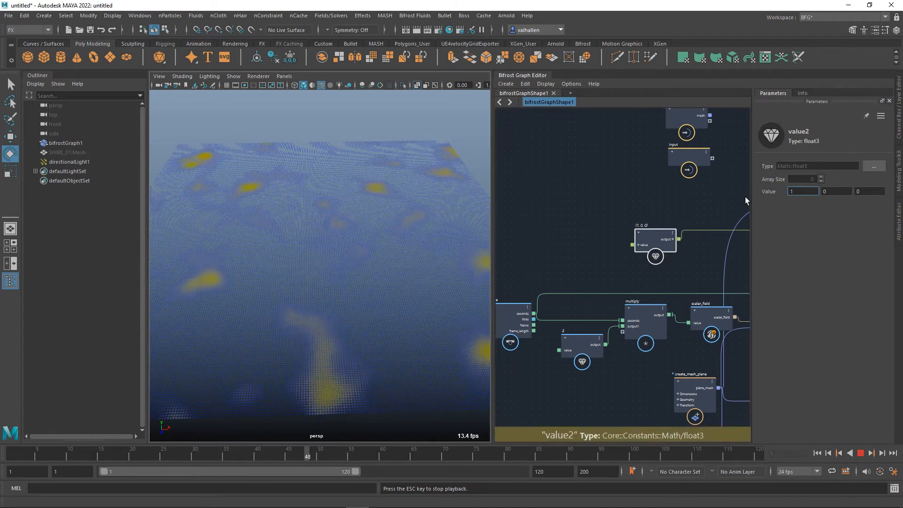
pyautogui.press('BackSpace')
pyautogui.write('5')
pyautogui.press('Return')
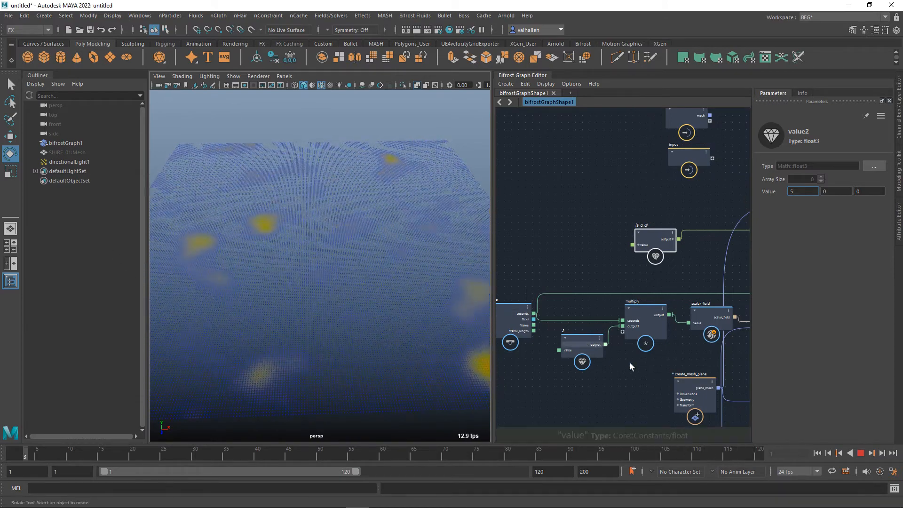
# Try 4 for the float value feeding multiply during playback, and settle on 0.5.
pyautogui.moveTo(666, 359)
pyautogui.mouseDown(button='middle')
pyautogui.moveTo(651, 363)
pyautogui.moveTo(664, 356)
pyautogui.mouseUp(button='middle')
pyautogui.click(591, 350)
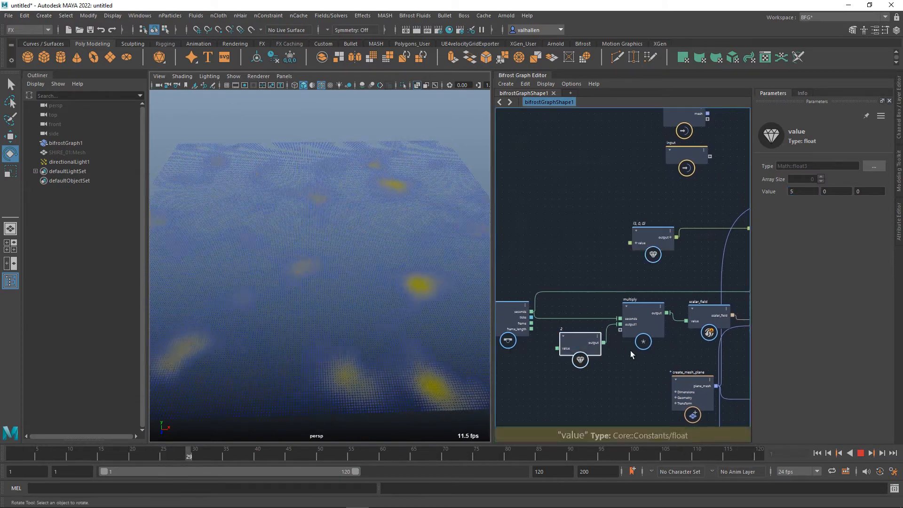
pyautogui.click(800, 192)
pyautogui.write('4')
pyautogui.press('Return')
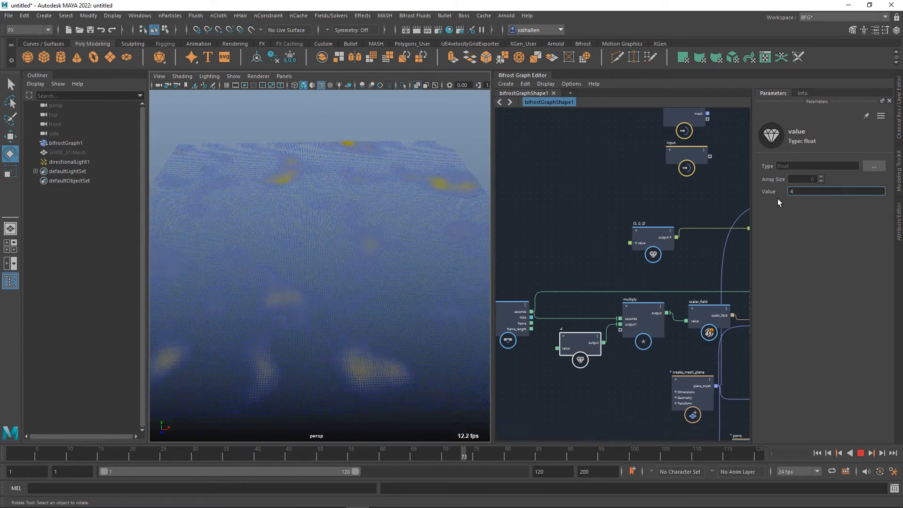
pyautogui.write('0.5')
pyautogui.press('Return')
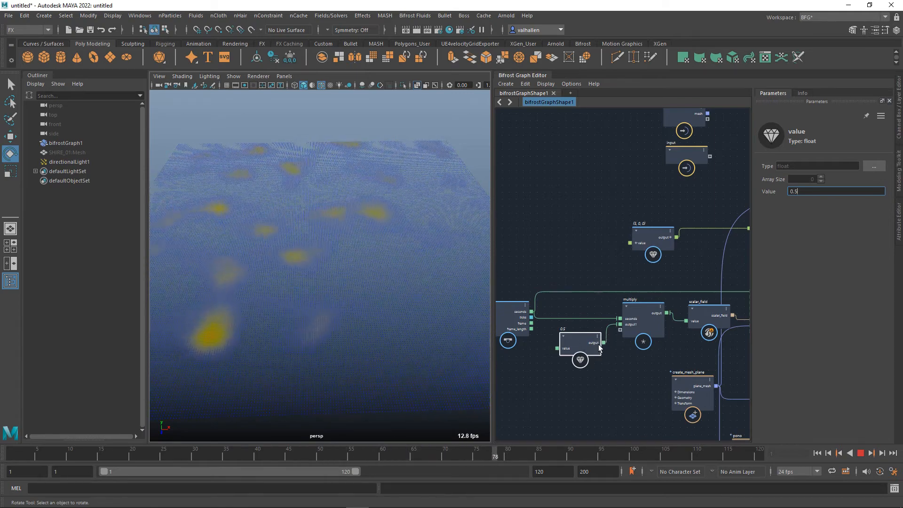
# Stop playback at the first frame and enable the terminal node's diagnostic display alongside the proxy.
pyautogui.scroll(-1, 607, 306)
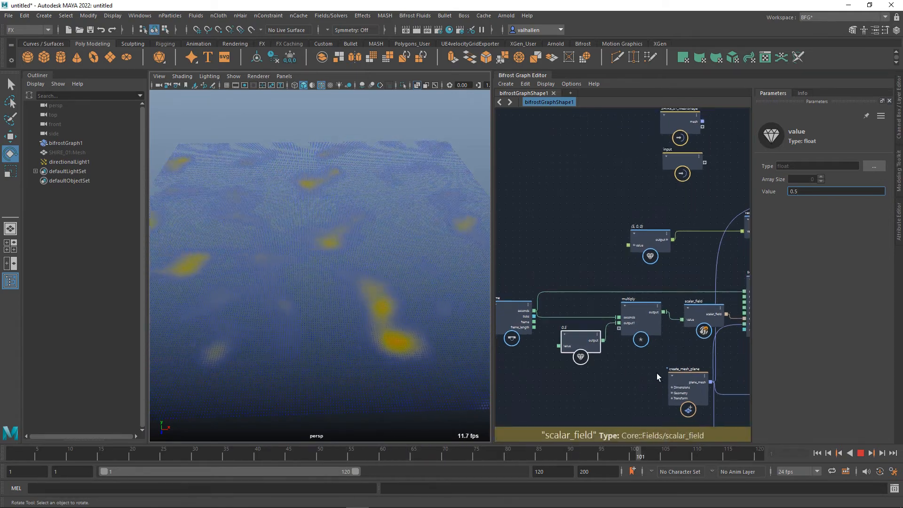
pyautogui.keyDown('alt'); pyautogui.moveTo(729, 390); pyautogui.dragTo(590, 372, button='middle'); pyautogui.keyUp('alt')
pyautogui.click(866, 454)
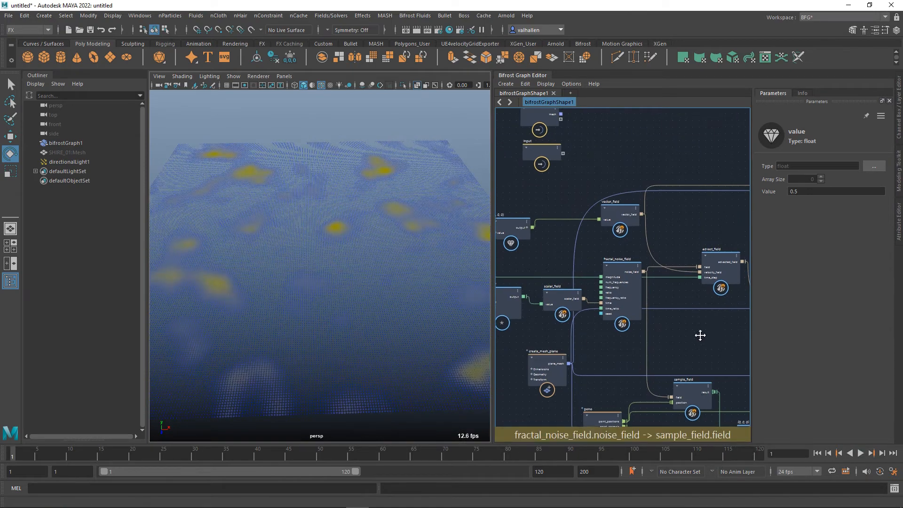
pyautogui.keyDown('alt'); pyautogui.moveTo(700, 337); pyautogui.dragTo(538, 358, button='middle'); pyautogui.keyUp('alt')
pyautogui.click(659, 333)
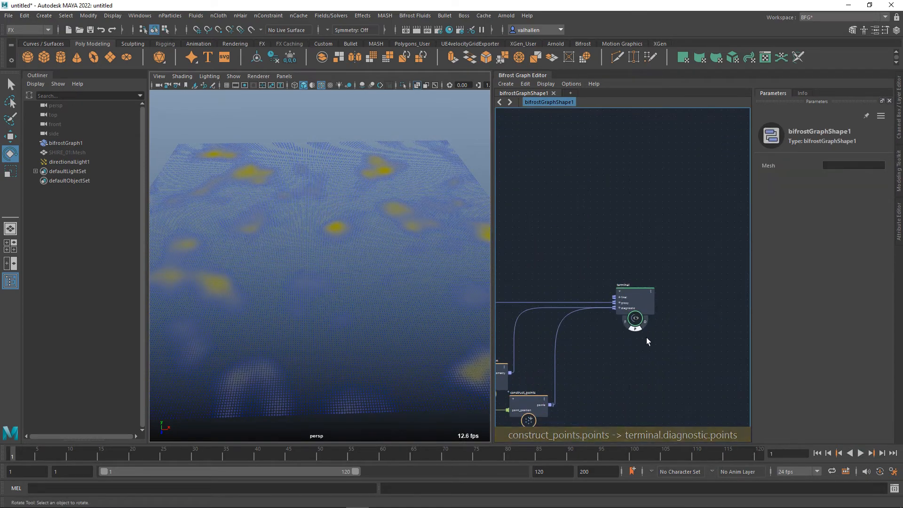
pyautogui.click(647, 323)
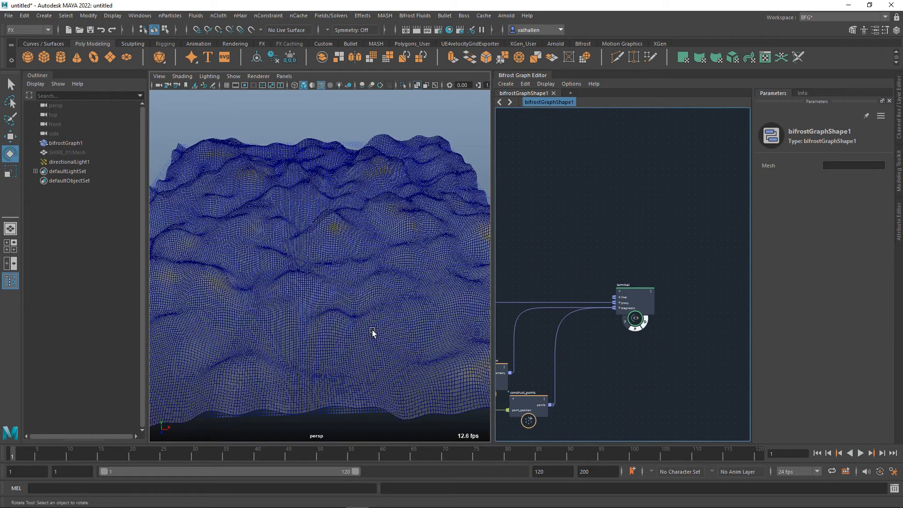
# Stop the preview playback and connect advect_field's advected_field output to sample_field's field input.
pyautogui.keyDown('alt'); pyautogui.moveTo(372, 332); pyautogui.dragTo(433, 335); pyautogui.keyUp('alt')
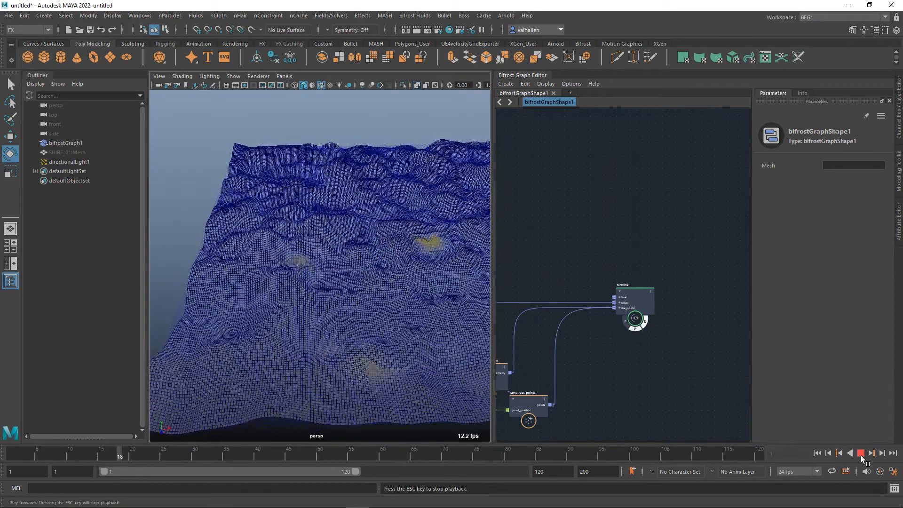
pyautogui.press('Escape')
pyautogui.keyDown('alt'); pyautogui.moveTo(659, 377); pyautogui.dragTo(859, 311, button='middle'); pyautogui.keyUp('alt')
pyautogui.keyDown('alt'); pyautogui.moveTo(579, 280); pyautogui.dragTo(669, 278, button='middle'); pyautogui.keyUp('alt')
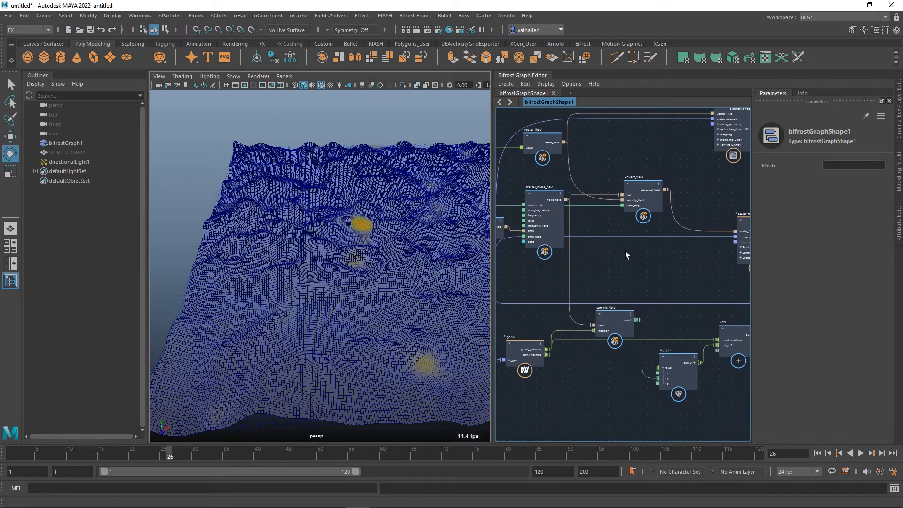
pyautogui.keyDown('alt'); pyautogui.moveTo(626, 251); pyautogui.dragTo(605, 252, button='middle'); pyautogui.keyUp('alt')
pyautogui.moveTo(606, 320)
pyautogui.mouseDown()
pyautogui.moveTo(652, 316)
pyautogui.moveTo(620, 316)
pyautogui.mouseUp()
pyautogui.moveTo(667, 365); pyautogui.dragTo(677, 358)
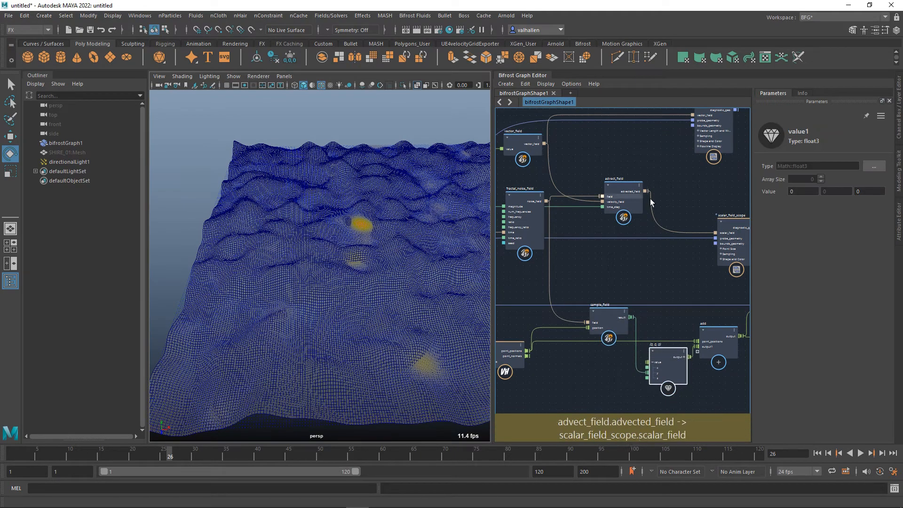
pyautogui.moveTo(646, 191); pyautogui.dragTo(591, 324)
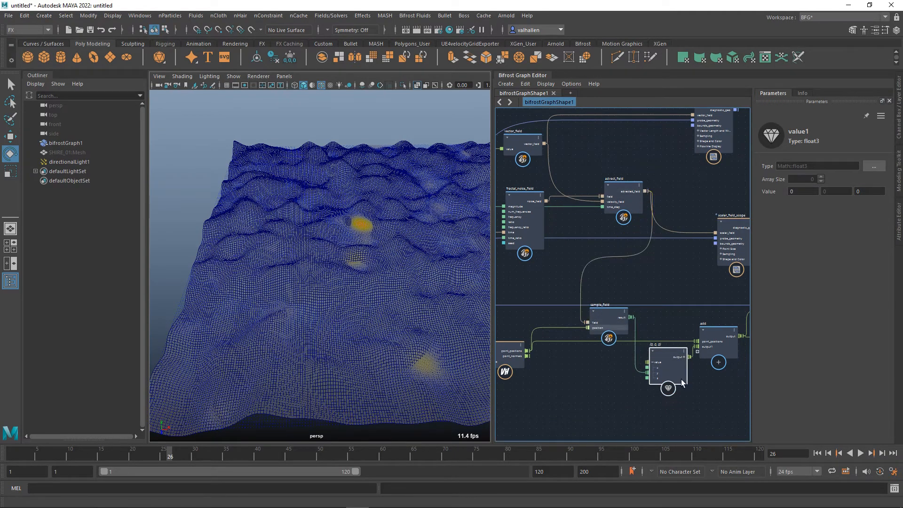
# Play the animation from the first frame to review the terrain displaced by the advected field, and stop playback.
pyautogui.click(818, 453)
pyautogui.click(861, 453)
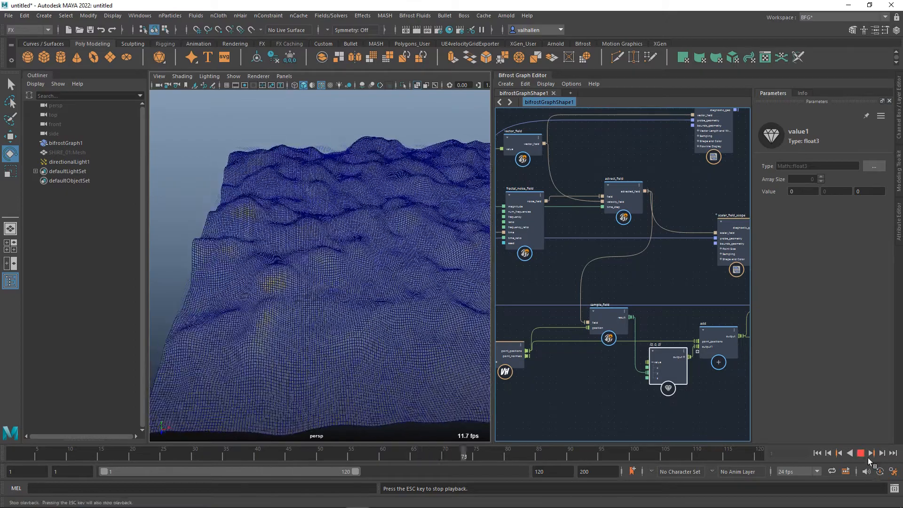
pyautogui.click(862, 454)
pyautogui.keyDown('alt'); pyautogui.moveTo(384, 323); pyautogui.dragTo(378, 343); pyautogui.keyUp('alt')
pyautogui.scroll(-5, 396, 316)
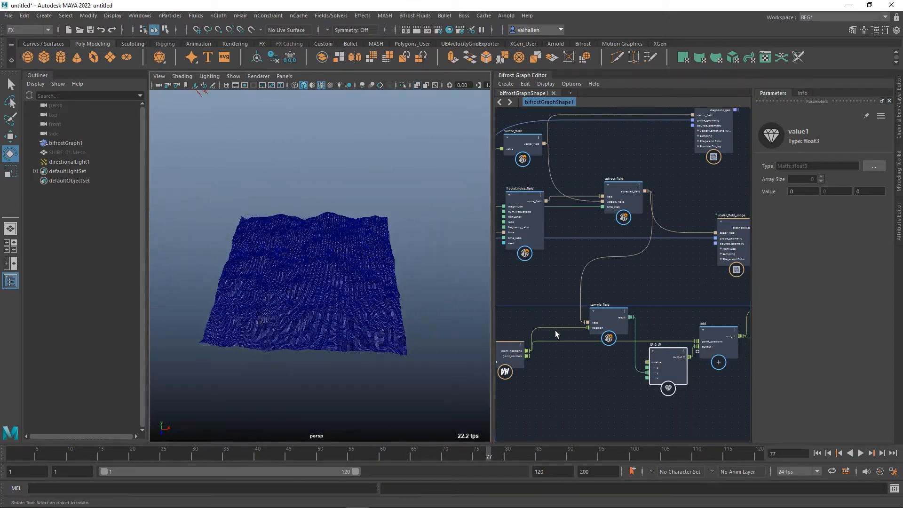
# Add a field_to_volume node near scalar_field_scope and connect advect_field's advected_field output to its field input.
pyautogui.scroll(-3, 557, 334)
pyautogui.keyDown('alt'); pyautogui.moveTo(726, 361); pyautogui.dragTo(632, 419, button='middle'); pyautogui.keyUp('alt')
pyautogui.keyDown('alt'); pyautogui.moveTo(690, 335); pyautogui.dragTo(716, 359, button='middle'); pyautogui.keyUp('alt')
pyautogui.moveTo(591, 331); pyautogui.dragTo(608, 318)
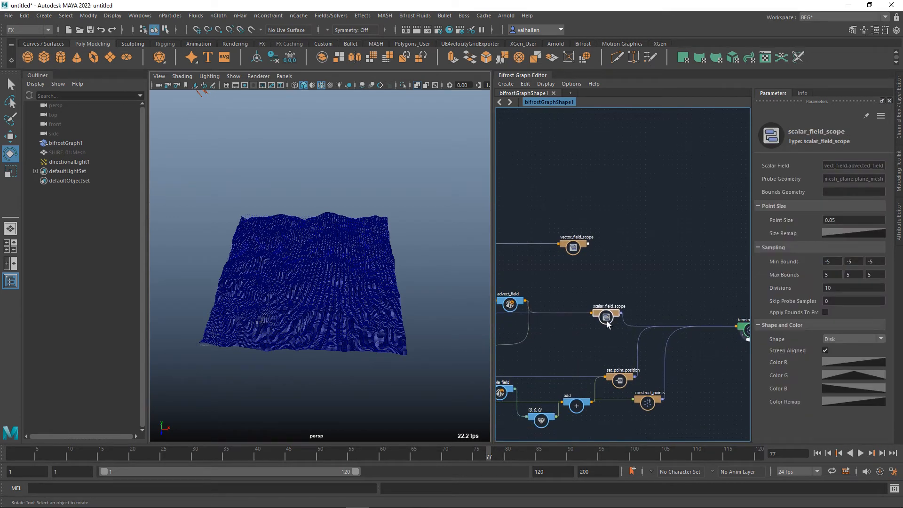
pyautogui.keyDown('alt'); pyautogui.moveTo(575, 313); pyautogui.dragTo(638, 309, button='middle'); pyautogui.keyUp('alt')
pyautogui.scroll(1, 612, 320)
pyautogui.press('Tab')
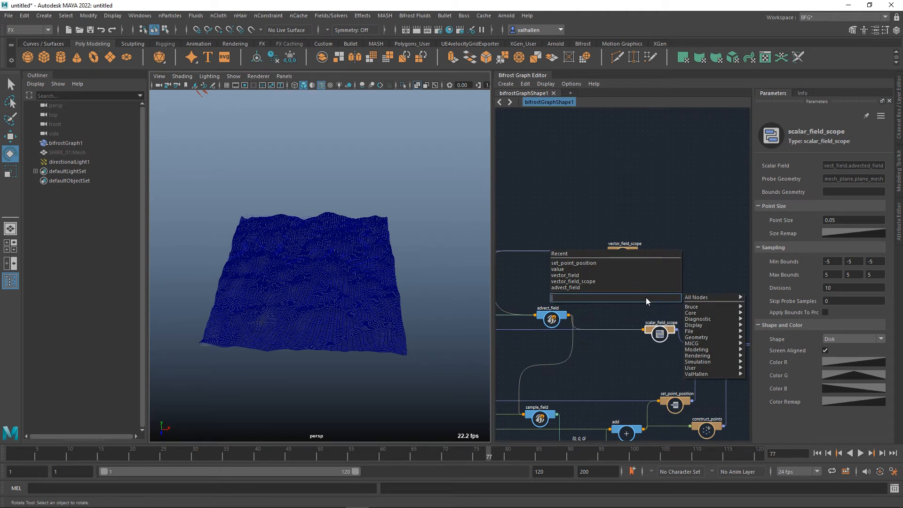
pyautogui.write('field')
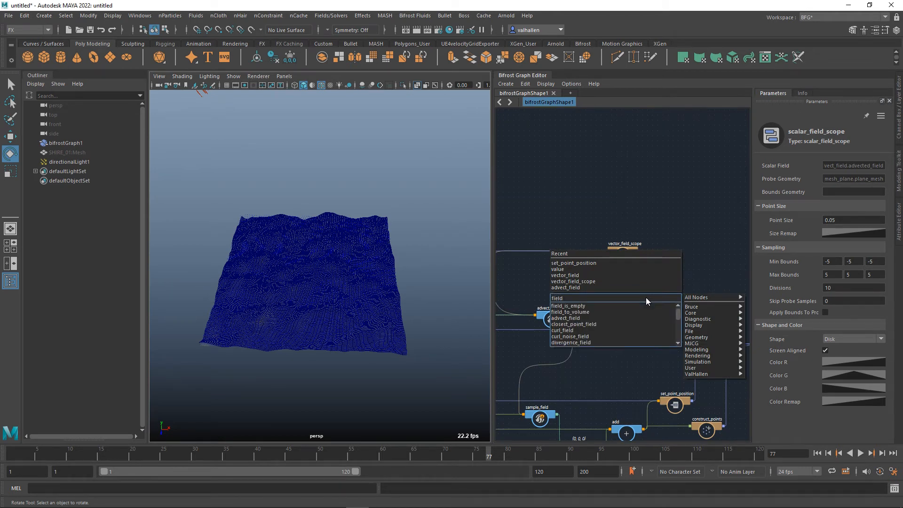
pyautogui.click(599, 311)
pyautogui.moveTo(650, 308); pyautogui.dragTo(619, 301)
pyautogui.scroll(2, 600, 312)
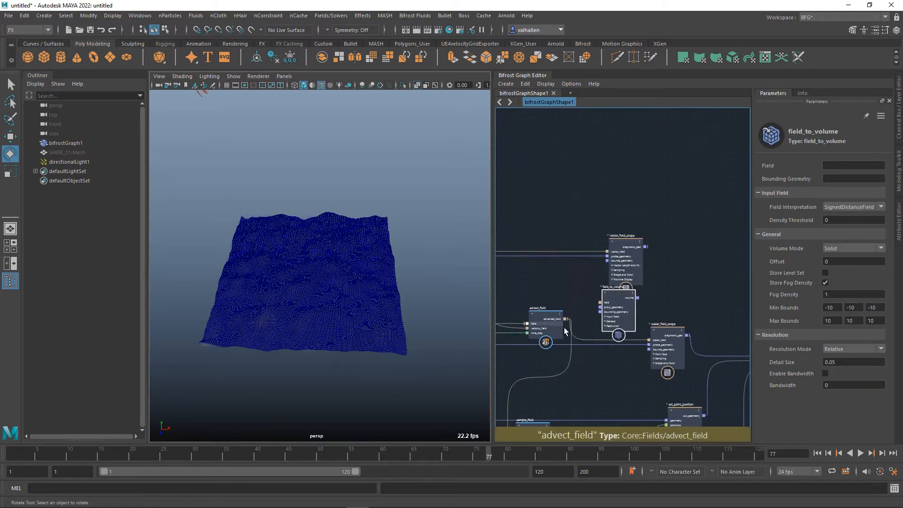
pyautogui.moveTo(571, 323); pyautogui.dragTo(620, 305)
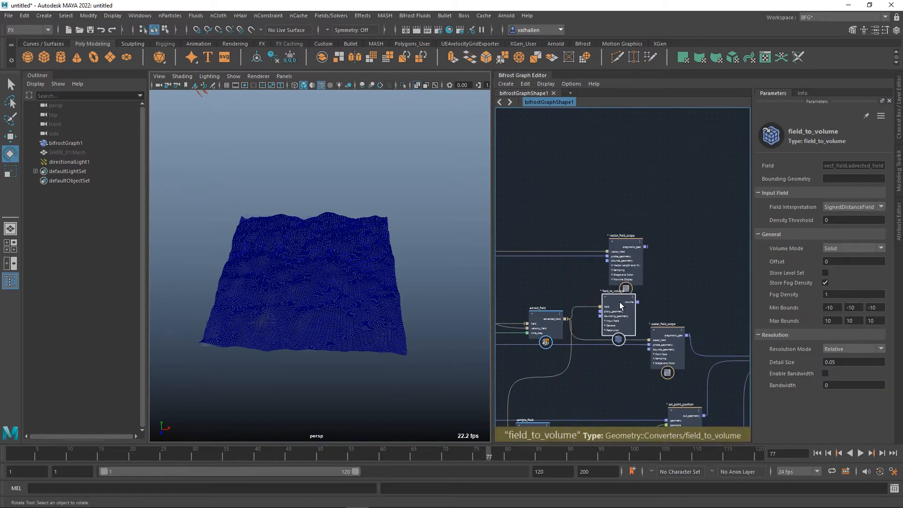
# Set field_to_volume's field interpretation to FogDensity and its Y bounds to -0.5 minimum and 0.5 maximum.
pyautogui.click(860, 207)
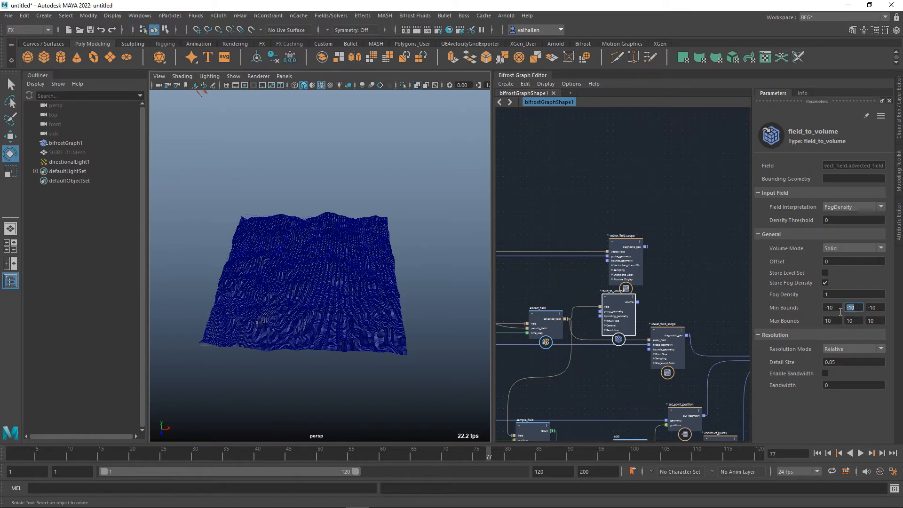
pyautogui.keyDown('alt'); pyautogui.moveTo(647, 317); pyautogui.dragTo(630, 306, button='middle'); pyautogui.keyUp('alt')
pyautogui.scroll(2, 658, 306)
pyautogui.moveTo(670, 327); pyautogui.dragTo(661, 365)
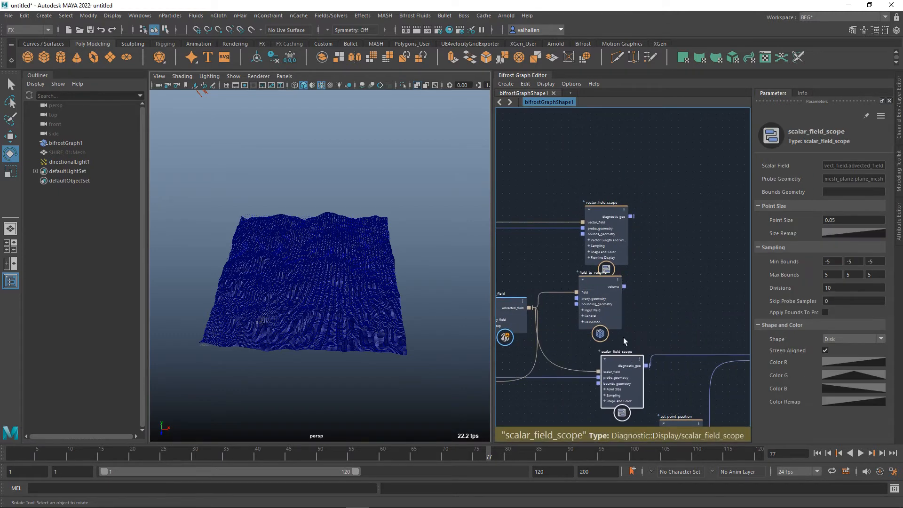
pyautogui.moveTo(611, 325); pyautogui.dragTo(675, 321)
pyautogui.keyDown('alt'); pyautogui.moveTo(677, 323); pyautogui.dragTo(654, 332, button='middle'); pyautogui.keyUp('alt')
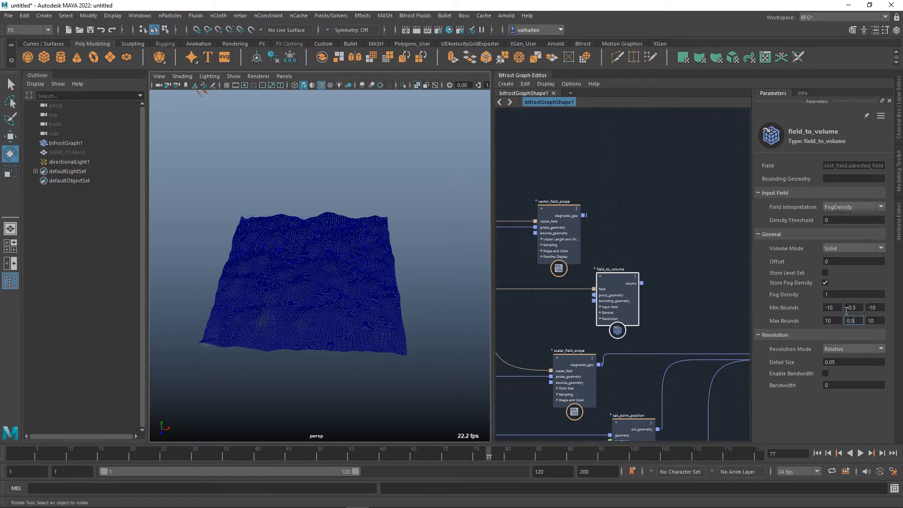
# Connect field_to_volume's volume output to the terminal's proxy input and set the volume's fog density to 10.
pyautogui.keyDown('alt'); pyautogui.moveTo(714, 325); pyautogui.dragTo(592, 306, button='middle'); pyautogui.keyUp('alt')
pyautogui.moveTo(521, 265); pyautogui.dragTo(701, 336)
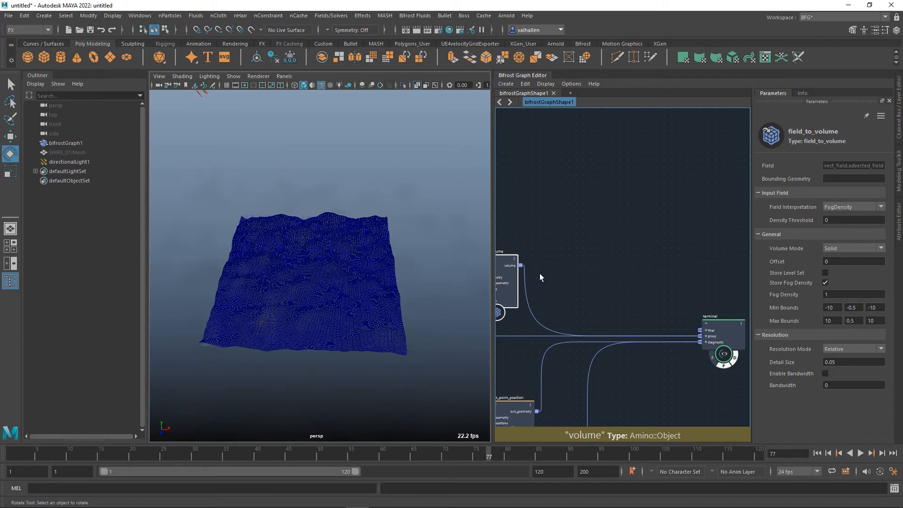
pyautogui.keyDown('alt'); pyautogui.moveTo(341, 285); pyautogui.dragTo(335, 231); pyautogui.keyUp('alt')
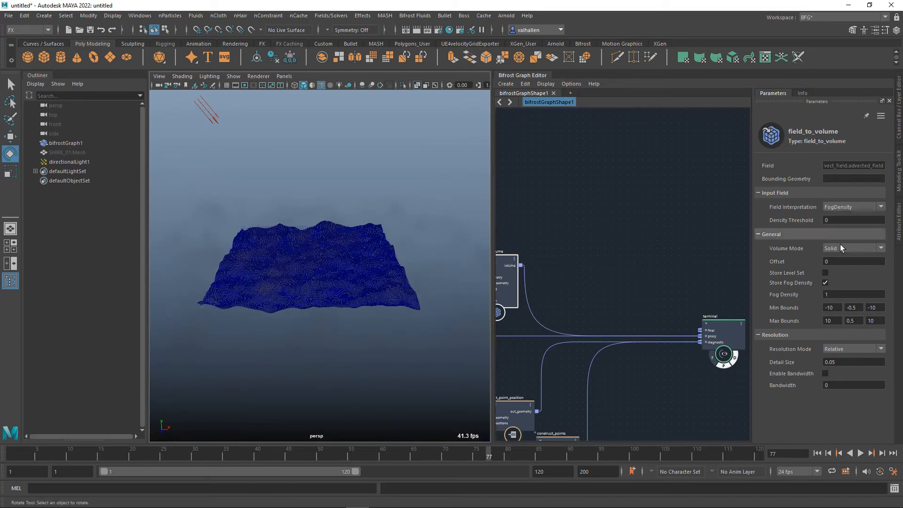
pyautogui.write('10')
pyautogui.press('Return')
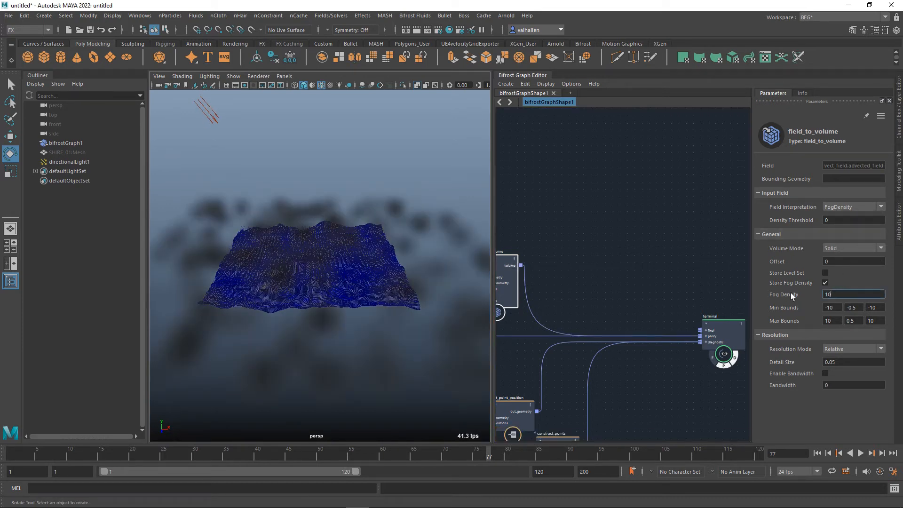
pyautogui.moveTo(424, 289)
pyautogui.keyDown('alt'); pyautogui.mouseDown()
pyautogui.moveTo(417, 329)
pyautogui.moveTo(420, 296)
pyautogui.mouseUp(); pyautogui.keyUp('alt')
# Set field_to_volume's X and Z bounds to -5 minimum and 5 maximum, and its fog density to 20.
pyautogui.moveTo(839, 311); pyautogui.dragTo(803, 310)
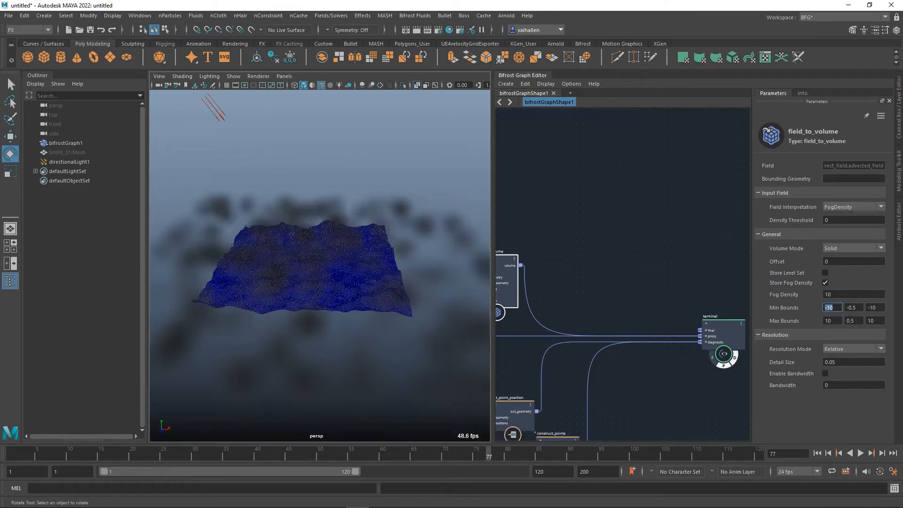
pyautogui.write('-5')
pyautogui.press('Tab')
pyautogui.press('Tab')
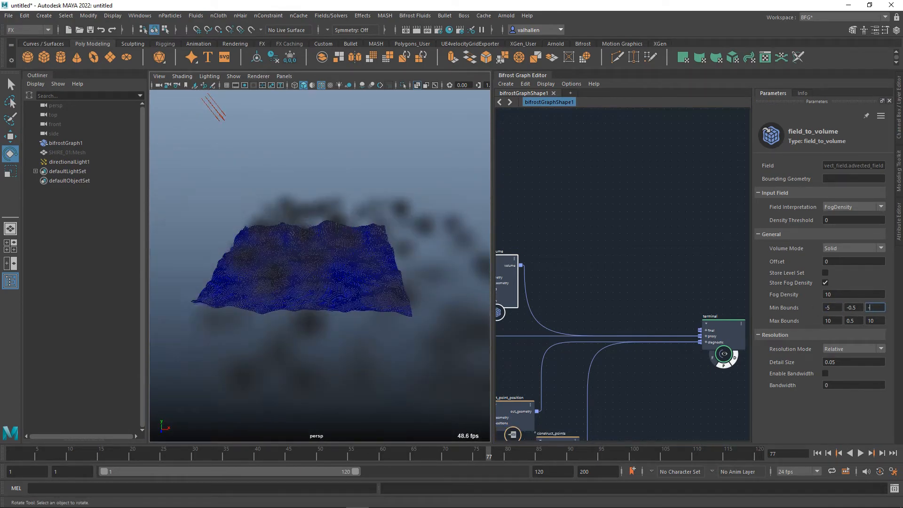
pyautogui.write('-5')
pyautogui.press('Tab')
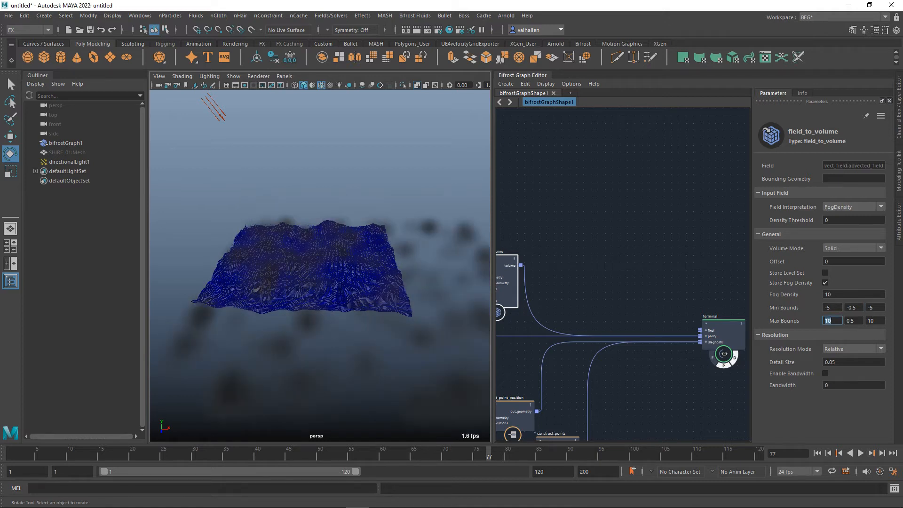
pyautogui.write('5')
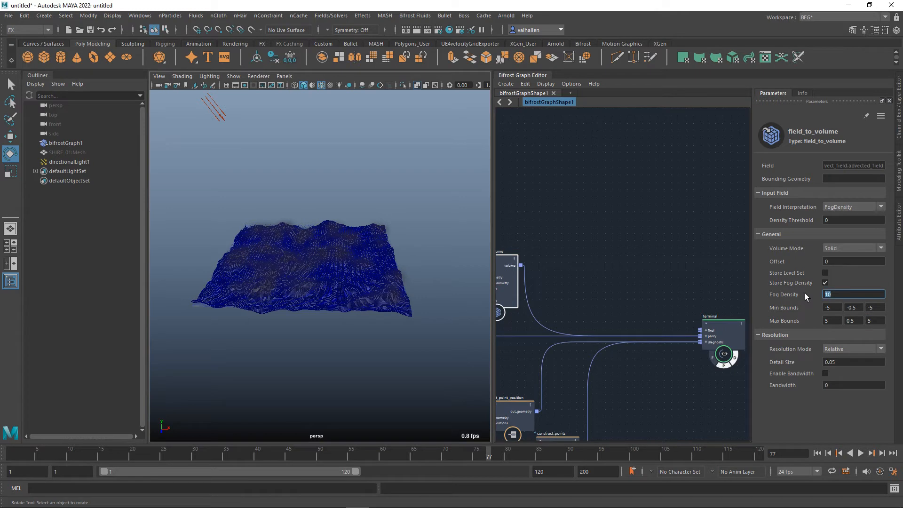
pyautogui.write('20')
pyautogui.keyDown('alt'); pyautogui.moveTo(312, 244); pyautogui.dragTo(245, 115); pyautogui.keyUp('alt')
# Light the viewport with all scene lights and disable the terminal node's diagnostic display.
pyautogui.click(210, 76)
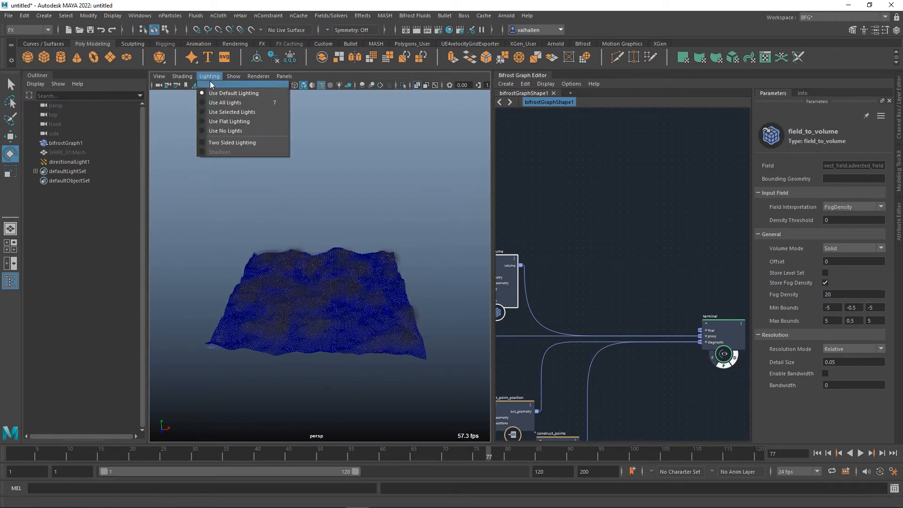
pyautogui.click(225, 104)
pyautogui.moveTo(375, 207)
pyautogui.keyDown('alt'); pyautogui.mouseDown()
pyautogui.moveTo(349, 194)
pyautogui.moveTo(363, 160)
pyautogui.moveTo(370, 207)
pyautogui.mouseUp(); pyautogui.keyUp('alt')
pyautogui.keyDown('alt'); pyautogui.moveTo(659, 373); pyautogui.dragTo(635, 324, button='middle'); pyautogui.keyUp('alt')
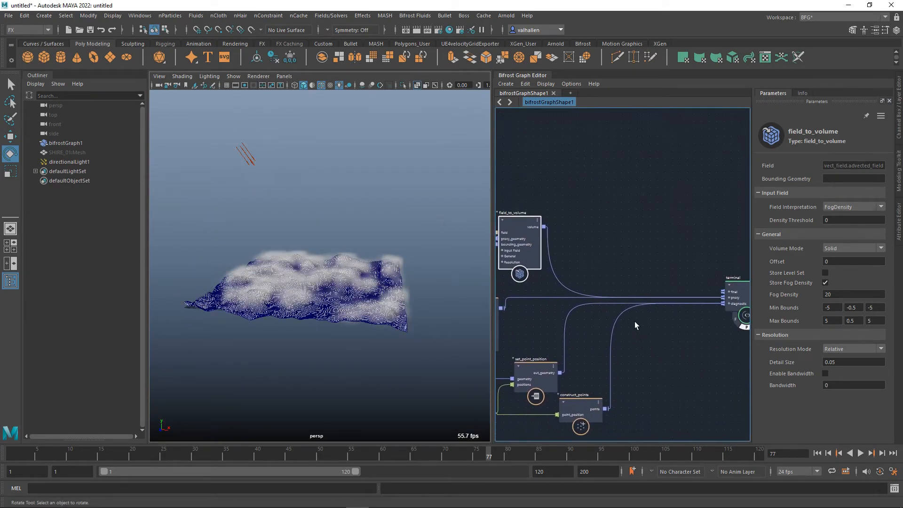
pyautogui.click(739, 331)
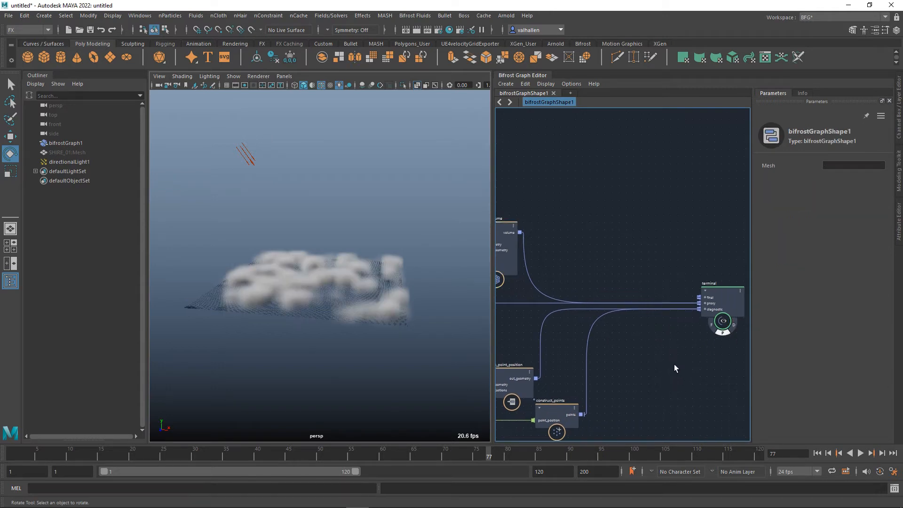
# Play the fog volume animation from the first frame.
pyautogui.keyDown('alt'); pyautogui.moveTo(416, 347); pyautogui.dragTo(444, 346); pyautogui.keyUp('alt')
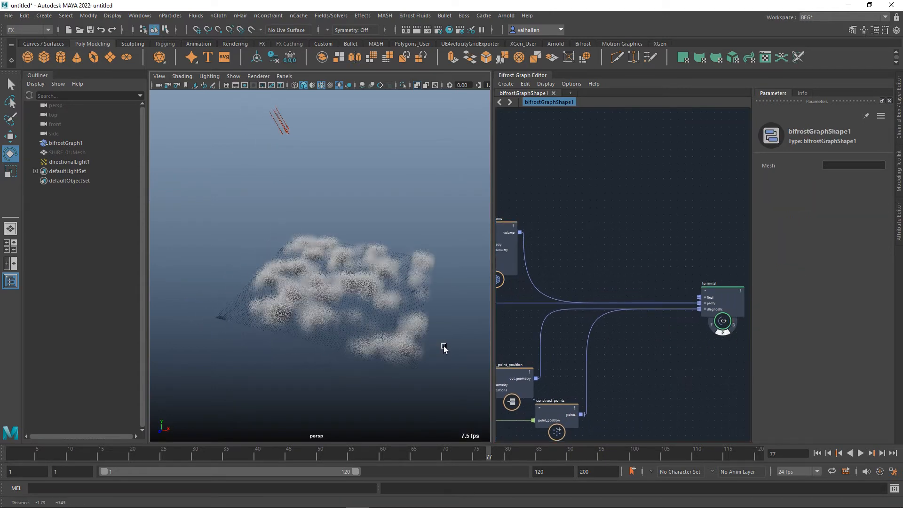
pyautogui.click(818, 454)
pyautogui.click(864, 455)
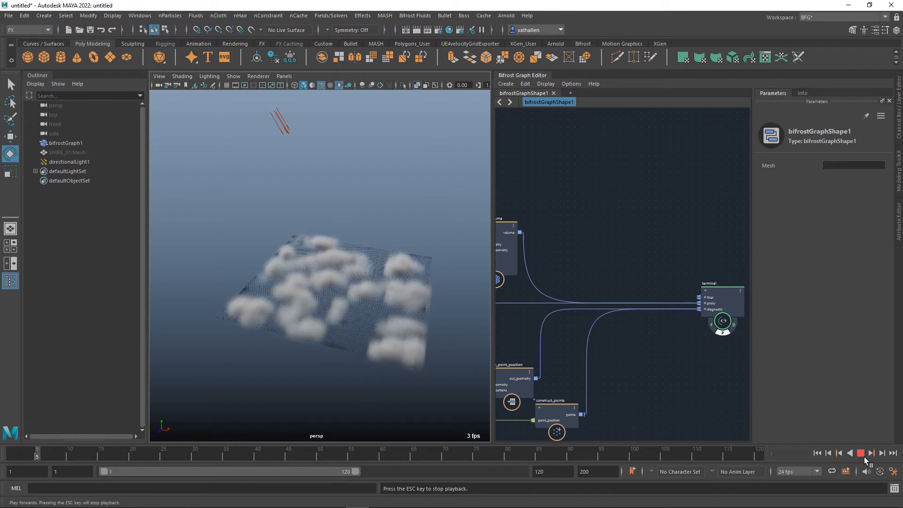
# Set field_to_volume's detail size to 0.01 and replay the animation from the first frame.
pyautogui.keyDown('alt'); pyautogui.moveTo(682, 339); pyautogui.dragTo(746, 350, button='middle'); pyautogui.keyUp('alt')
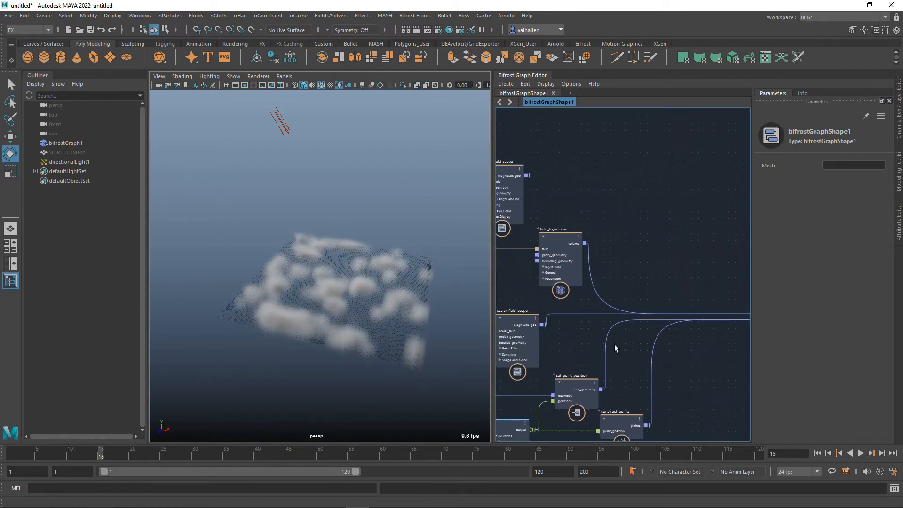
pyautogui.scroll(1, 613, 344)
pyautogui.click(559, 225)
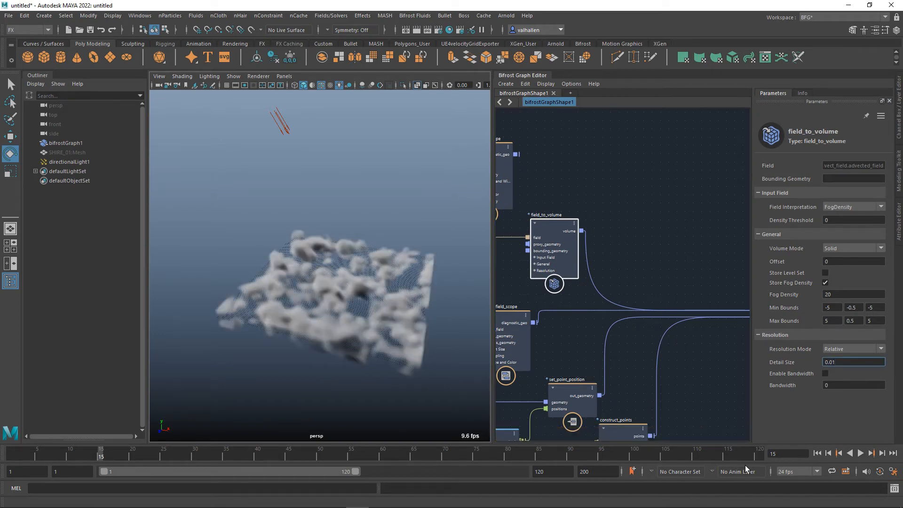
pyautogui.click(818, 455)
pyautogui.click(865, 454)
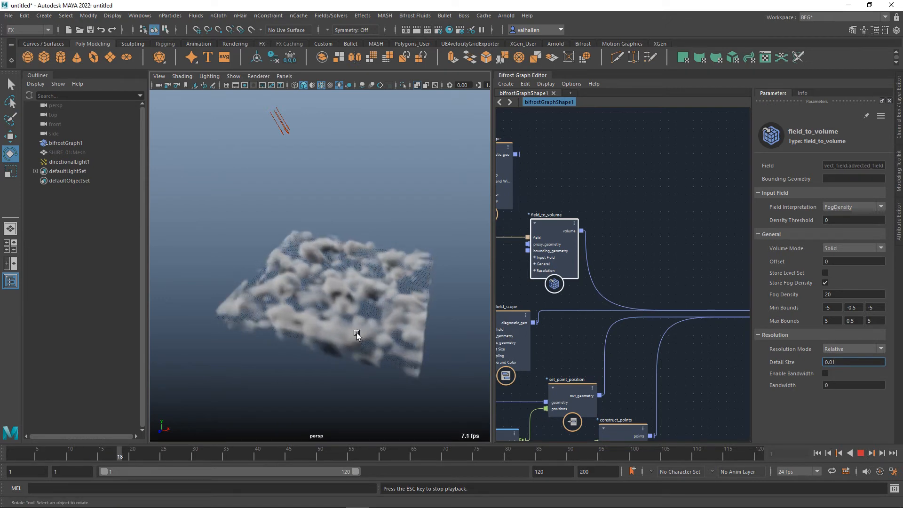
pyautogui.click(861, 454)
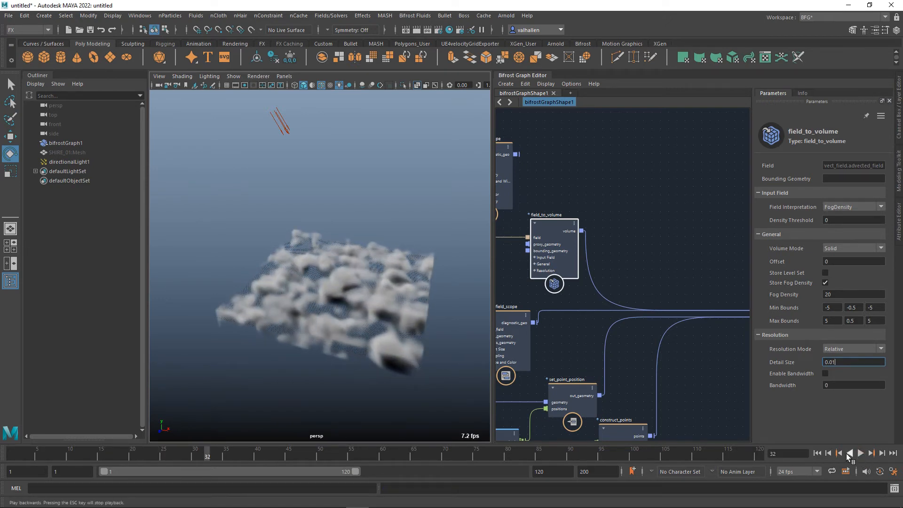
# Set the float value feeding the multiply node to 1.
pyautogui.keyDown('alt'); pyautogui.moveTo(645, 348); pyautogui.dragTo(746, 329, button='middle'); pyautogui.keyUp('alt')
pyautogui.keyDown('alt'); pyautogui.moveTo(586, 335); pyautogui.dragTo(744, 296, button='middle'); pyautogui.keyUp('alt')
pyautogui.keyDown('alt'); pyautogui.moveTo(665, 323); pyautogui.dragTo(682, 303, button='middle'); pyautogui.keyUp('alt')
pyautogui.moveTo(570, 295)
pyautogui.keyDown('alt'); pyautogui.mouseDown(button='middle')
pyautogui.moveTo(781, 344)
pyautogui.moveTo(829, 337)
pyautogui.mouseUp(button='middle'); pyautogui.keyUp('alt')
pyautogui.click(609, 303)
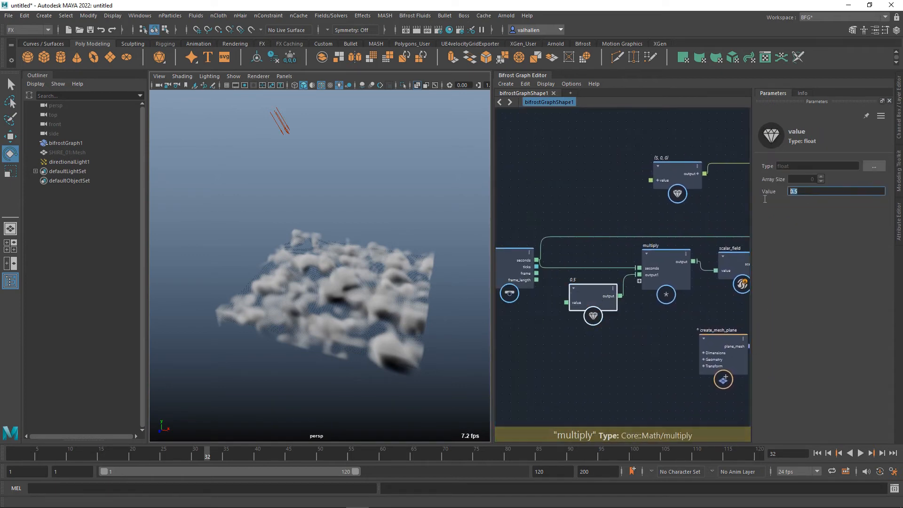
pyautogui.write('1')
pyautogui.press('Return')
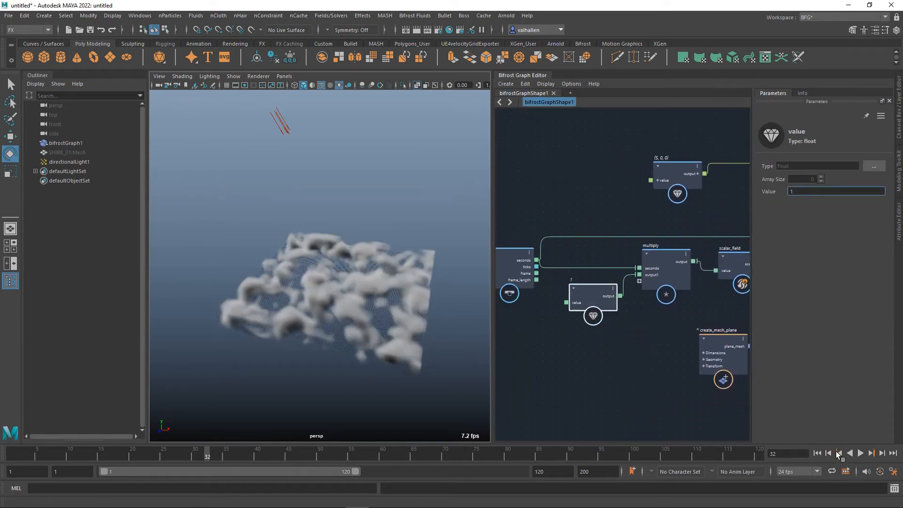
# Replay the animation to review the motion of the fog volume, and stop playback.
pyautogui.click(838, 453)
pyautogui.click(864, 454)
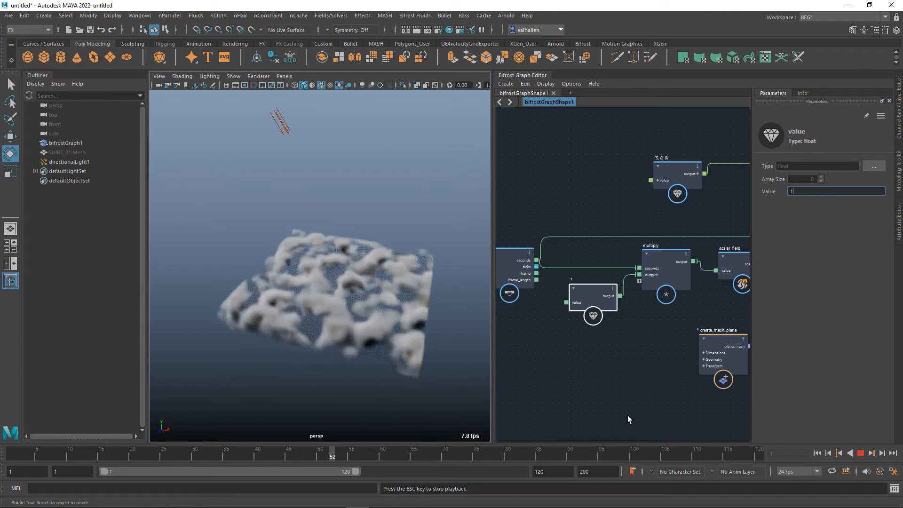
pyautogui.click(861, 453)
pyautogui.scroll(-2, 691, 406)
pyautogui.scroll(-3, 529, 369)
pyautogui.scroll(3, 637, 359)
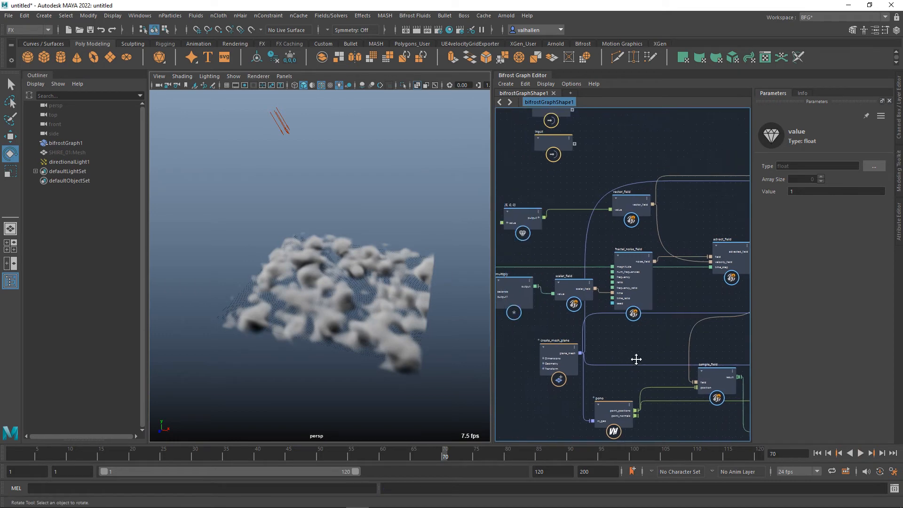
pyautogui.moveTo(679, 366); pyautogui.dragTo(591, 361, button='middle')
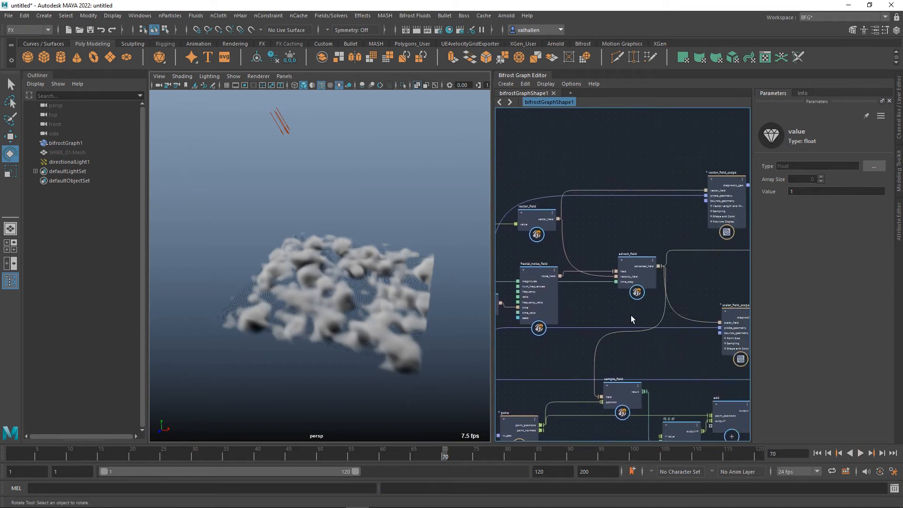
# Set the float value feeding the multiply node to 4 and replay the animation from the first frame.
pyautogui.scroll(-2, 630, 315)
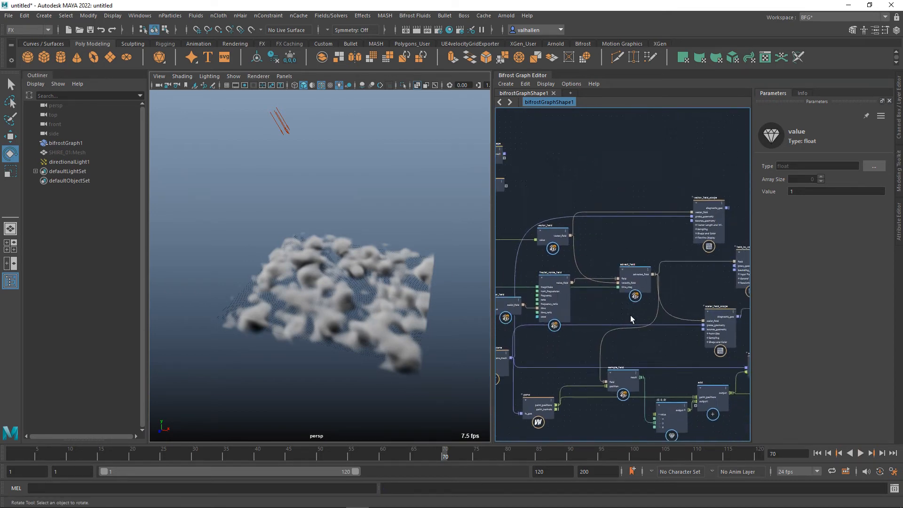
pyautogui.moveTo(611, 337); pyautogui.dragTo(662, 360, button='middle')
pyautogui.moveTo(645, 304); pyautogui.dragTo(647, 320)
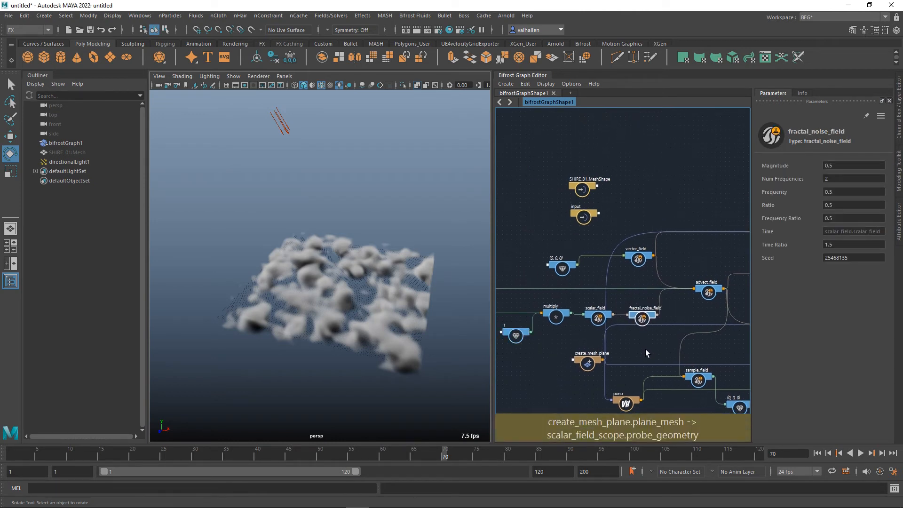
pyautogui.moveTo(644, 351); pyautogui.dragTo(684, 335, button='middle')
pyautogui.moveTo(572, 346)
pyautogui.mouseDown(button='middle')
pyautogui.moveTo(602, 340)
pyautogui.moveTo(584, 356)
pyautogui.mouseUp(button='middle')
pyautogui.click(582, 326)
pyautogui.moveTo(791, 192); pyautogui.dragTo(868, 234)
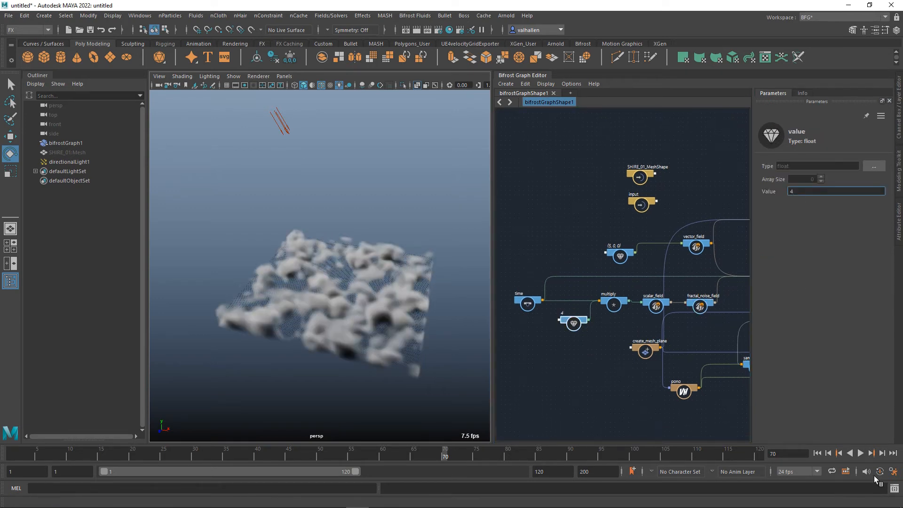
pyautogui.click(824, 458)
pyautogui.click(865, 457)
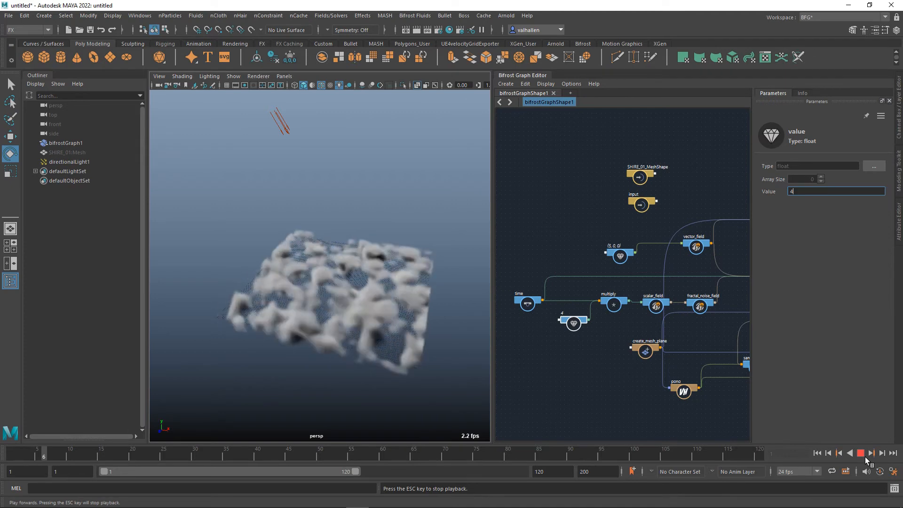
# Set the float value feeding the multiply node to 2 during playback, and stop playback.
pyautogui.doubleClick(803, 192)
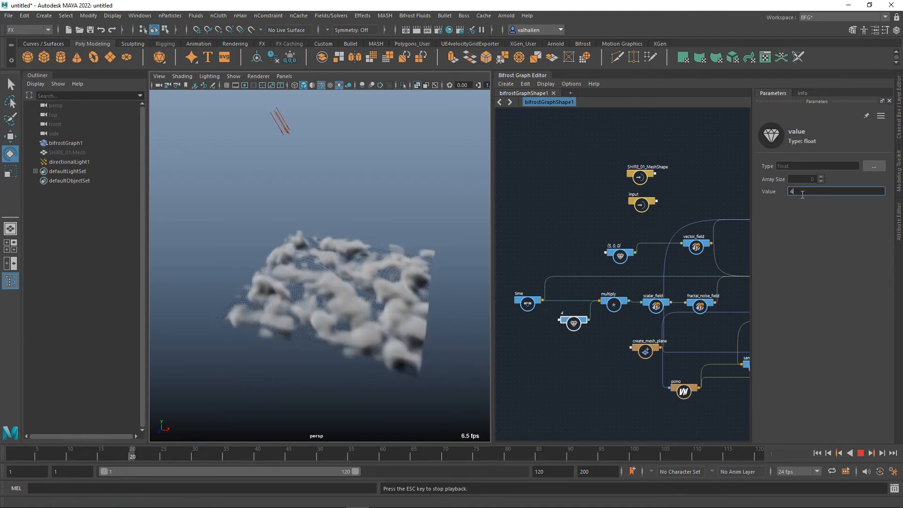
pyautogui.write('2')
pyautogui.press('Return')
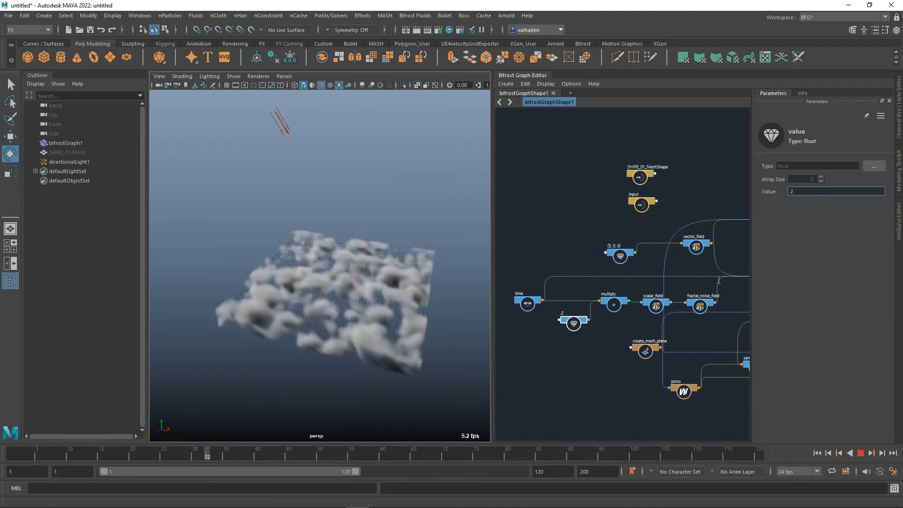
pyautogui.click(865, 456)
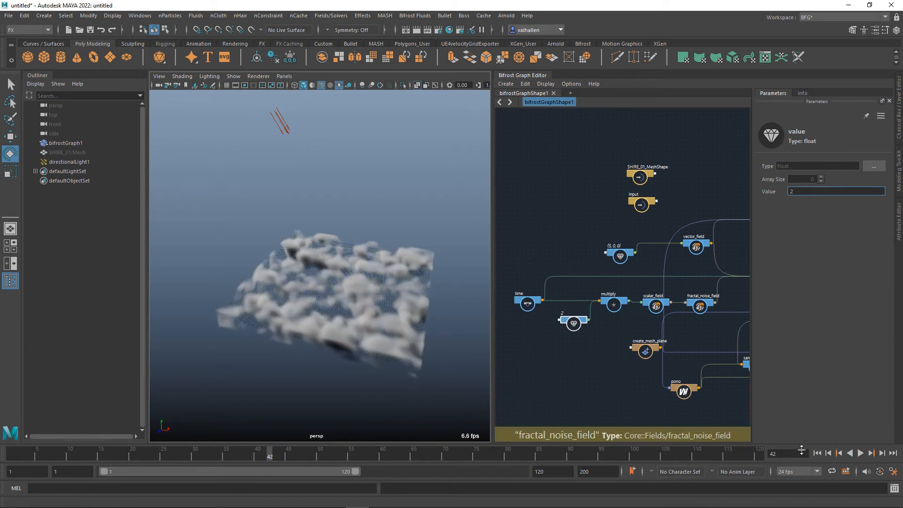
# Tidy the graph layout by repositioning the pono, fractal_noise_field and create_mesh_plane nodes.
pyautogui.keyDown('alt'); pyautogui.moveTo(611, 374); pyautogui.dragTo(531, 383, button='middle'); pyautogui.keyUp('alt')
pyautogui.scroll(3, 602, 379)
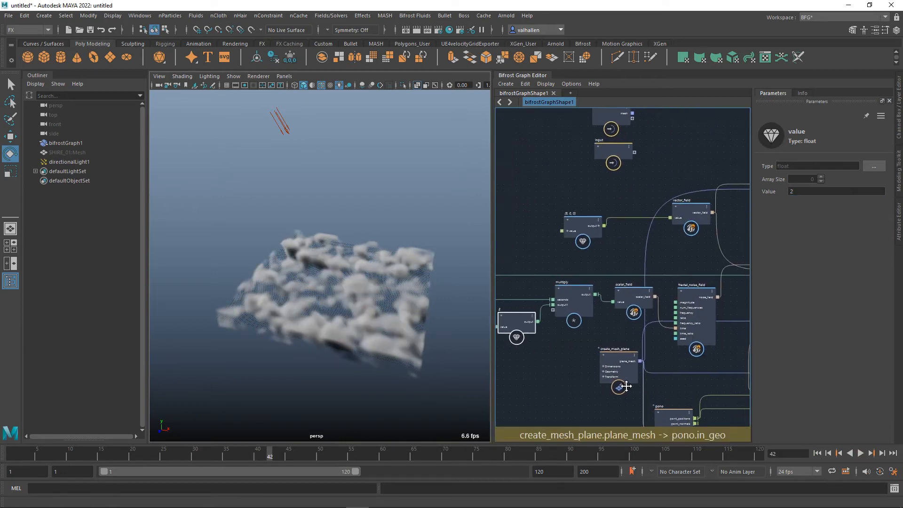
pyautogui.keyDown('alt'); pyautogui.moveTo(647, 380); pyautogui.dragTo(603, 352, button='middle'); pyautogui.keyUp('alt')
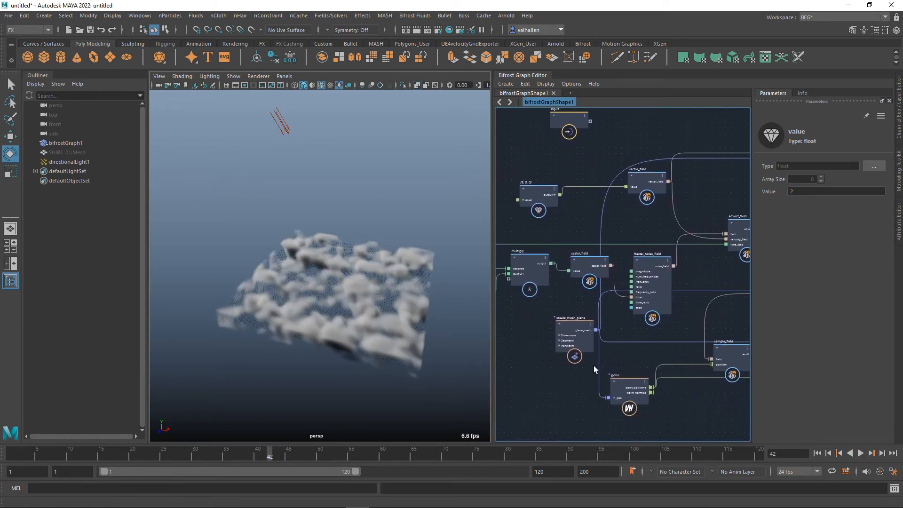
pyautogui.moveTo(633, 392); pyautogui.dragTo(634, 381)
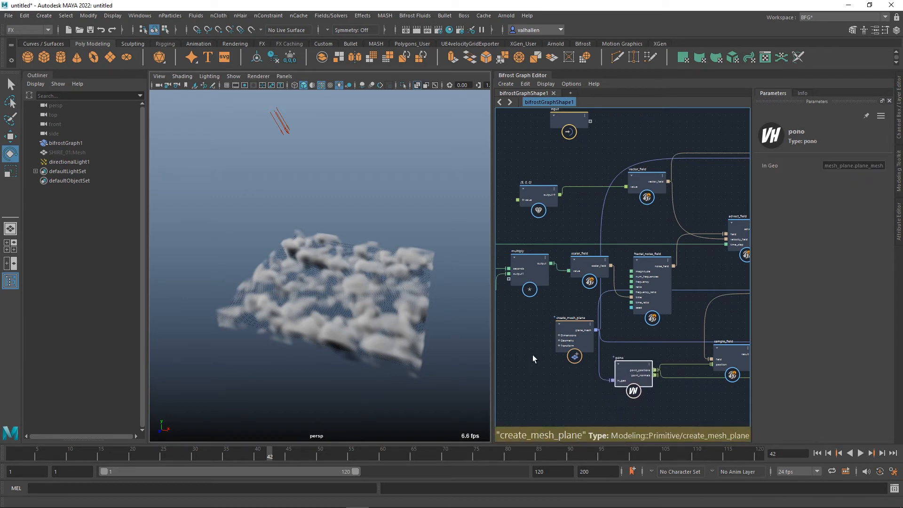
pyautogui.moveTo(657, 269); pyautogui.dragTo(655, 236)
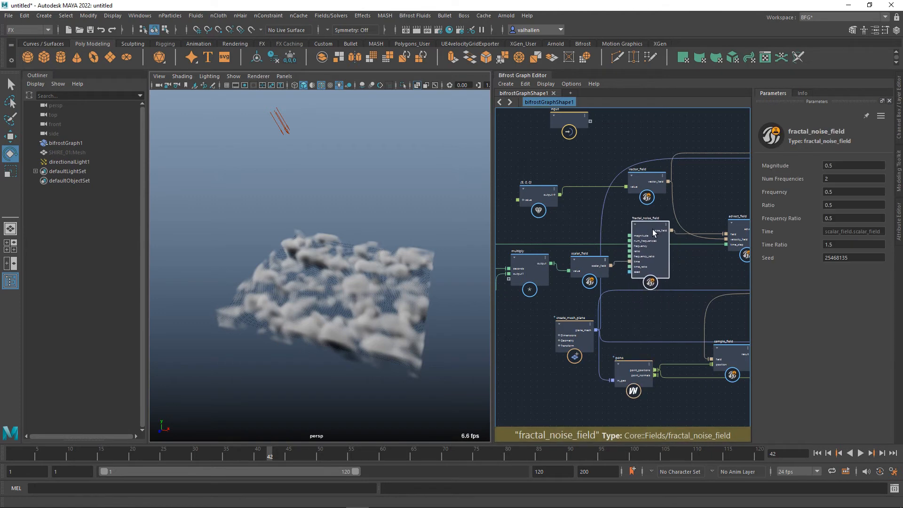
pyautogui.moveTo(575, 327); pyautogui.dragTo(557, 326)
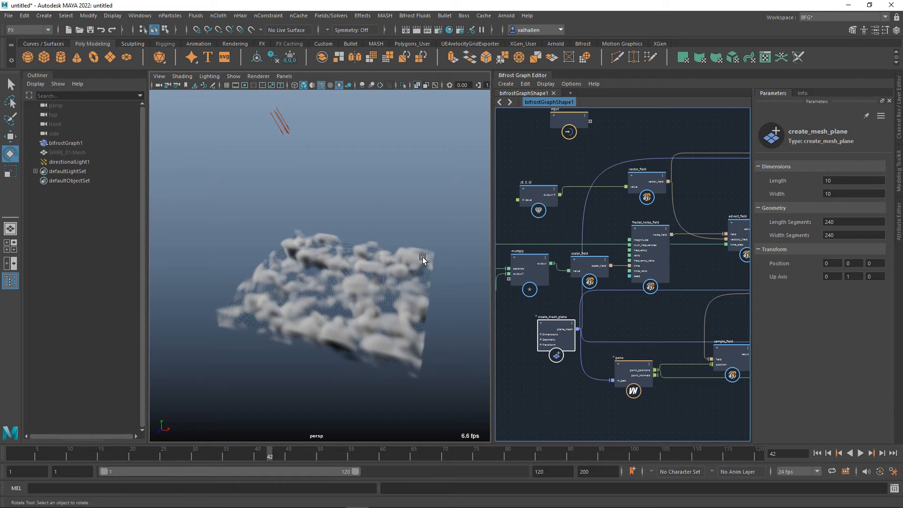
# Switch the terminal node's viewport display from proxy to diagnostic output.
pyautogui.keyDown('alt'); pyautogui.moveTo(298, 331); pyautogui.dragTo(314, 350); pyautogui.keyUp('alt')
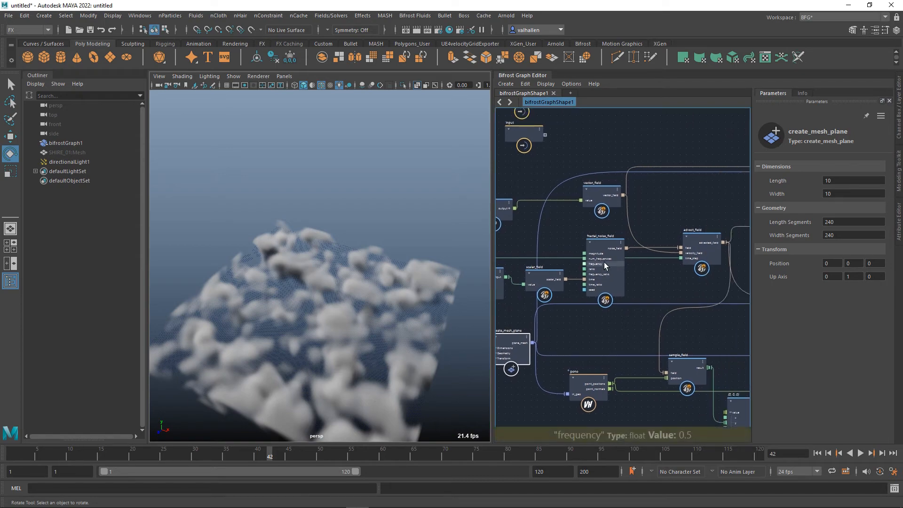
pyautogui.click(604, 263)
pyautogui.keyDown('alt'); pyautogui.moveTo(608, 294); pyautogui.dragTo(480, 283, button='middle'); pyautogui.keyUp('alt')
pyautogui.keyDown('alt'); pyautogui.moveTo(744, 306); pyautogui.dragTo(485, 300, button='middle'); pyautogui.keyUp('alt')
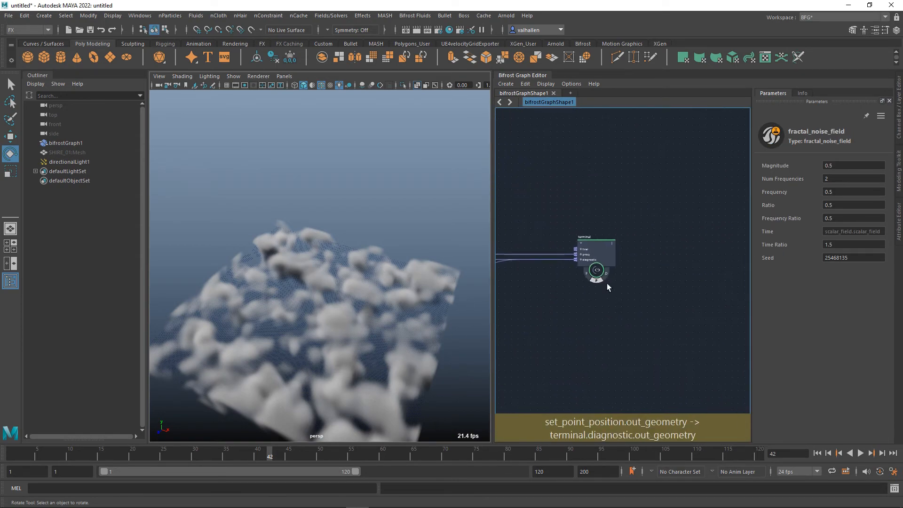
pyautogui.click(607, 275)
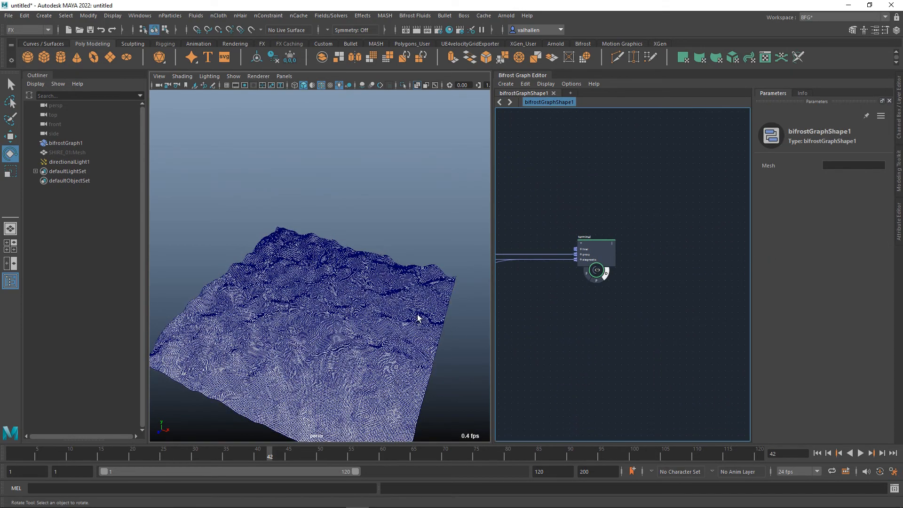
# Remove the construct_points node from the graph.
pyautogui.keyDown('alt'); pyautogui.moveTo(556, 294); pyautogui.dragTo(677, 313, button='middle'); pyautogui.keyUp('alt')
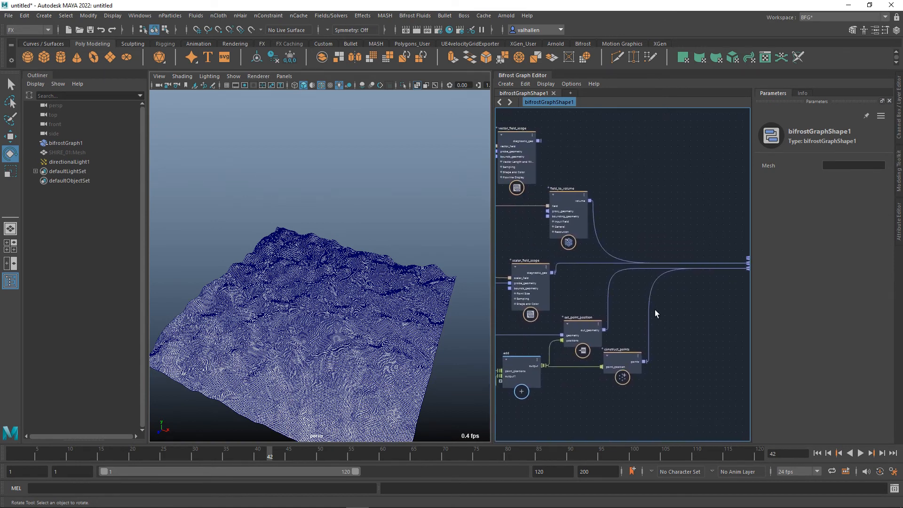
pyautogui.moveTo(653, 305); pyautogui.dragTo(683, 345)
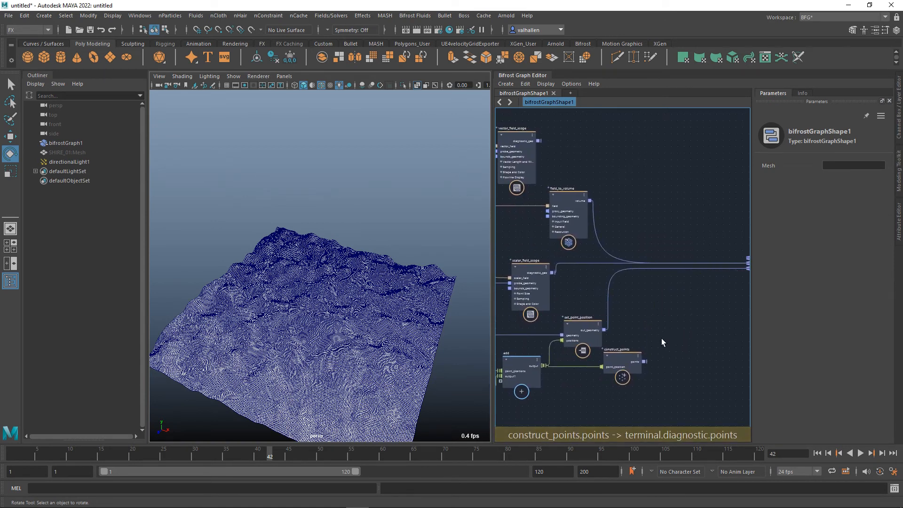
pyautogui.hotkey('ctrl', 'z')
pyautogui.moveTo(627, 362); pyautogui.dragTo(642, 363)
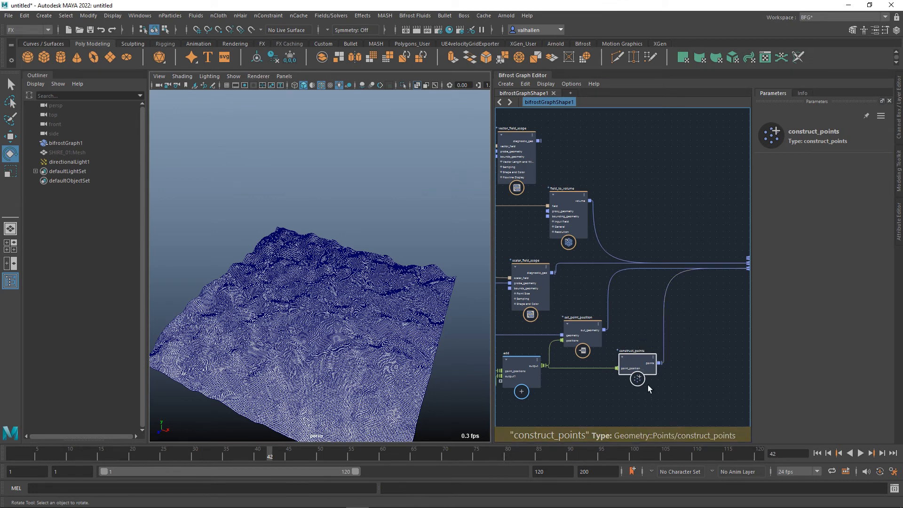
pyautogui.press('Delete')
# Disconnect set_point_position's out_geometry from the terminal's diagnostic port and field_to_volume's volume from its proxy port.
pyautogui.click(624, 274)
pyautogui.press('Delete')
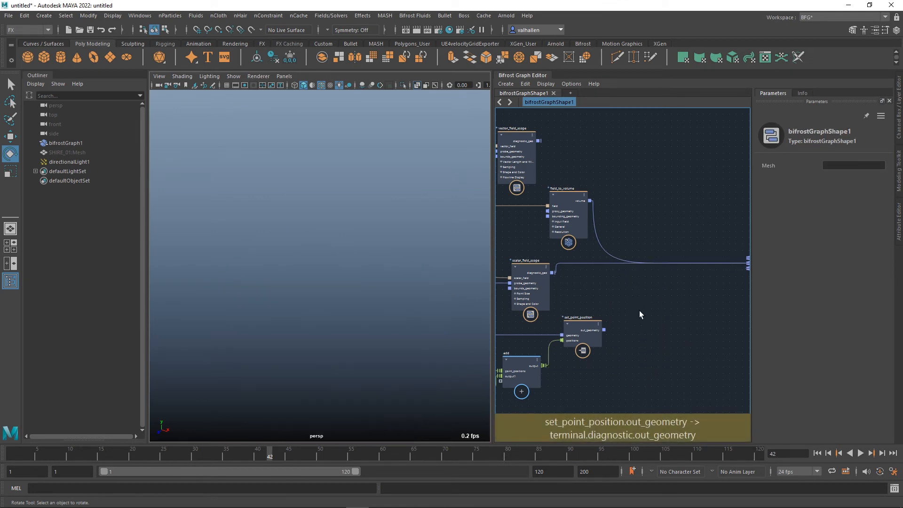
pyautogui.keyDown('alt'); pyautogui.moveTo(664, 306); pyautogui.dragTo(692, 307, button='middle'); pyautogui.keyUp('alt')
pyautogui.click(679, 301)
pyautogui.click(642, 278)
pyautogui.press('Delete')
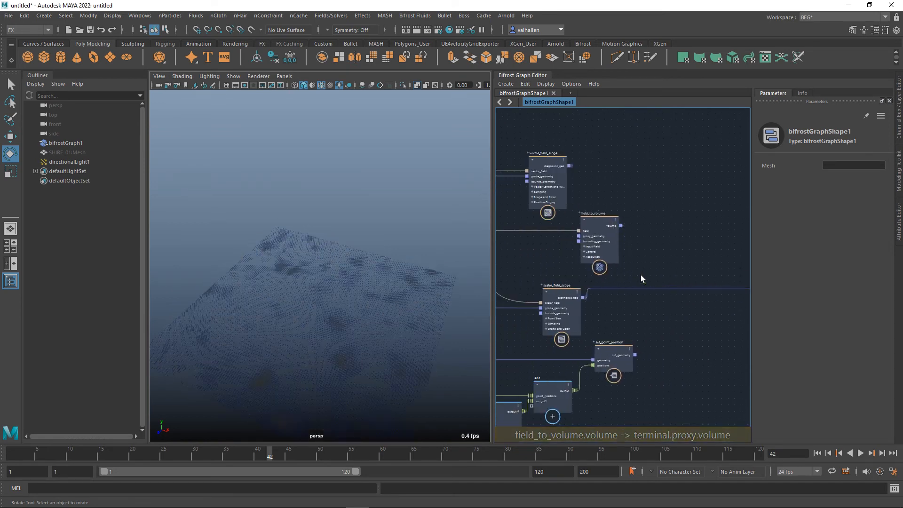
# Examine the scalar field scope's coloured points up close and from above while playing the animation.
pyautogui.keyDown('alt'); pyautogui.moveTo(607, 335); pyautogui.dragTo(632, 310, button='middle'); pyautogui.keyUp('alt')
pyautogui.scroll(1, 347, 365)
pyautogui.keyDown('alt'); pyautogui.moveTo(365, 366); pyautogui.dragTo(357, 272, button='middle'); pyautogui.keyUp('alt')
pyautogui.scroll(3, 358, 272)
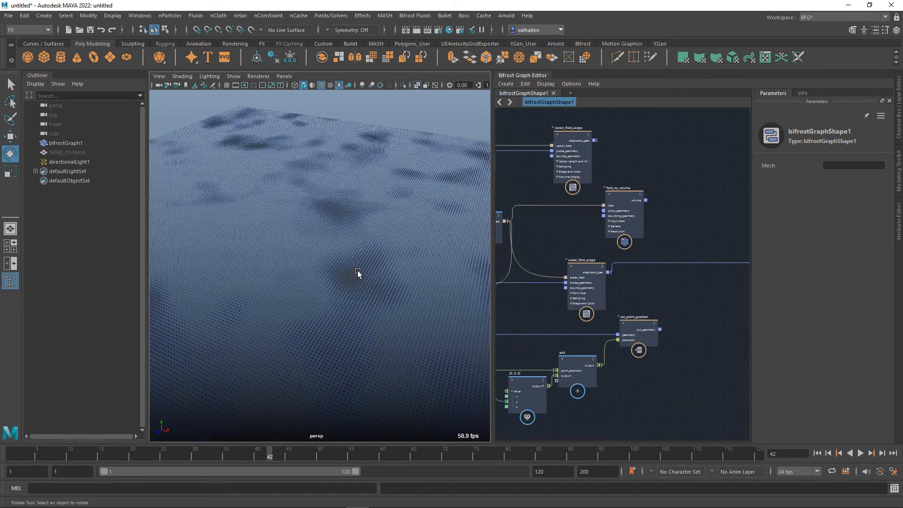
pyautogui.keyDown('alt'); pyautogui.moveTo(372, 275); pyautogui.dragTo(373, 294); pyautogui.keyUp('alt')
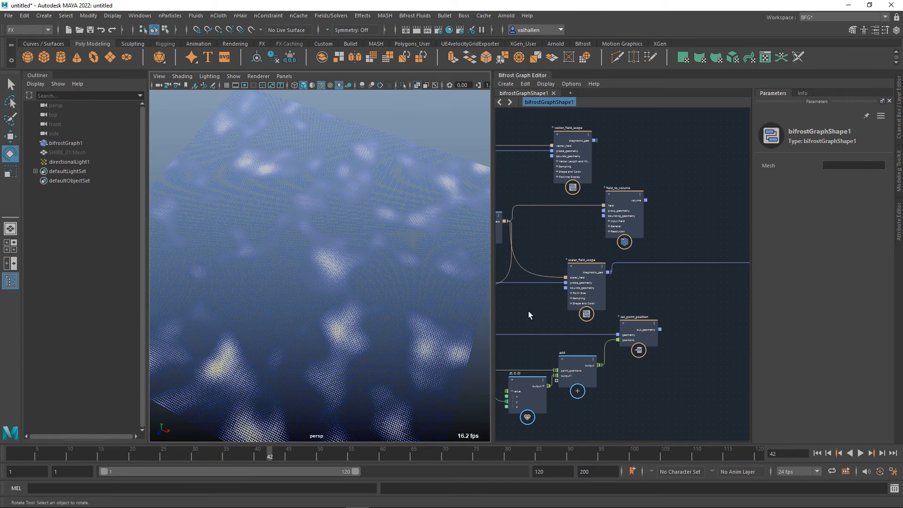
pyautogui.keyDown('alt'); pyautogui.moveTo(543, 319); pyautogui.dragTo(643, 327, button='middle'); pyautogui.keyUp('alt')
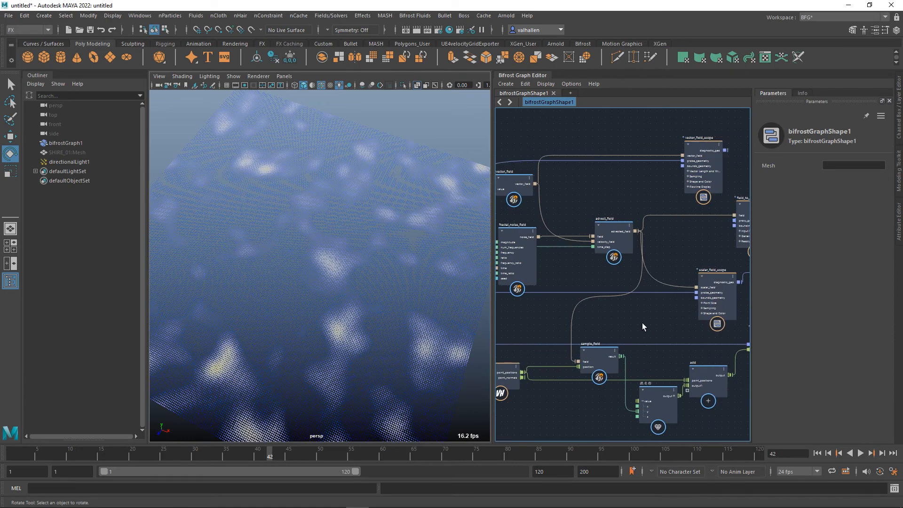
pyautogui.click(518, 240)
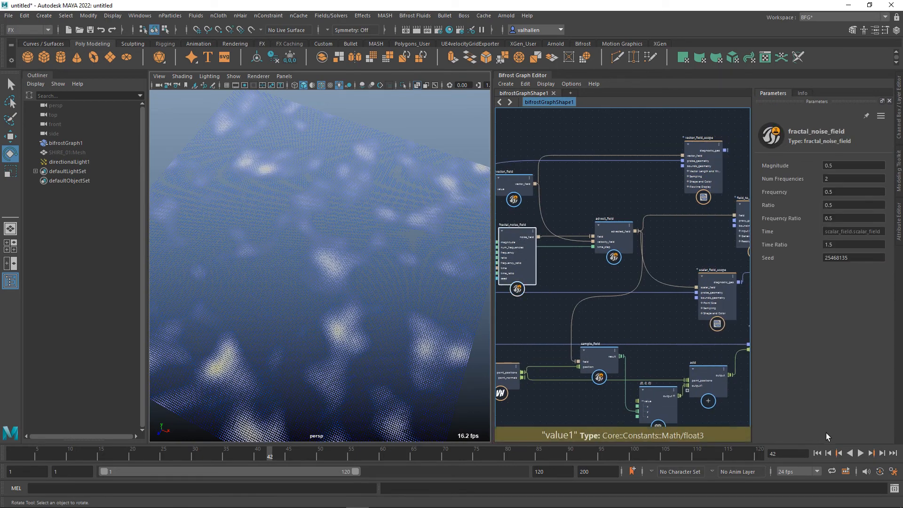
pyautogui.click(863, 456)
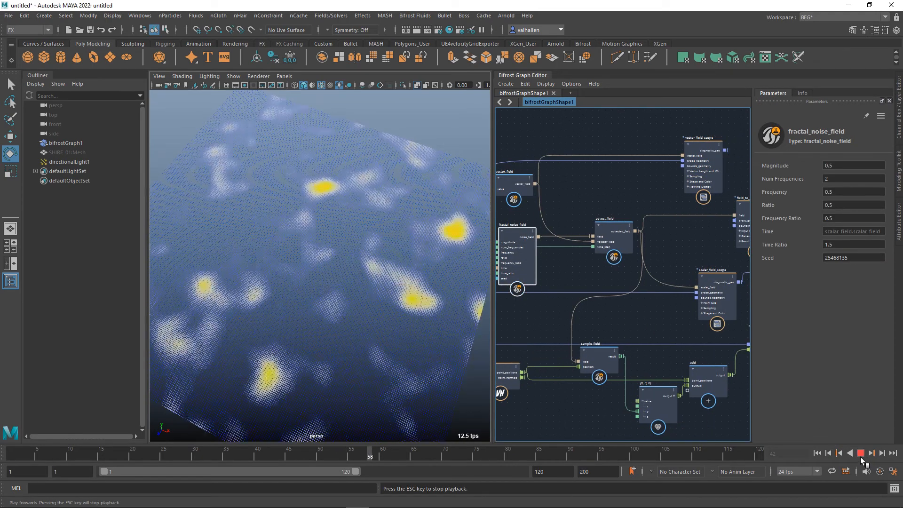
# Move the float3 value node closer to vector_field and delete the vector_field_scope node.
pyautogui.keyDown('alt'); pyautogui.moveTo(588, 278); pyautogui.dragTo(697, 308, button='middle'); pyautogui.keyUp('alt')
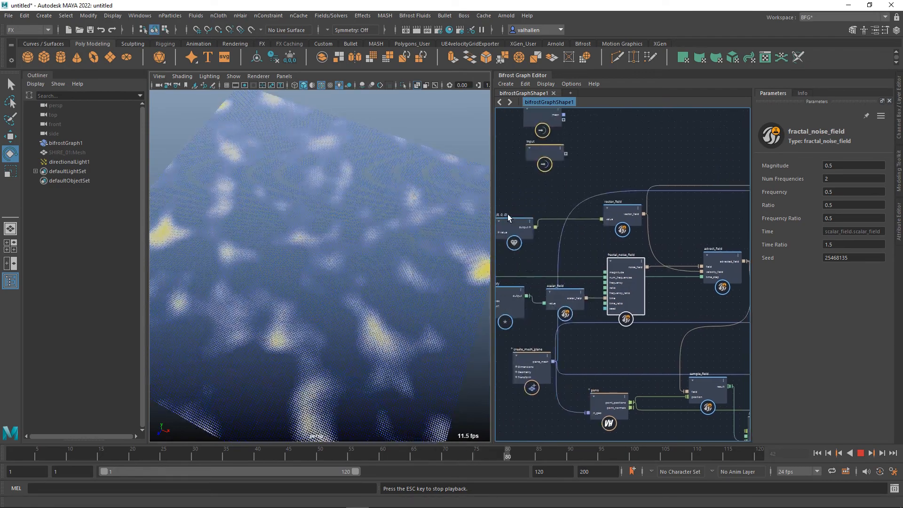
pyautogui.click(530, 214)
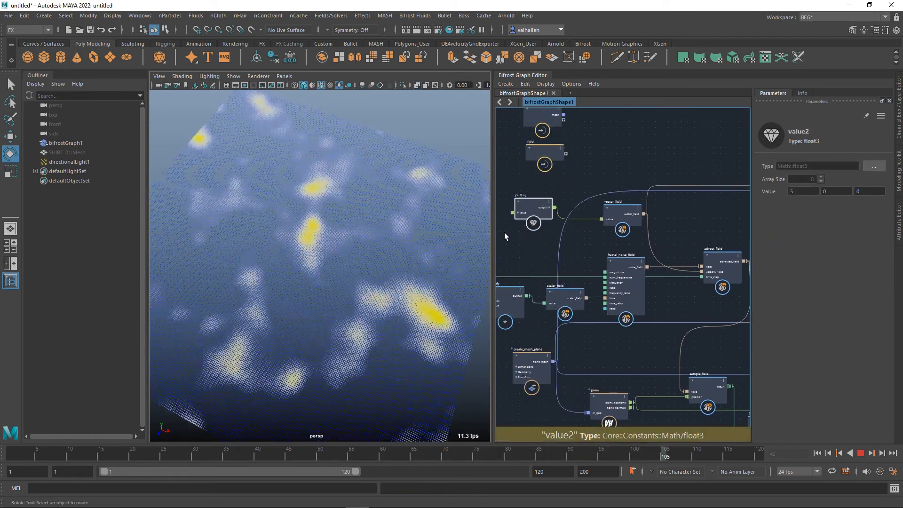
pyautogui.keyDown('alt'); pyautogui.moveTo(598, 244); pyautogui.dragTo(549, 243, button='middle'); pyautogui.keyUp('alt')
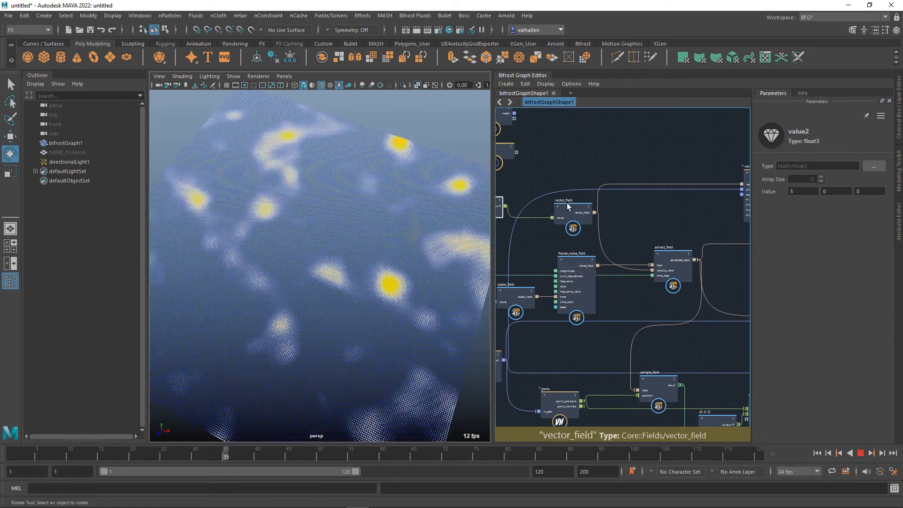
pyautogui.keyDown('alt'); pyautogui.moveTo(708, 224); pyautogui.dragTo(640, 220, button='middle'); pyautogui.keyUp('alt')
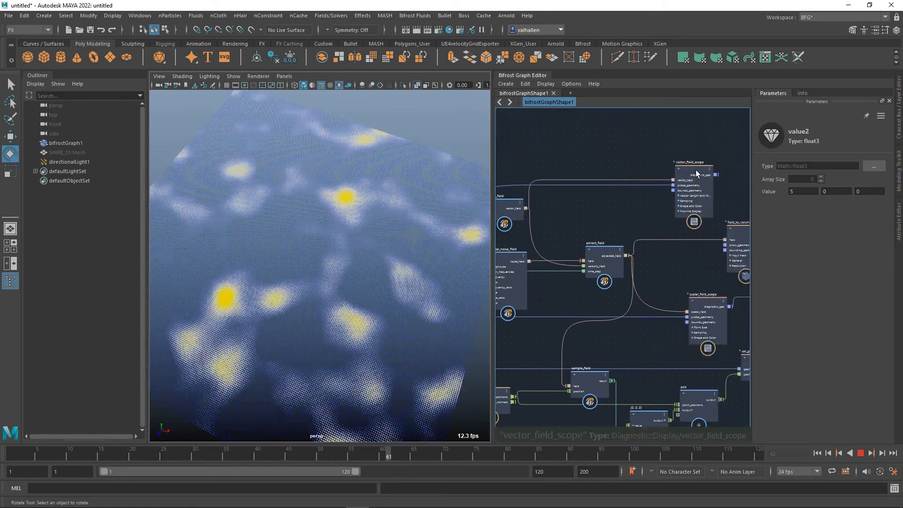
pyautogui.click(696, 177)
pyautogui.press('Delete')
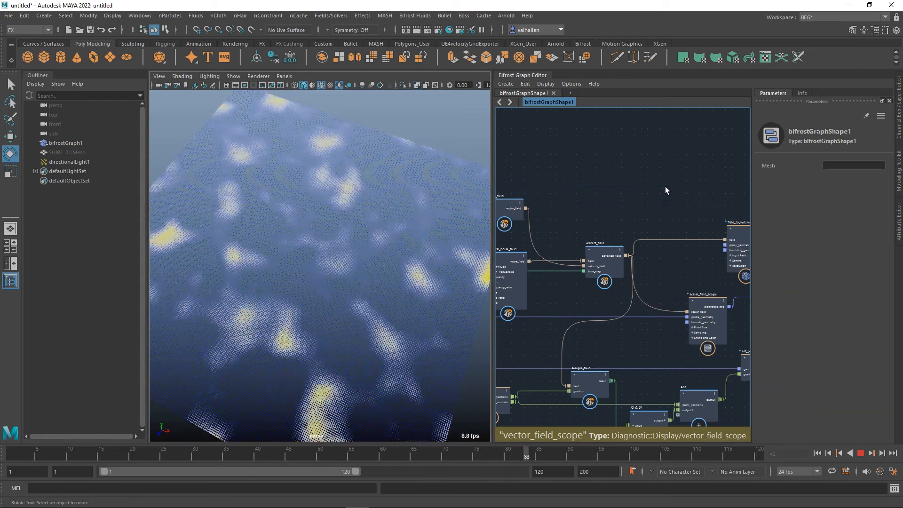
# Review the noise and vector field connections through advect_field during playback, stop it, and inspect the sample_field node.
pyautogui.keyDown('alt'); pyautogui.moveTo(666, 186); pyautogui.dragTo(690, 171, button='middle'); pyautogui.keyUp('alt')
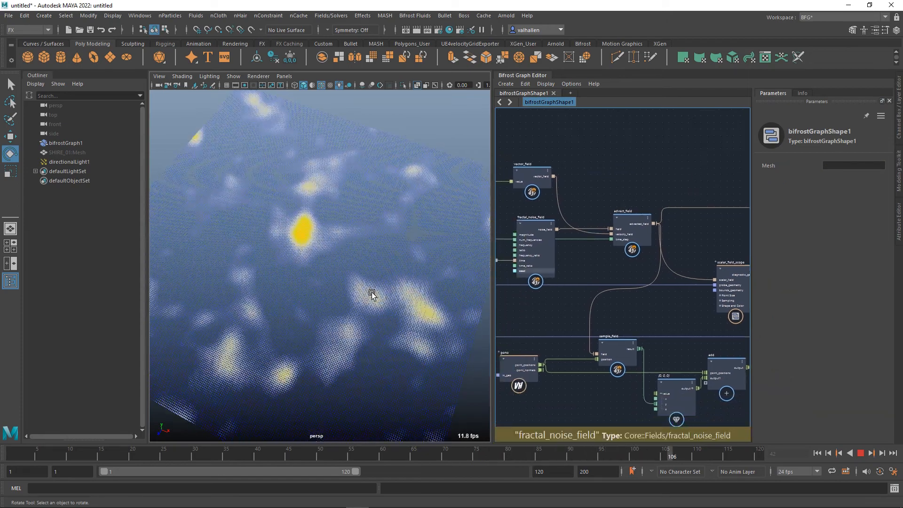
pyautogui.keyDown('alt'); pyautogui.moveTo(612, 257); pyautogui.dragTo(735, 251, button='middle'); pyautogui.keyUp('alt')
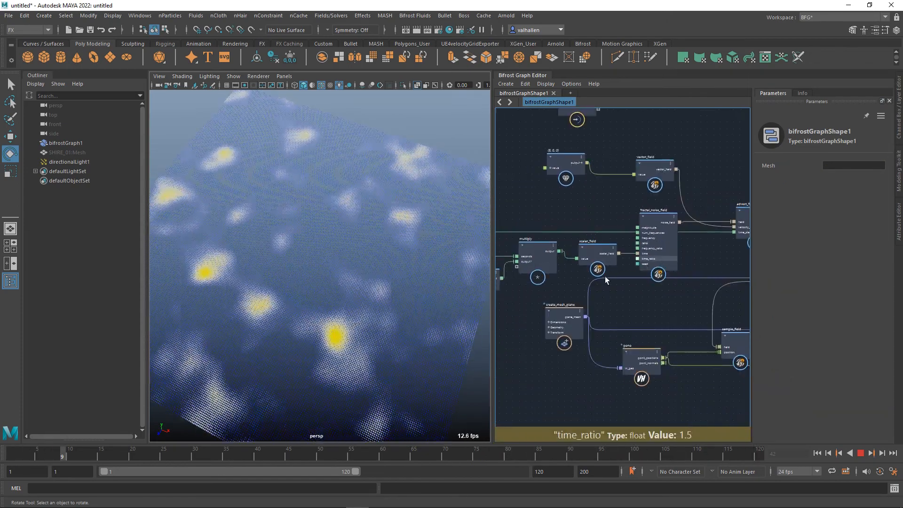
pyautogui.keyDown('alt'); pyautogui.moveTo(645, 316); pyautogui.dragTo(607, 329, button='middle'); pyautogui.keyUp('alt')
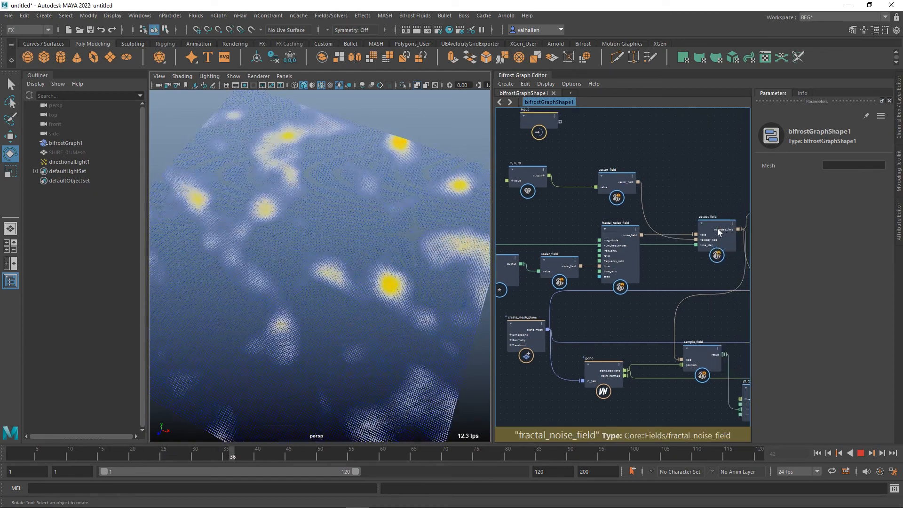
pyautogui.keyDown('alt'); pyautogui.moveTo(702, 299); pyautogui.dragTo(683, 284, button='middle'); pyautogui.keyUp('alt')
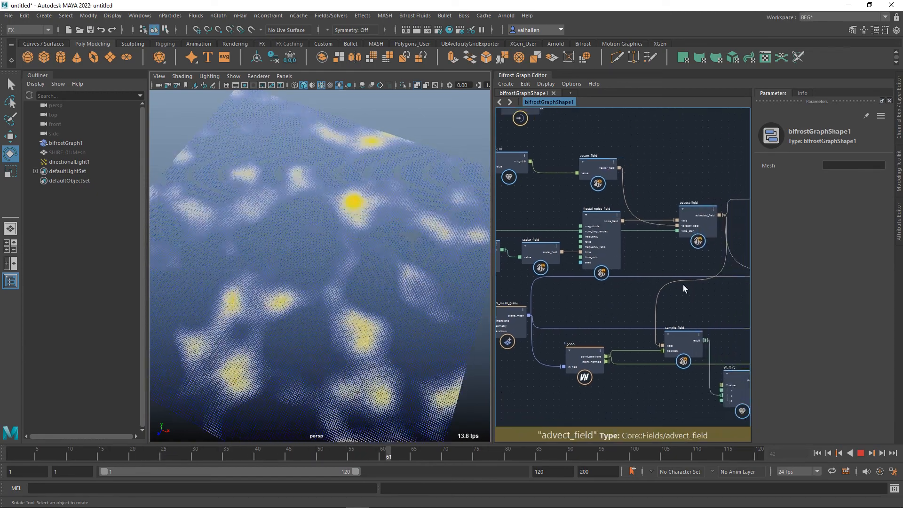
pyautogui.click(867, 456)
pyautogui.keyDown('alt'); pyautogui.moveTo(695, 346); pyautogui.dragTo(602, 317, button='middle'); pyautogui.keyUp('alt')
pyautogui.click(612, 322)
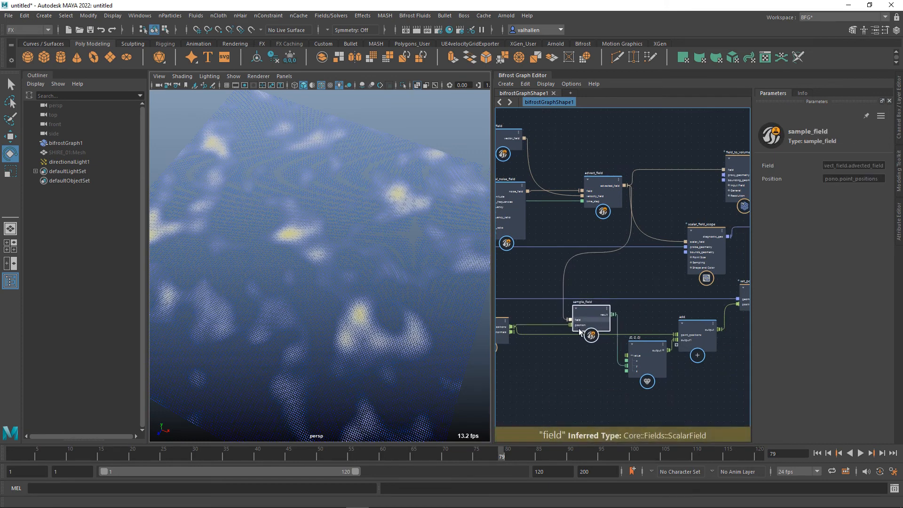
# Disconnect scalar_field_scope from the terminal's diagnostic port and connect set_point_position's out_geometry there instead.
pyautogui.keyDown('alt'); pyautogui.moveTo(655, 355); pyautogui.dragTo(578, 393, button='middle'); pyautogui.keyUp('alt')
pyautogui.keyDown('alt'); pyautogui.moveTo(708, 353); pyautogui.dragTo(590, 389, button='middle'); pyautogui.keyUp('alt')
pyautogui.moveTo(715, 298)
pyautogui.mouseDown()
pyautogui.moveTo(659, 306)
pyautogui.moveTo(588, 361)
pyautogui.moveTo(721, 301)
pyautogui.mouseUp()
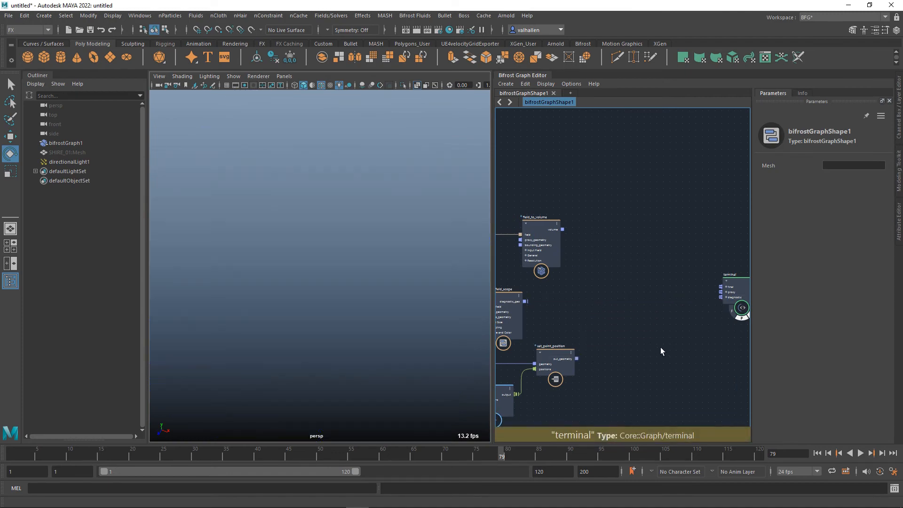
pyautogui.moveTo(578, 359); pyautogui.dragTo(721, 297)
# Switch the viewport to default lighting and play the displaced mesh animation while viewing it at an angle.
pyautogui.keyDown('alt'); pyautogui.moveTo(348, 301); pyautogui.dragTo(338, 270); pyautogui.keyUp('alt')
pyautogui.click(210, 78)
pyautogui.click(210, 93)
pyautogui.keyDown('alt'); pyautogui.moveTo(385, 194); pyautogui.dragTo(411, 194); pyautogui.keyUp('alt')
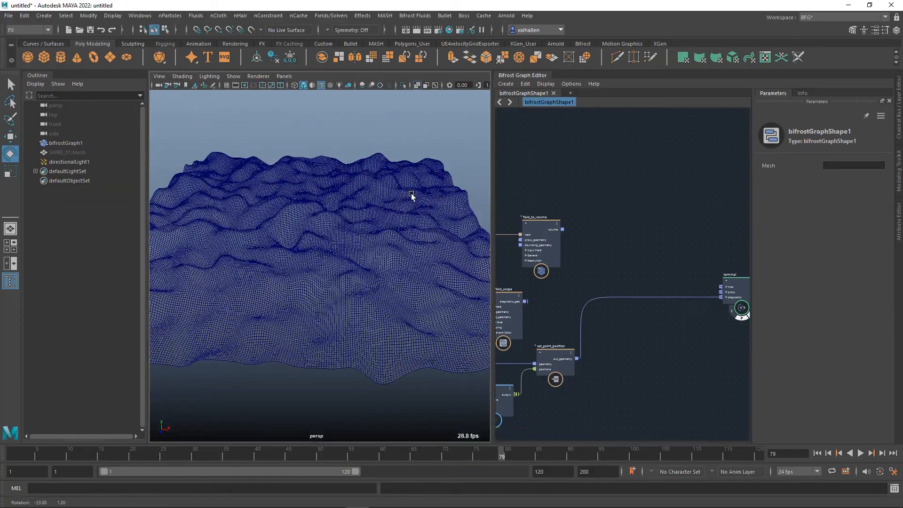
pyautogui.click(865, 455)
pyautogui.click(866, 456)
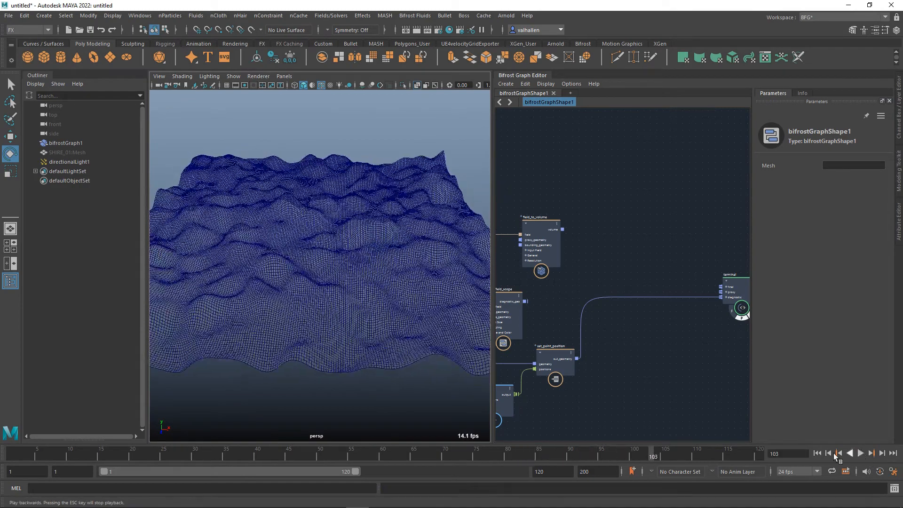
# Inspect sample_field and its connections through the float3 value and add nodes to set_point_position.
pyautogui.keyDown('alt'); pyautogui.moveTo(668, 370); pyautogui.dragTo(791, 328, button='middle'); pyautogui.keyUp('alt')
pyautogui.press('3')
pyautogui.keyDown('alt'); pyautogui.moveTo(713, 367); pyautogui.dragTo(715, 366, button='middle'); pyautogui.keyUp('alt')
pyautogui.click(581, 338)
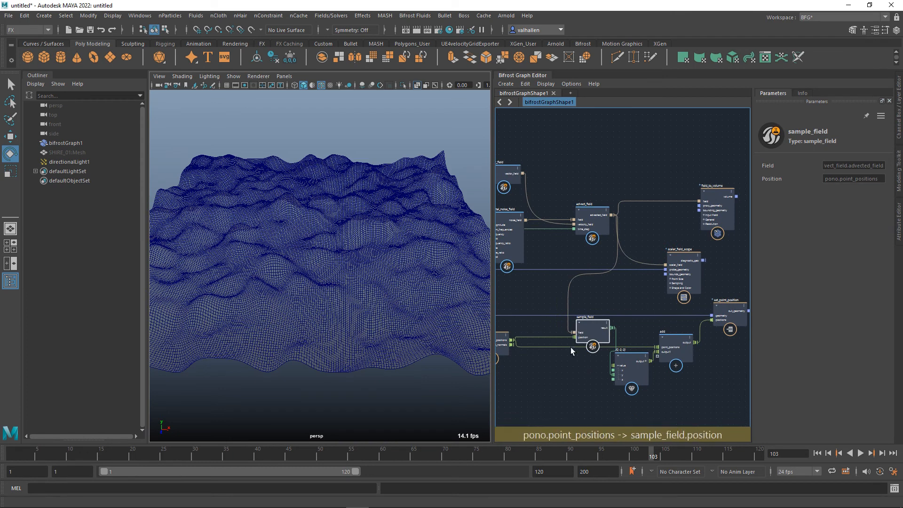
pyautogui.keyDown('alt'); pyautogui.moveTo(635, 387); pyautogui.dragTo(578, 402, button='middle'); pyautogui.keyUp('alt')
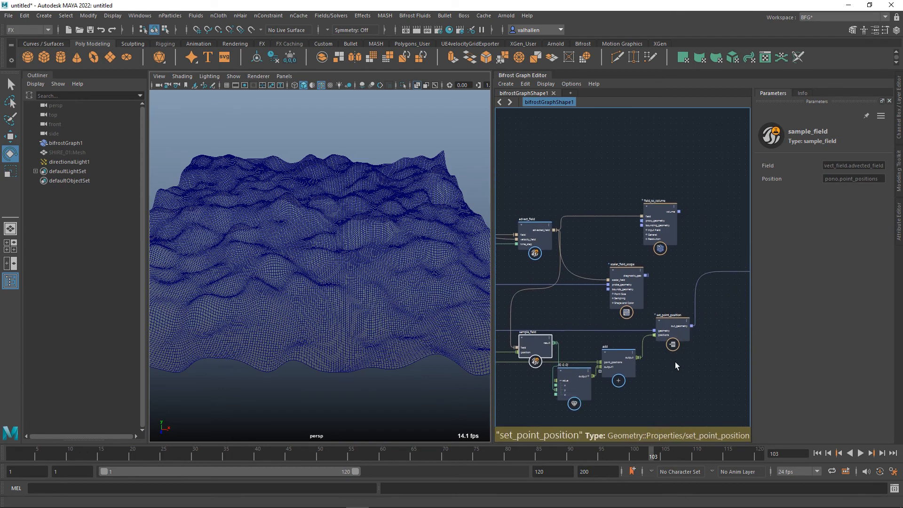
pyautogui.keyDown('alt'); pyautogui.moveTo(614, 319); pyautogui.dragTo(609, 338, button='middle'); pyautogui.keyUp('alt')
pyautogui.scroll(1, 611, 331)
pyautogui.keyDown('alt'); pyautogui.moveTo(665, 299); pyautogui.dragTo(641, 315, button='middle'); pyautogui.keyUp('alt')
# Disconnect set_point_position from the terminal and connect field_to_volume's volume to its diagnostic port.
pyautogui.click(639, 246)
pyautogui.keyDown('alt'); pyautogui.moveTo(683, 278); pyautogui.dragTo(527, 291, button='middle'); pyautogui.keyUp('alt')
pyautogui.moveTo(645, 327); pyautogui.dragTo(630, 327)
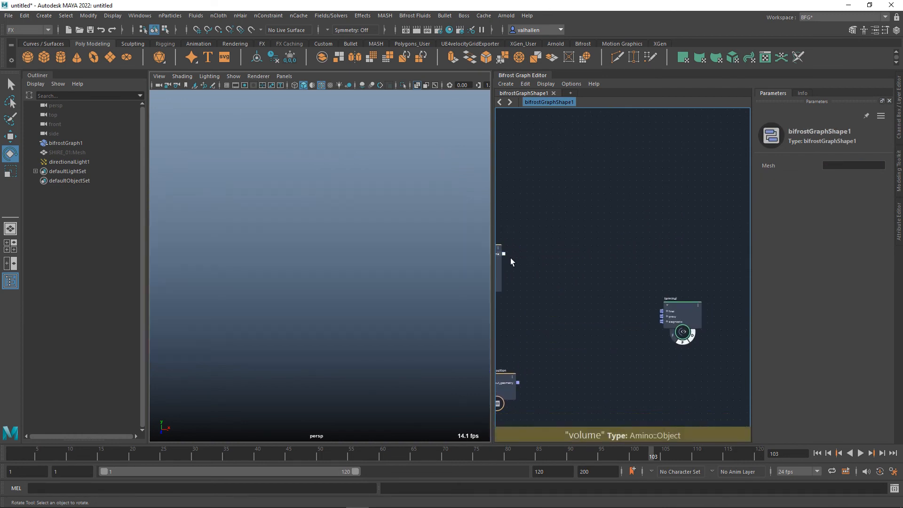
pyautogui.moveTo(505, 255); pyautogui.dragTo(664, 326)
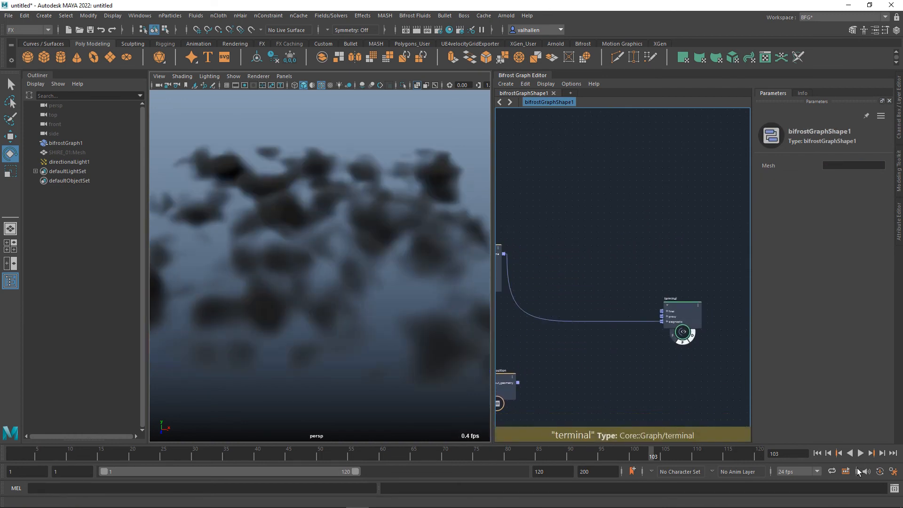
# Return to frame 1, light the viewport with all lights, and play the cloud volume animation briefly before stopping it.
pyautogui.click(817, 454)
pyautogui.click(210, 76)
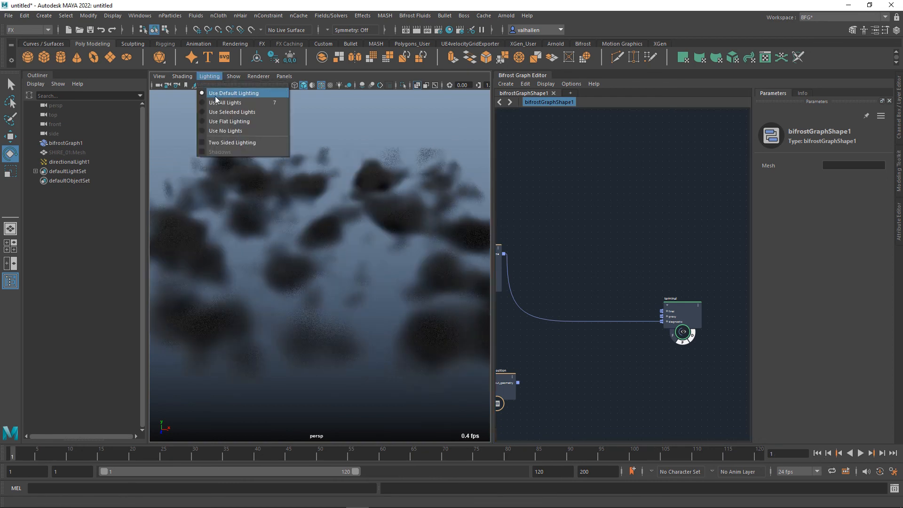
pyautogui.click(228, 104)
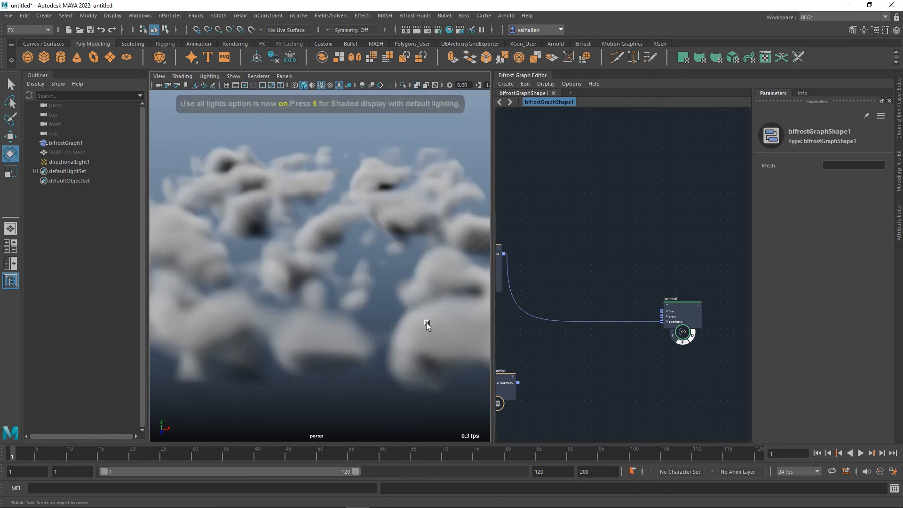
pyautogui.click(862, 454)
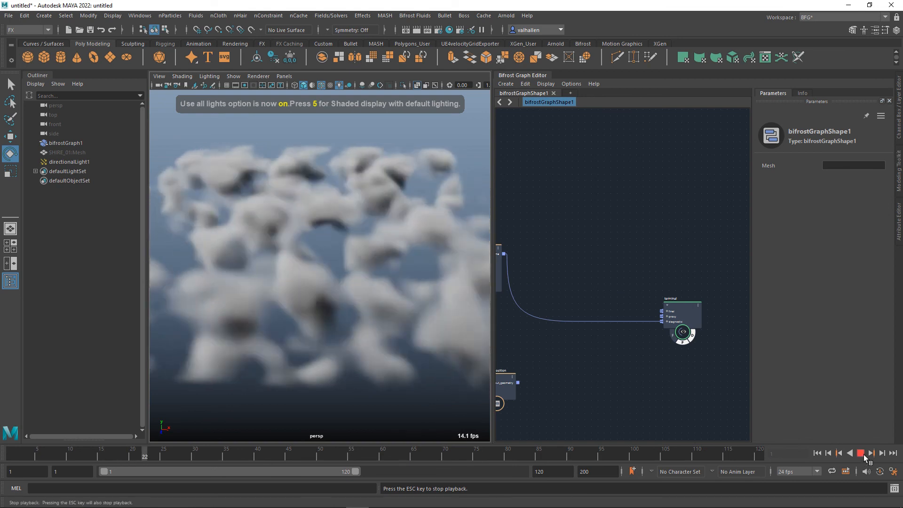
pyautogui.click(861, 453)
# Move the terminal node next to field_to_volume in the graph, level with it.
pyautogui.press('a')
pyautogui.scroll(-2, 674, 353)
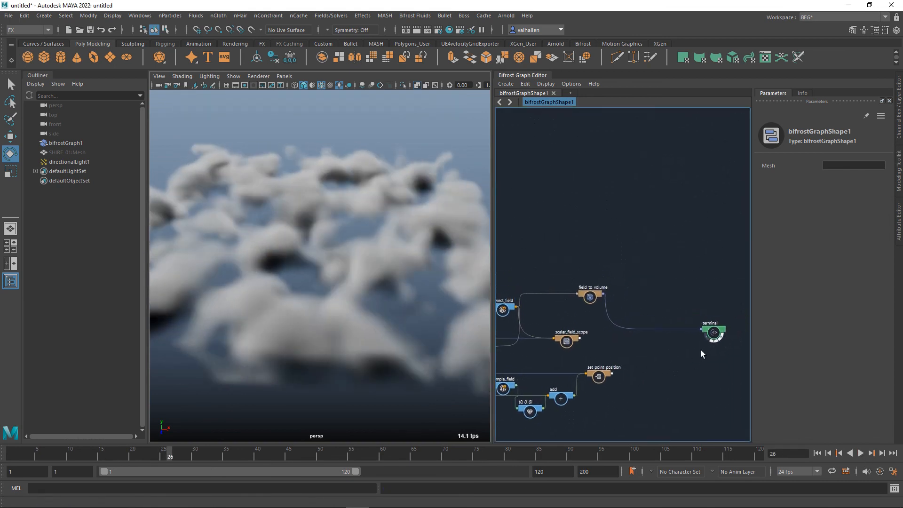
pyautogui.moveTo(717, 336); pyautogui.dragTo(655, 303)
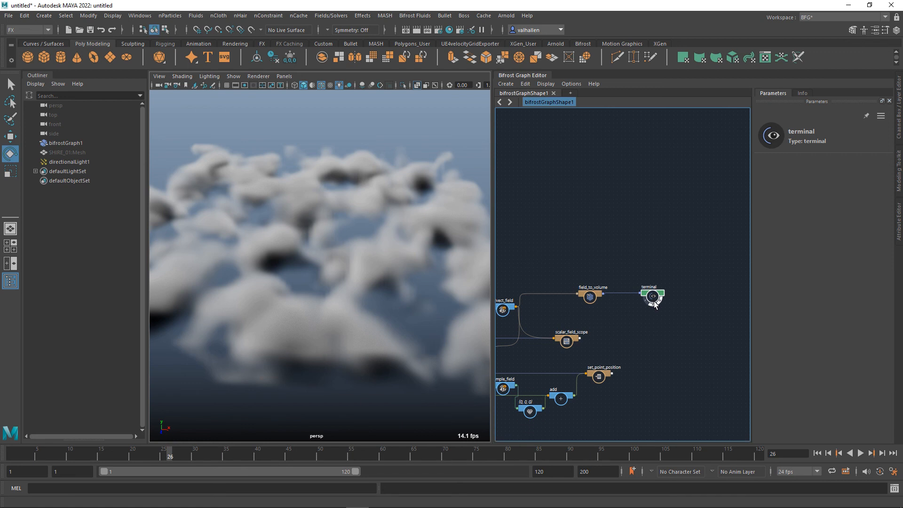
pyautogui.press('a')
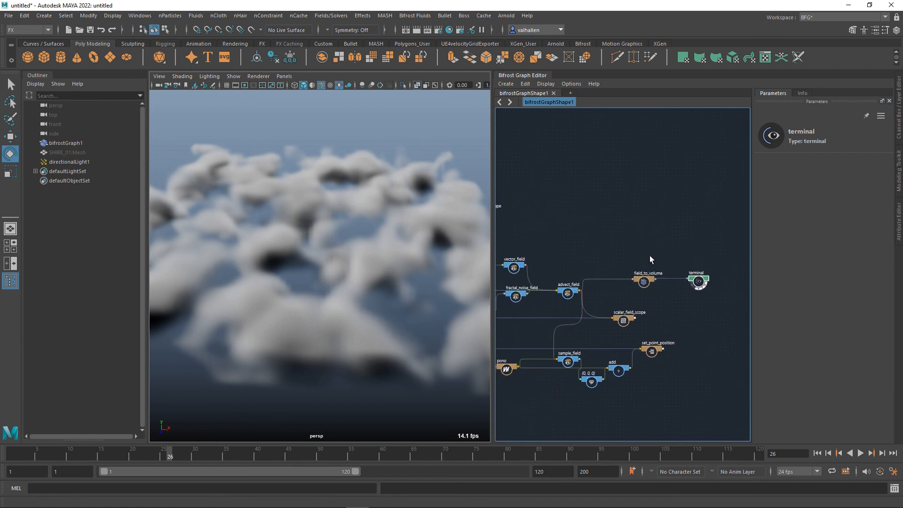
pyautogui.scroll(2, 642, 284)
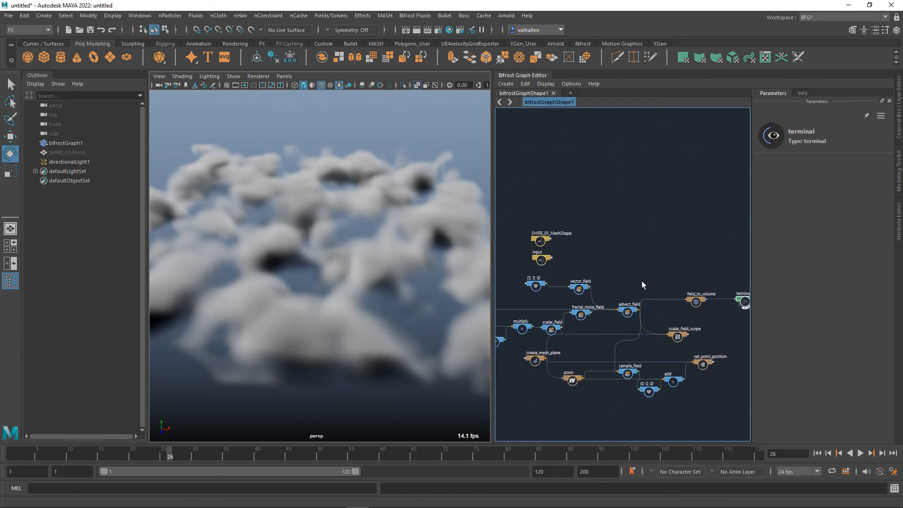